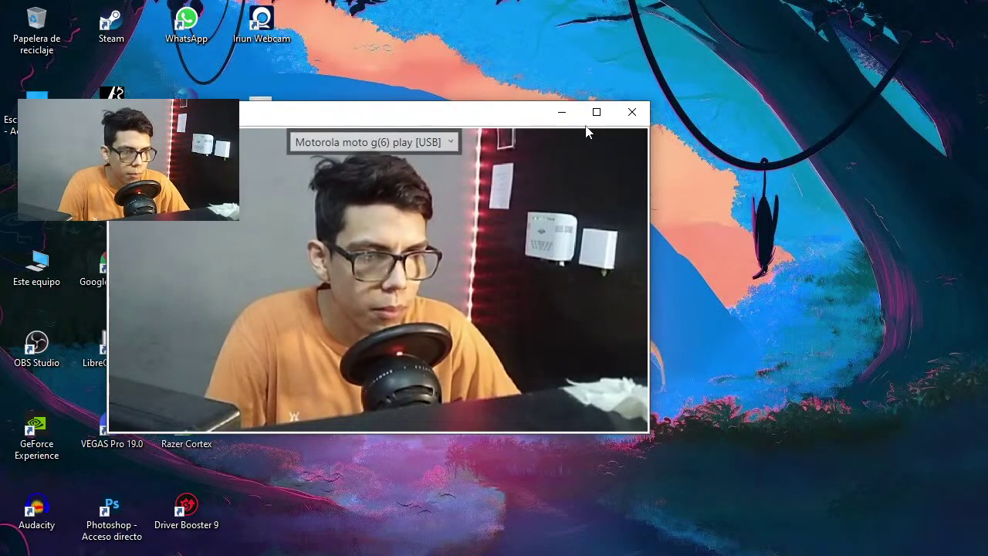
Step: Minimize the webcam preview and open the desktop screenshot of the Skyrim mod list in a maximized photo viewer
left_click(561, 112)
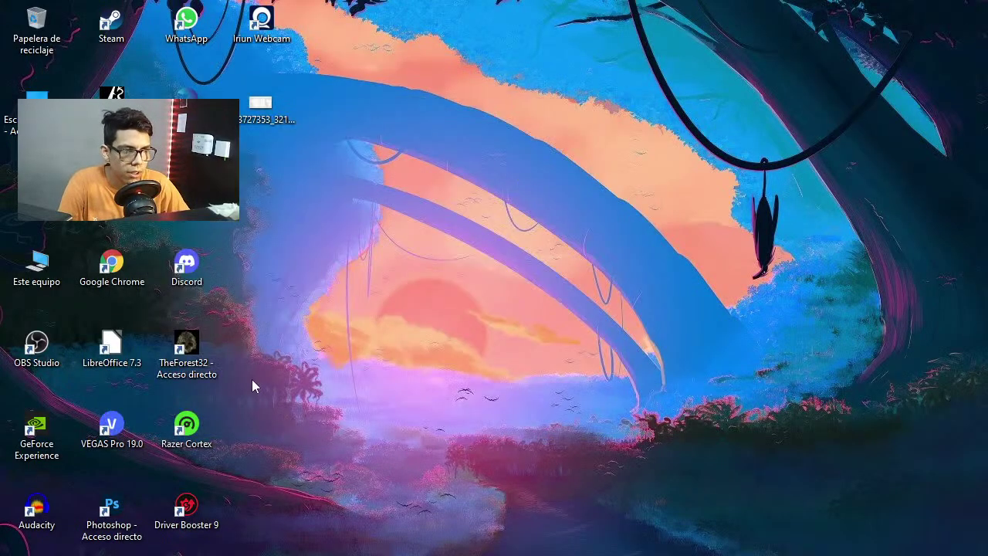
right_click(385, 115)
left_click(420, 161)
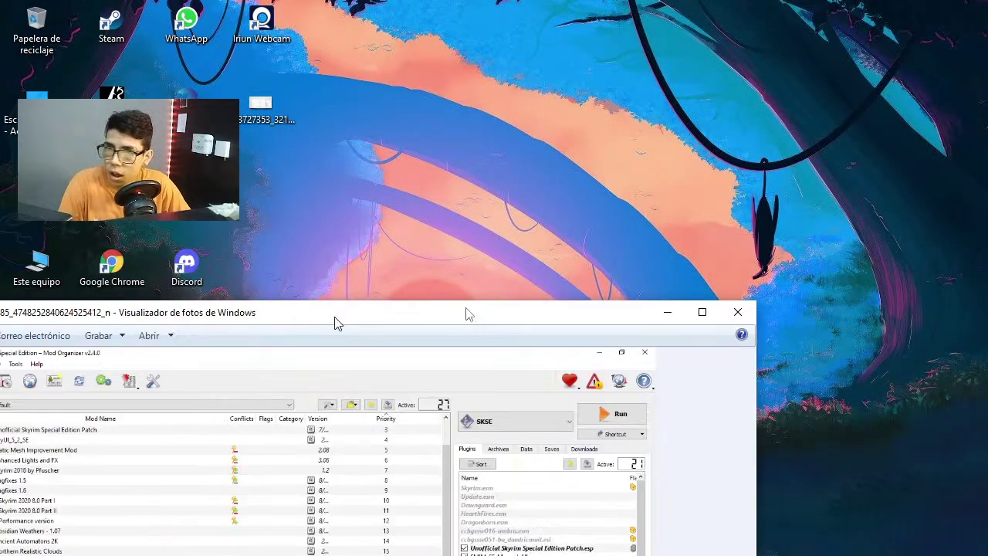
double_click(335, 316)
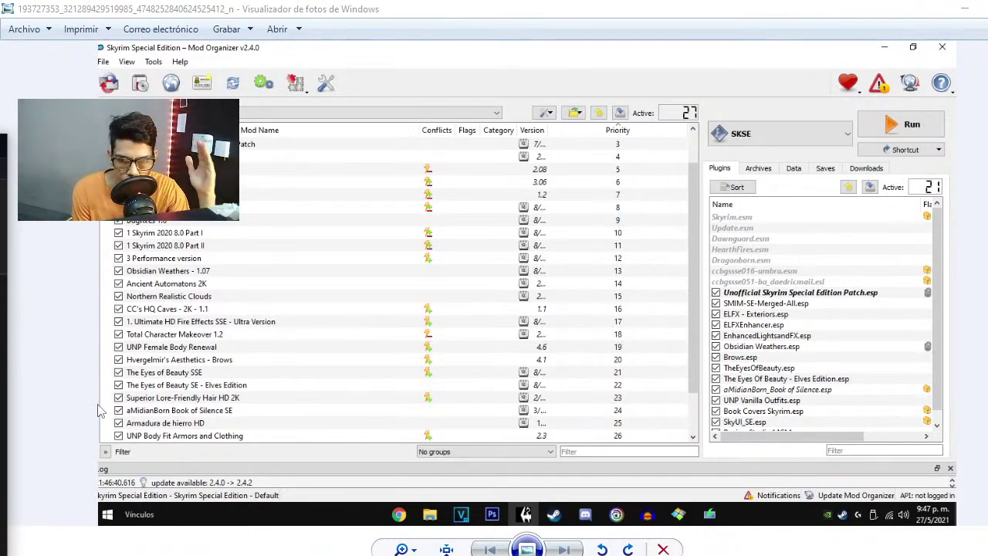
Step: Look over the whole mod list in the screenshot, between Unofficial Skyrim Special Edition Patch and UNP Body Fit Armors and Clothing
scroll(252, 287, "up", 3)
left_click_drag(155, 313, 619, 125)
scroll(394, 355, "down", 3)
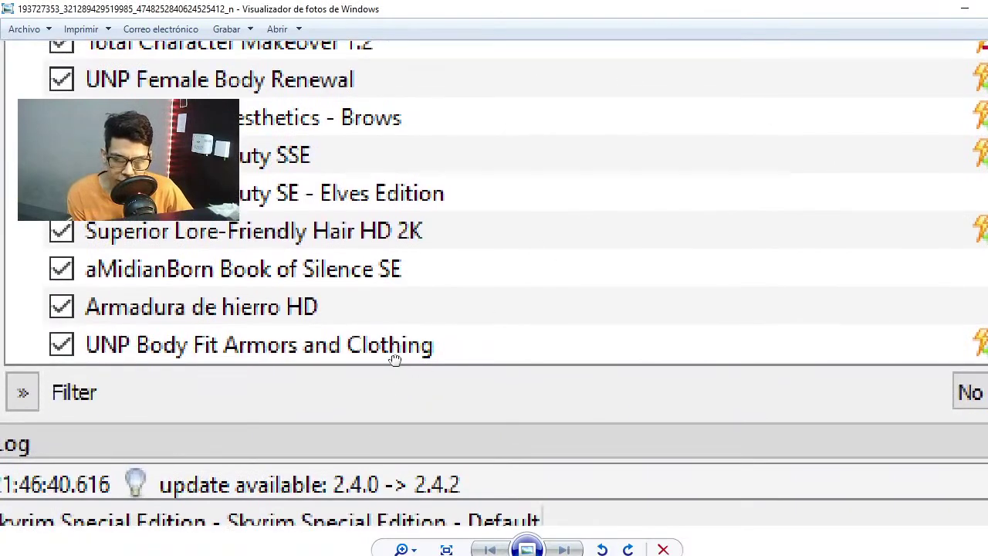
scroll(416, 351, "up", 3)
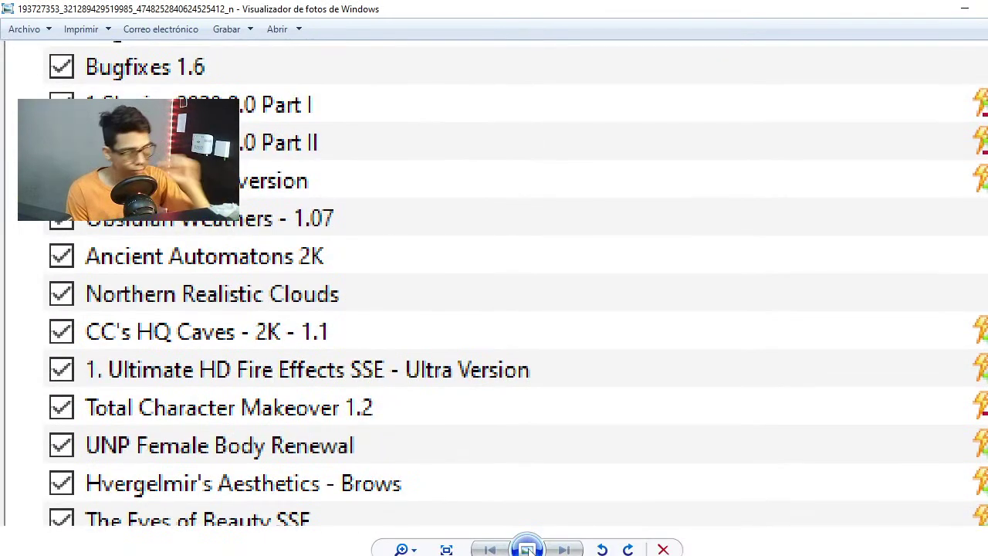
scroll(355, 385, "down", 2)
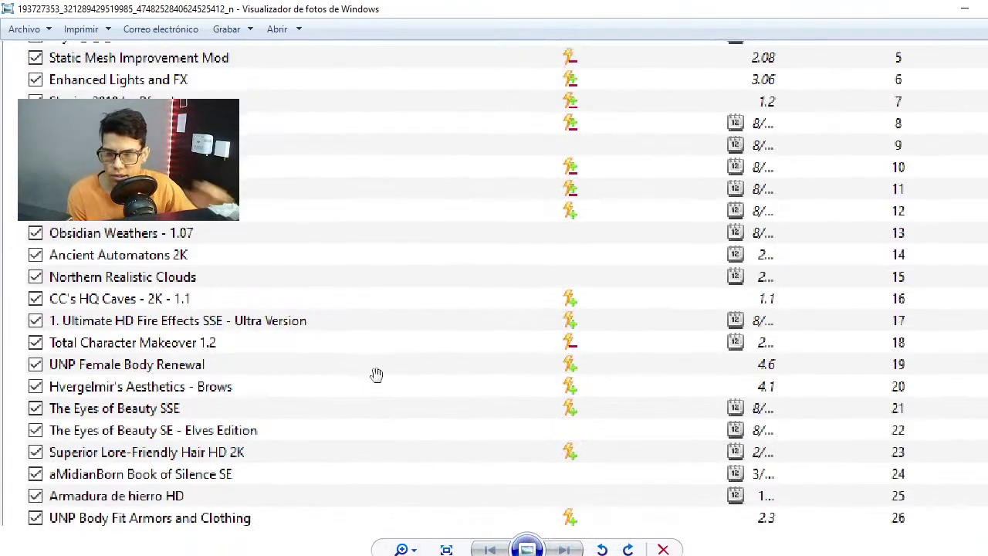
left_click_drag(199, 251, 199, 366)
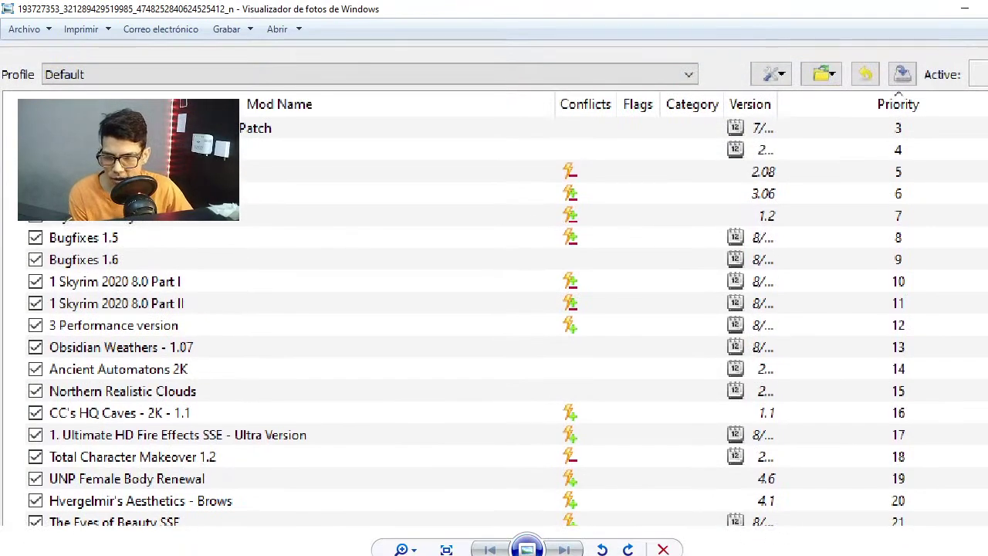
left_click_drag(176, 326, 227, 414)
scroll(286, 187, "up", 3)
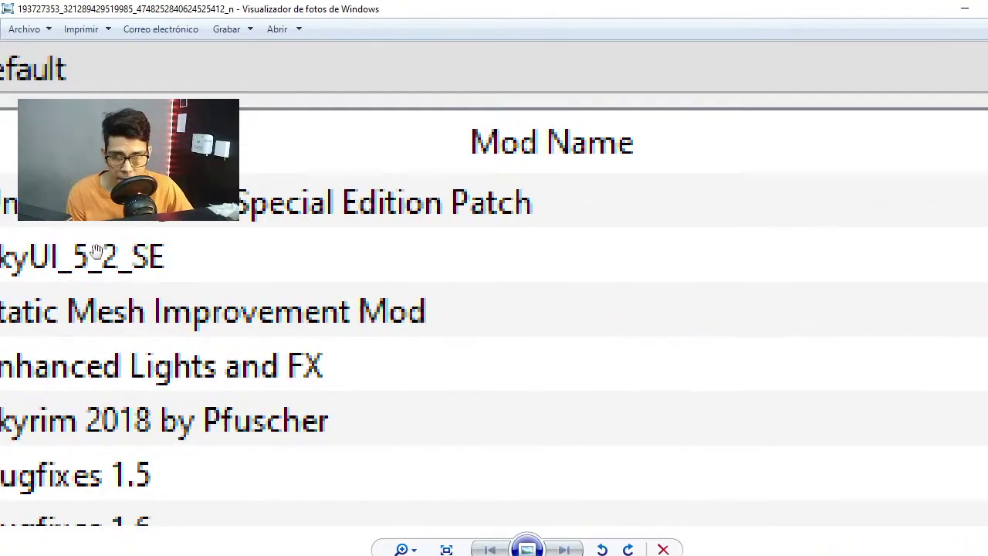
left_click_drag(286, 188, 416, 295)
scroll(413, 324, "down", 5)
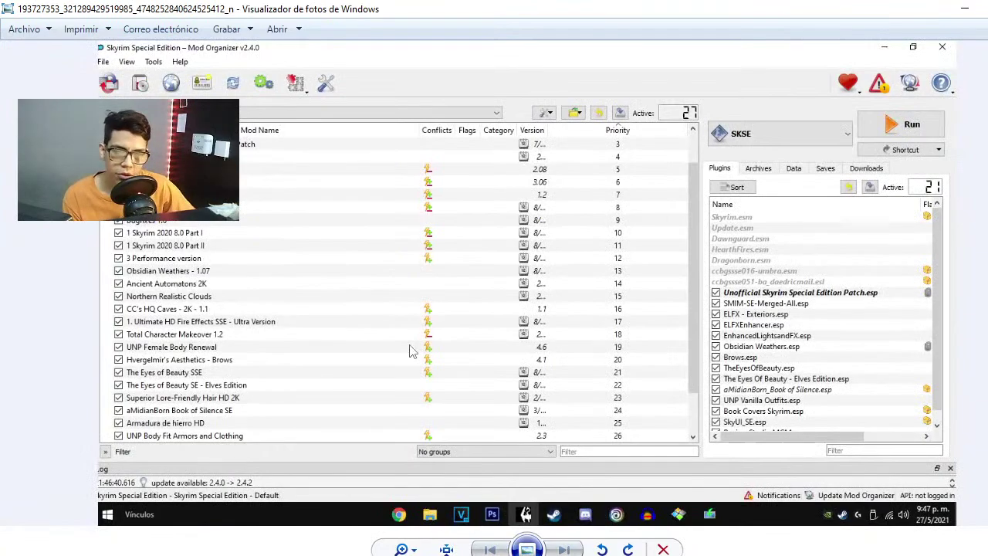
Step: Examine the first mods up close, from Unofficial Skyrim Special Edition Patch and SkyUI through Skyrim 2018 by Pfuscher and Bugfixes 1.6
scroll(410, 351, "up", 4)
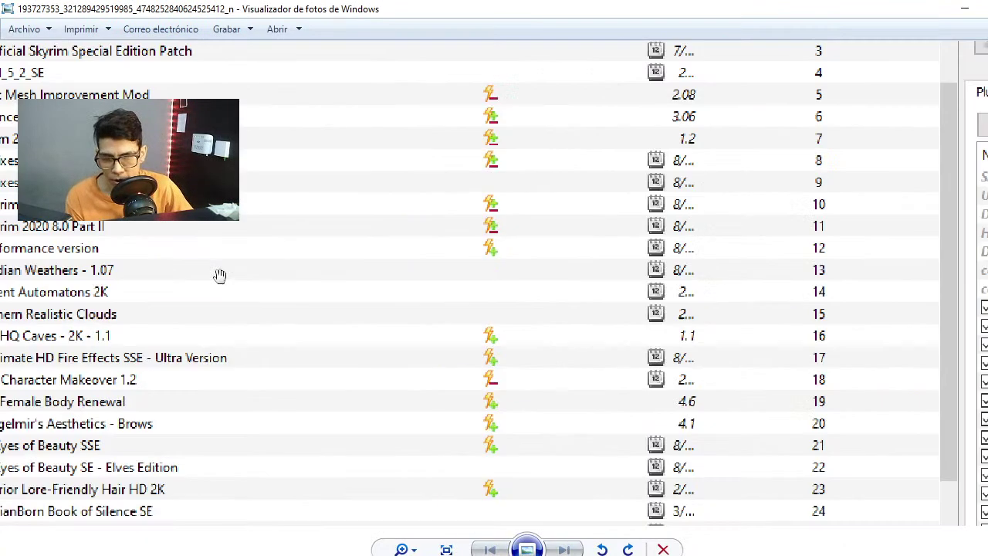
scroll(528, 324, "up", 4)
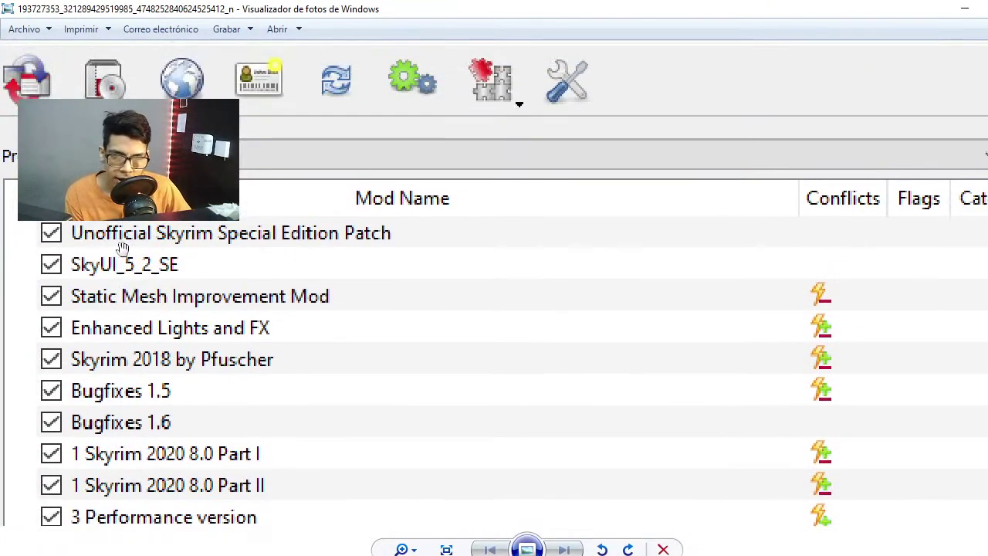
scroll(337, 324, "up", 3)
left_click_drag(337, 324, 359, 223)
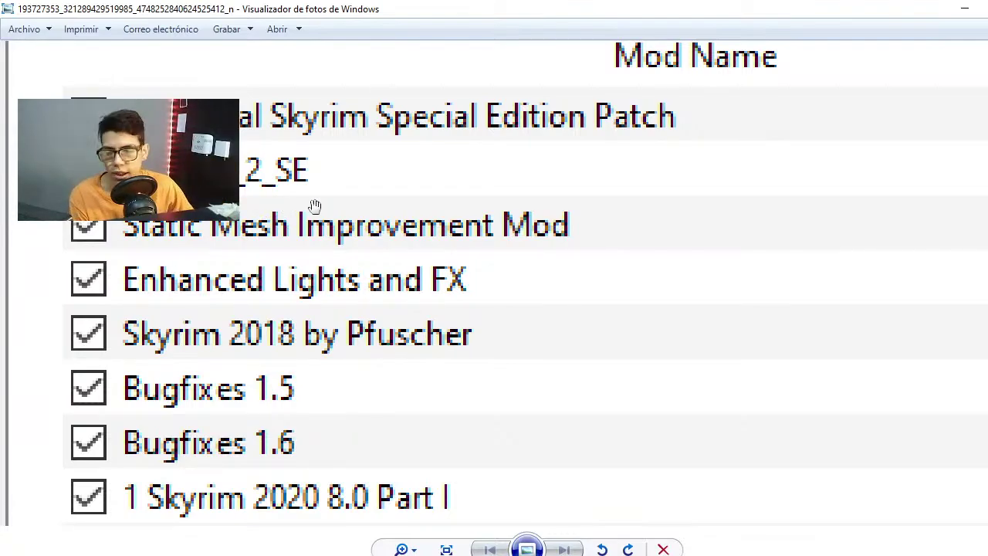
left_click_drag(314, 206, 305, 161)
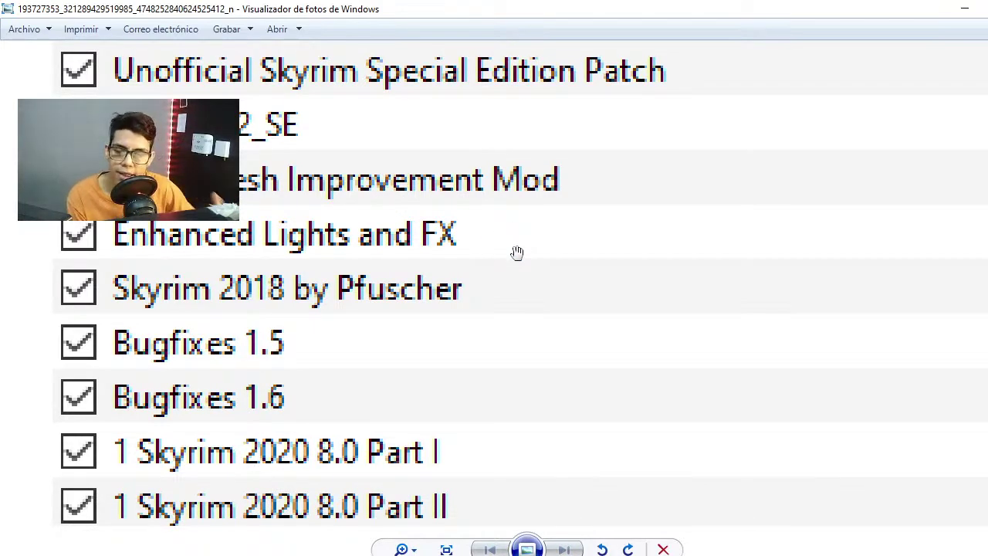
left_click_drag(433, 269, 441, 303)
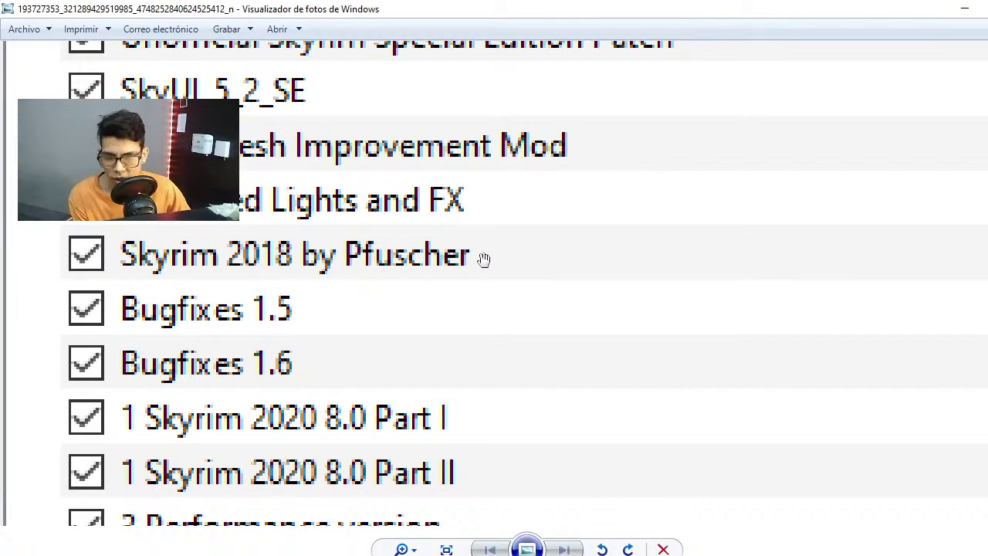
scroll(520, 324, "down", 1)
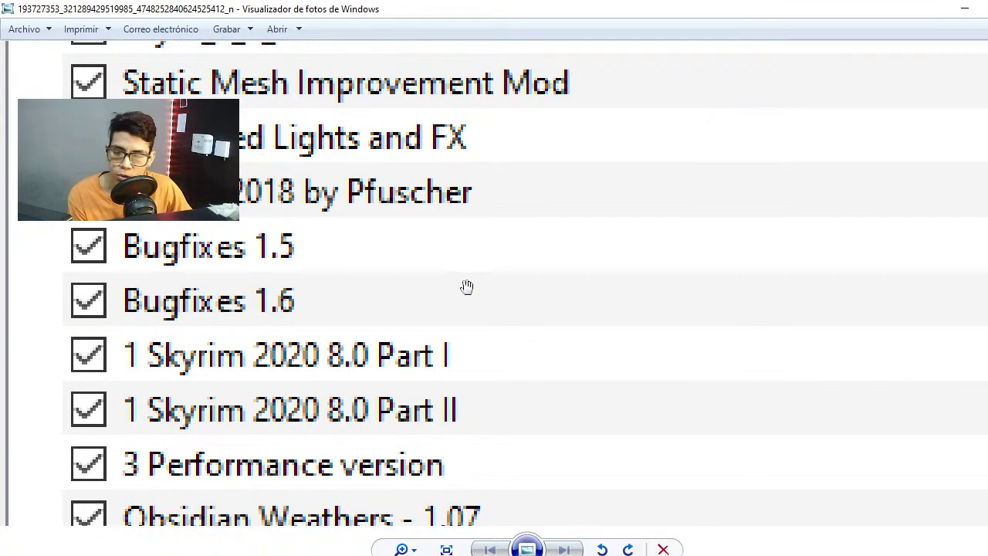
scroll(611, 356, "down", 1)
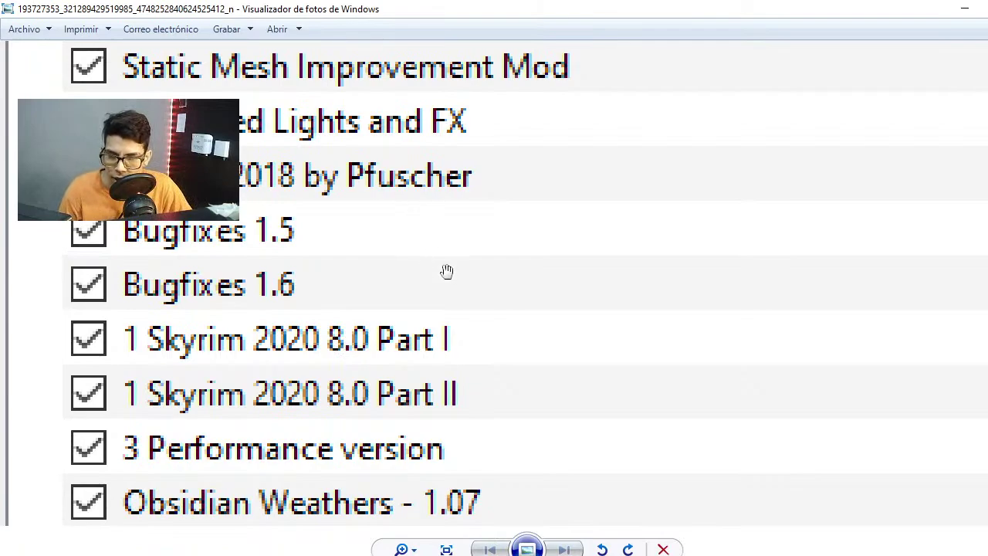
left_click_drag(446, 271, 443, 333)
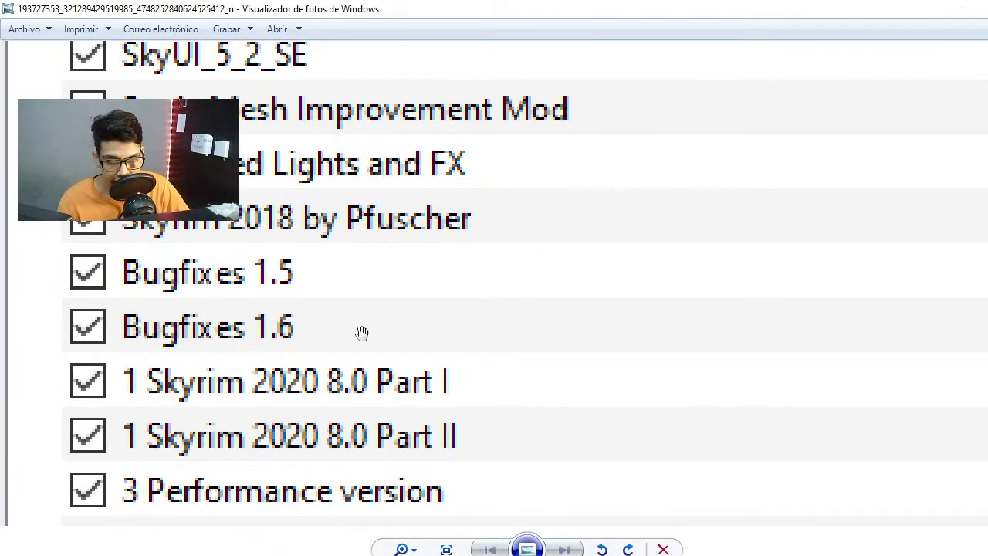
Step: Examine the Bugfixes 1.5 and 1.6, Skyrim 2020 8.0 Part I and Part II, and Performance version entries
scroll(260, 264, "down", 1)
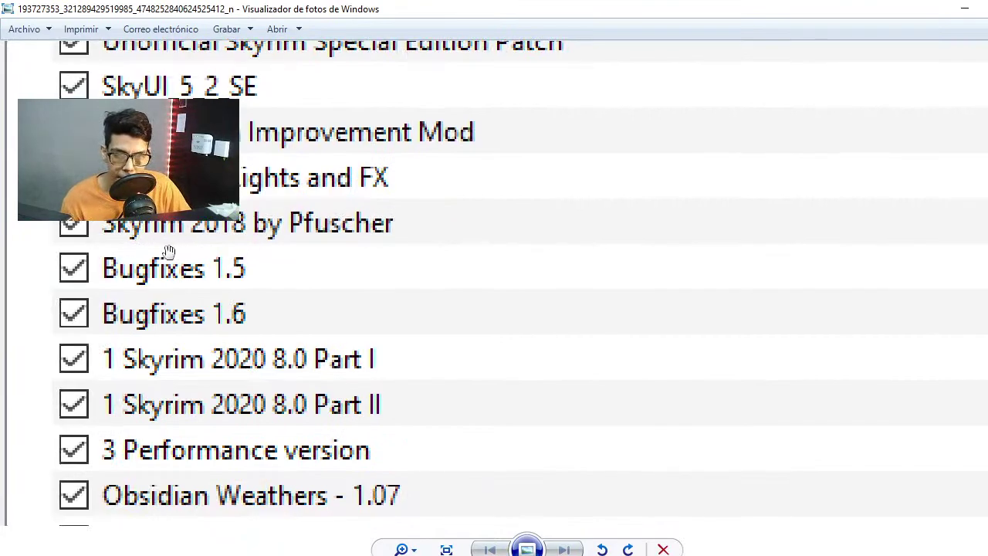
scroll(165, 255, "up", 2)
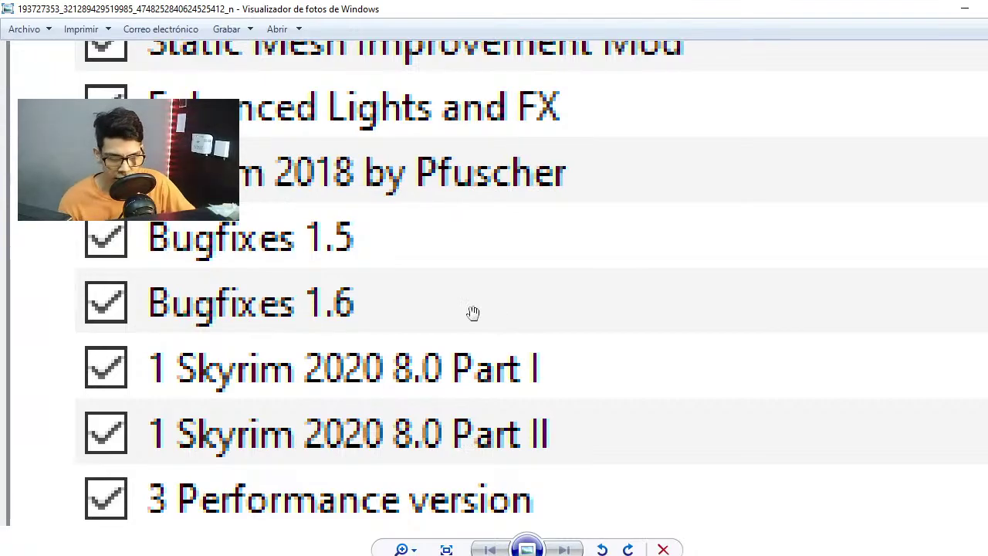
scroll(471, 315, "up", 1)
scroll(399, 285, "down", 2)
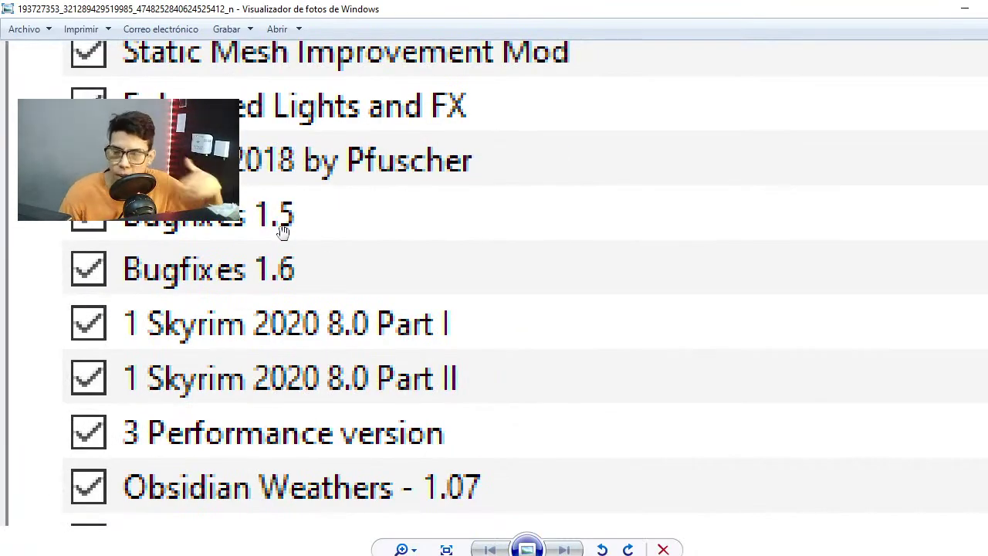
left_click_drag(304, 378, 349, 318)
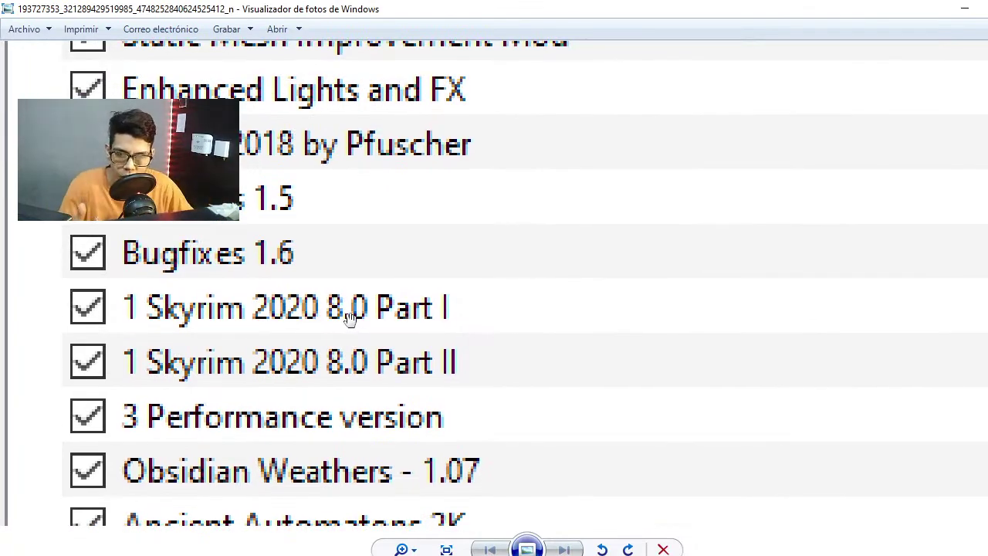
left_click_drag(355, 421, 388, 171)
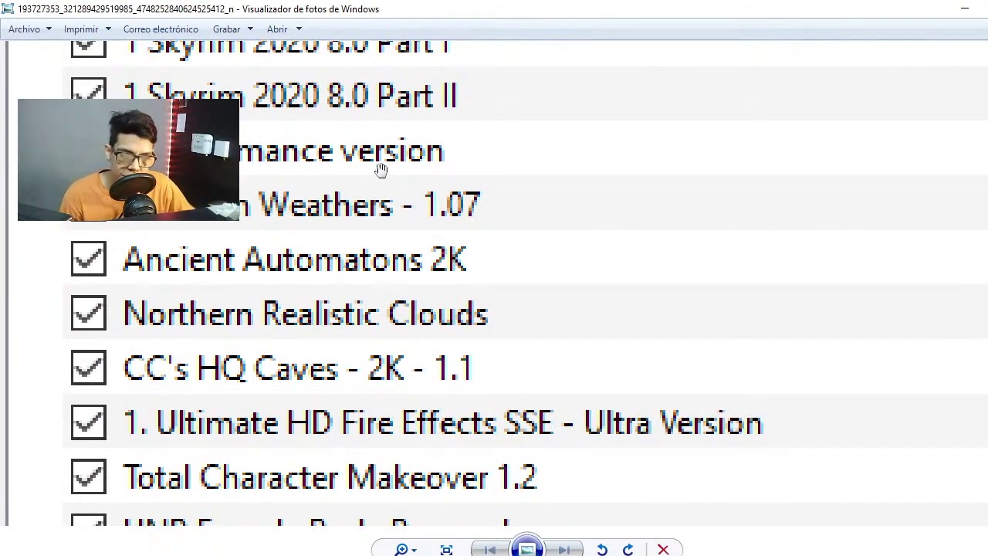
left_click_drag(386, 177, 15, 254)
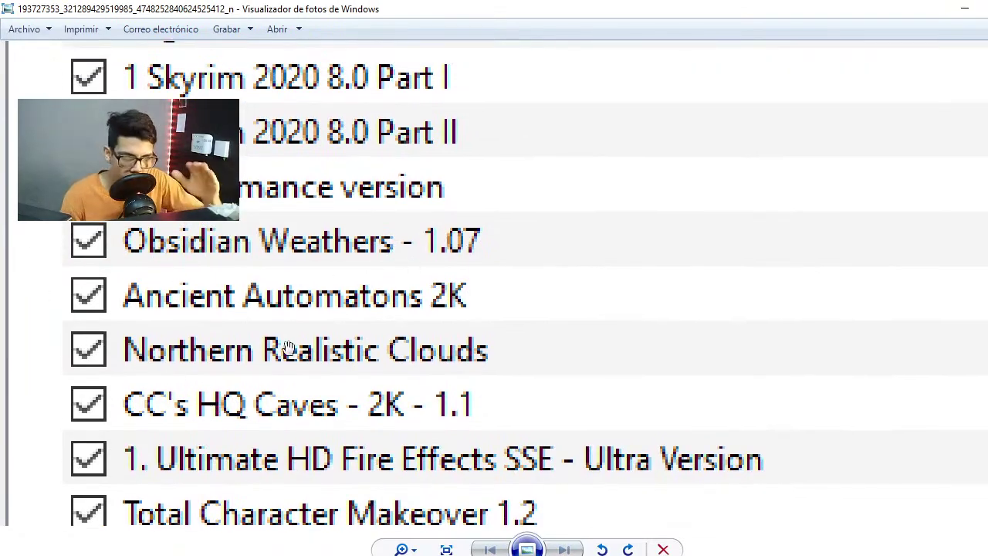
Step: Examine the environment mods in the list, from 3 Performance version and Obsidian Weathers through Ancient Automatons 2K and Northern Realistic Clouds
scroll(268, 274, "up", 2)
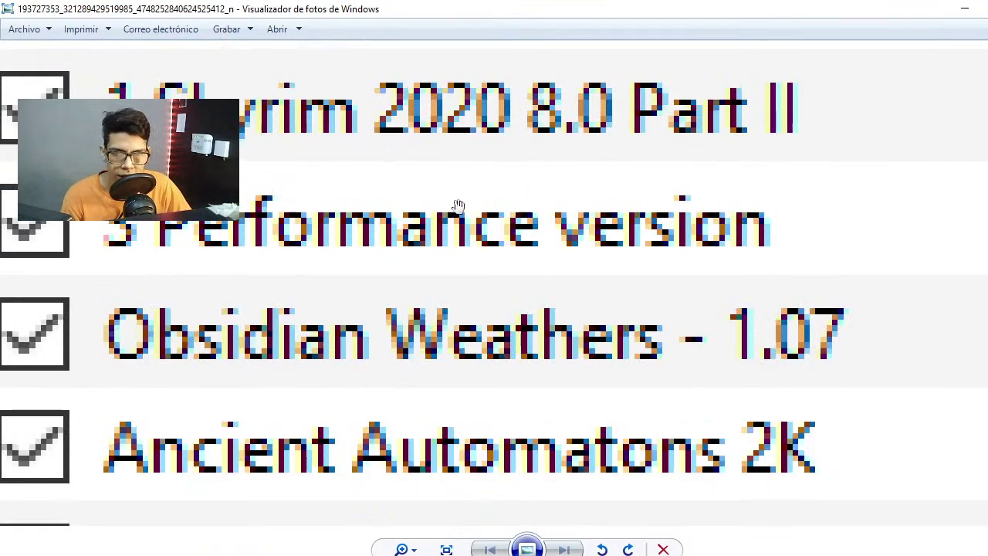
scroll(509, 306, "down", 1)
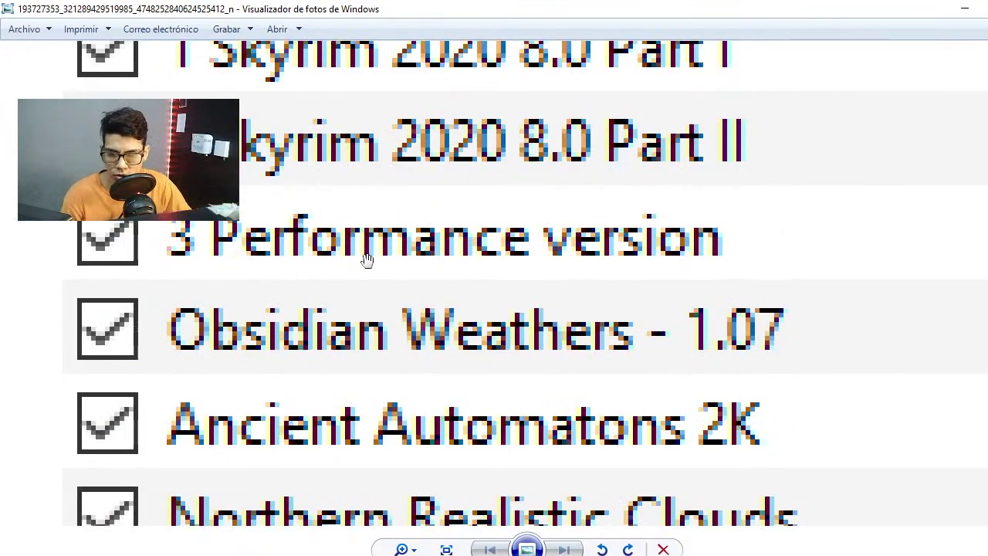
scroll(463, 381, "down", 2)
left_click_drag(441, 447, 446, 351)
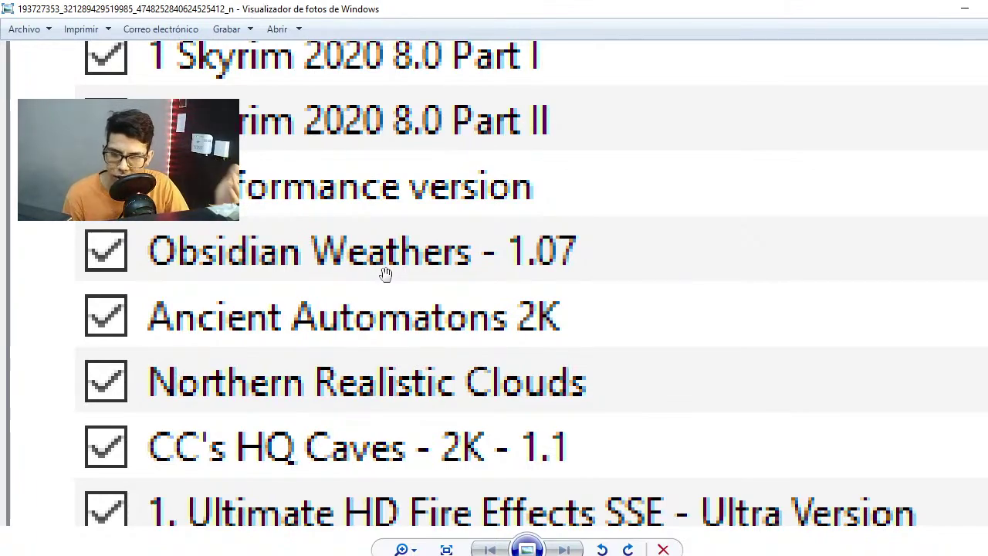
scroll(327, 270, "up", 1)
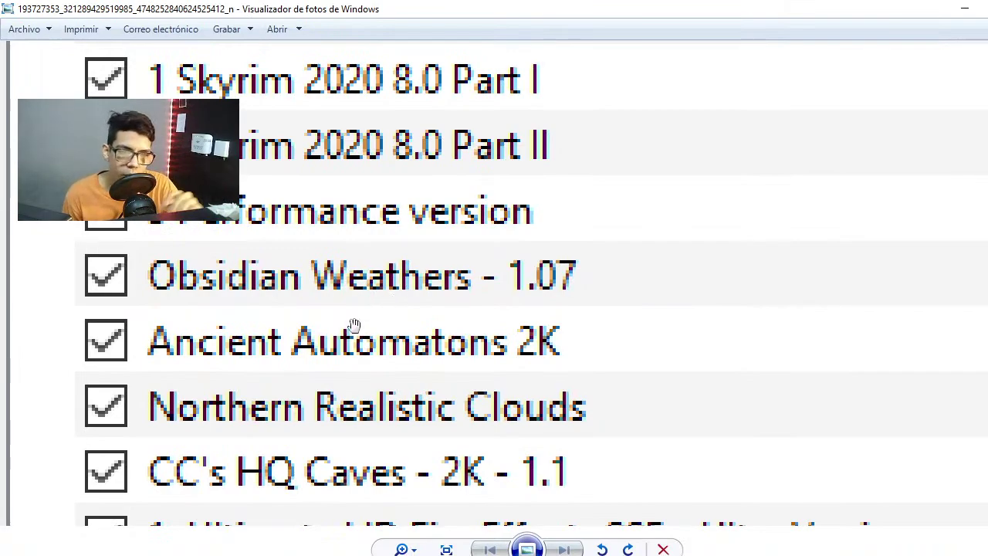
scroll(355, 324, "down", 3)
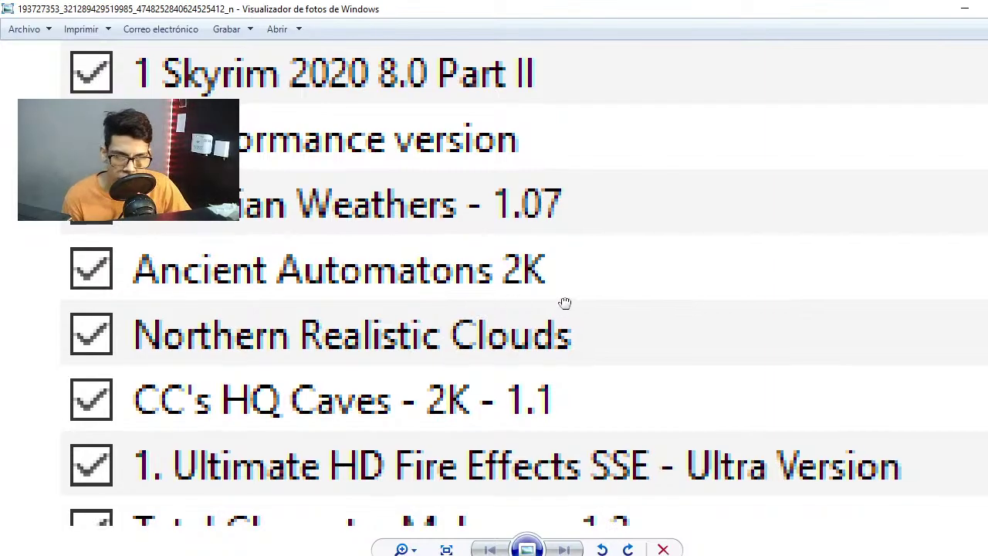
scroll(564, 302, "down", 1)
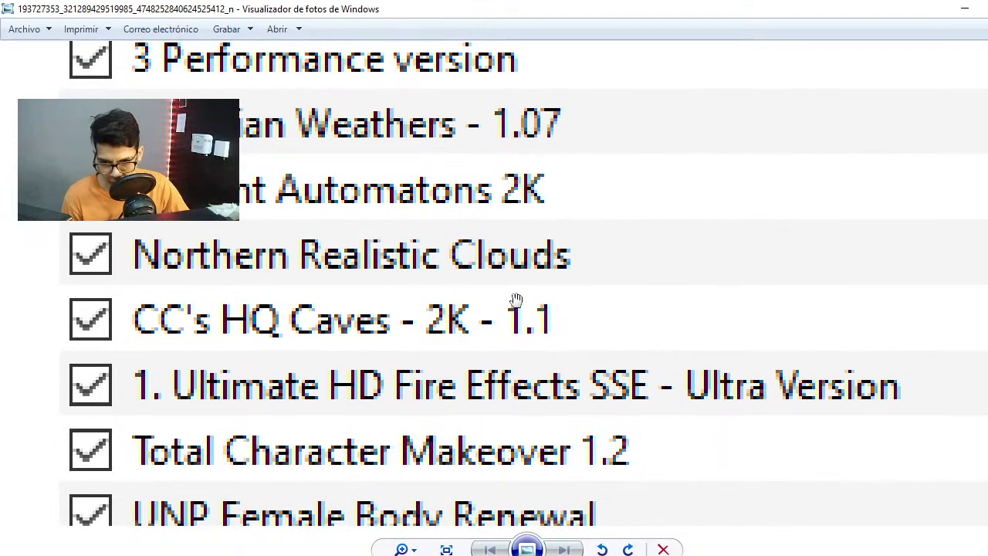
Step: Examine the entries from CC's HQ Caves and Ultimate HD Fire Effects through the character mods to aMidianBorn Book of Silence SE
mouse_move(545, 322)
left_mouse_down()
mouse_move(555, 300)
mouse_move(538, 330)
left_mouse_up()
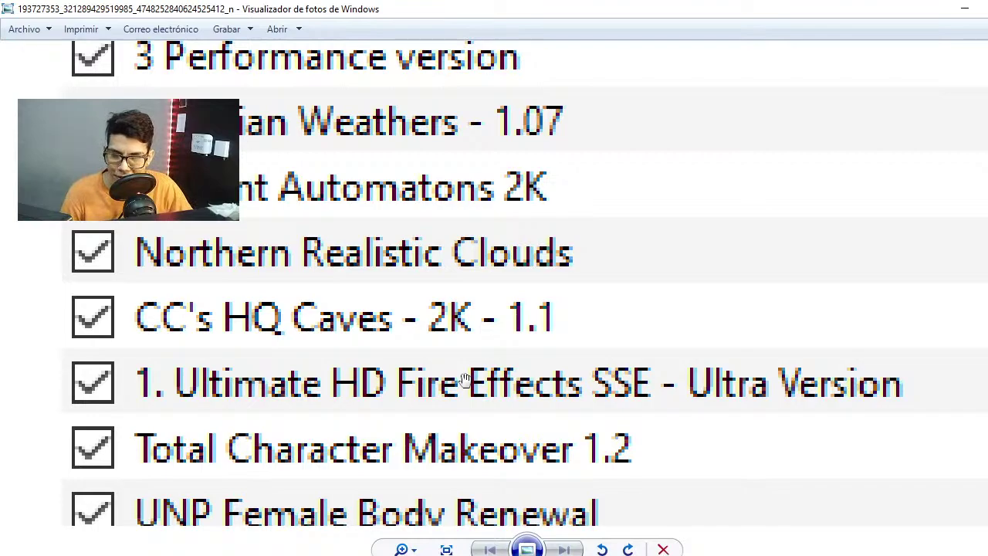
left_click_drag(465, 378, 478, 356)
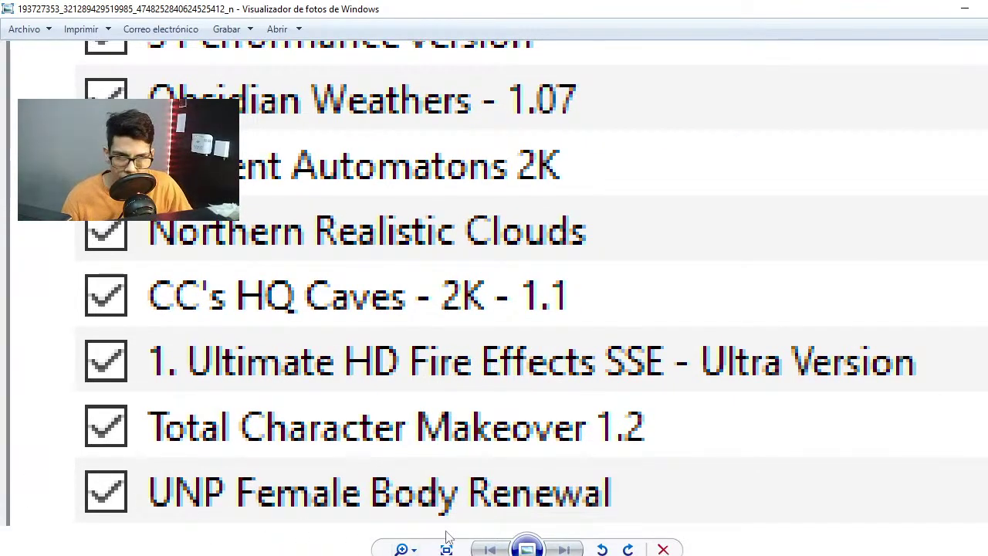
left_click_drag(437, 408, 459, 314)
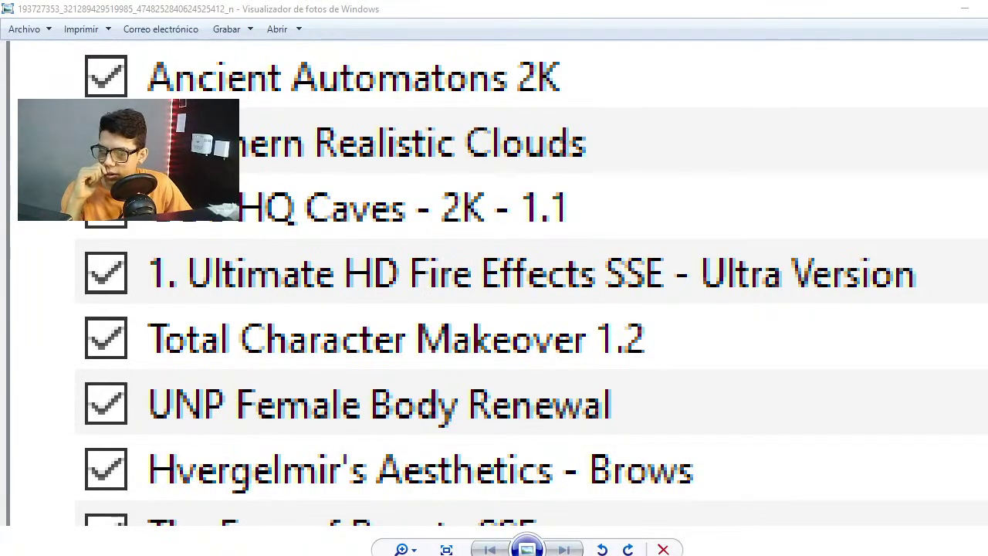
left_click_drag(334, 361, 331, 305)
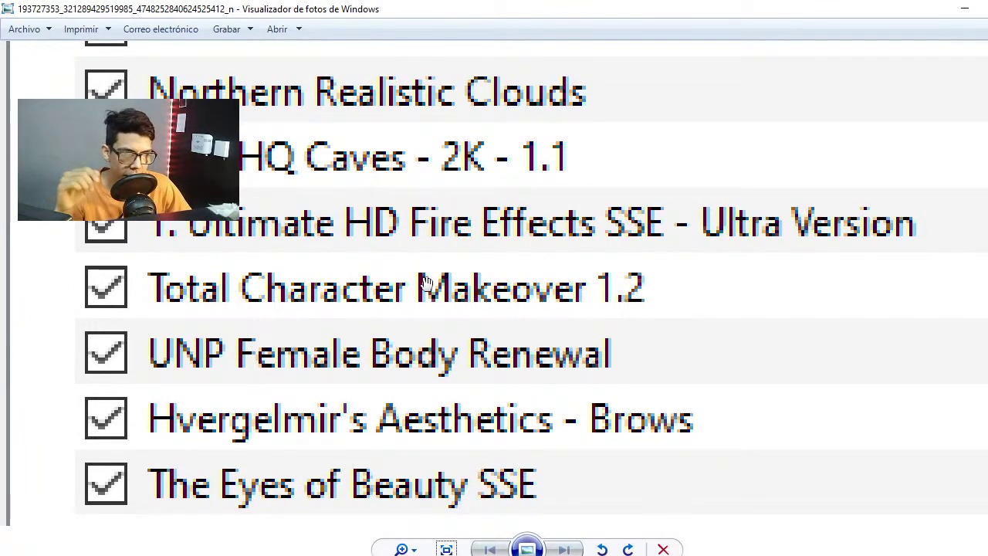
left_click_drag(426, 284, 433, 302)
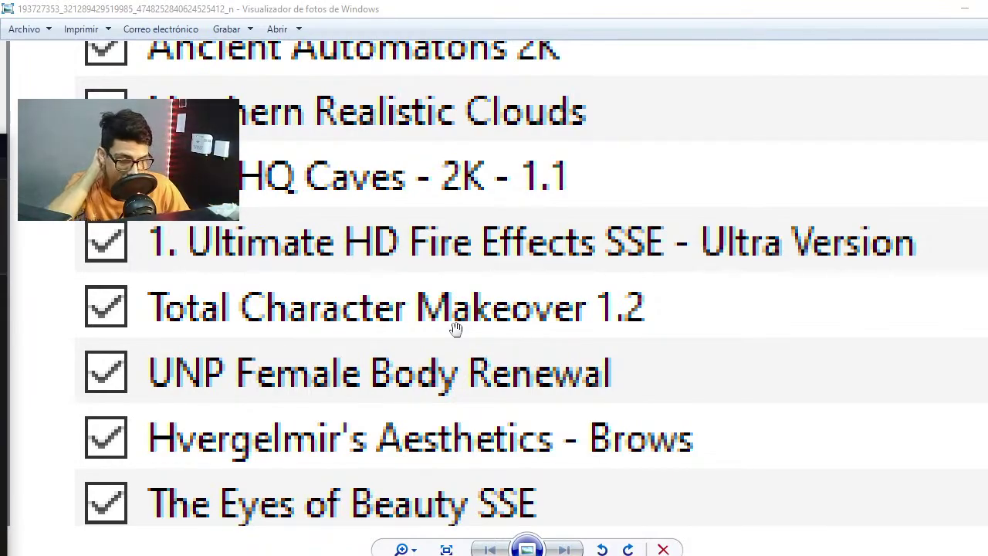
left_click_drag(488, 335, 480, 122)
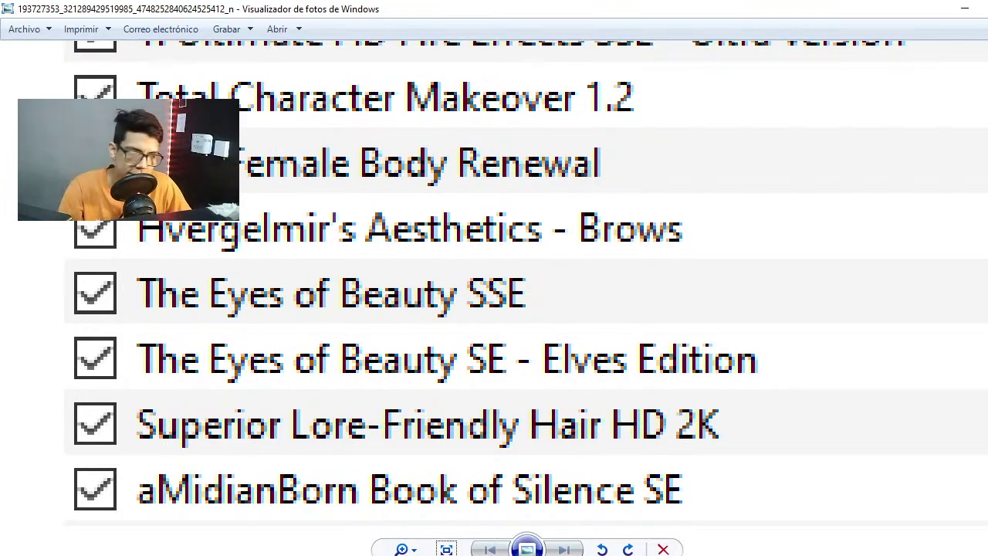
Step: Switch to the web browser, open Twitch in a new tab and go to the signed-in account's channel page
left_click(435, 545)
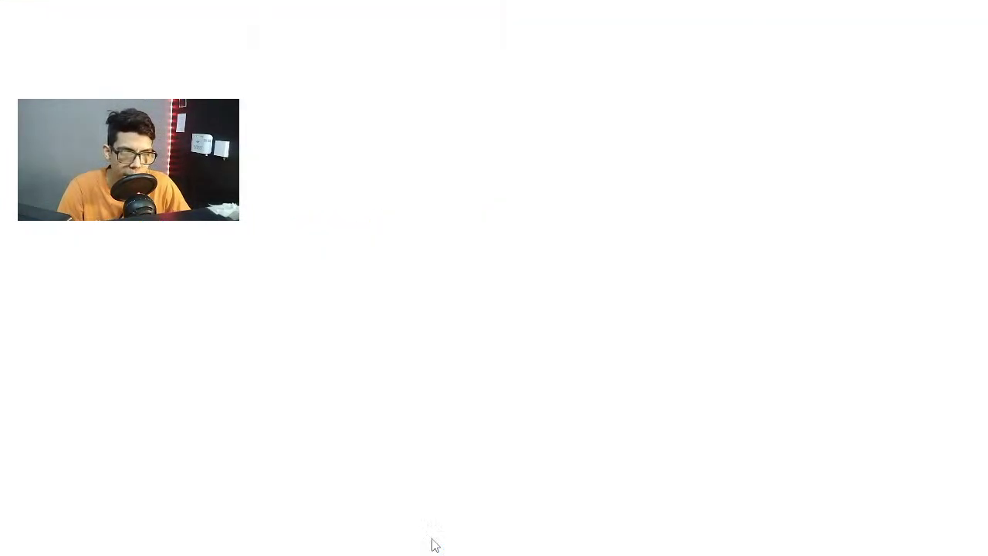
left_click(388, 13)
type("tw")
key("Return")
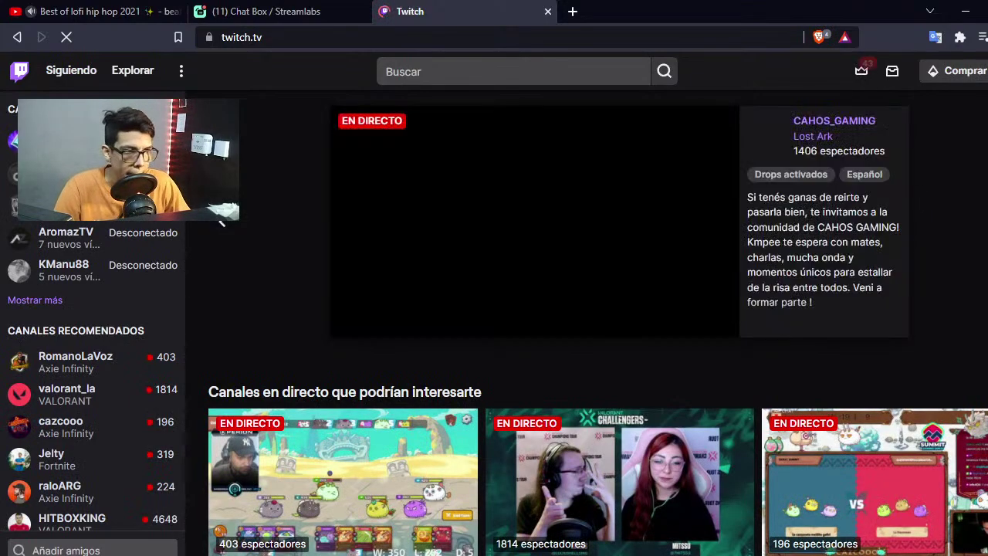
left_click(982, 70)
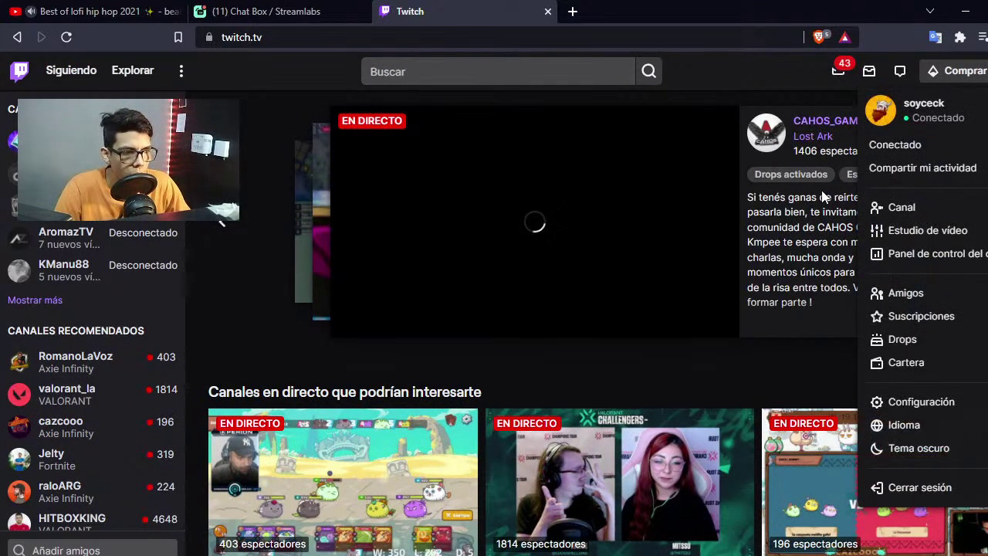
left_click(919, 209)
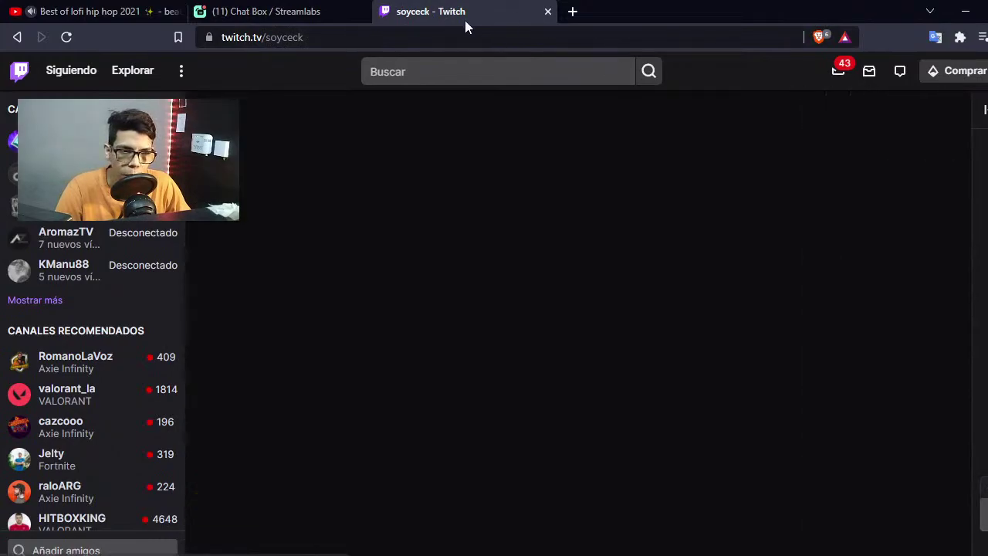
Step: Select the Twitch channel's full web address, close its tab and return to the mod list image
left_click(375, 37)
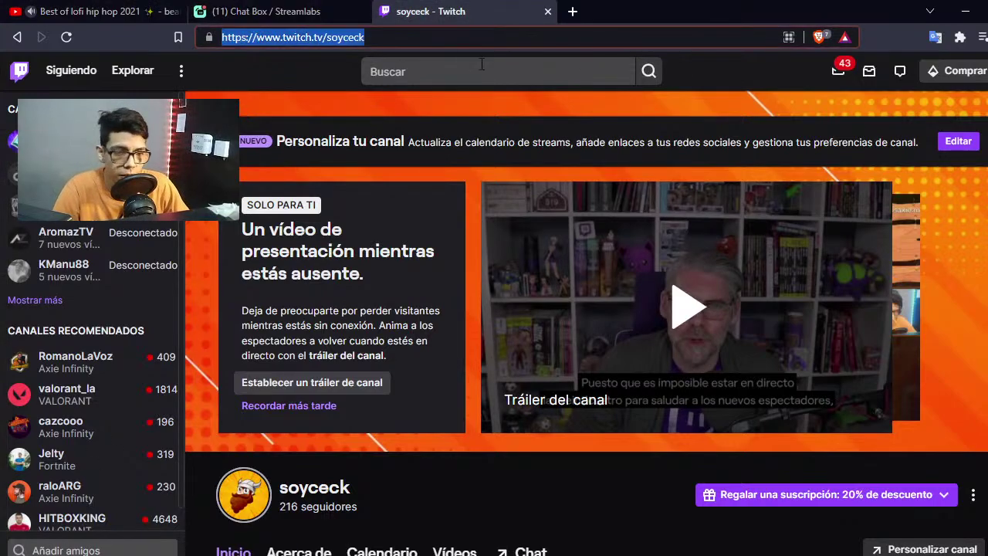
left_click(327, 11)
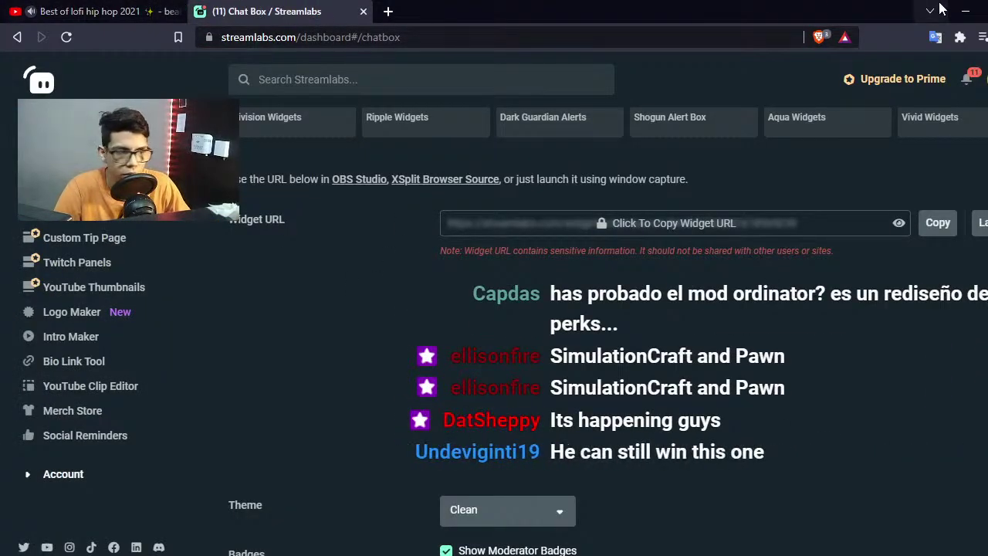
key("alt+Tab")
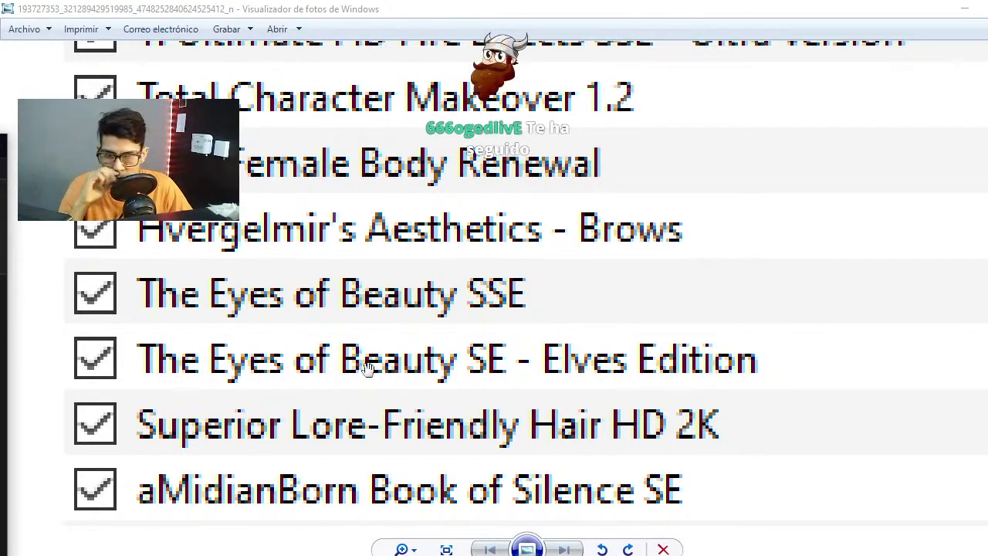
Step: Examine the character and armor mods from Total Character Makeover 1.2 through UNP Body Fit Armors and Clothing
left_click_drag(366, 368, 461, 391)
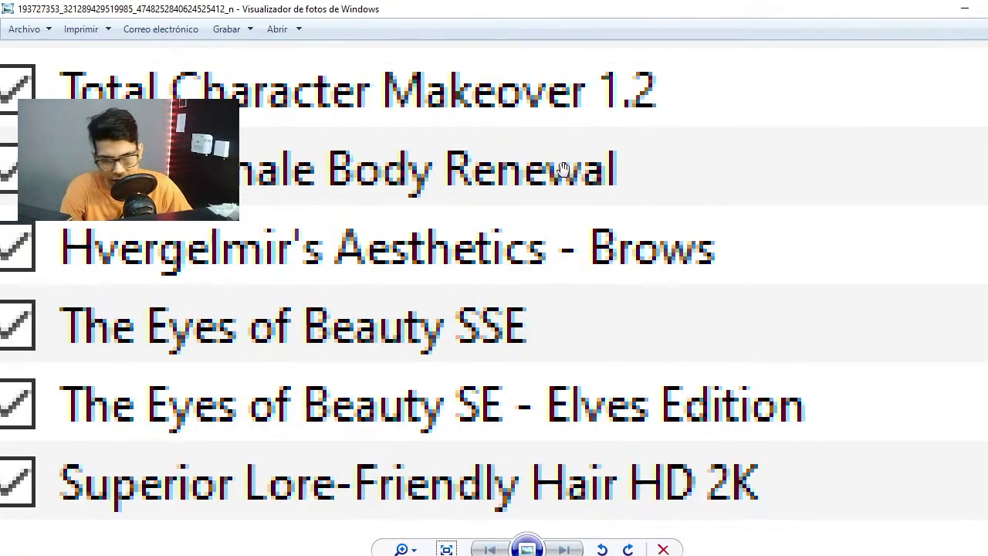
scroll(586, 145, "up", 1)
scroll(308, 309, "down", 2)
scroll(326, 239, "up", 1)
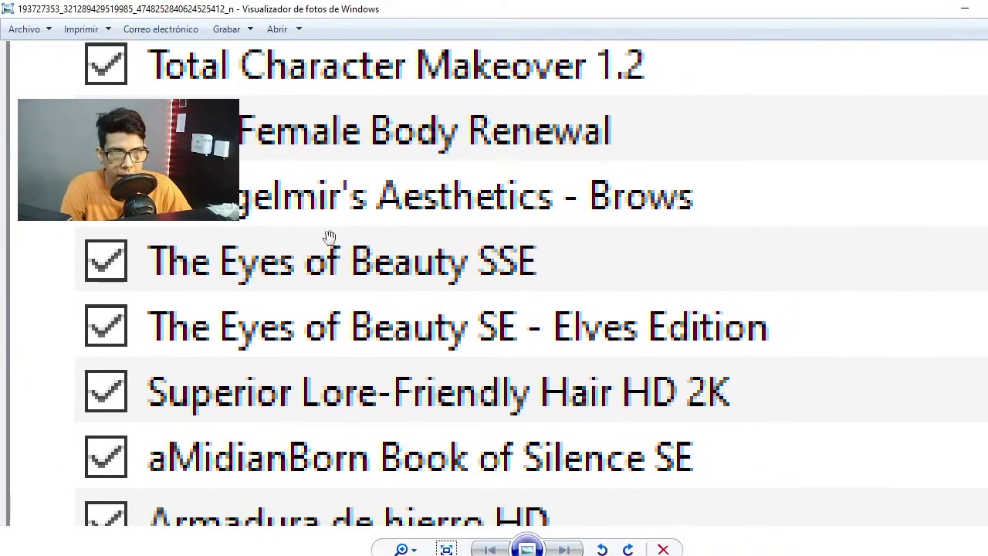
scroll(567, 351, "down", 1)
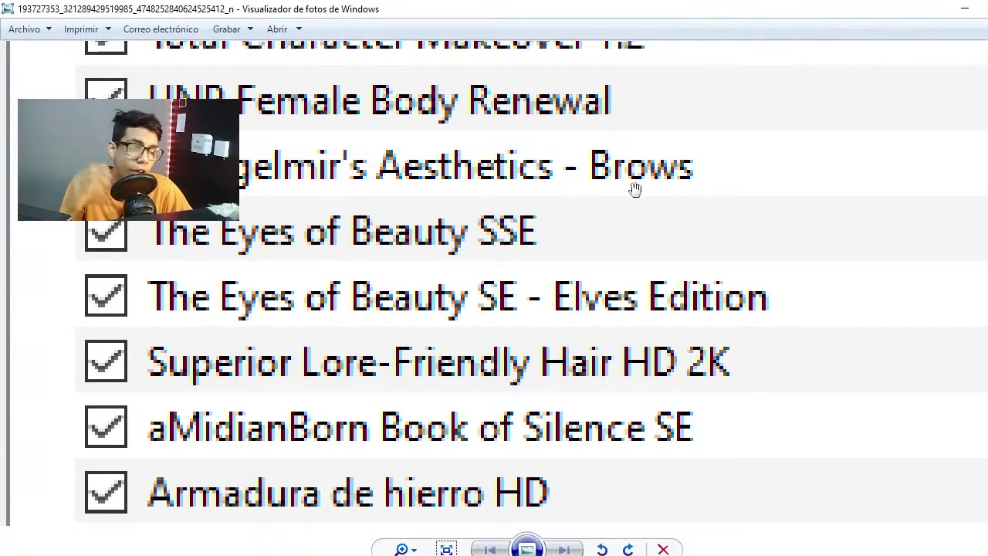
scroll(633, 192, "down", 2)
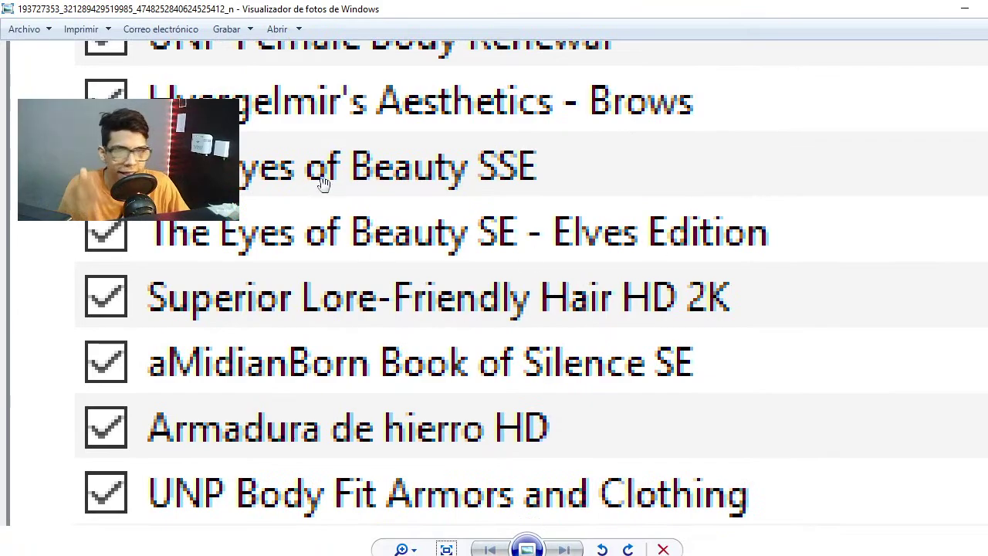
scroll(648, 332, "down", 3)
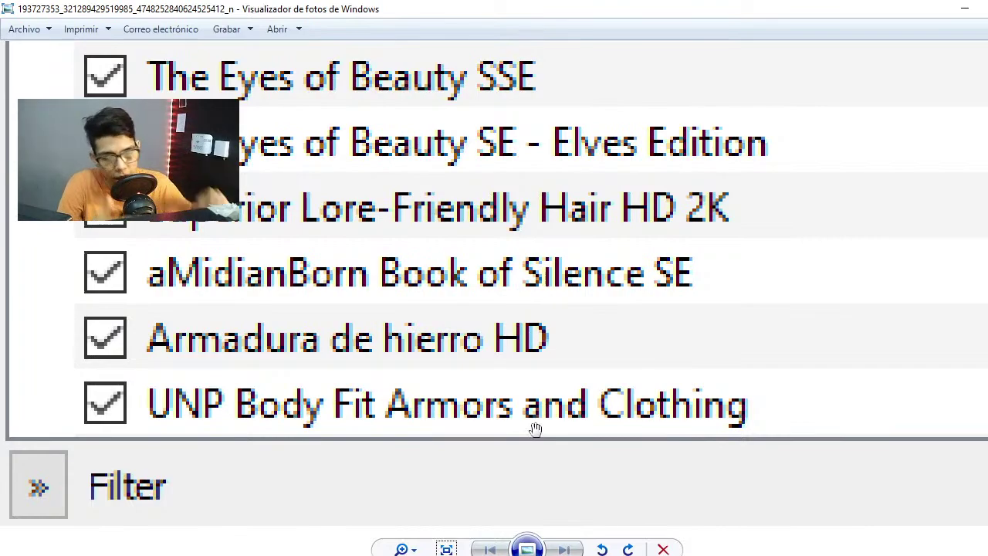
Step: Review the mod order across the whole list, from Unofficial Skyrim Special Edition Patch to UNP Body Fit Armors and Clothing
scroll(595, 333, "up", 8)
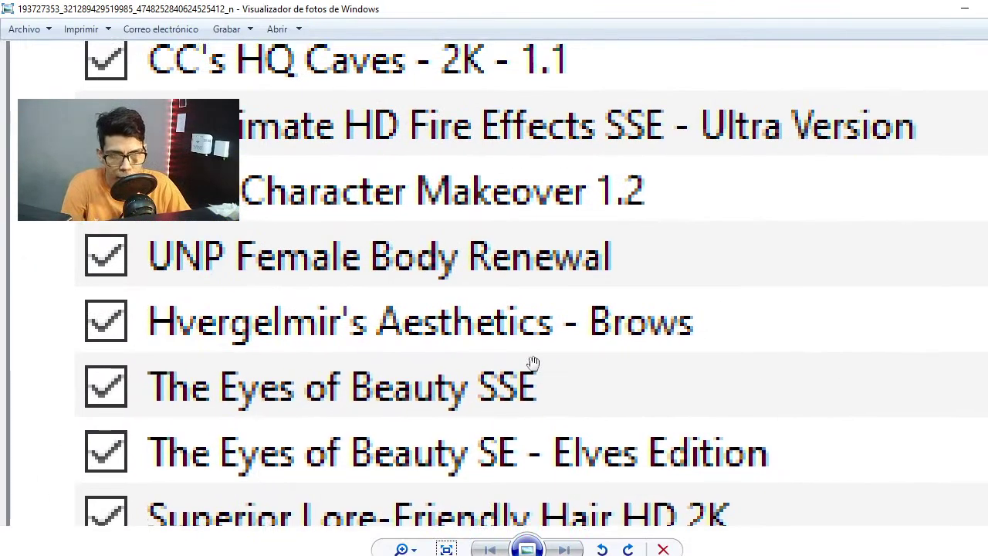
scroll(400, 318, "up", 1)
scroll(386, 386, "down", 4)
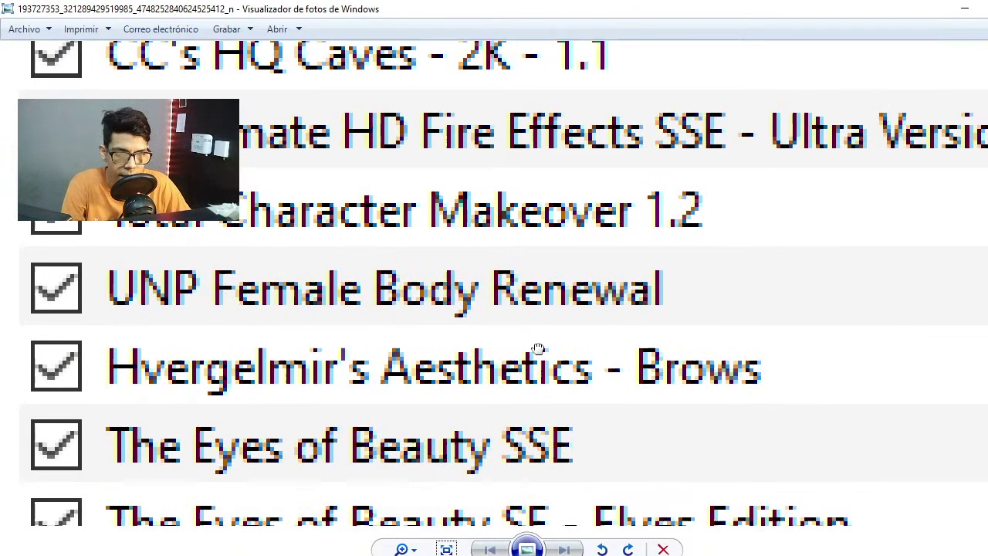
scroll(544, 344, "down", 4)
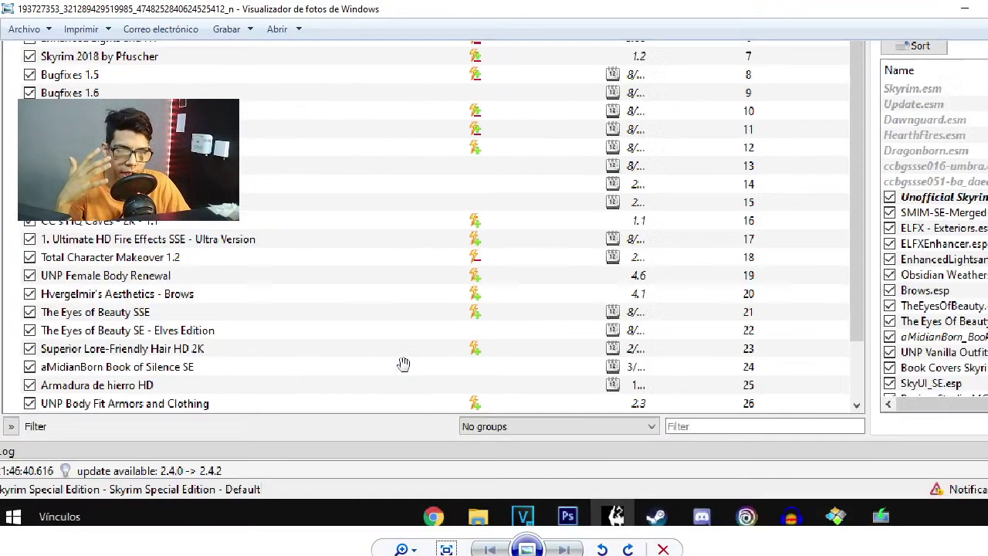
scroll(134, 278, "up", 4)
scroll(596, 440, "up", 8)
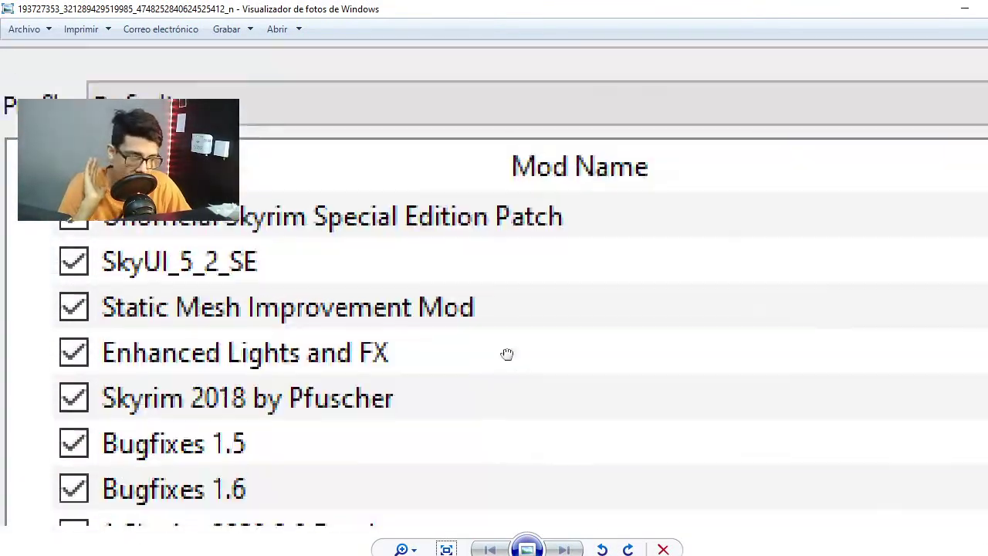
scroll(463, 246, "down", 4)
scroll(554, 193, "down", 1)
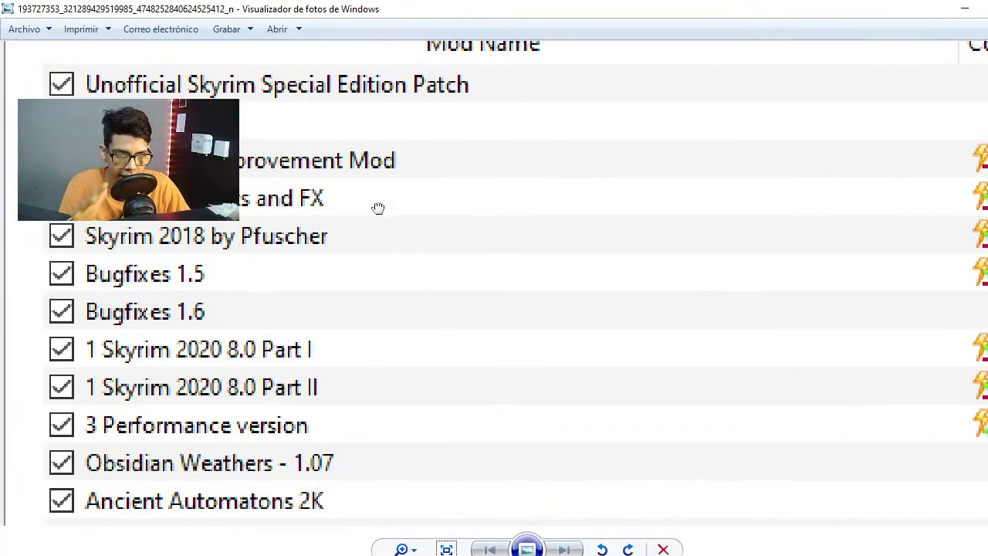
scroll(377, 208, "up", 3)
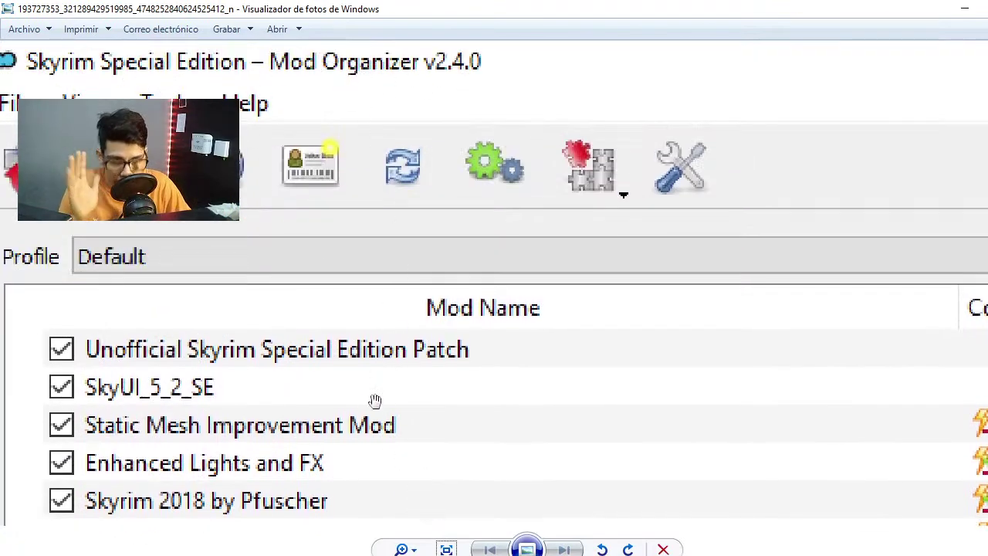
scroll(375, 401, "down", 4)
scroll(338, 345, "down", 6)
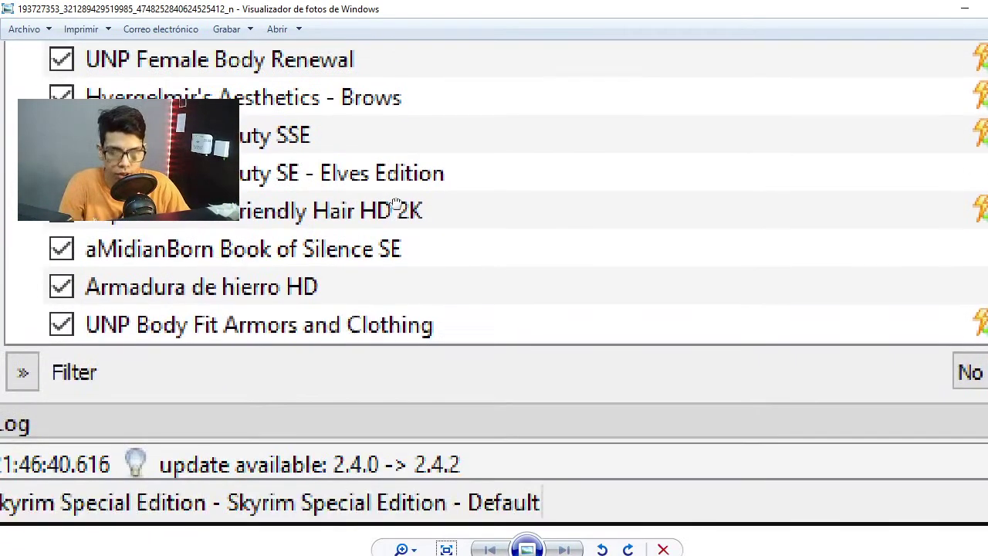
scroll(440, 491, "up", 6)
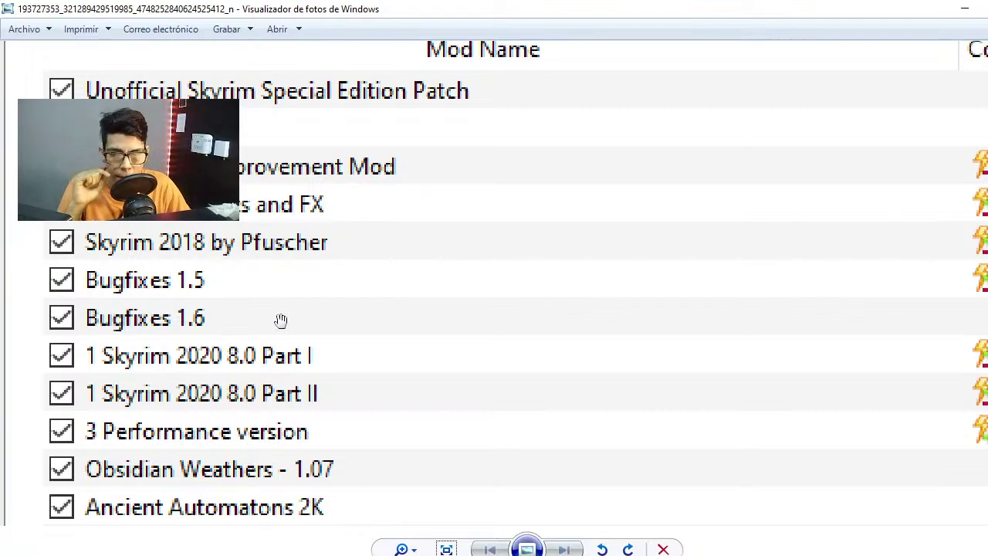
Step: Compare the base and texture mods at the start of the list with the character mods down to Armadura de hierro HD
left_click_drag(280, 319, 326, 375)
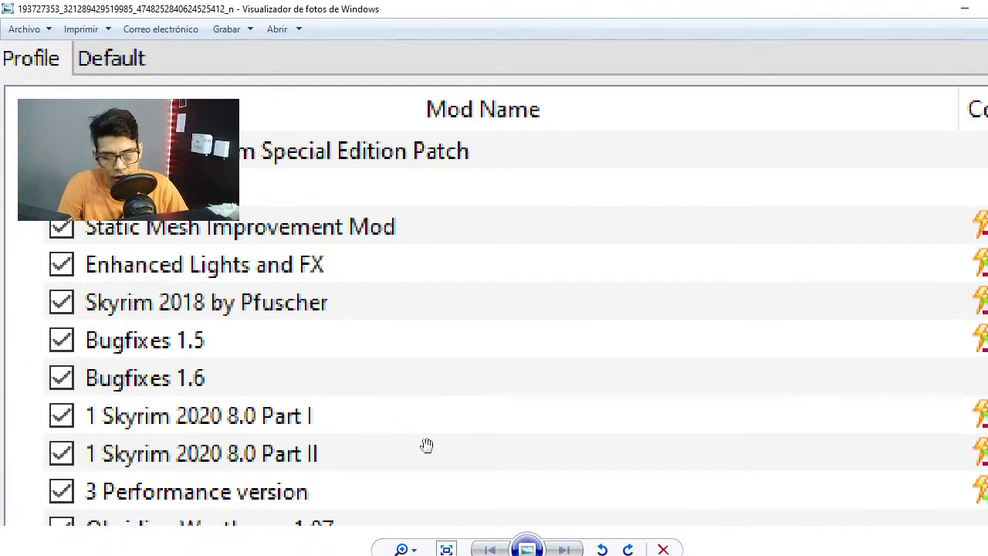
left_click_drag(426, 445, 535, 414)
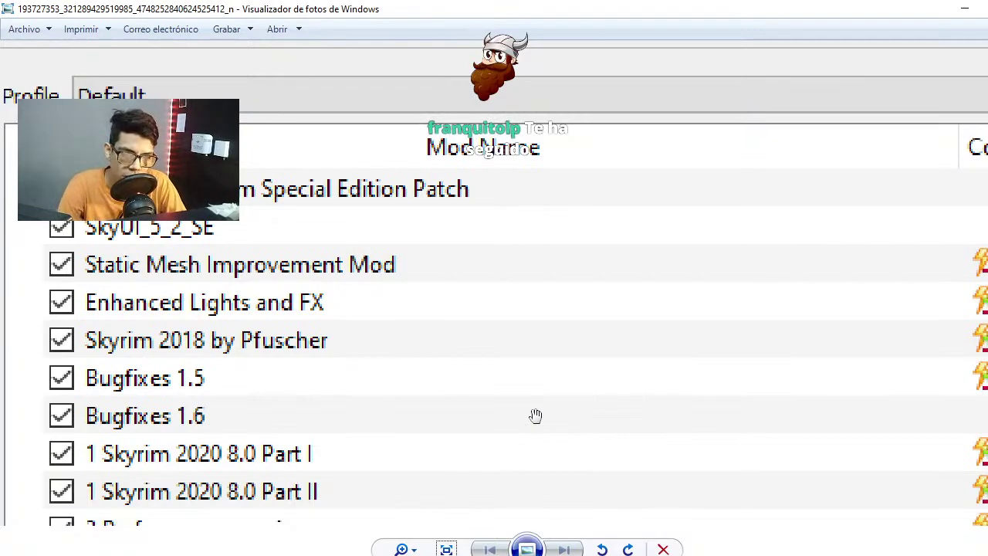
left_click_drag(536, 415, 392, 245)
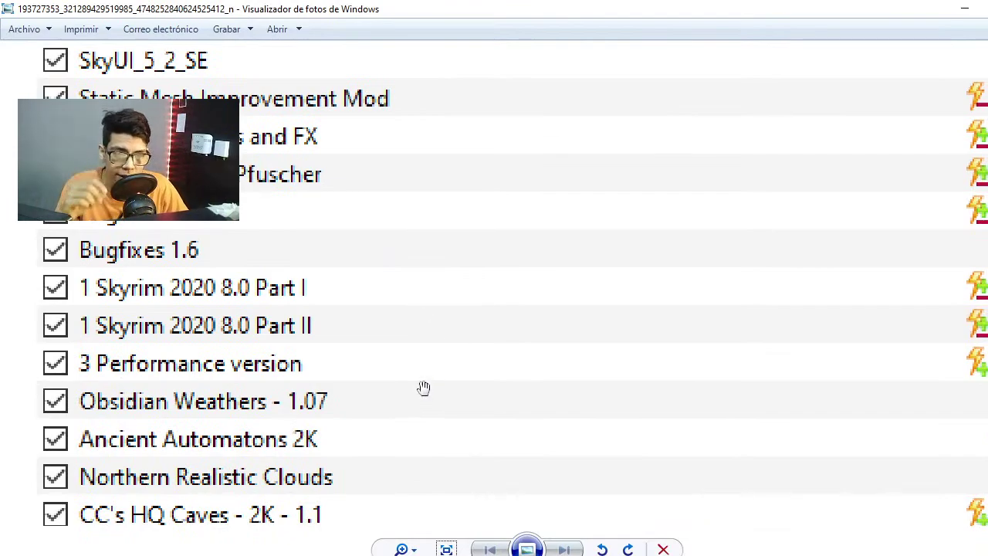
left_click_drag(468, 365, 476, 394)
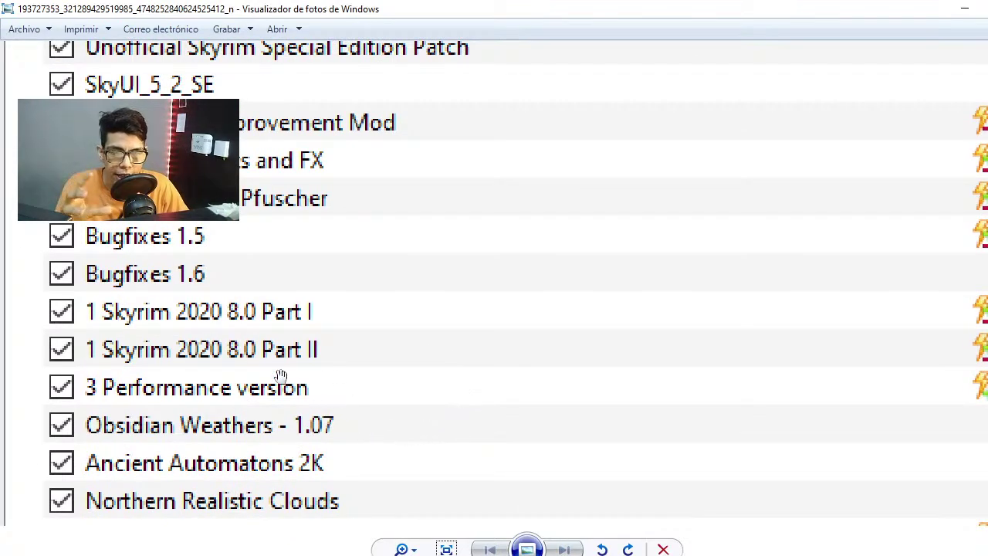
left_click_drag(391, 452, 432, 257)
left_click_drag(387, 183, 474, 251)
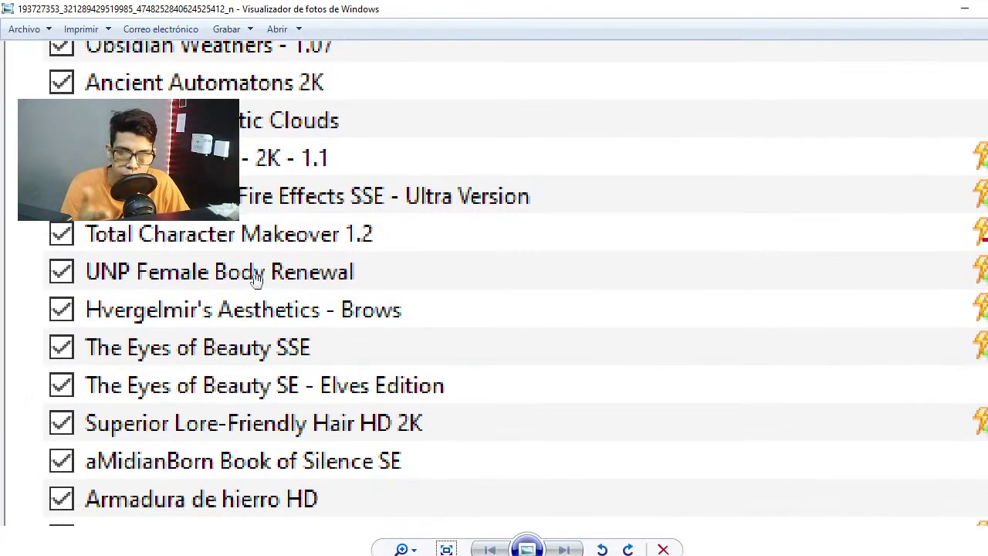
left_click_drag(332, 179, 409, 323)
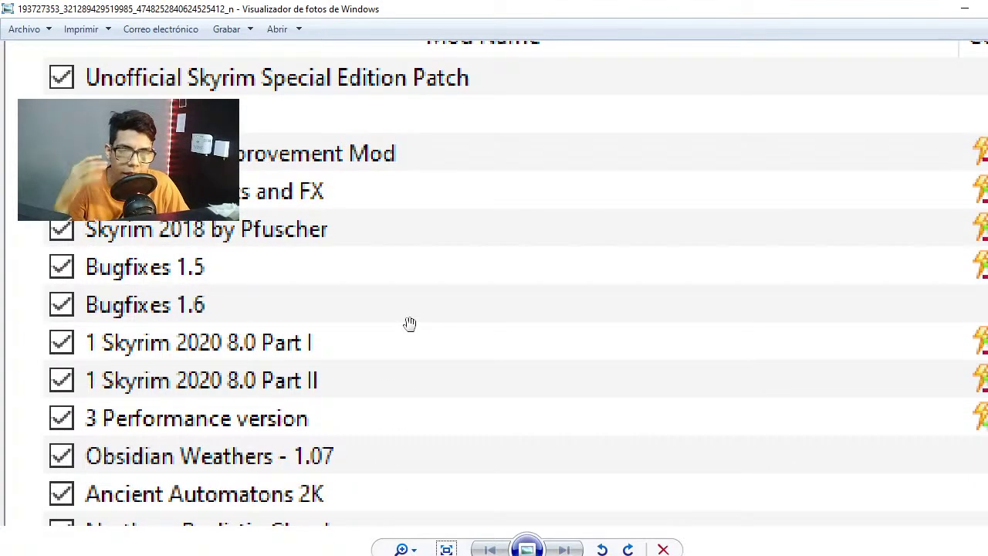
left_click_drag(448, 402, 541, 74)
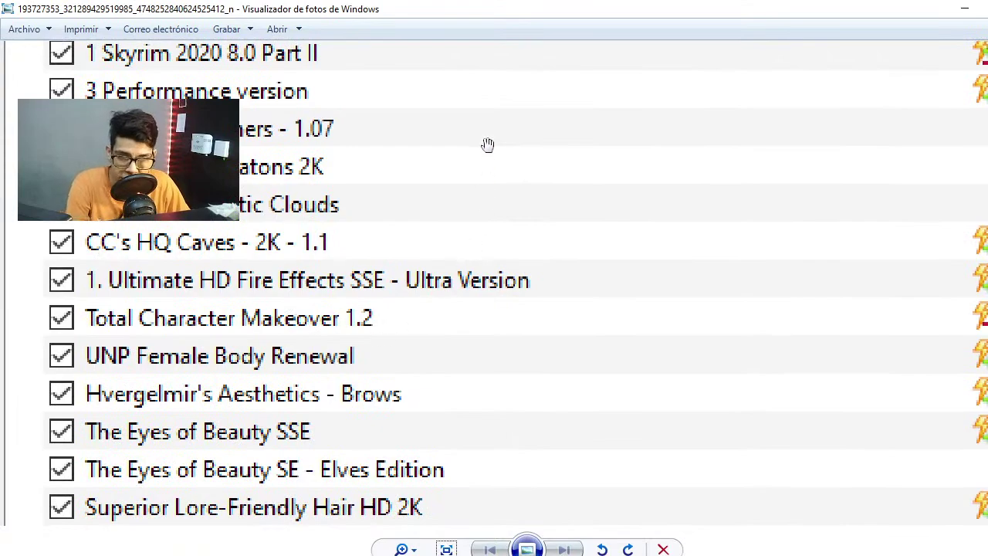
left_click_drag(488, 145, 510, 316)
left_click_drag(504, 183, 525, 255)
left_click_drag(509, 204, 530, 346)
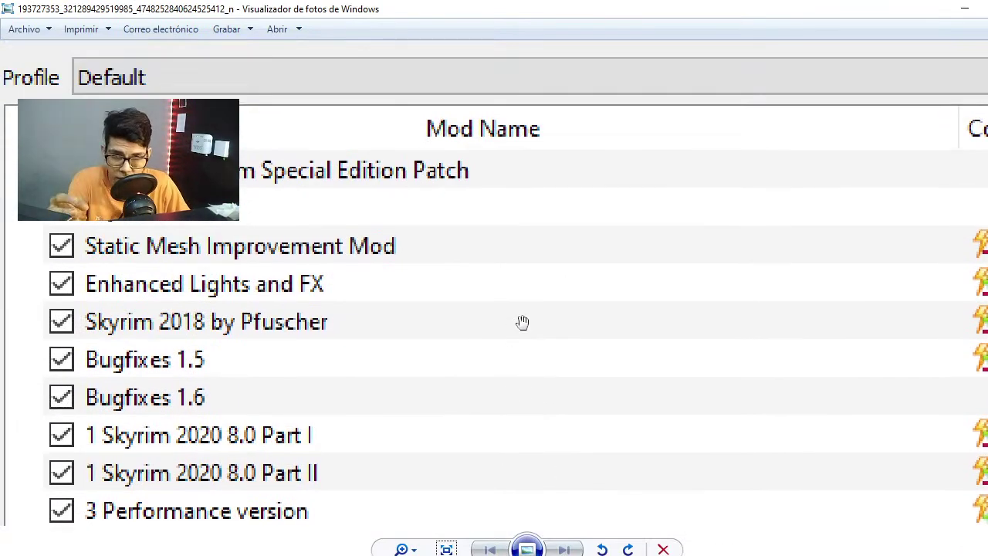
left_click_drag(186, 483, 235, 437)
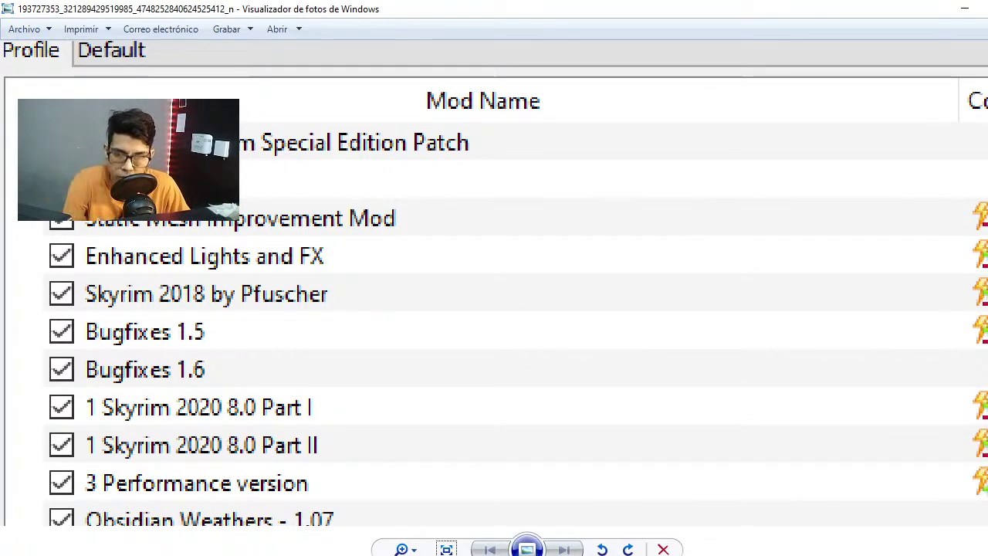
Step: Examine the entries up close again, from Static Mesh Improvement Mod and Skyrim 2018 by Pfuscher through Total Character Makeover 1.2
scroll(463, 388, "down", 2)
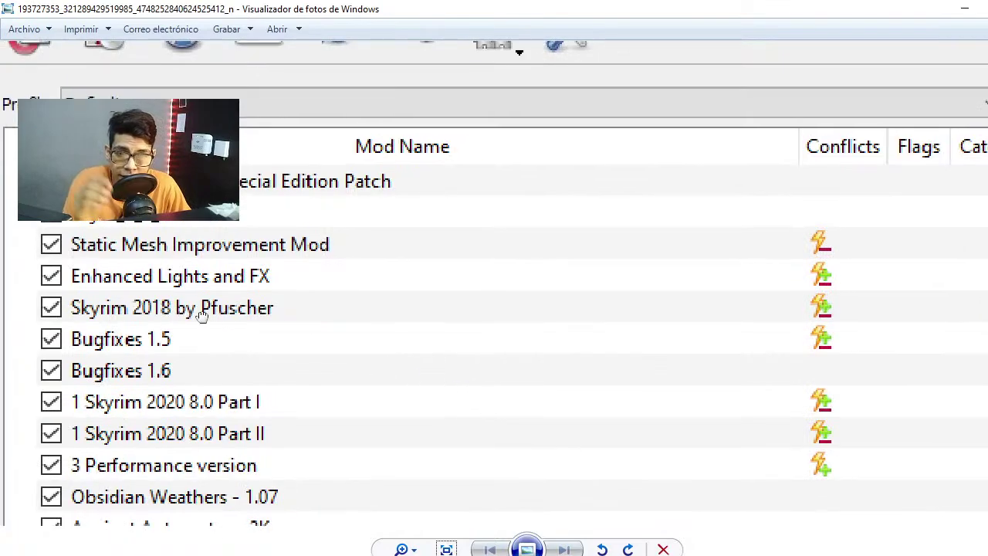
scroll(203, 313, "up", 4)
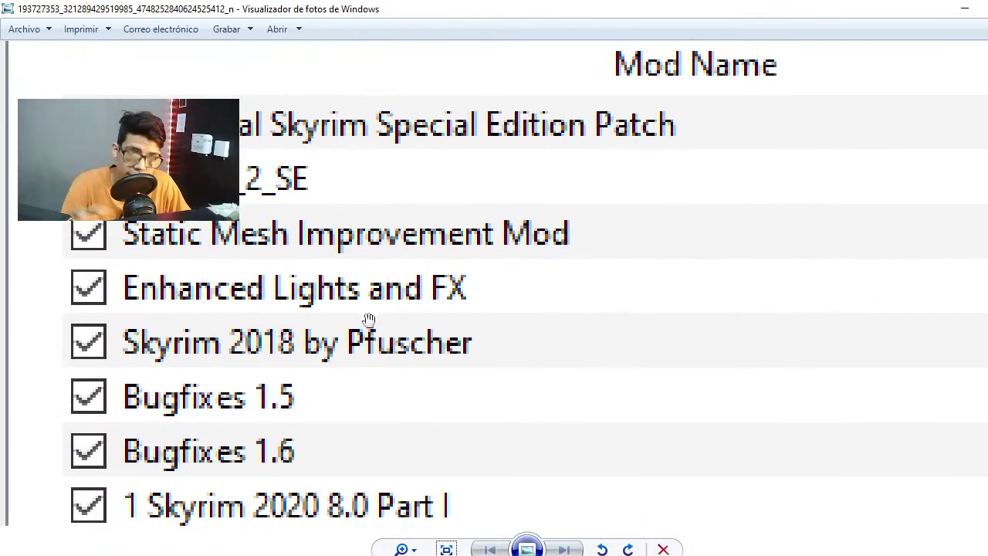
left_click_drag(512, 220, 576, 361)
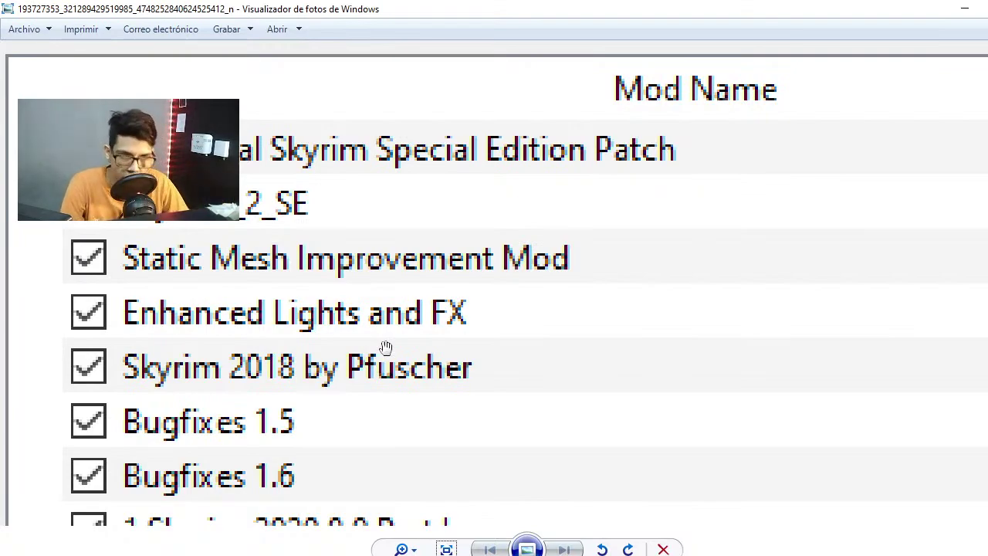
left_click_drag(469, 298, 484, 234)
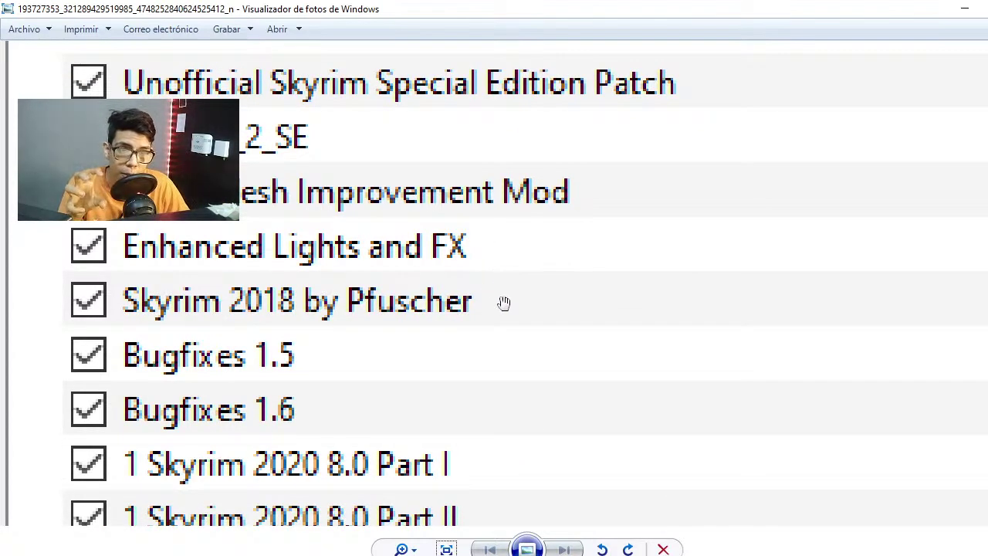
left_click_drag(421, 368, 436, 267)
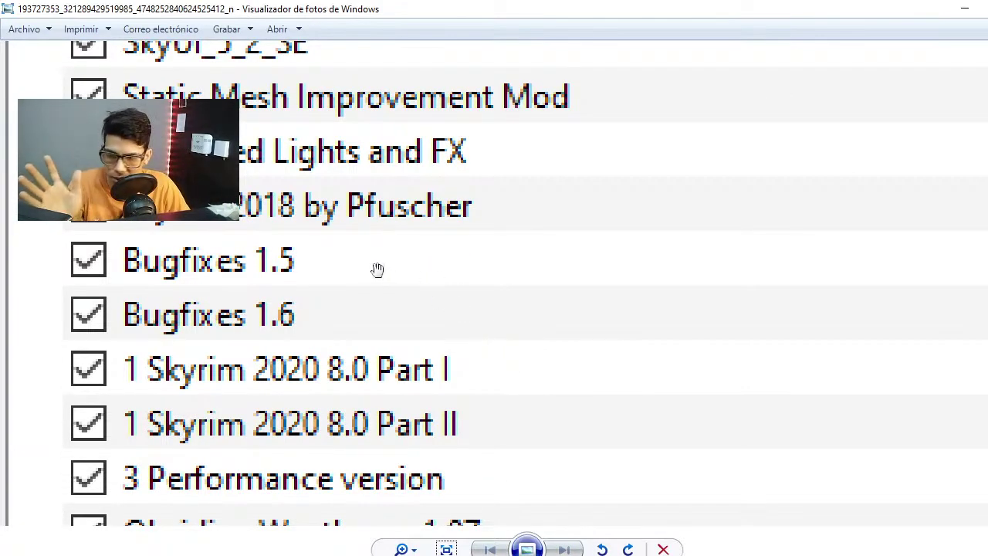
left_click_drag(509, 338, 540, 256)
left_click_drag(524, 436, 537, 198)
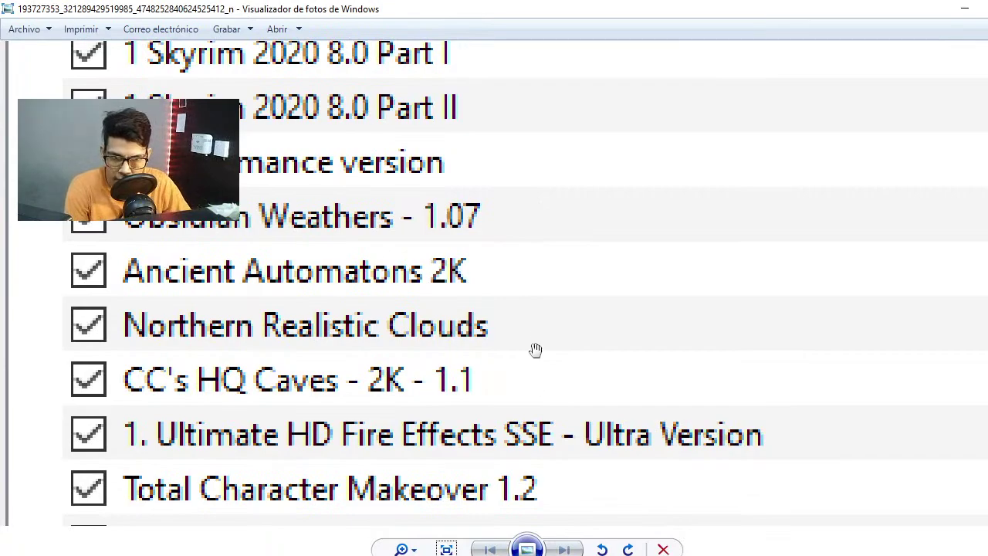
Step: Examine the texture and weather mods around Bugfixes 1.6 through Total Character Makeover 1.2 and the female body and face mods following them
left_click_drag(536, 348, 547, 394)
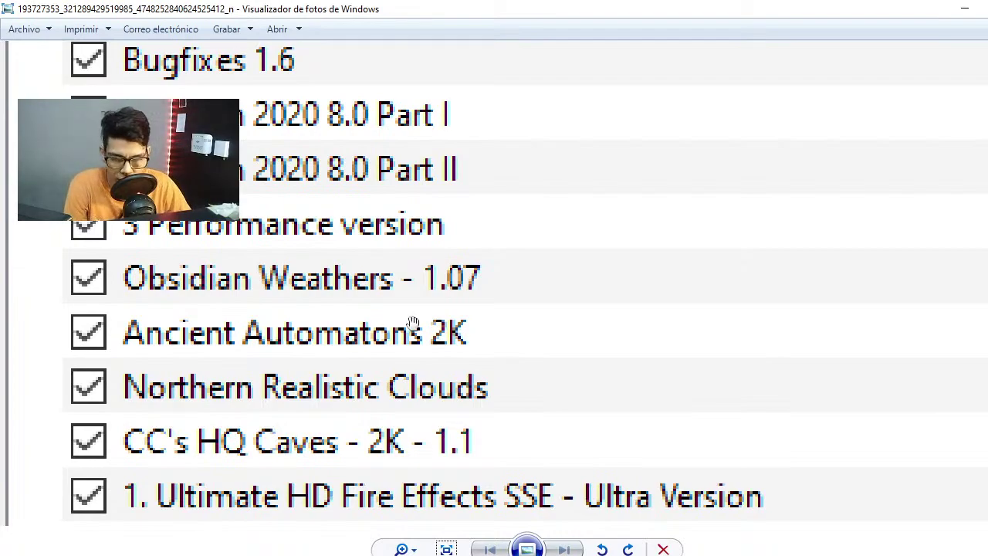
left_click_drag(411, 324, 401, 148)
left_click_drag(495, 222, 537, 255)
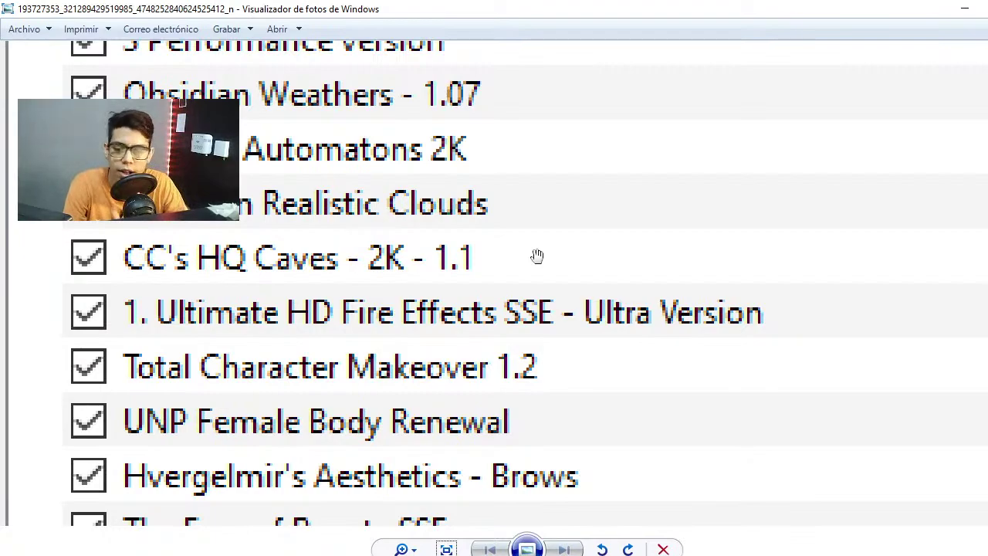
scroll(375, 276, "down", 2)
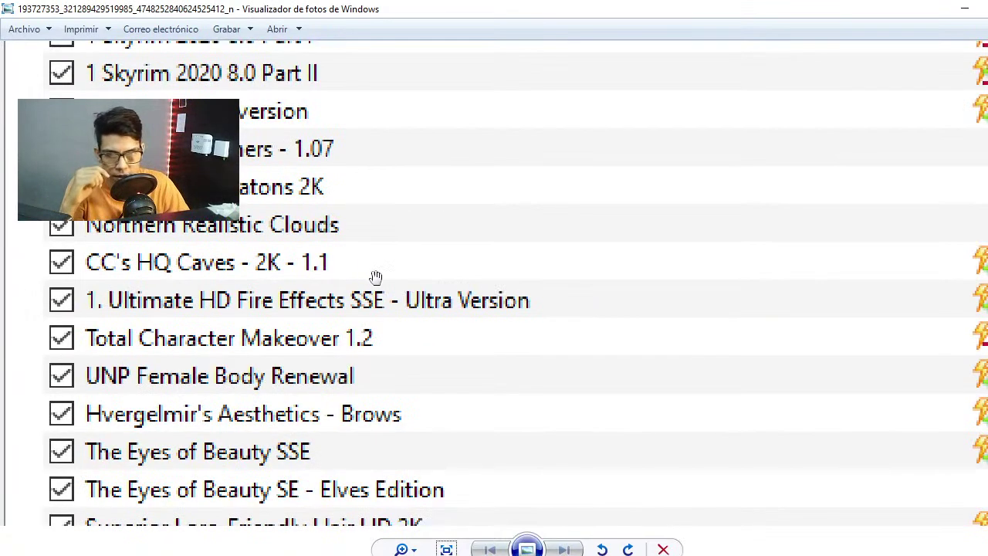
scroll(324, 375, "up", 1)
left_click_drag(283, 238, 332, 333)
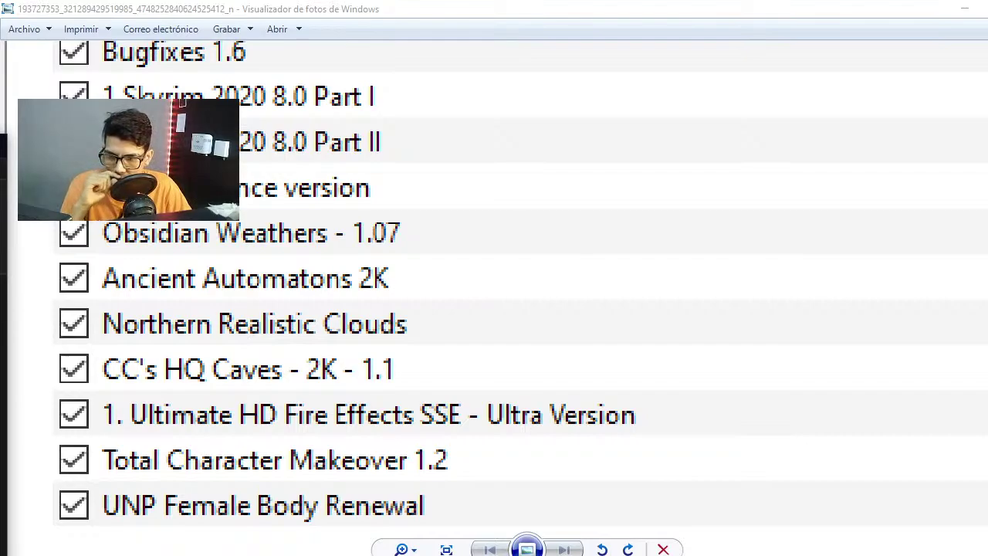
left_click_drag(455, 368, 471, 391)
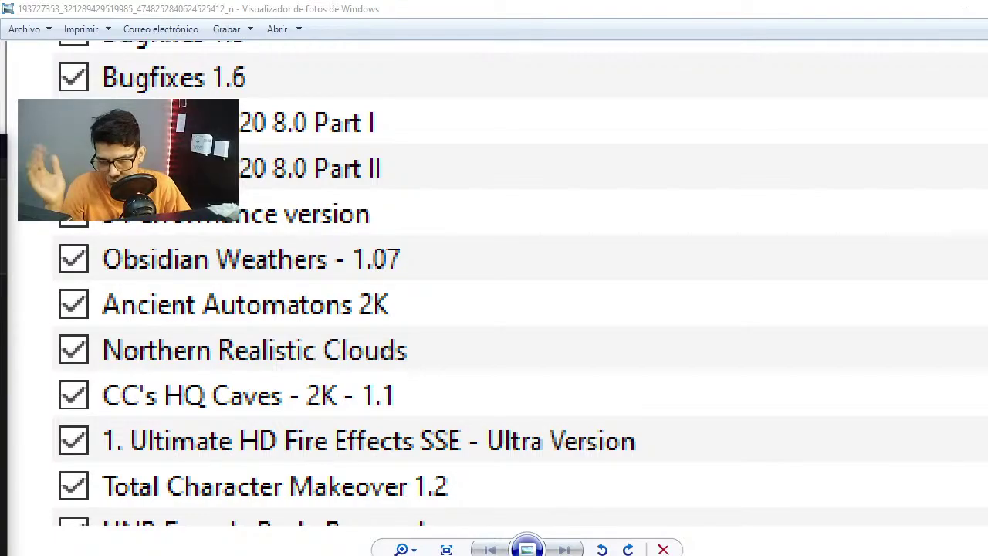
Step: Minimize the mod list image to show the desktop and refresh it
left_click(964, 8)
right_click(446, 194)
left_click(492, 239)
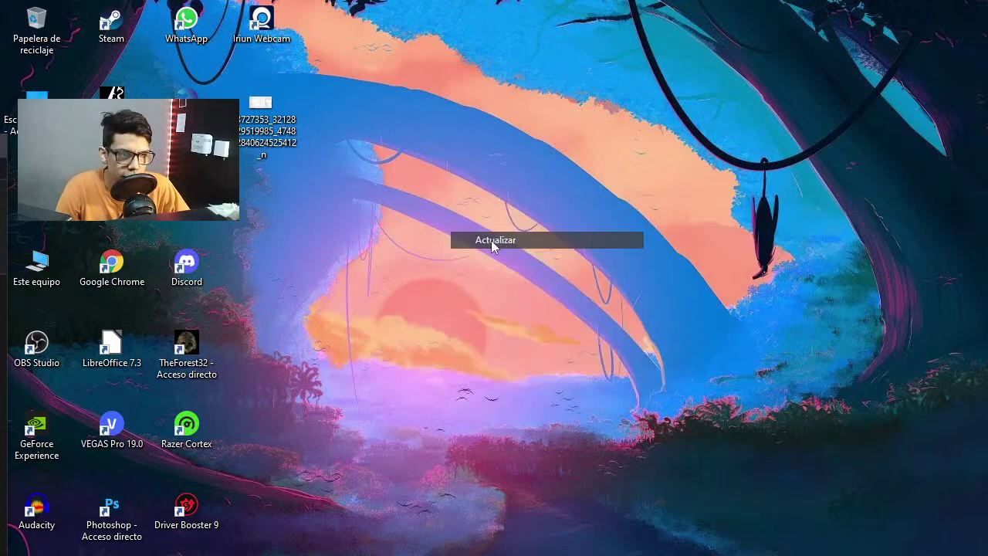
Step: Try to move the mod list screenshot file to the far upper corner of the desktop, and refresh the icons
left_click_drag(260, 123, 984, 15)
right_click(699, 9)
left_click(397, 64)
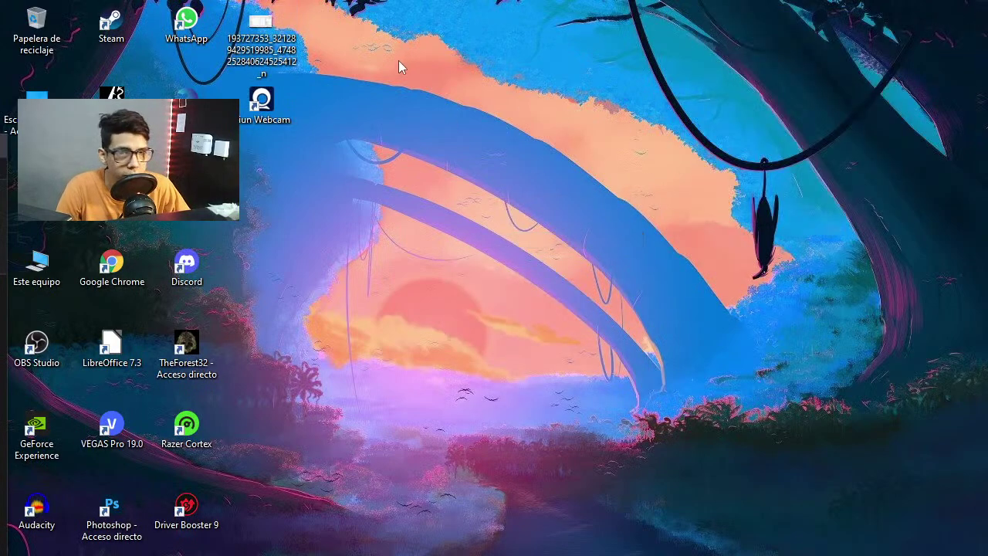
right_click(398, 60)
left_click(460, 109)
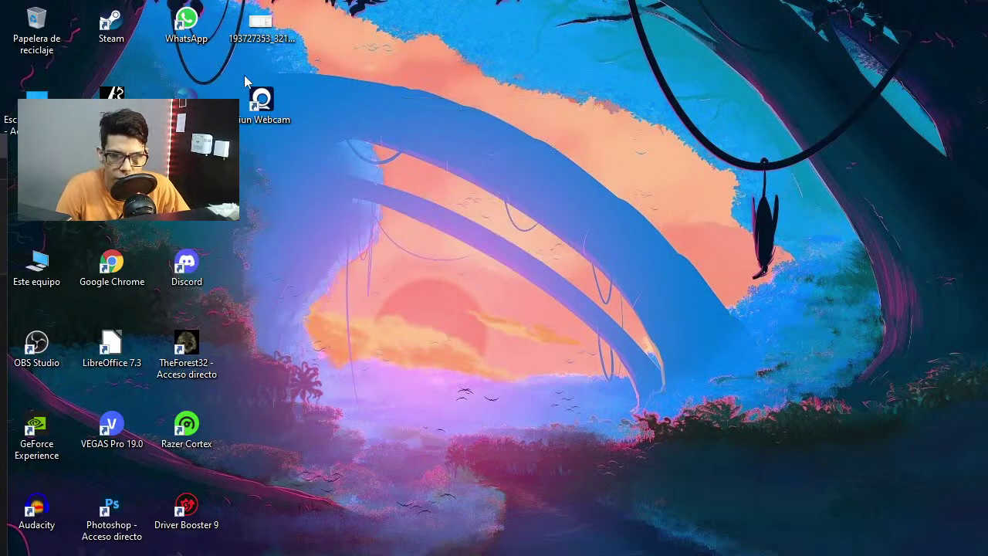
Step: Disable automatic icon arrangement and place The Elder Scrolls V Skyrim Special Edition shortcut in the empty lower-right area of the desktop
right_click(385, 102)
mouse_move(402, 114)
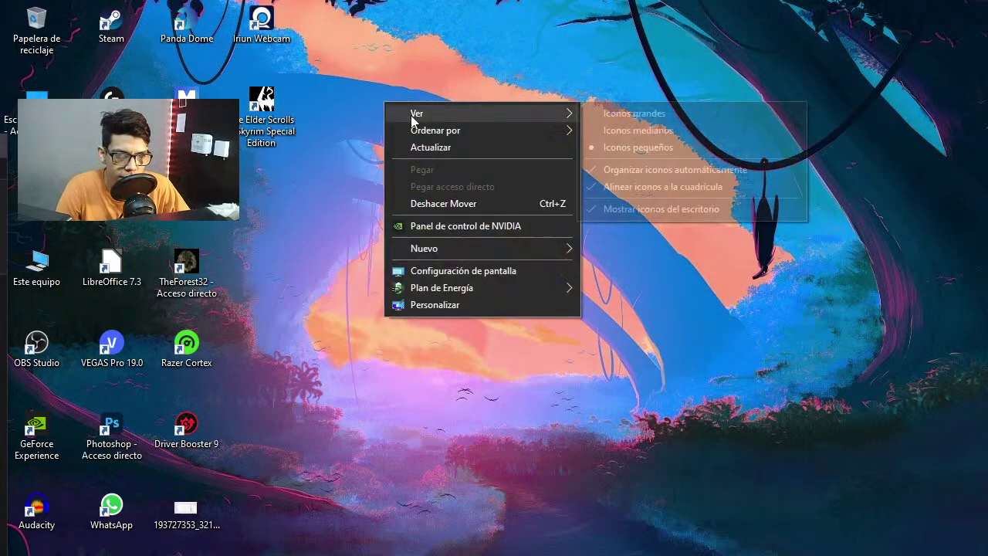
left_click(697, 171)
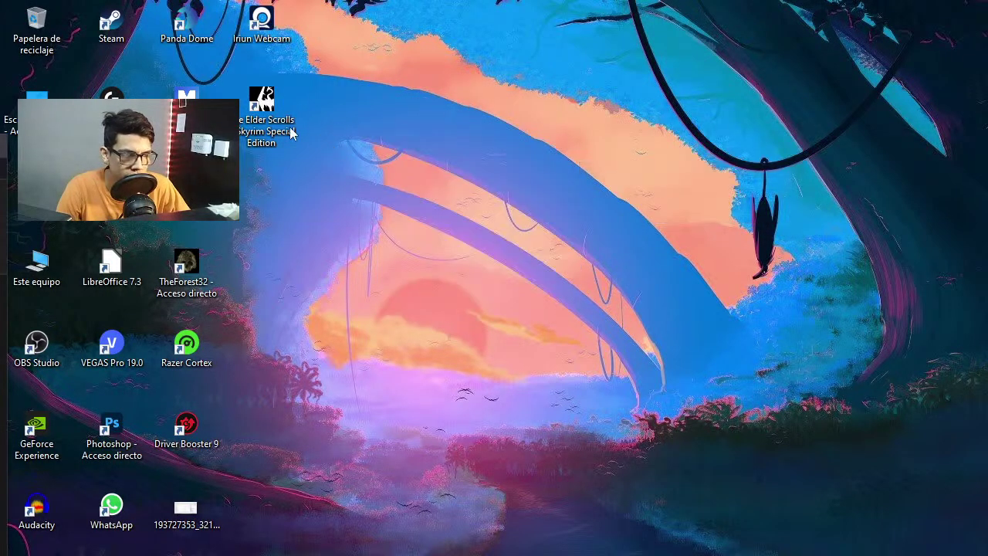
left_click_drag(278, 116, 849, 432)
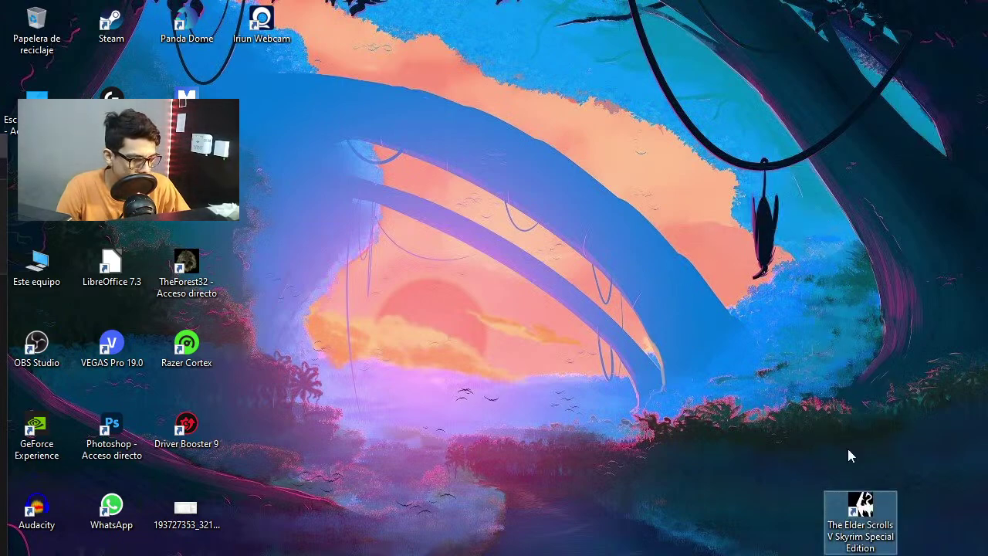
right_click(766, 212)
left_click(803, 253)
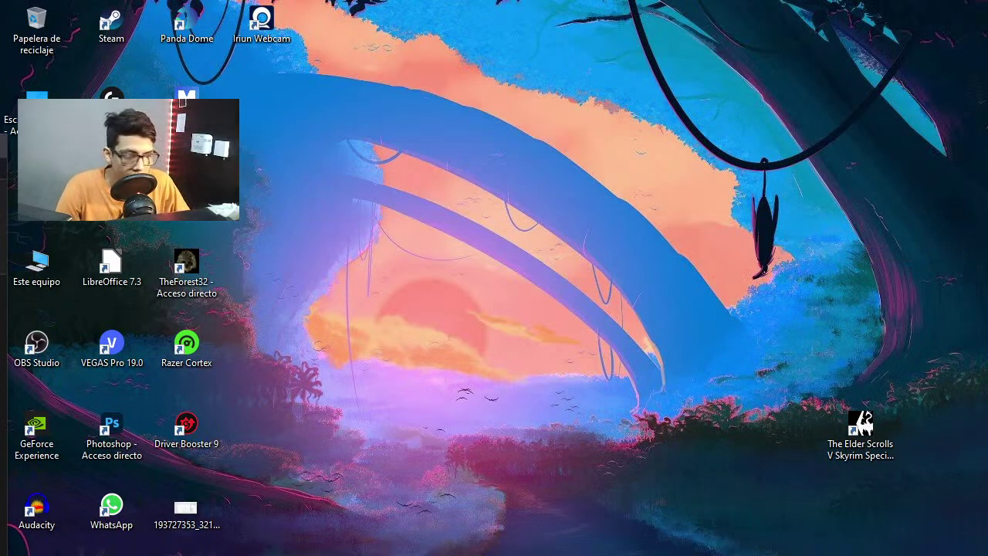
Step: Switch to the Brave browser, open a new tab and close the Streamlabs Chat Box tab
mouse_move(433, 555)
left_click(429, 515)
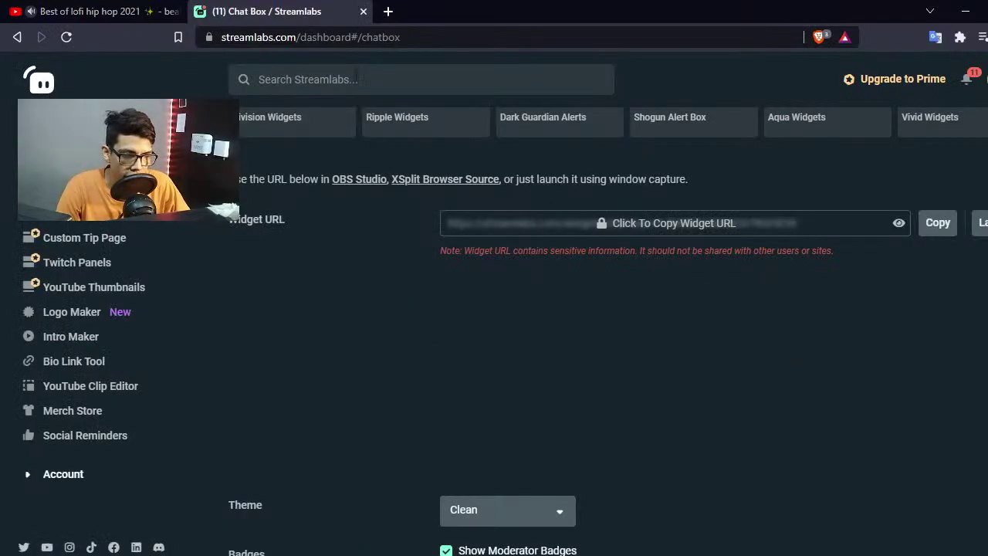
left_click(387, 11)
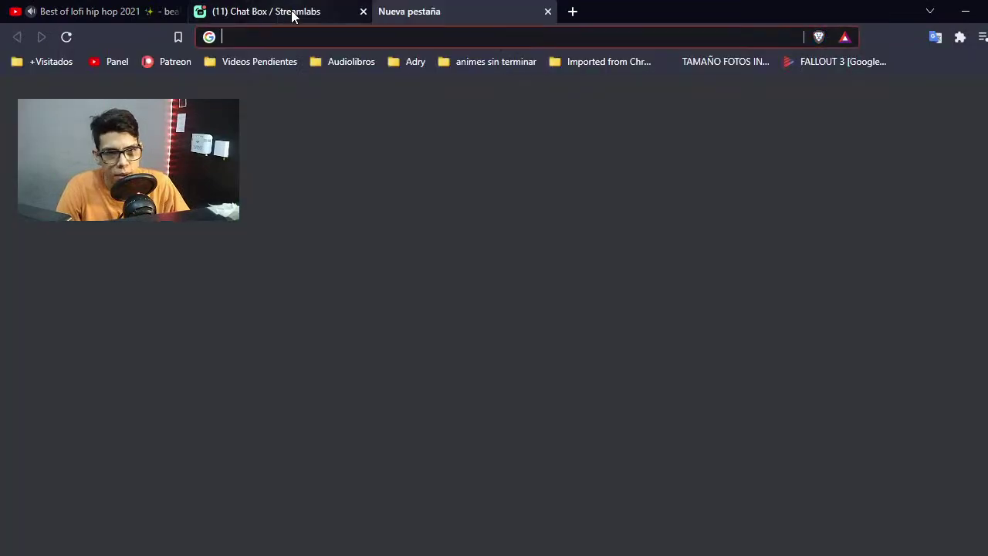
left_click(293, 11)
key("ctrl+w")
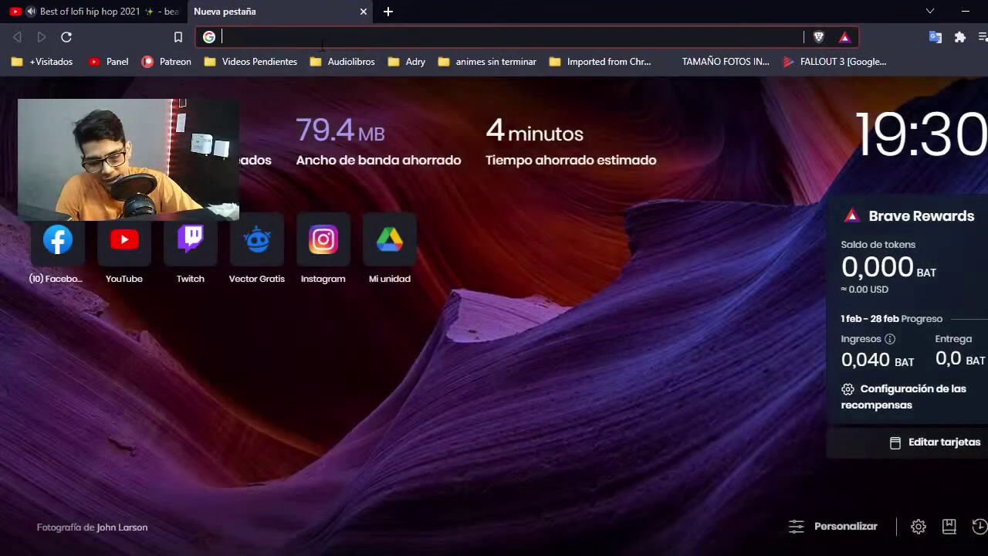
Step: Search the web for "nexus mods se" and open the Skyrim Special Edition Nexus site at its featured mods
type("nexus mods")
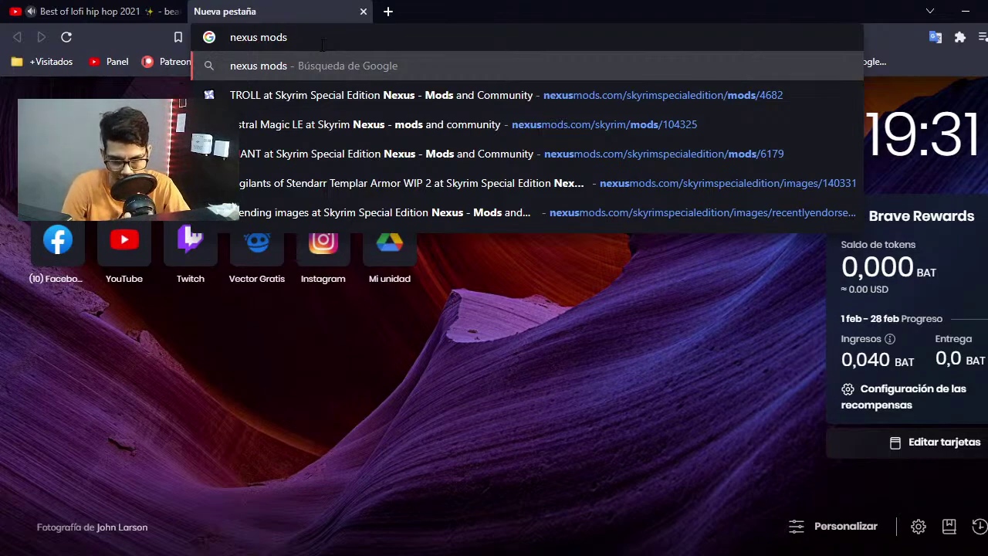
type("se")
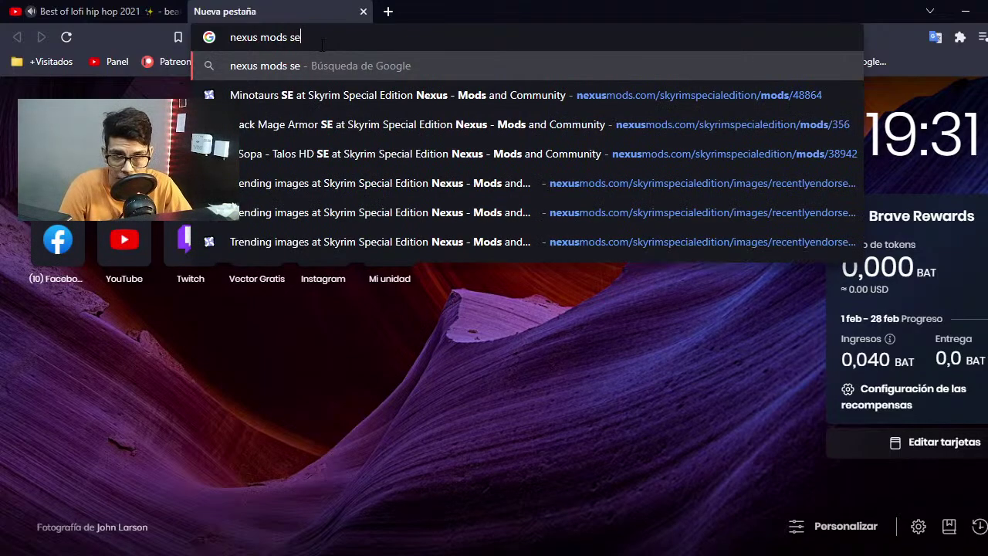
key("Return")
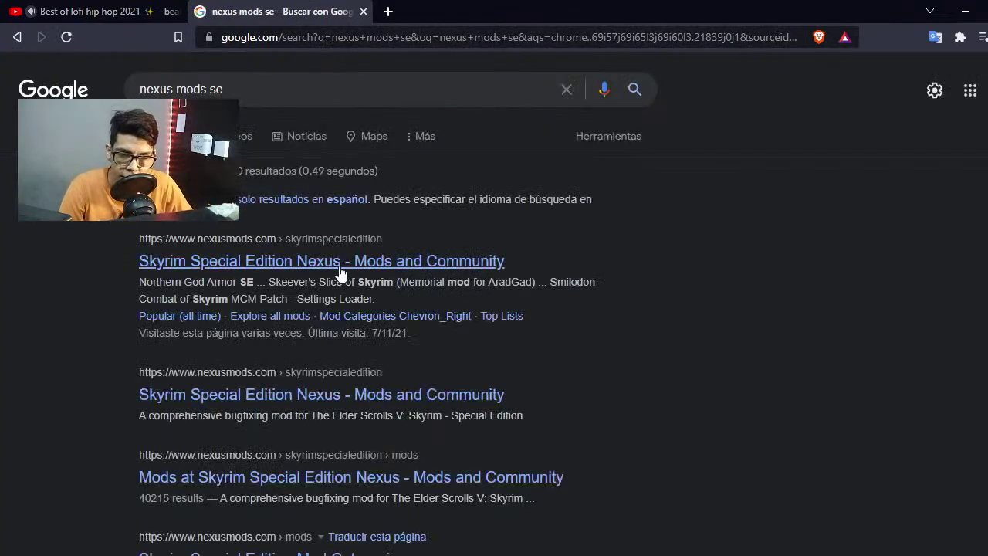
left_click(338, 265)
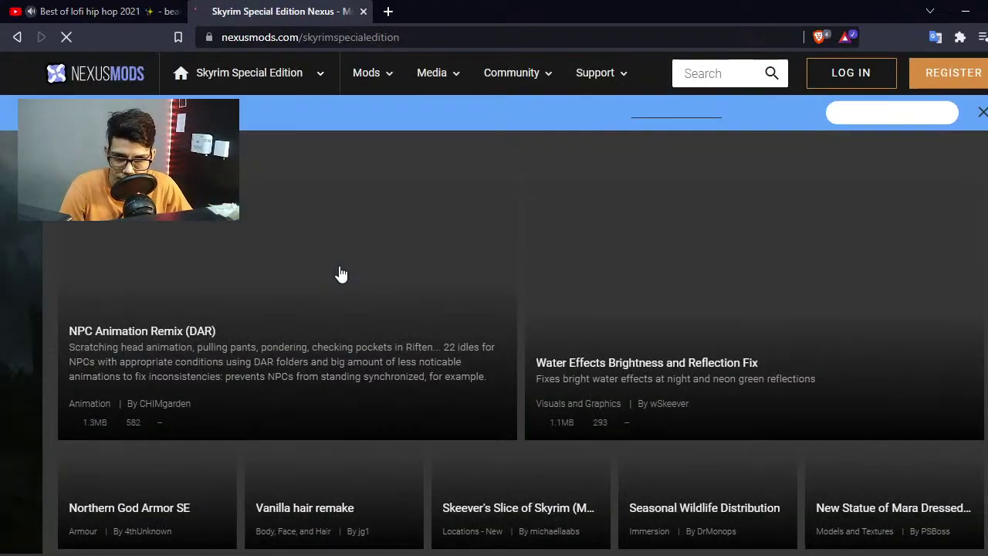
scroll(432, 328, "down", 1)
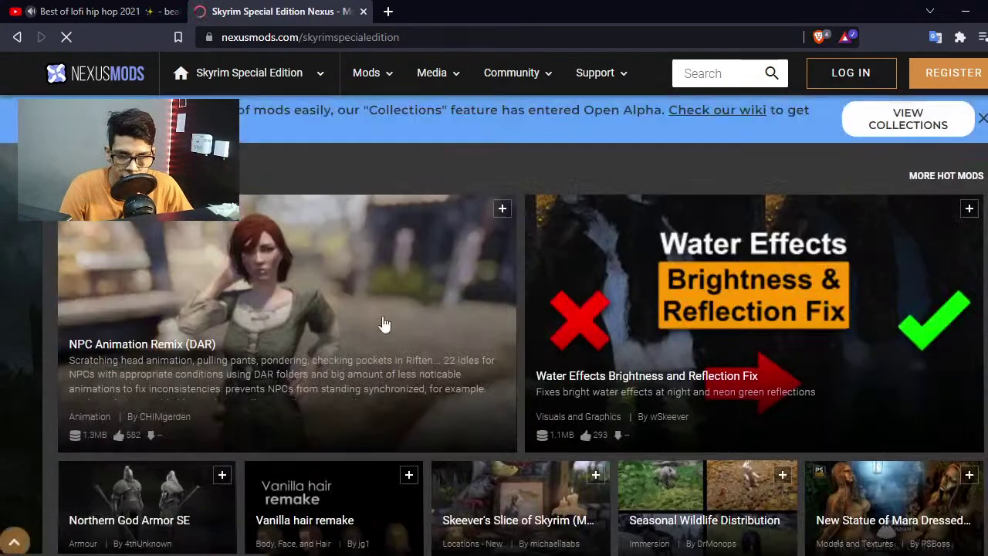
scroll(677, 173, "down", 1)
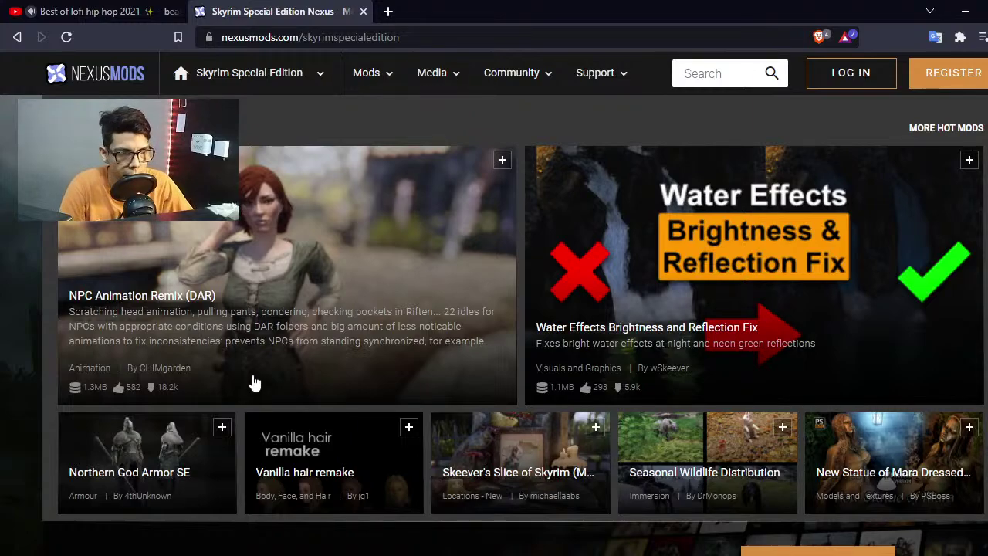
Step: Search the Skyrim Special Edition mods on Nexus for "sushi" and dismiss the quick results
left_click(730, 81)
type("sushi")
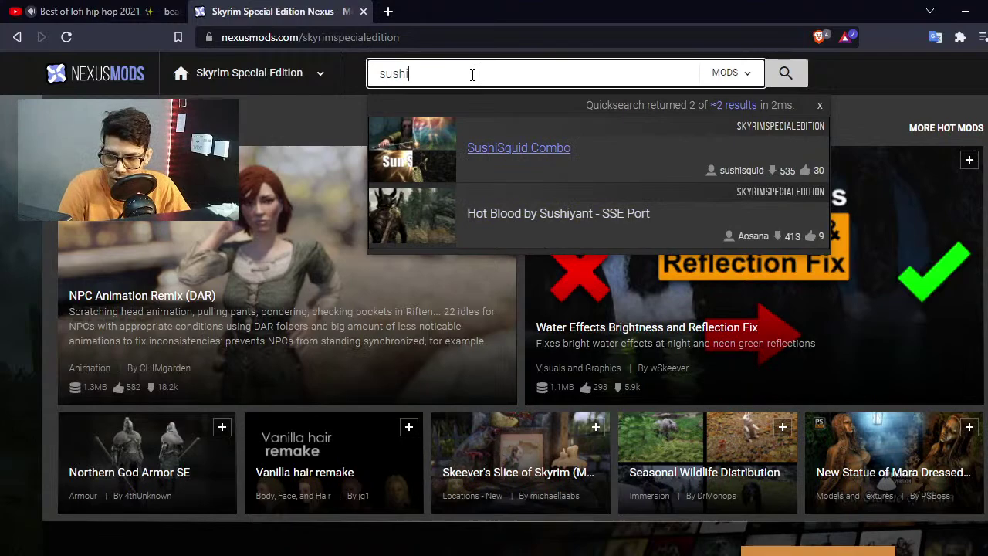
left_click(522, 114)
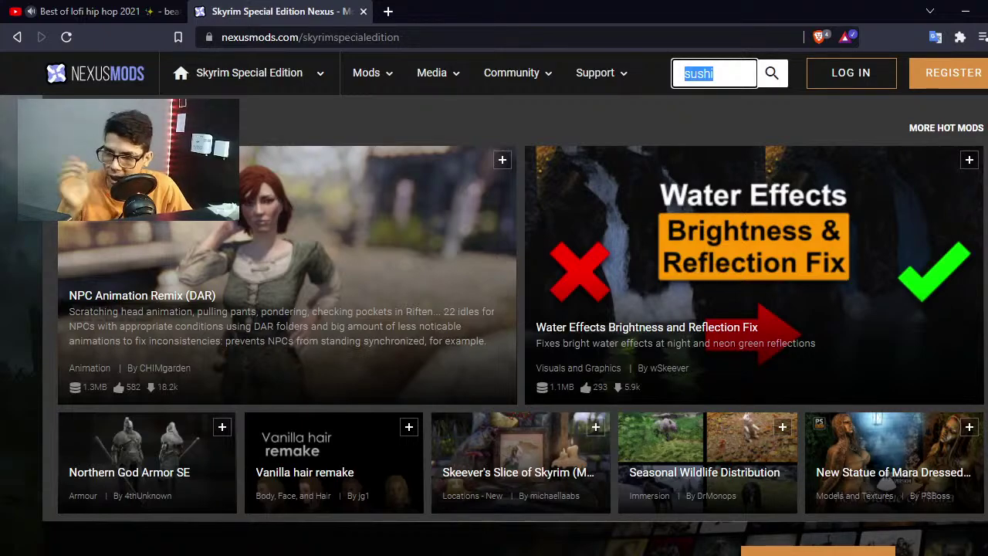
Step: Switch back to the mod list image in the photo viewer and review it from UNP Body Fit Armors and Clothing up to the first entries
key("alt+Tab")
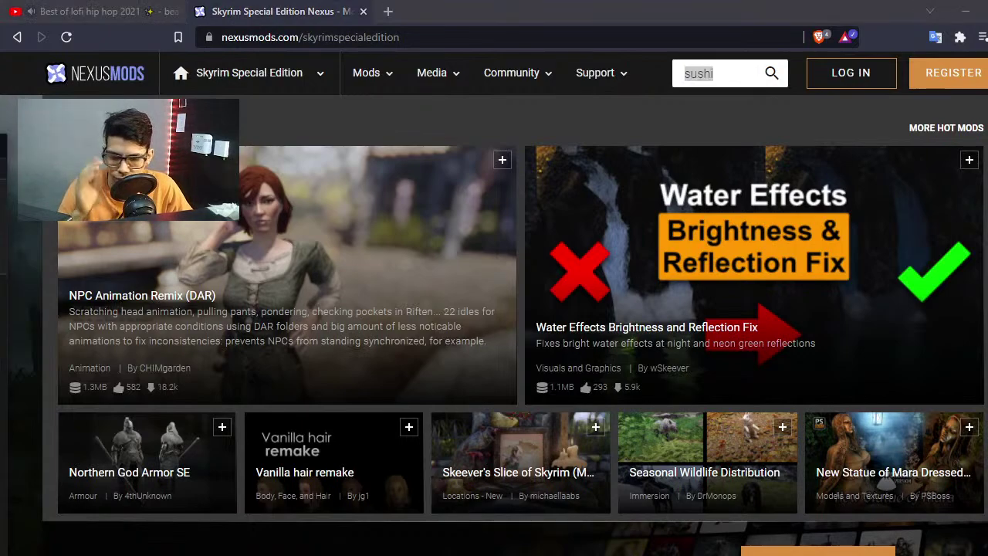
key("alt+Tab")
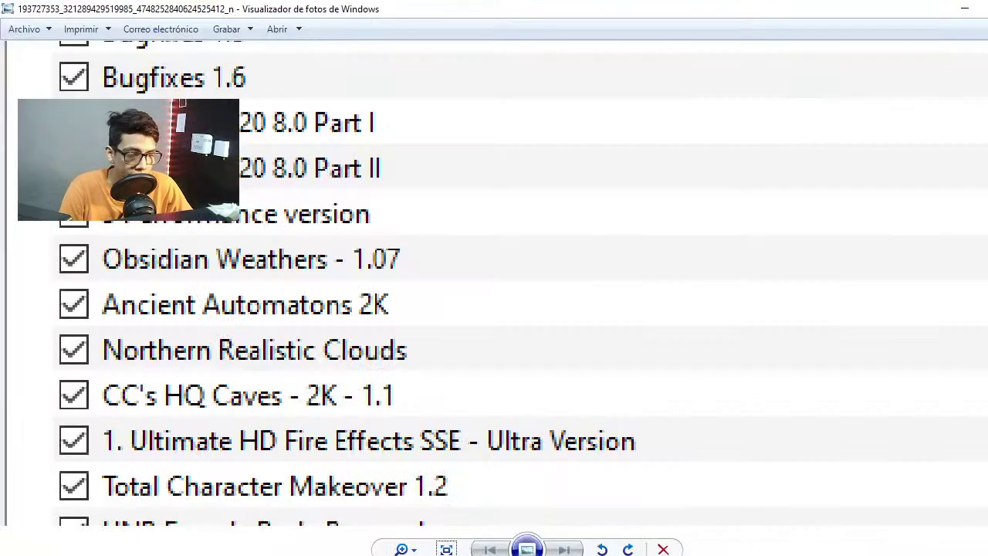
scroll(378, 262, "down", 2)
scroll(312, 347, "up", 3)
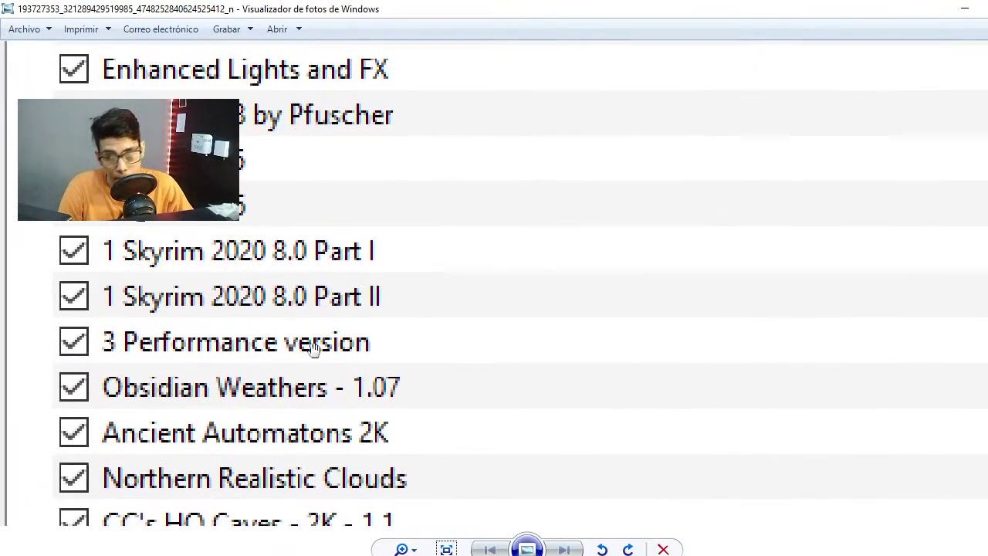
left_click_drag(254, 386, 509, 24)
scroll(554, 52, "down", 4)
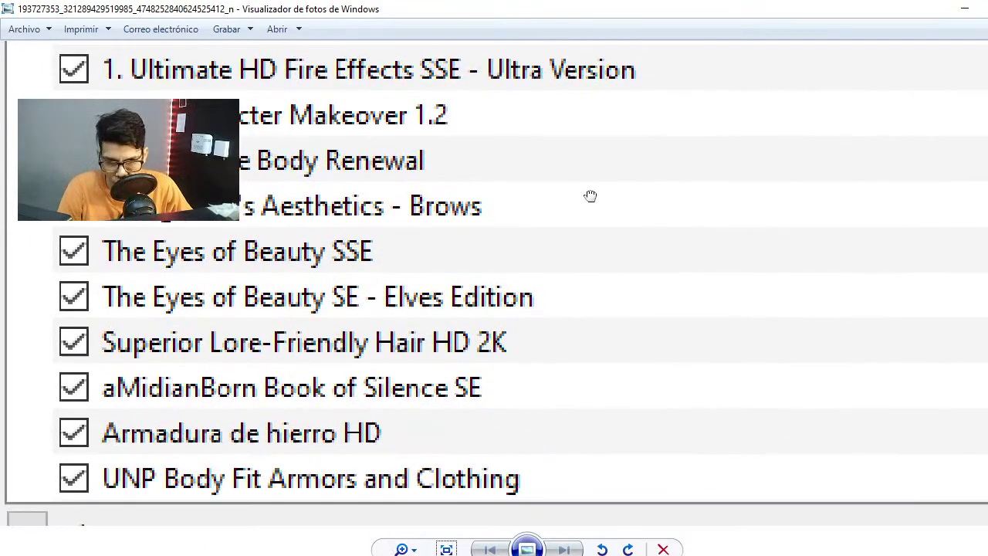
scroll(547, 146, "up", 10)
scroll(567, 461, "up", 1)
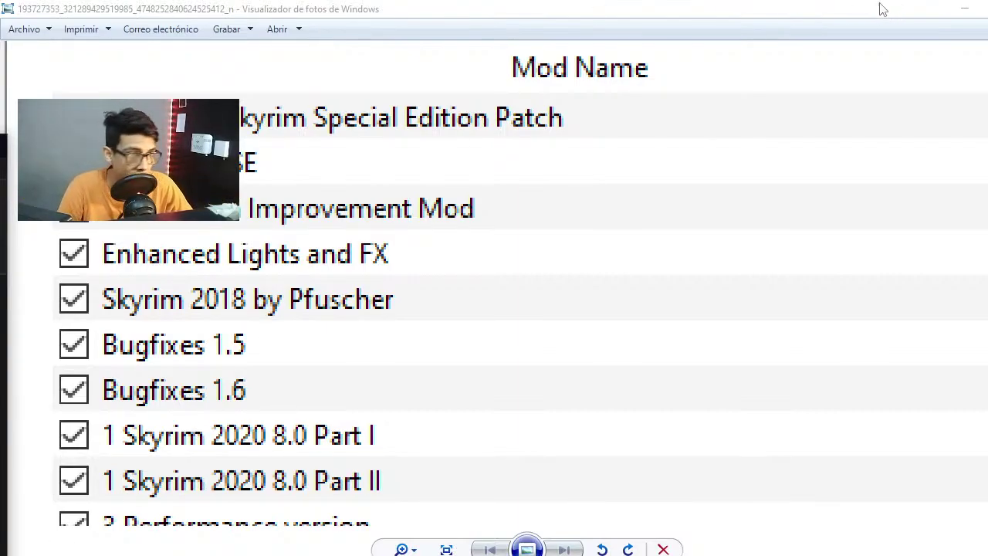
Step: Minimize the mod list image and the browser to return to the desktop, and refresh it
left_click(972, 7)
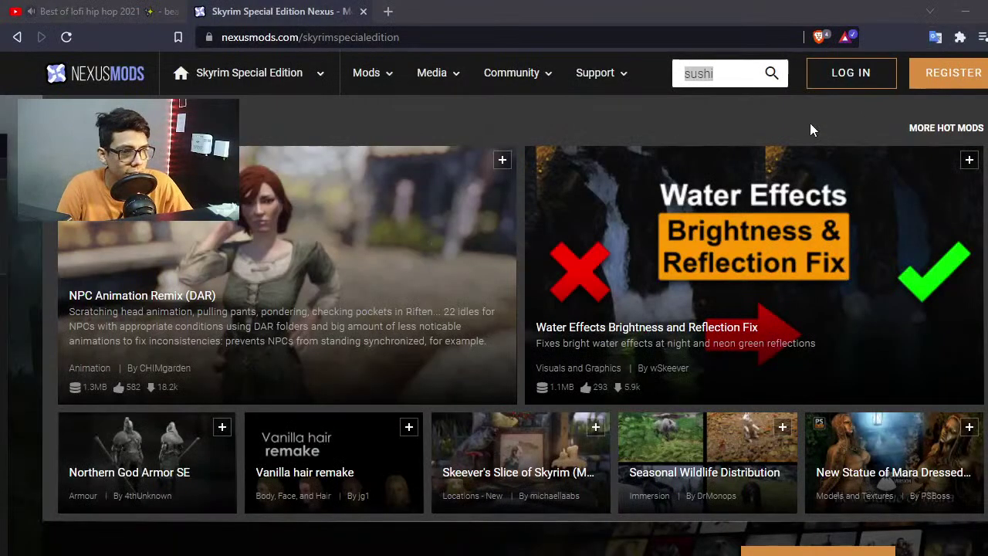
left_click(948, 15)
right_click(455, 135)
left_click(498, 179)
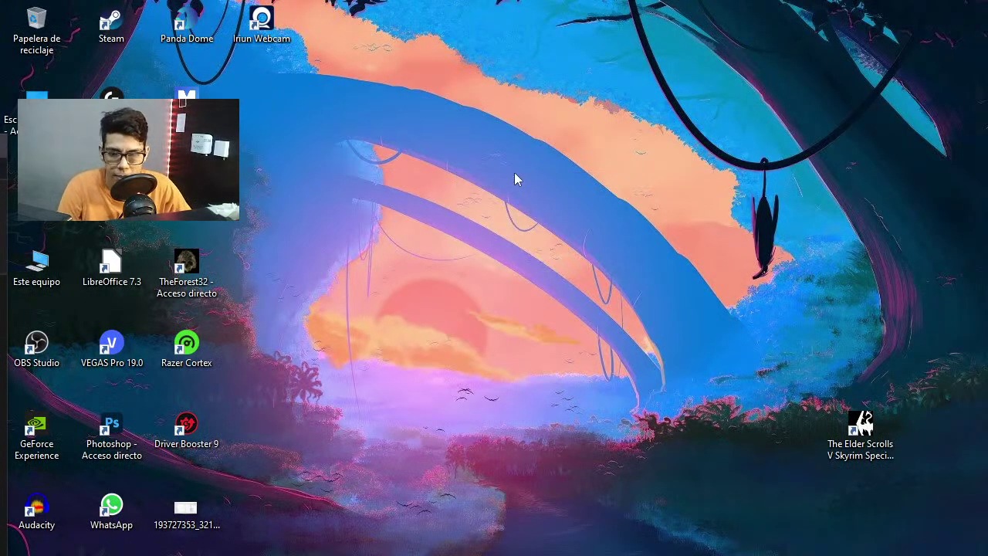
right_click(852, 432)
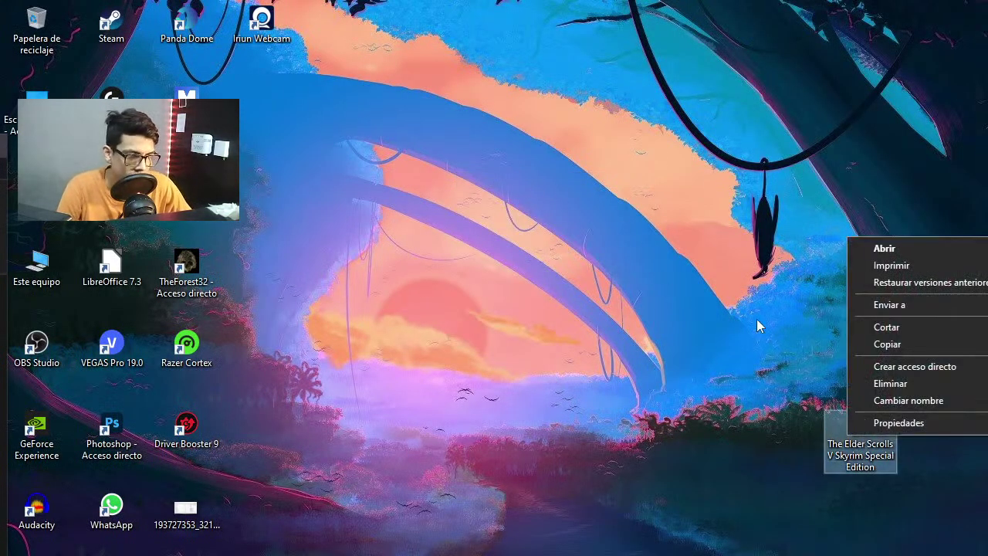
left_click(852, 463)
right_click(853, 463)
left_click(700, 452)
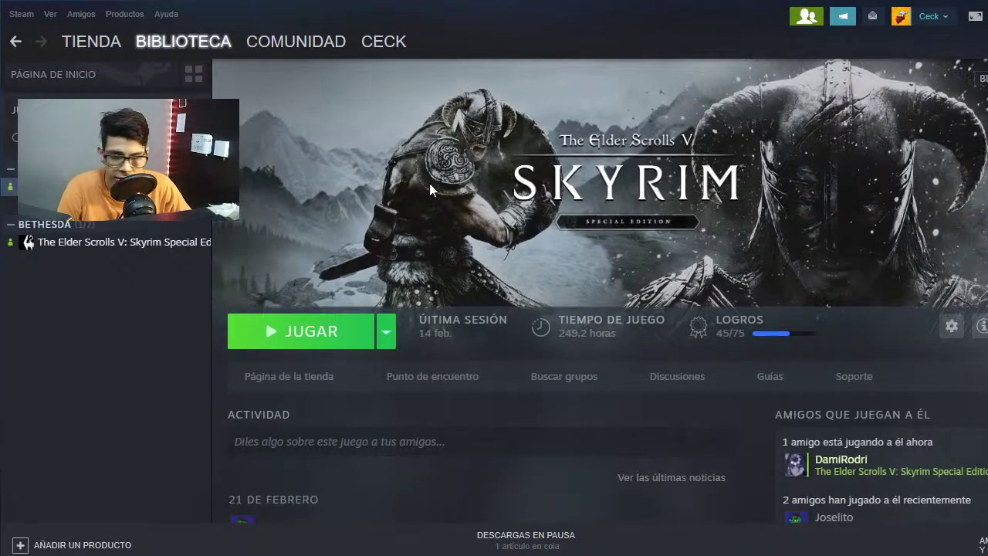
Step: Browse the local files of Skyrim Special Edition from the Steam library to open its installation folder
right_click(112, 186)
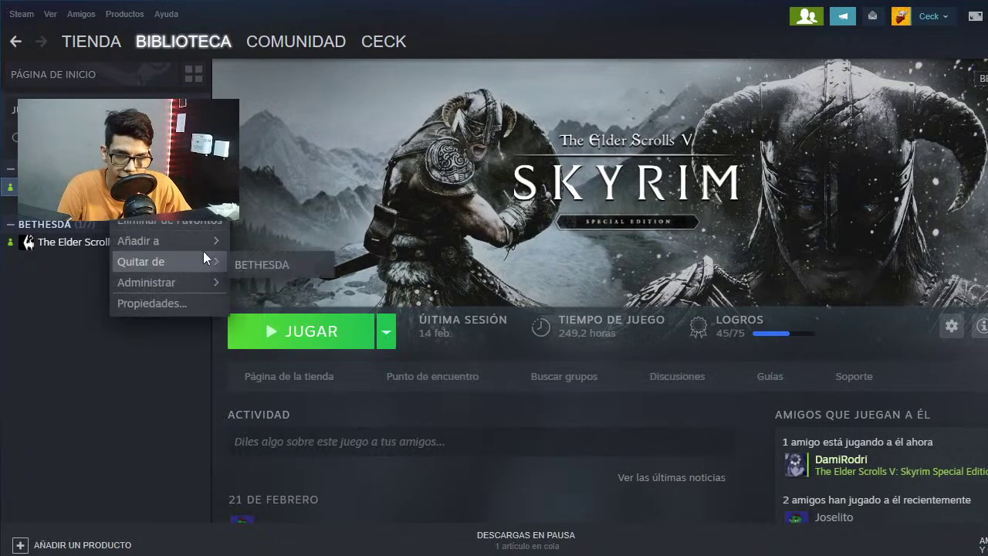
mouse_move(190, 279)
left_click(326, 302)
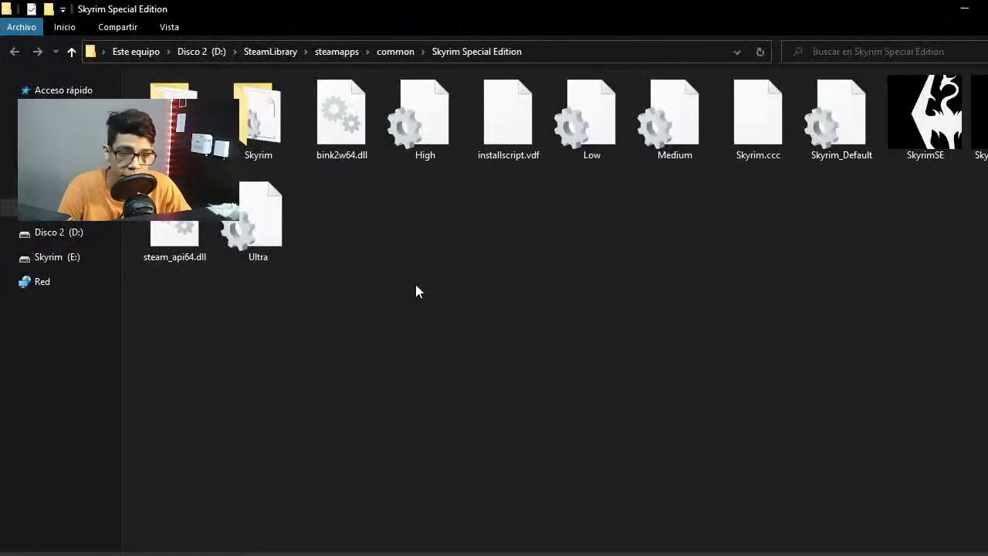
right_click(380, 223)
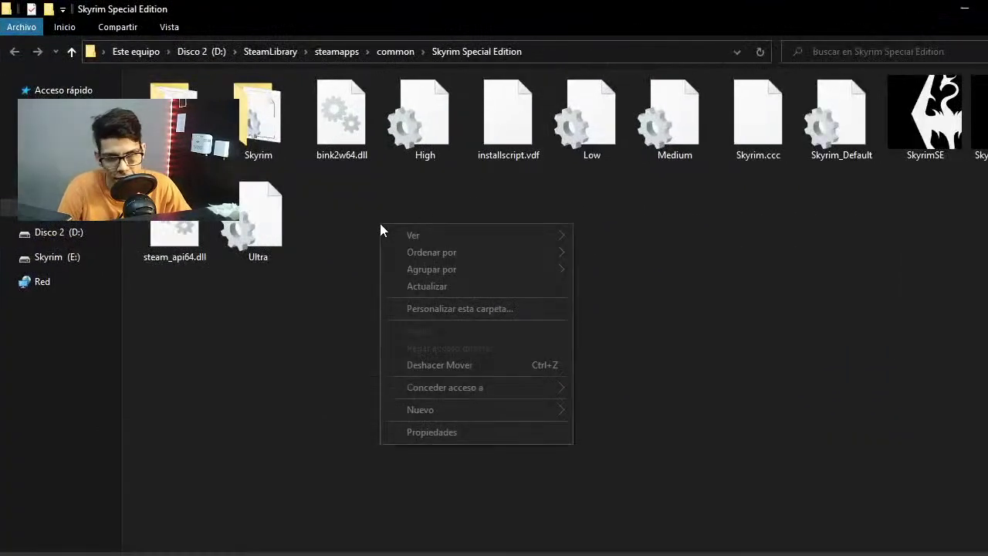
Step: Refresh the Skyrim Special Edition folder, restore its window size, and minimize the open windows to return to the desktop
left_click(416, 291)
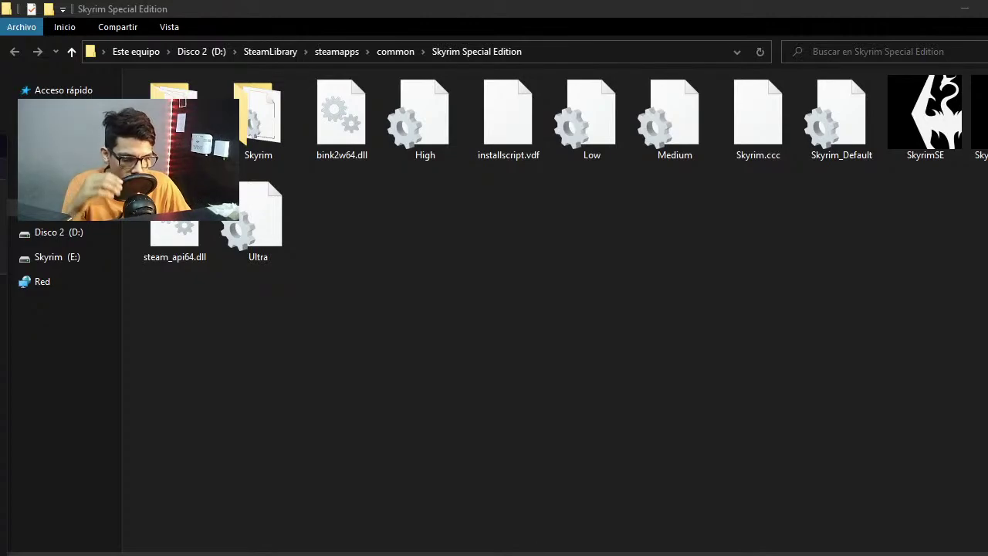
mouse_move(432, 550)
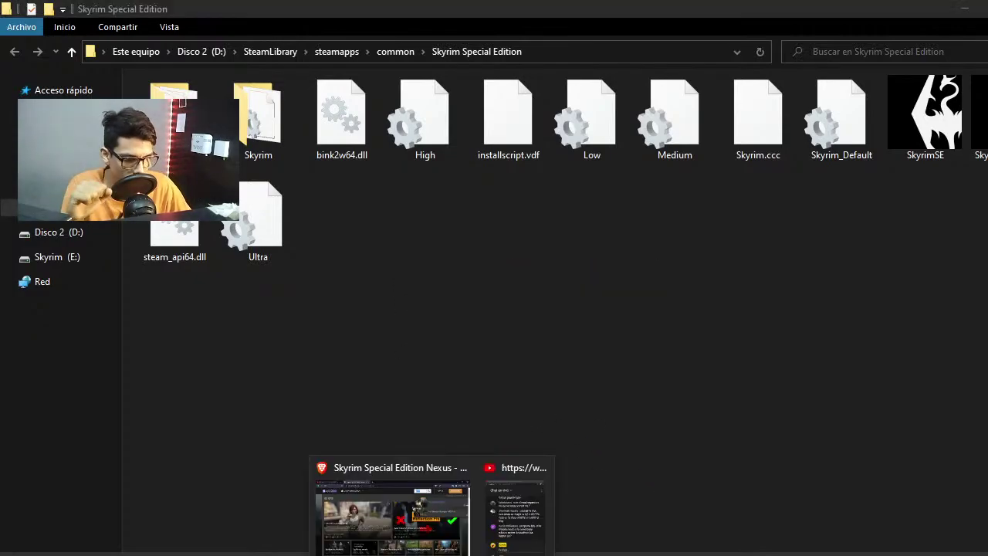
double_click(888, 12)
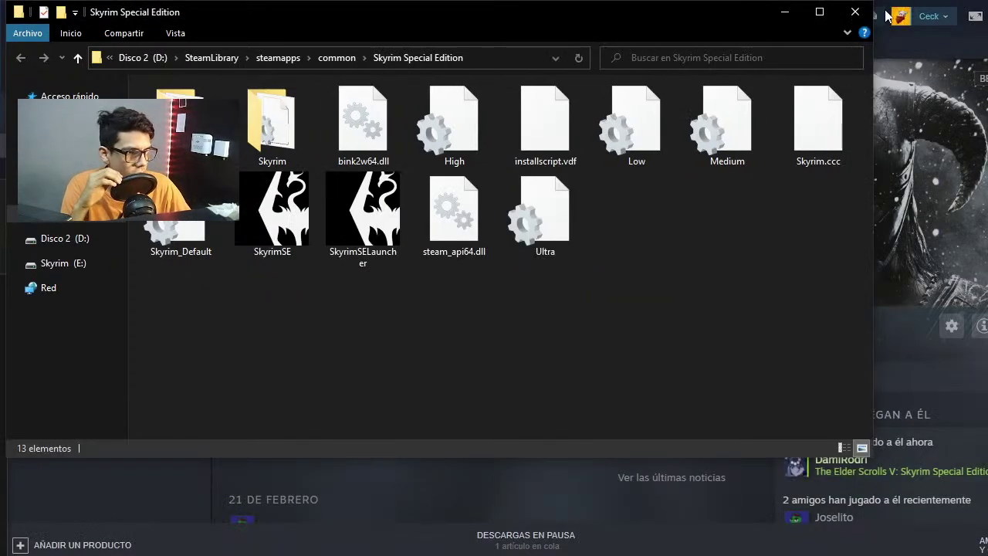
left_click(829, 11)
left_click(964, 9)
left_click(962, 9)
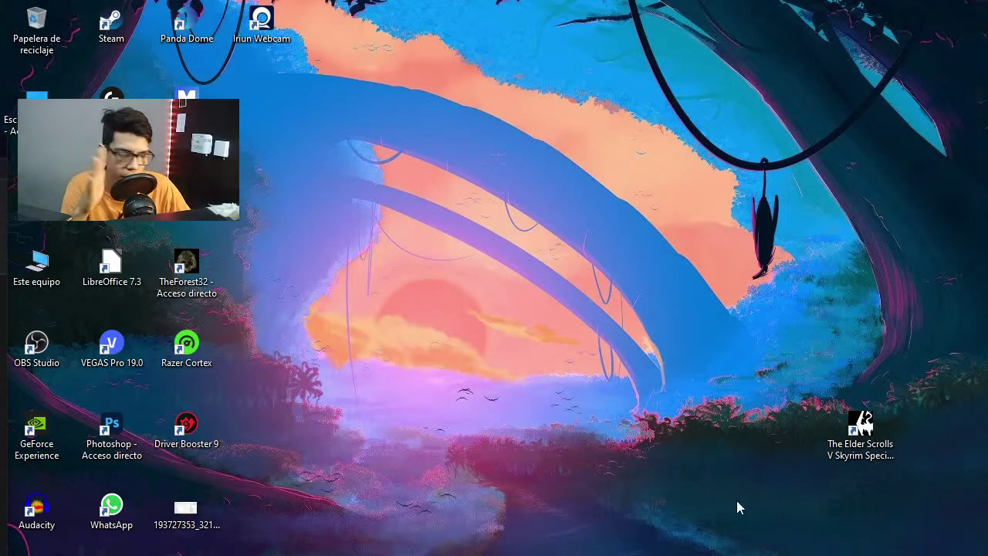
Step: Switch back to the Brave browser, reload the Skyrim Special Edition Nexus page and browse the trending mods
mouse_move(495, 533)
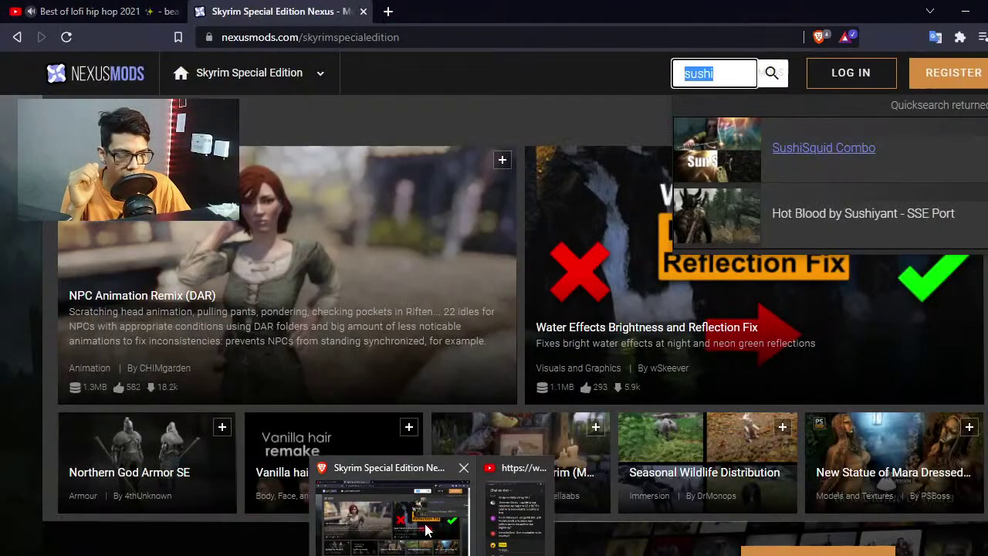
left_click(392, 513)
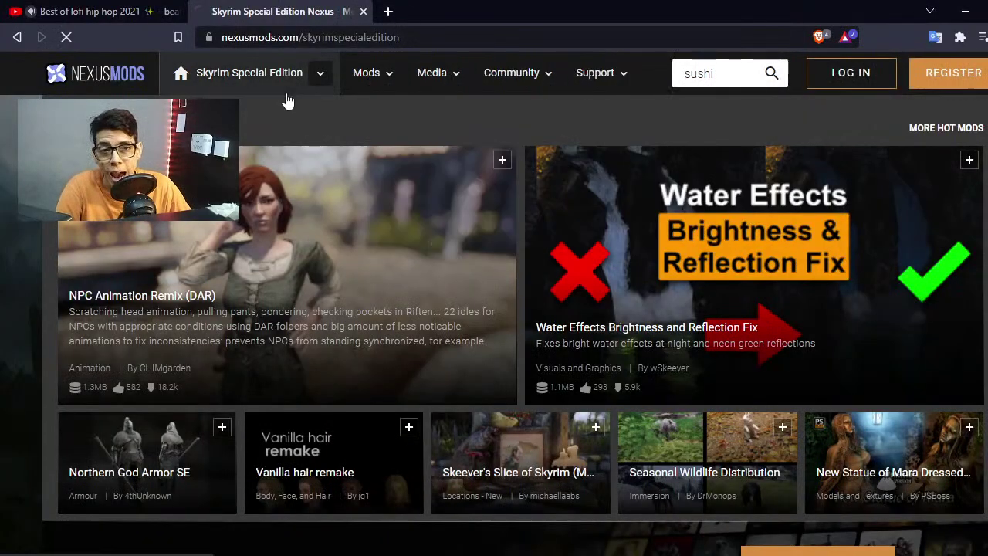
left_click(287, 87)
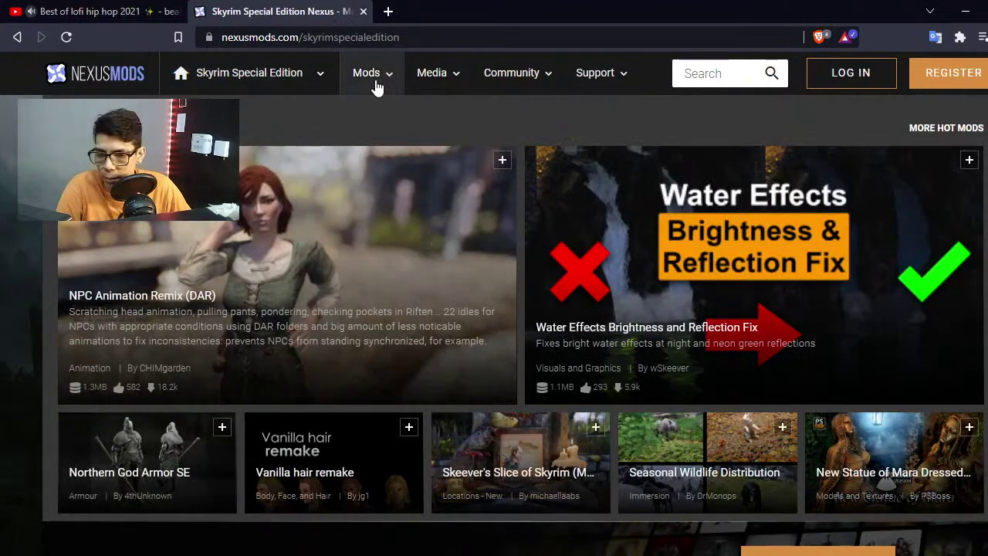
mouse_move(376, 88)
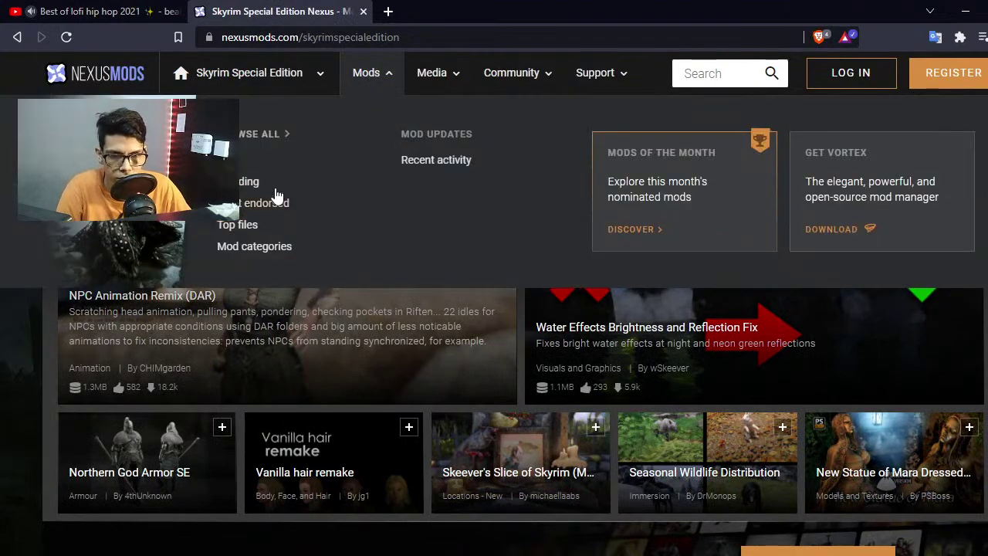
left_click(247, 184)
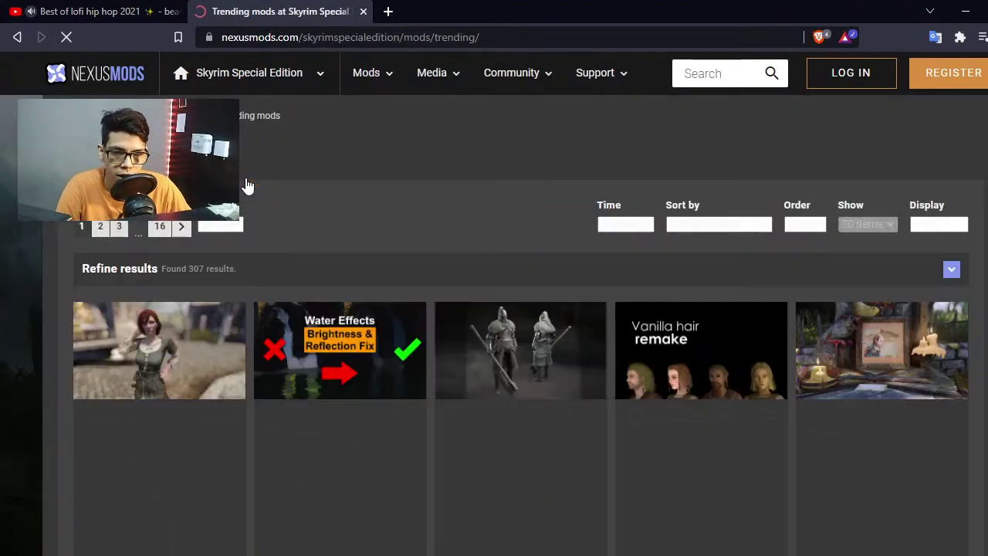
scroll(286, 374, "down", 2)
scroll(286, 374, "up", 2)
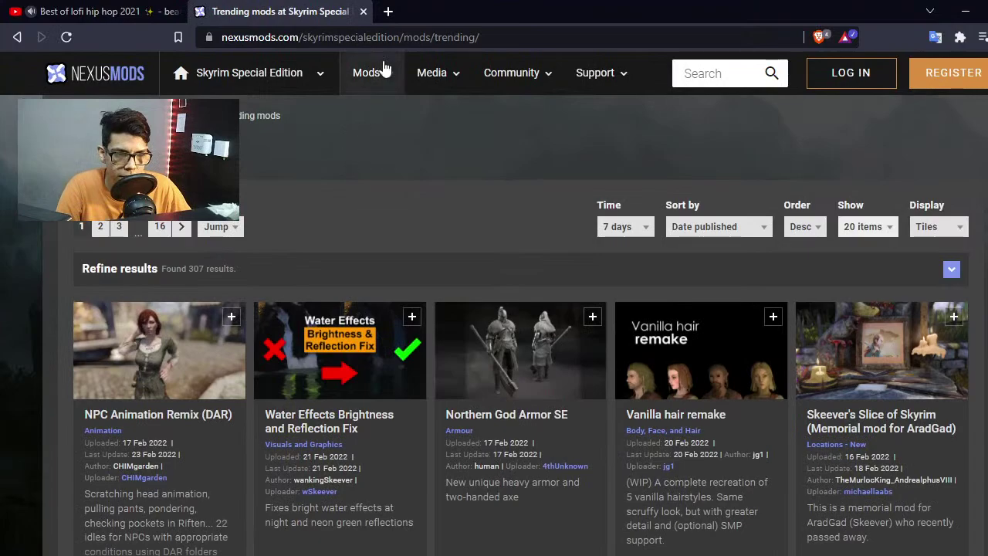
Step: List the top files for Skyrim Special Edition on Nexus and open the Mod Organizer 2 page
mouse_move(377, 73)
left_click(248, 230)
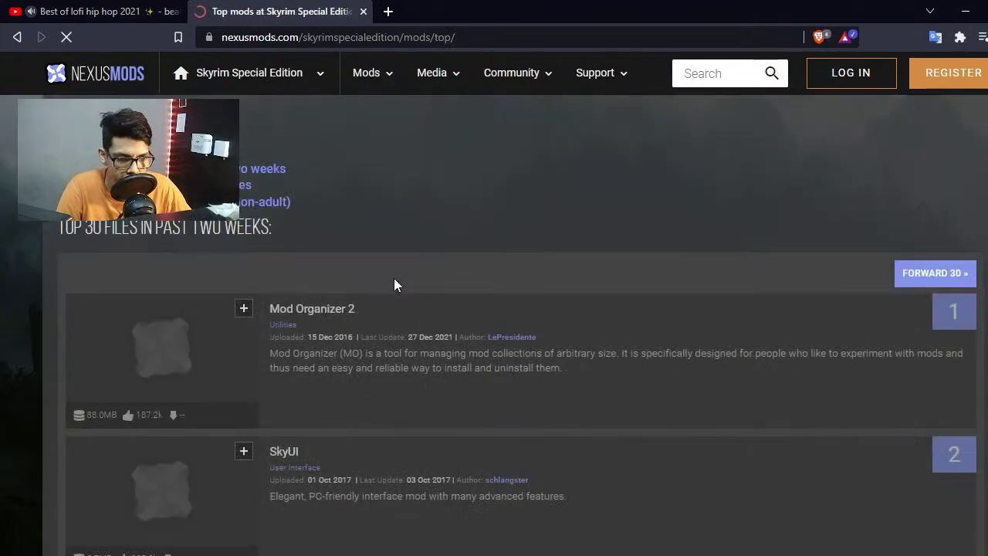
left_click(123, 287)
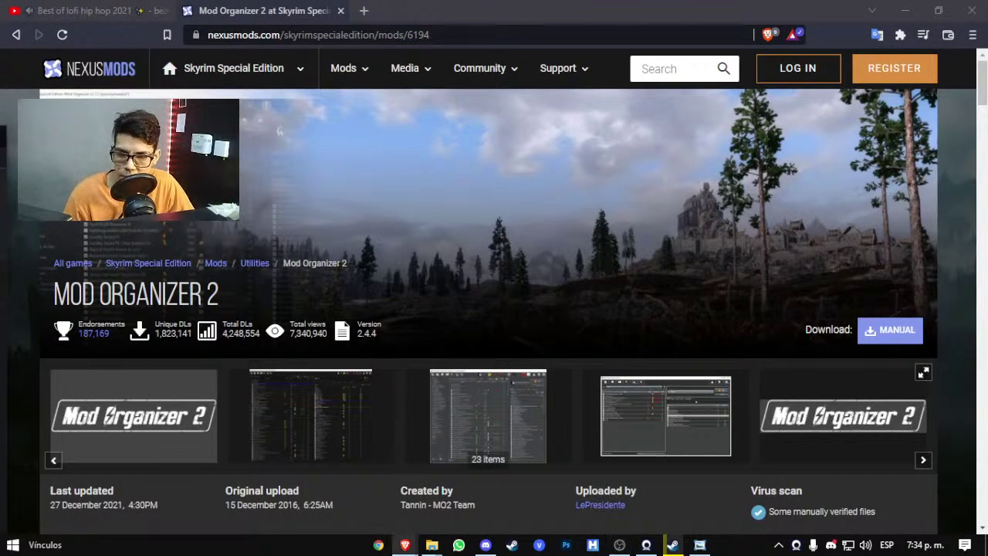
Step: Open the files of Mod Organizer 2 and look through the main, miscellaneous and old versions
scroll(359, 478, "down", 5)
left_click(147, 330)
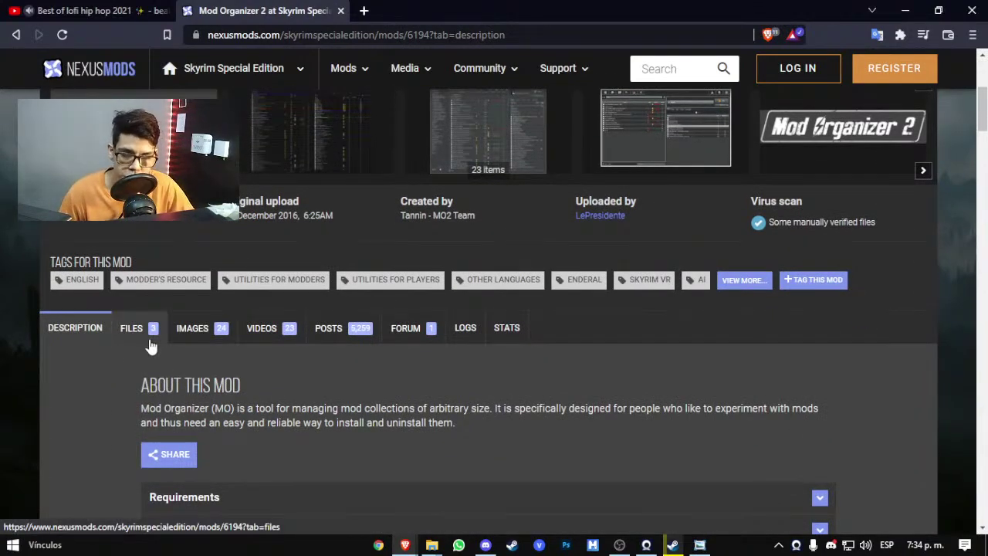
left_click(150, 339)
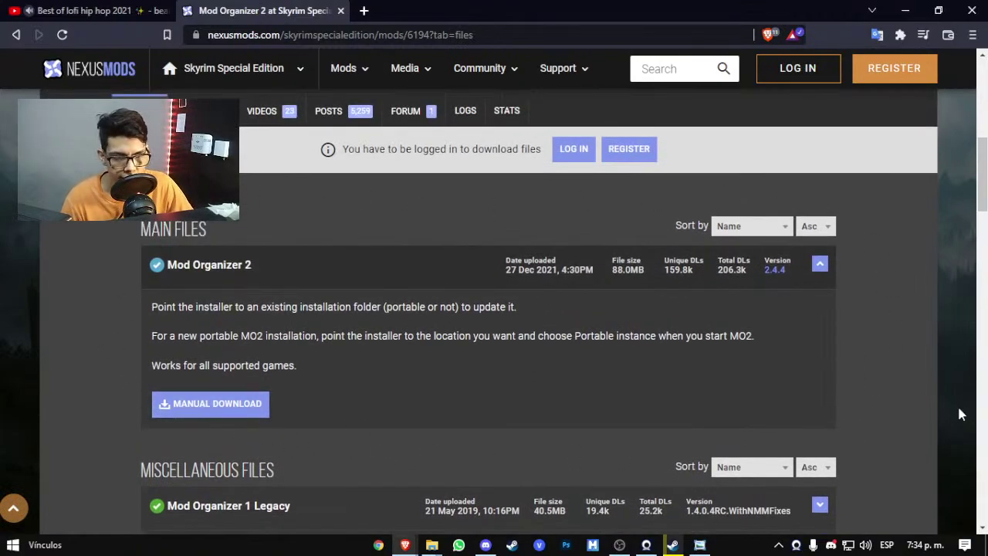
scroll(399, 291, "down", 7)
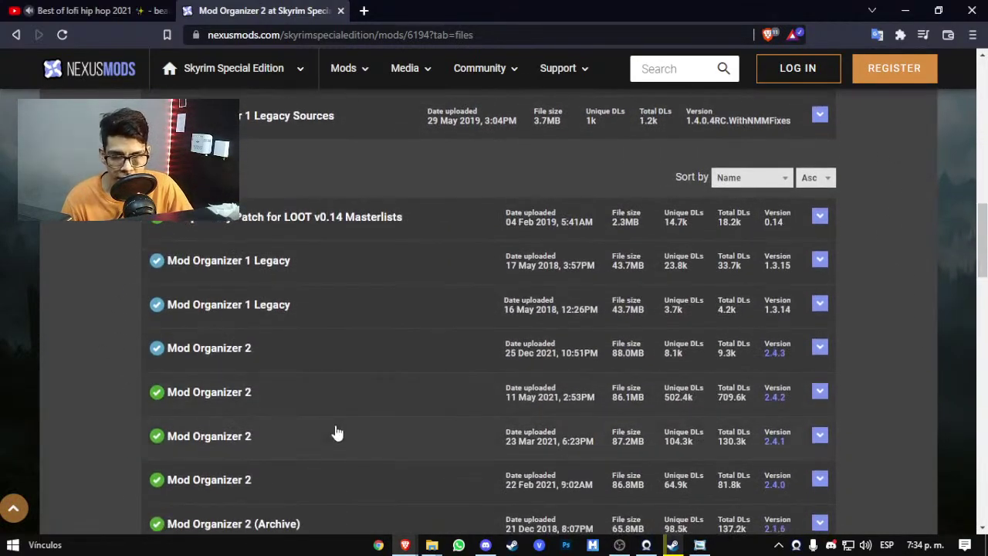
scroll(335, 430, "up", 6)
scroll(657, 346, "up", 1)
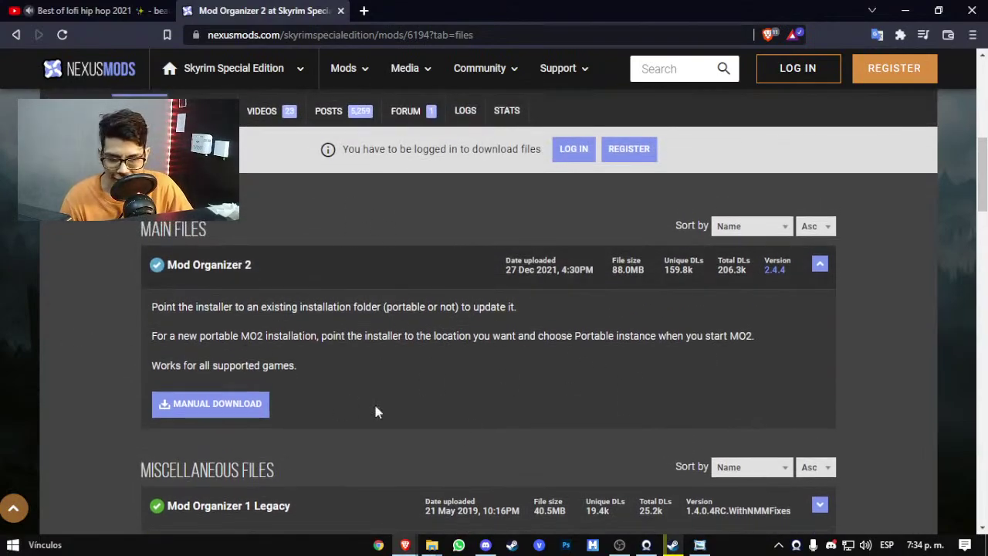
Step: Request the manual download of the main Mod Organizer 2 file and log in to Nexus Mods with the saved username and password
left_click(234, 411)
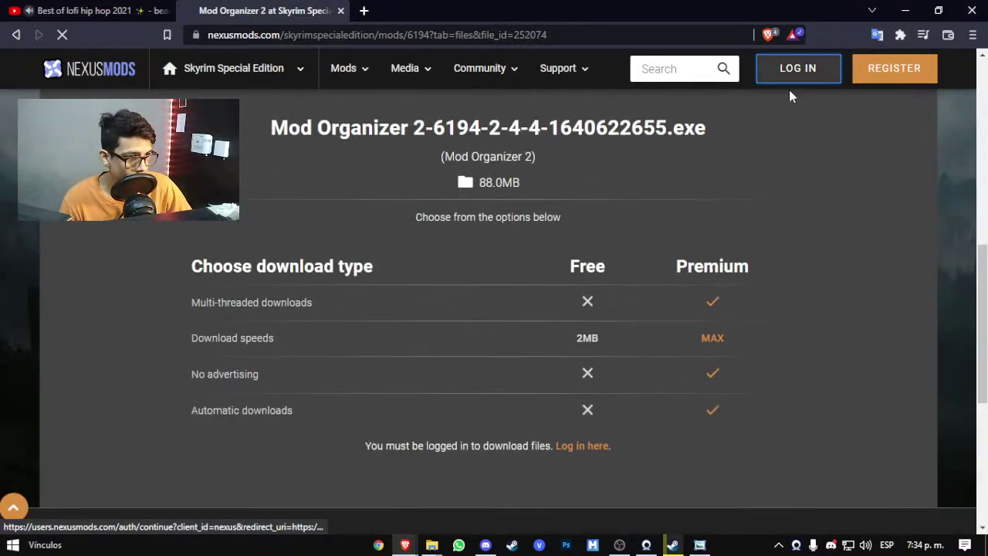
left_click(790, 81)
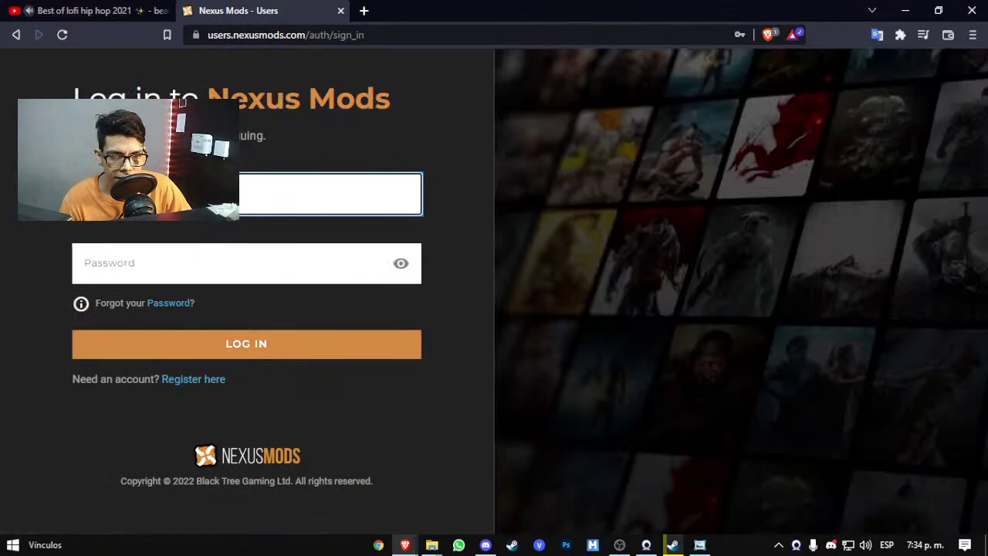
left_click(139, 263)
left_click(153, 314)
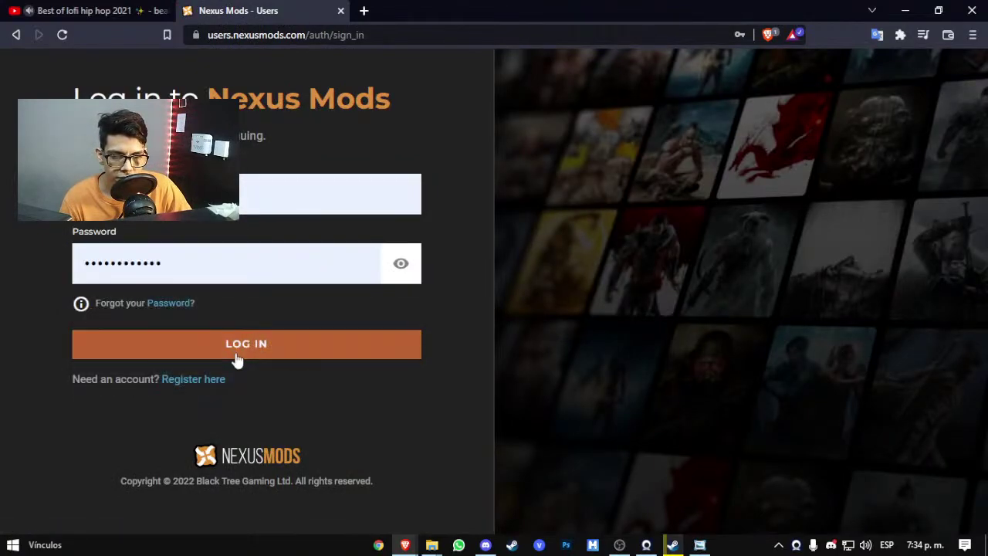
left_click(237, 345)
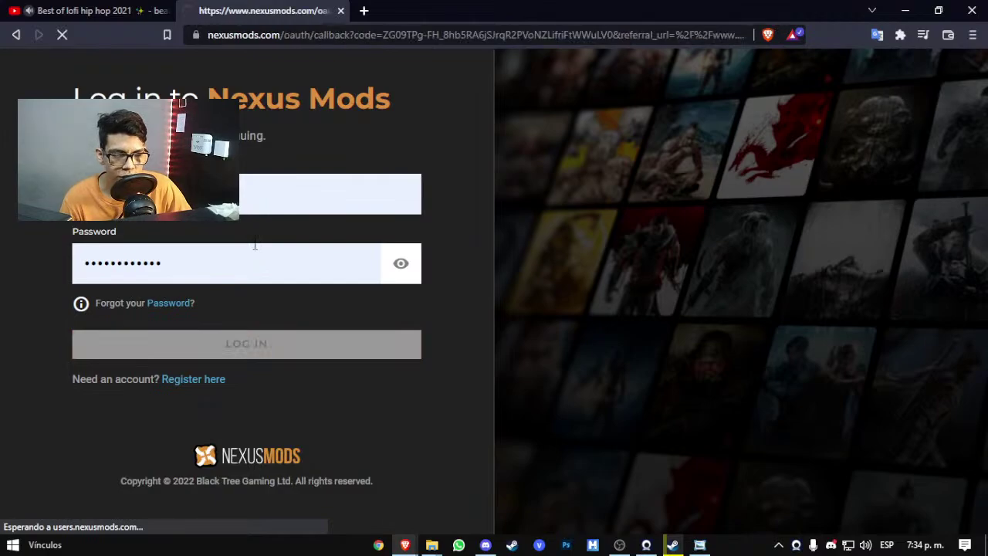
Step: Compare the free and premium download types and start the slow download of Mod Organizer 2
scroll(671, 316, "down", 2)
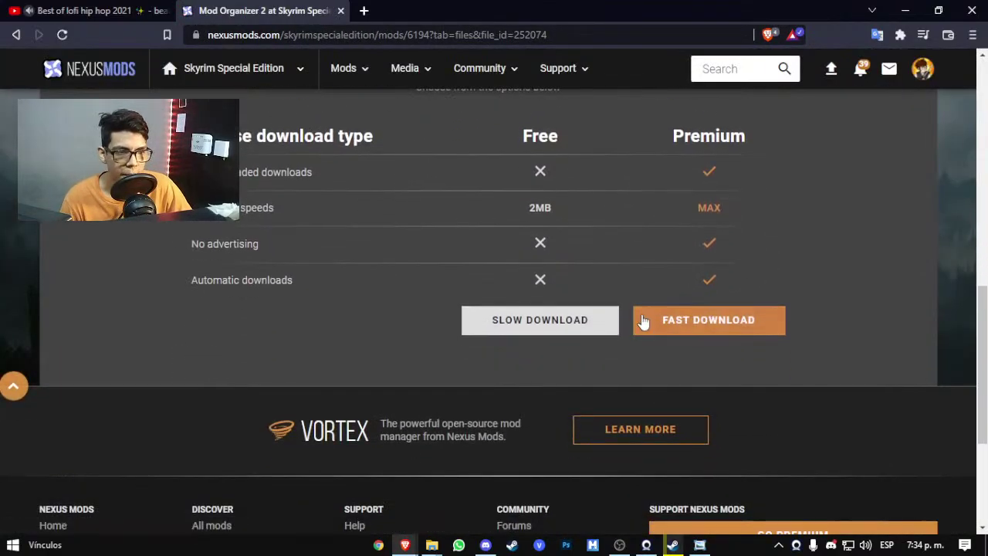
scroll(579, 348, "up", 1)
scroll(521, 370, "up", 3)
scroll(493, 338, "down", 2)
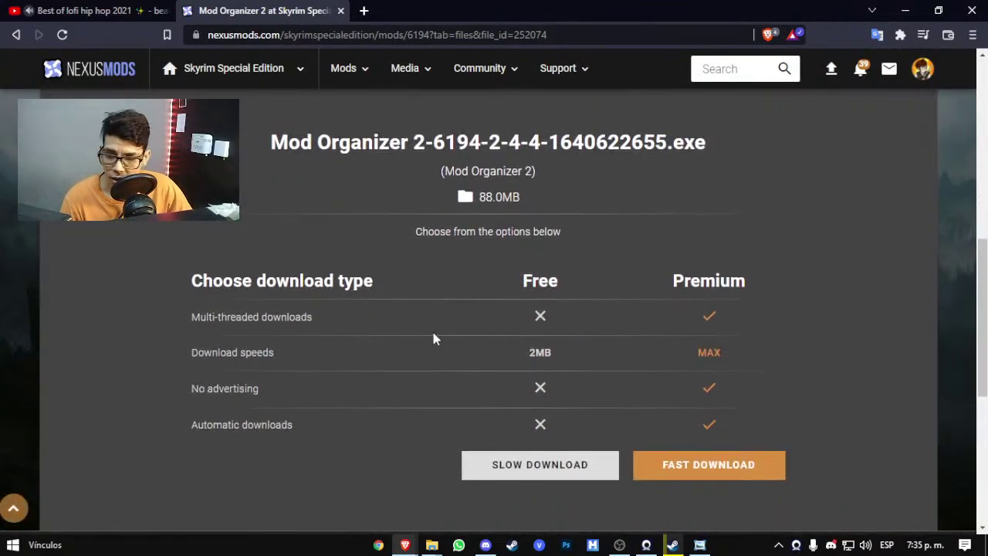
left_click(538, 472)
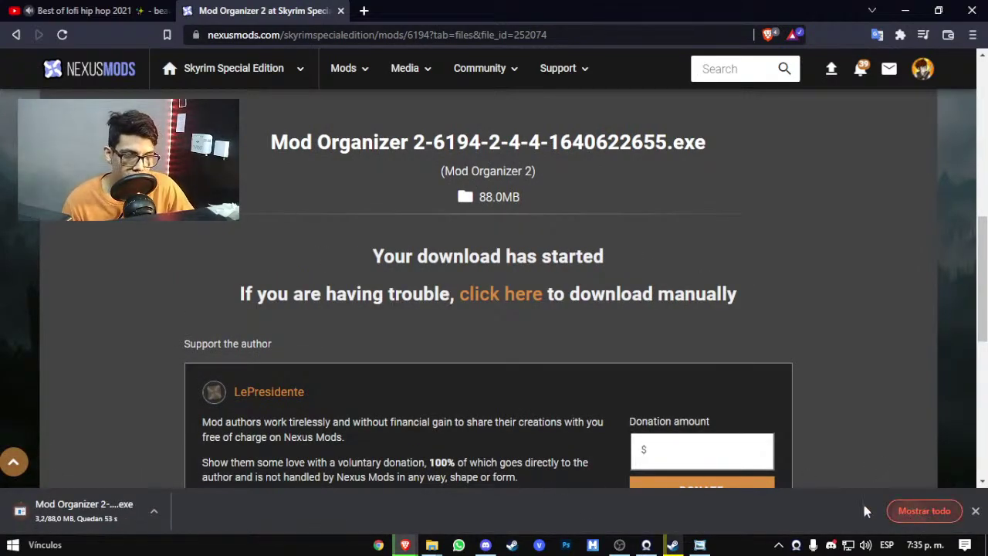
Step: Remove the PNG entry from the browser's downloads list and run the downloaded Mod Organizer 2 installer
left_click(918, 511)
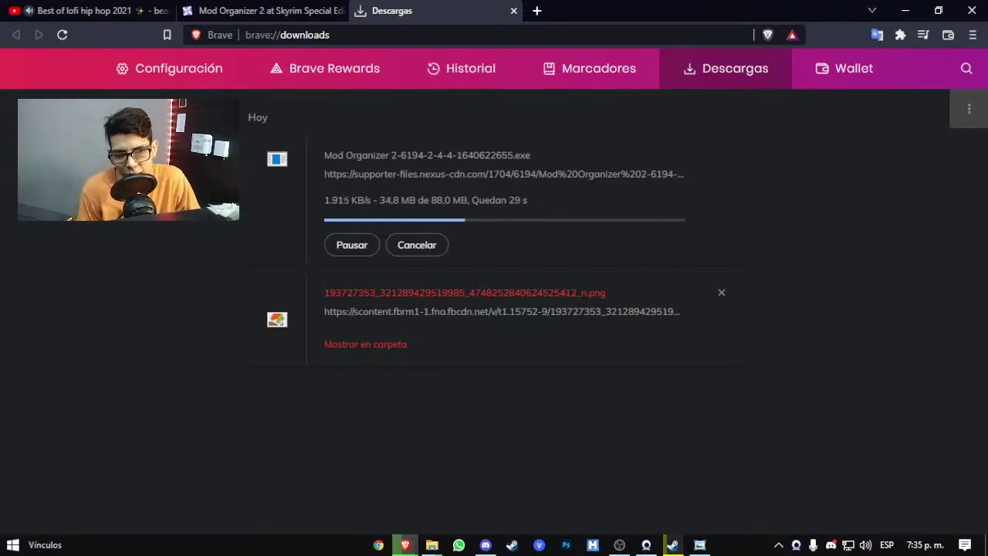
left_click(720, 292)
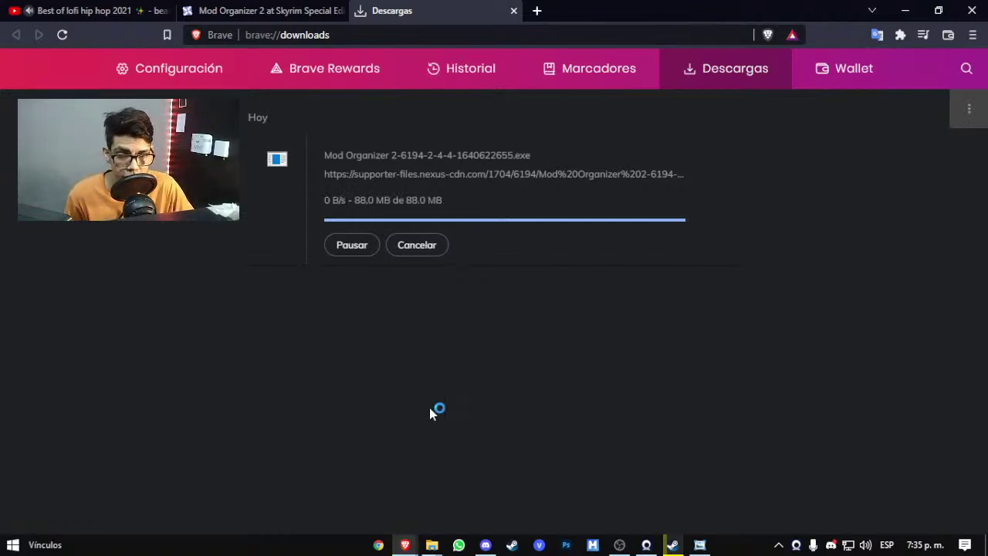
left_click(391, 168)
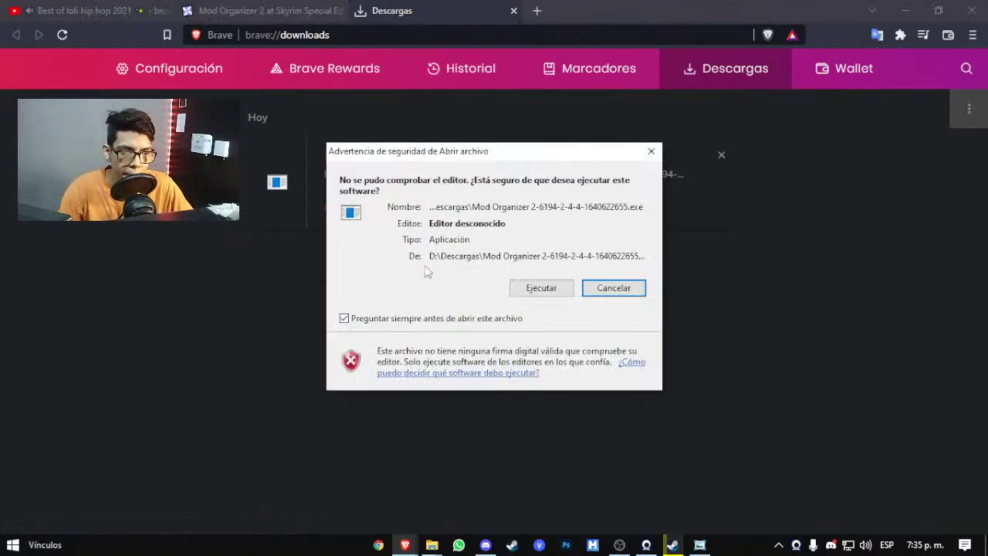
left_click(546, 286)
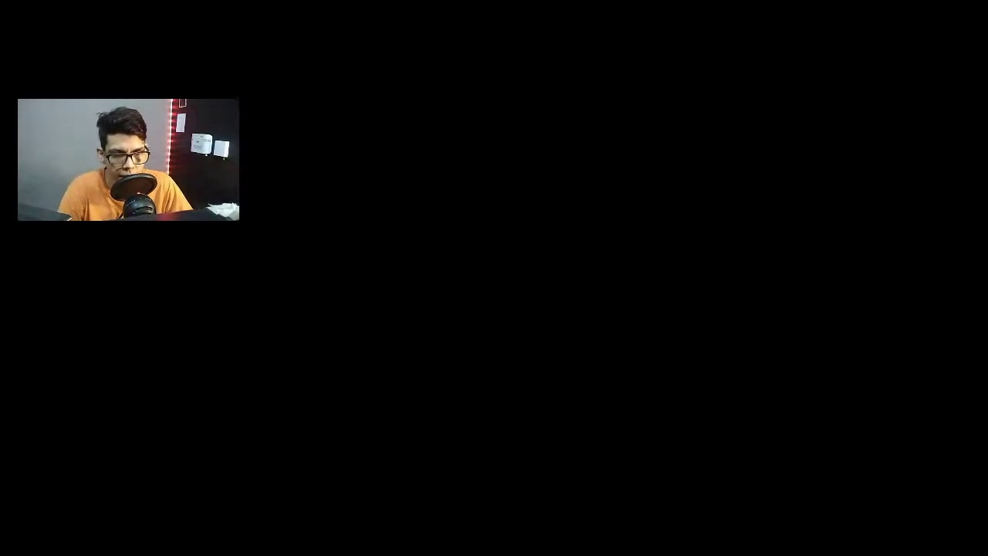
Step: Set the Mod Organizer install location to a new MO2 folder inside D:\Carpeta de instalaciones and continue to the component selection
left_click(572, 390)
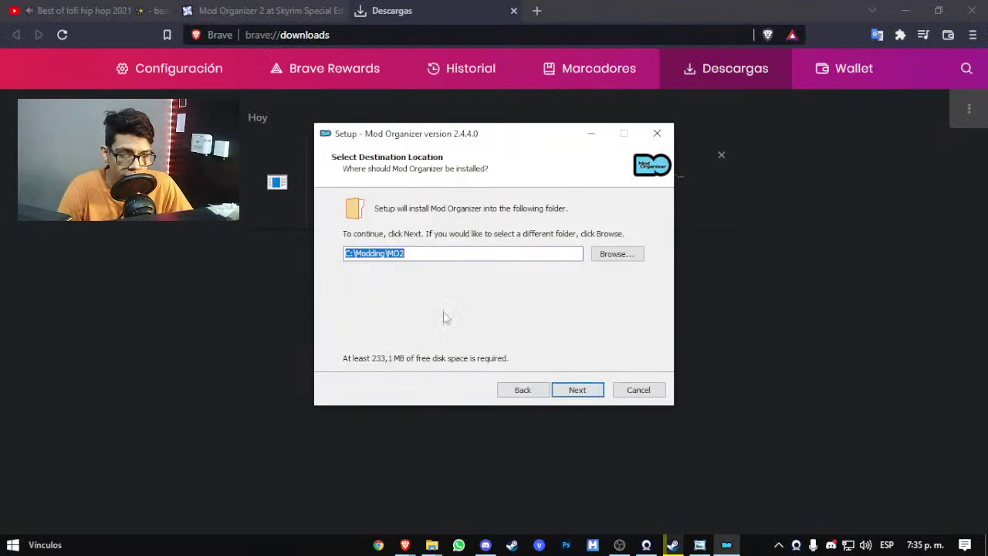
left_click(448, 253)
left_click(627, 252)
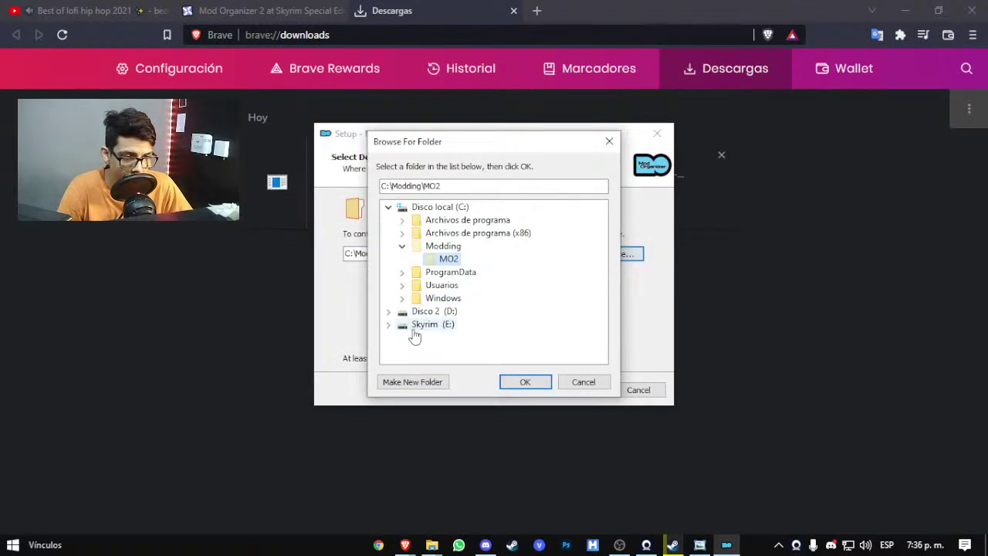
left_click(390, 209)
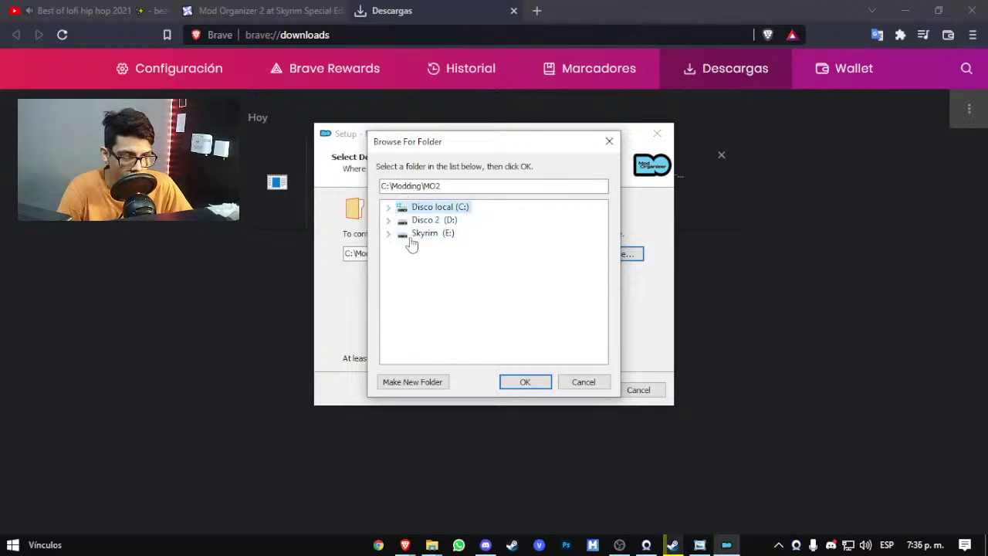
left_click(432, 220)
double_click(429, 222)
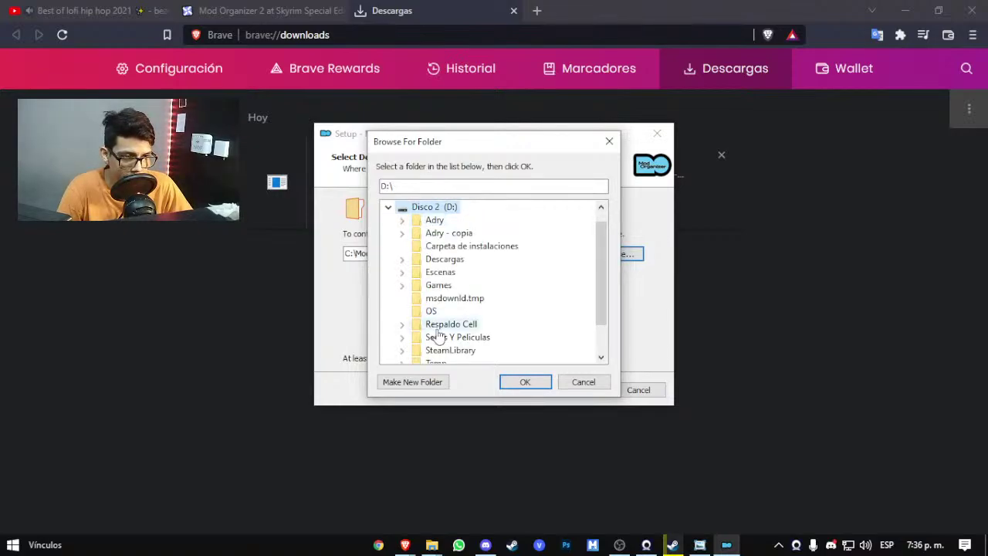
left_click(479, 248)
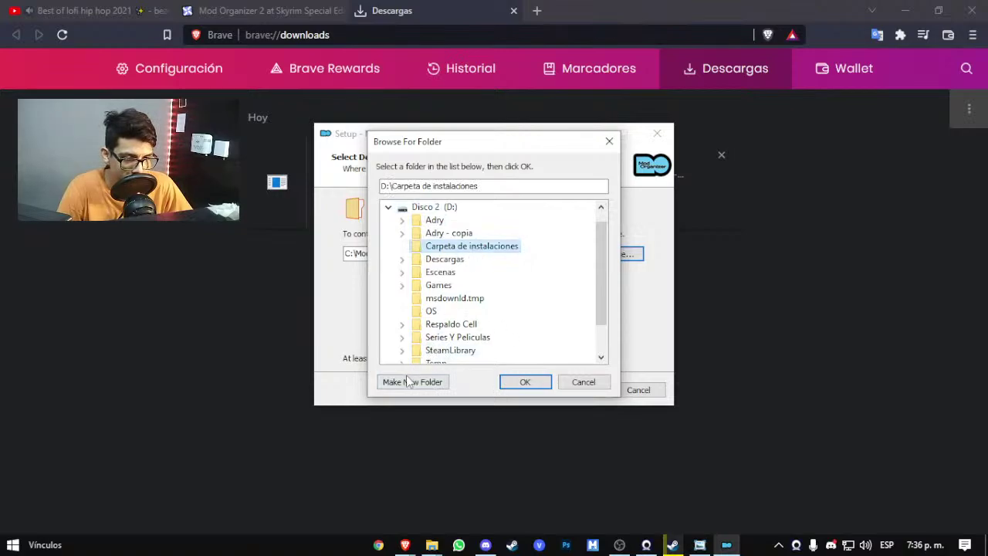
left_click(432, 382)
left_click(452, 267)
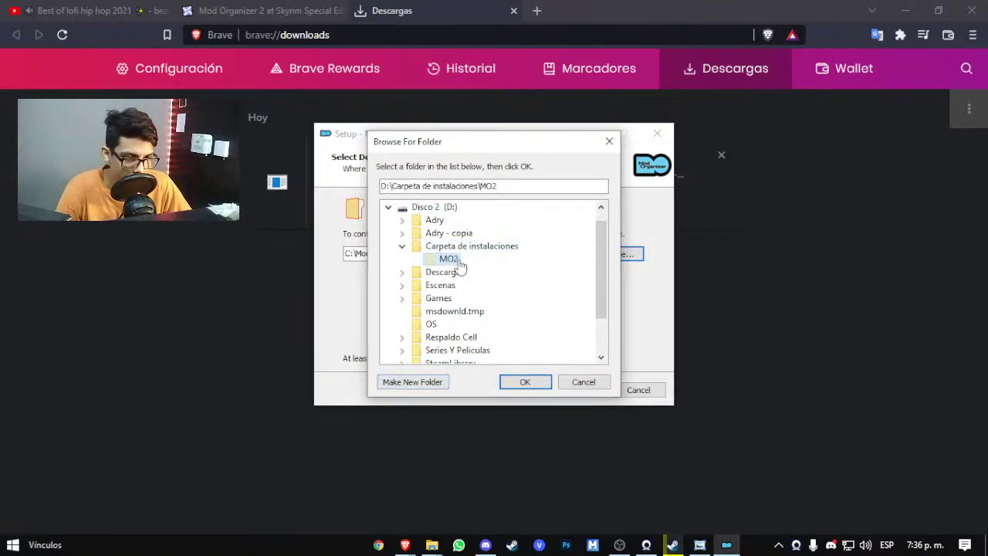
left_click(525, 381)
left_click(574, 393)
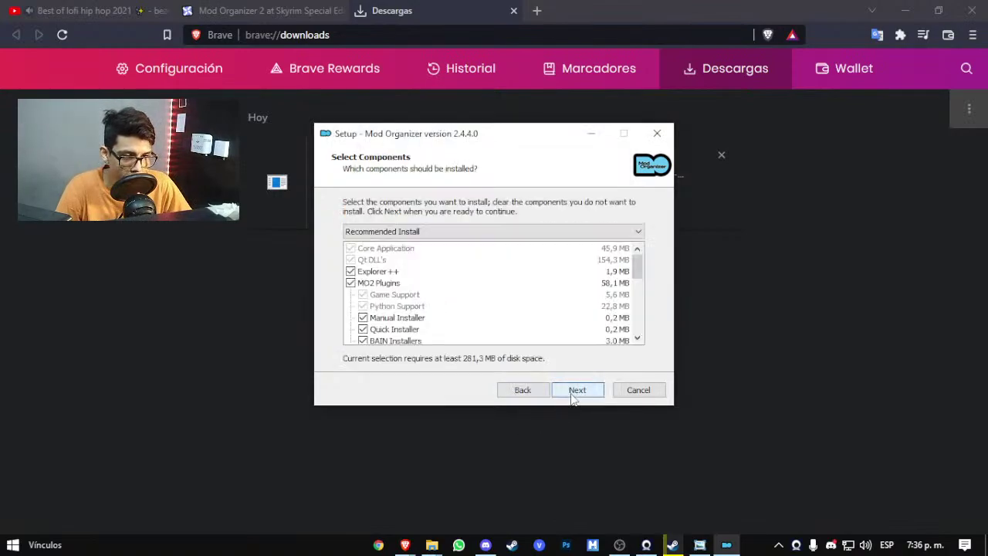
Step: Install Mod Organizer with the recommended components, no Start Menu folder and a desktop shortcut, and exit Setup without launching it
scroll(533, 314, "down", 5)
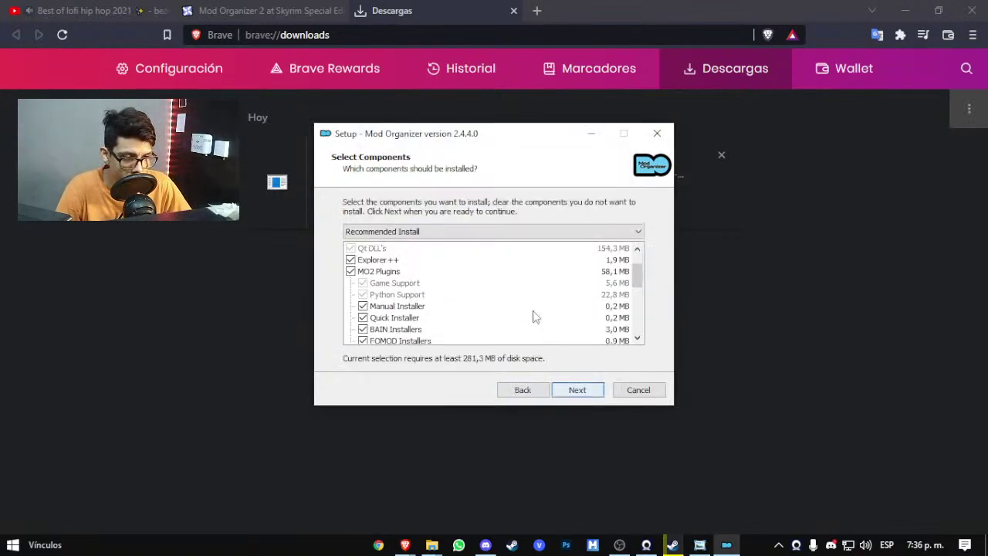
left_click(578, 390)
left_click(392, 359)
left_click(559, 392)
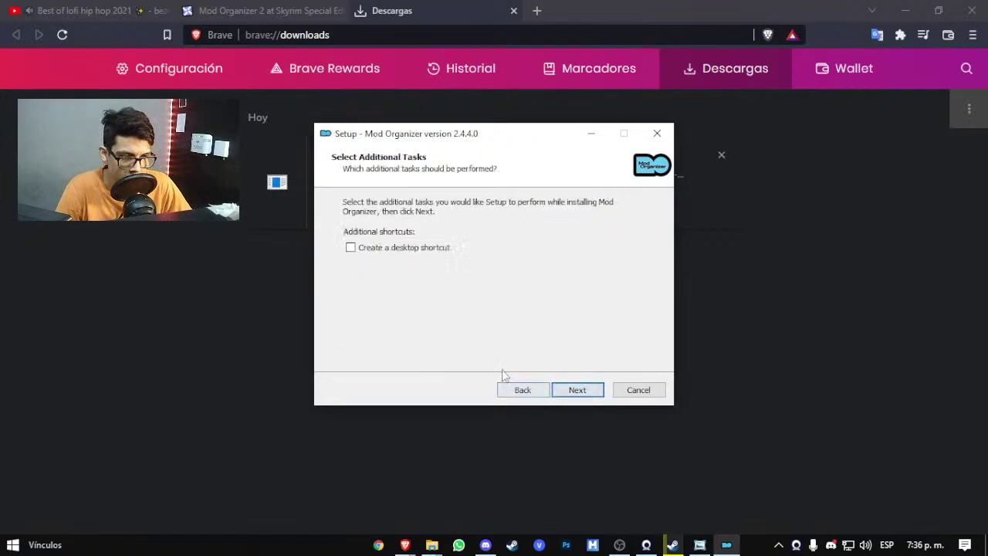
left_click(426, 255)
left_click(564, 393)
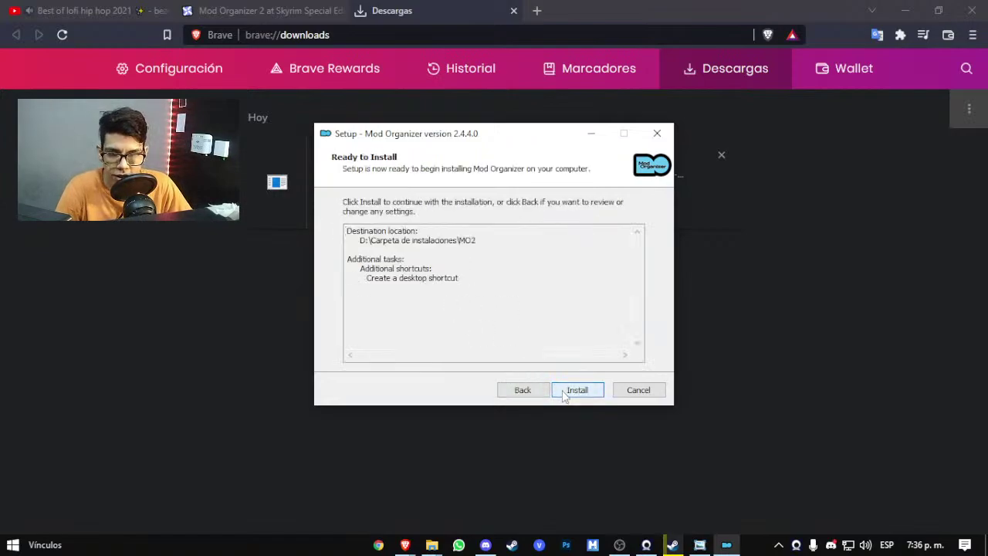
left_click(565, 393)
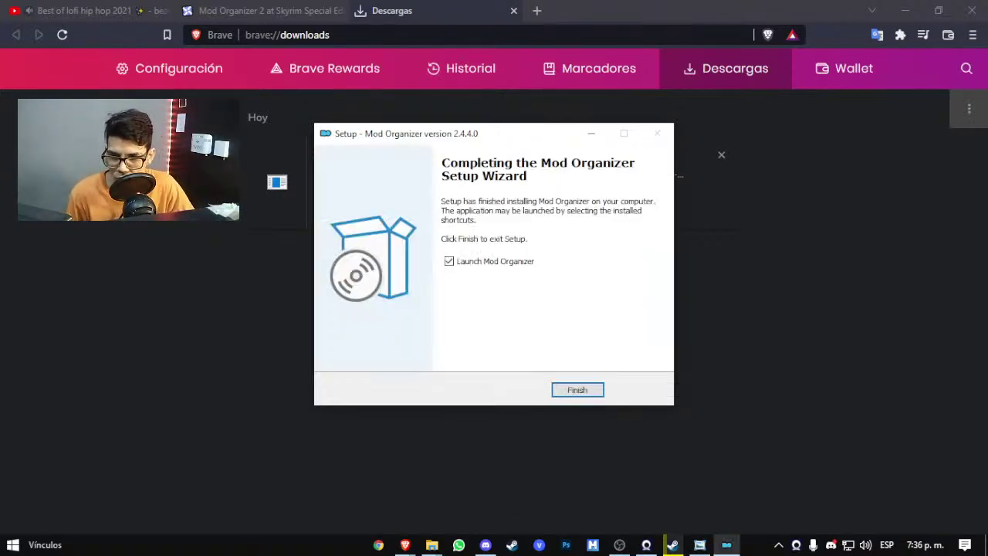
left_click(486, 262)
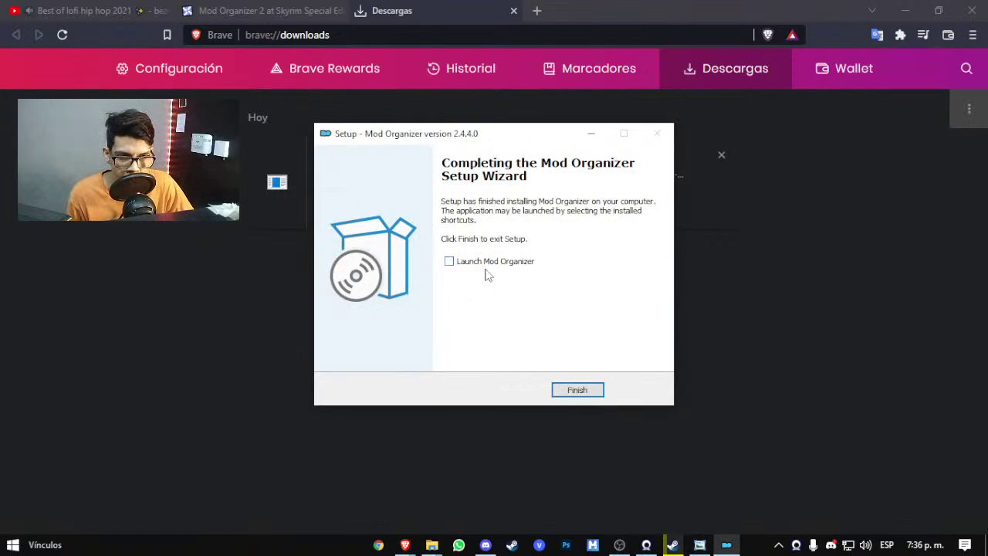
left_click(577, 390)
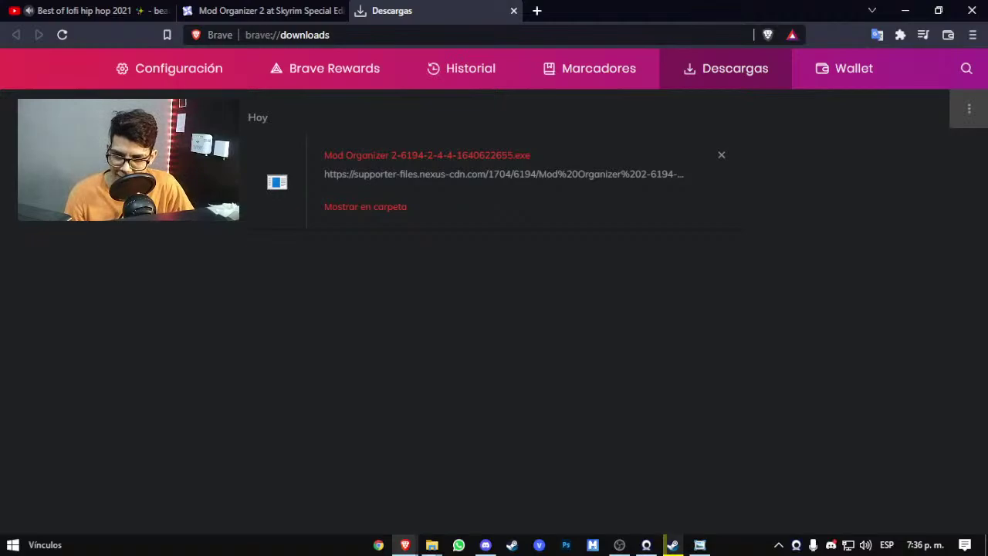
Step: Minimize the browser, move the Mod Organizer shortcut next to the Skyrim Special Edition shortcut, and refresh the desktop
left_click(905, 10)
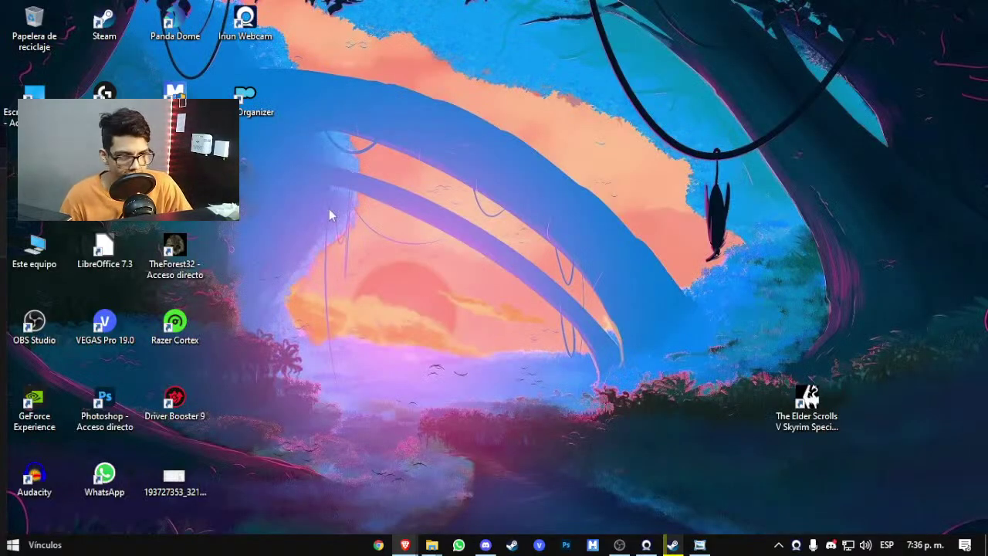
left_click_drag(245, 97, 733, 394)
right_click(641, 230)
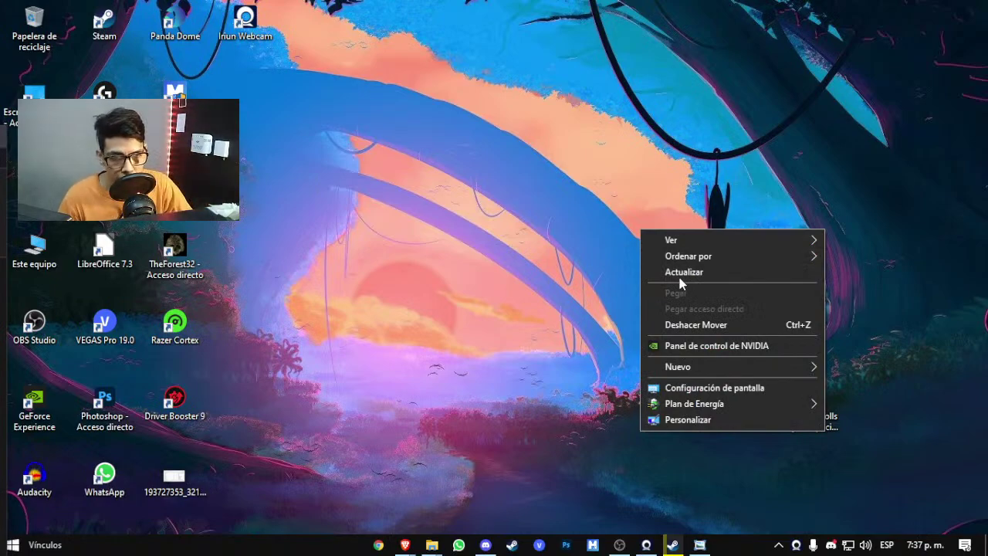
left_click(680, 276)
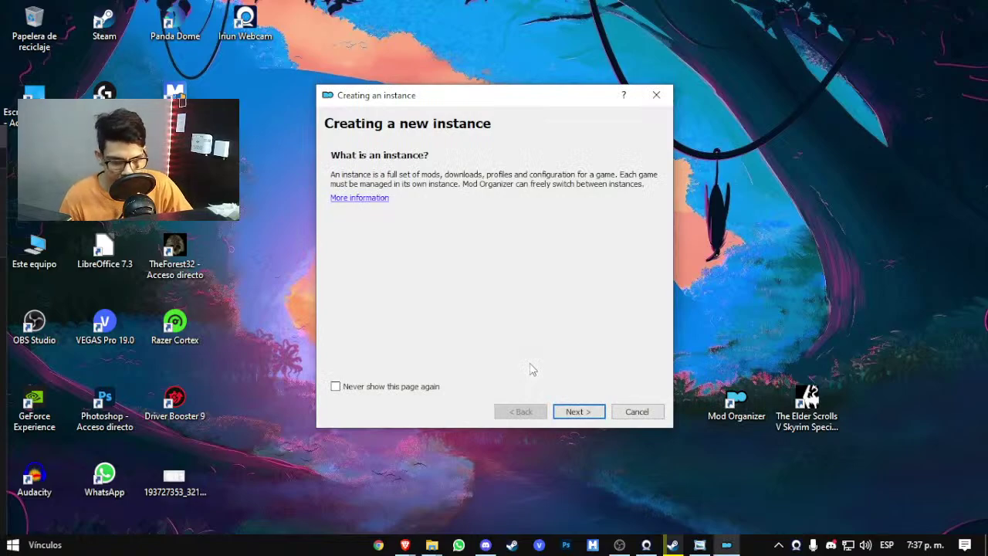
Step: Begin creating a new Mod Organizer instance and choose the global instance type
left_click_drag(461, 103, 466, 125)
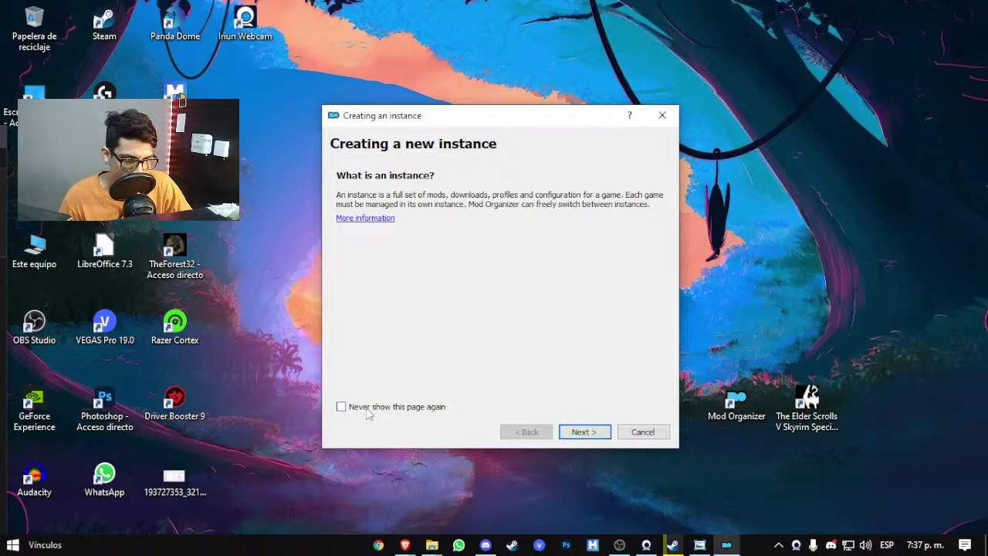
left_click(588, 434)
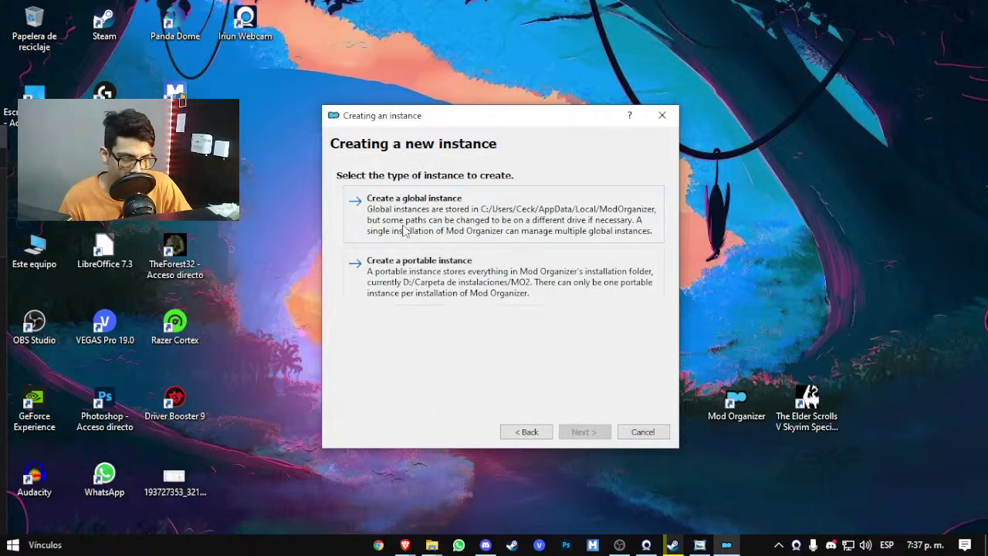
left_click(459, 212)
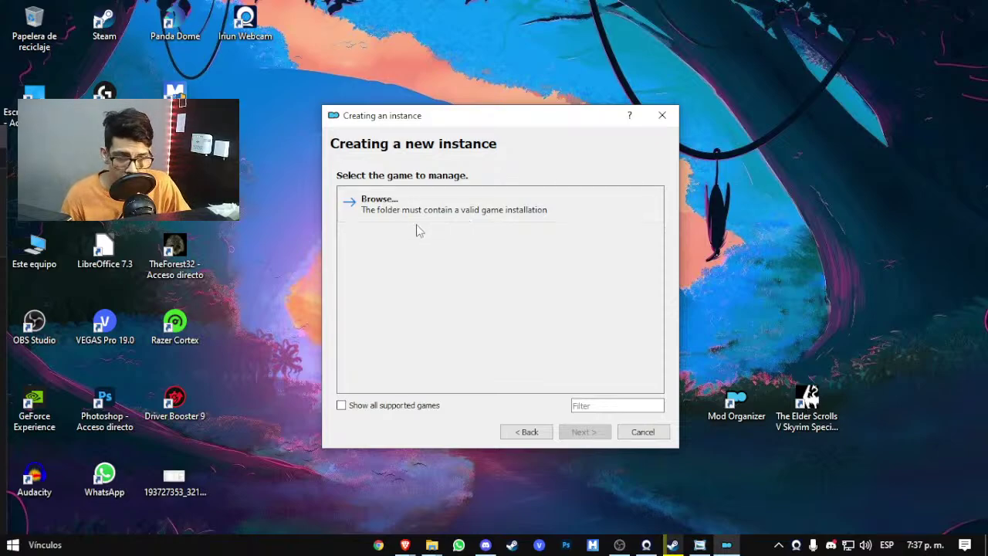
Step: Browse for the game installation to manage and look through the folders on Disco 2 (D:)
left_click(441, 217)
left_click_drag(540, 140, 419, 95)
scroll(434, 271, "down", 2)
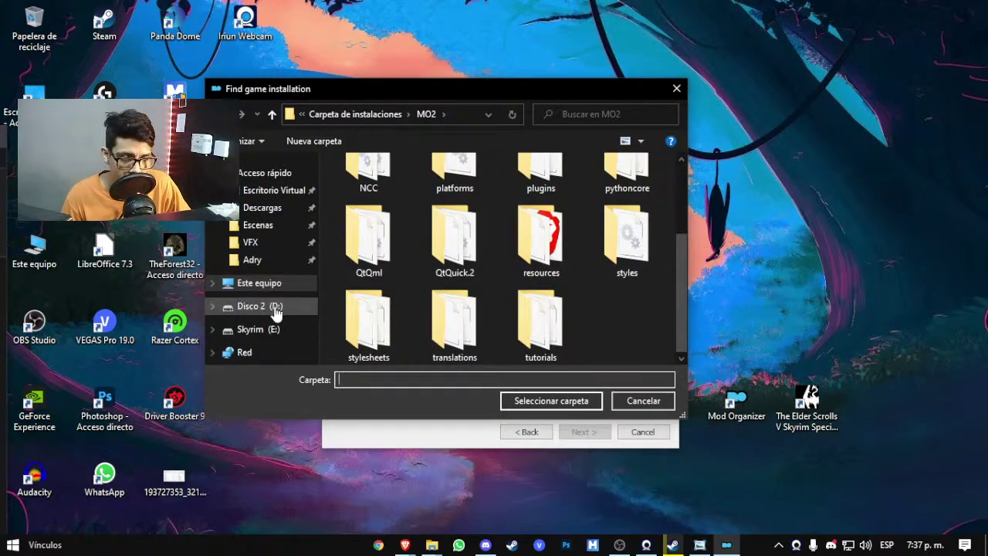
left_click(275, 308)
scroll(463, 309, "down", 1)
scroll(580, 257, "up", 1)
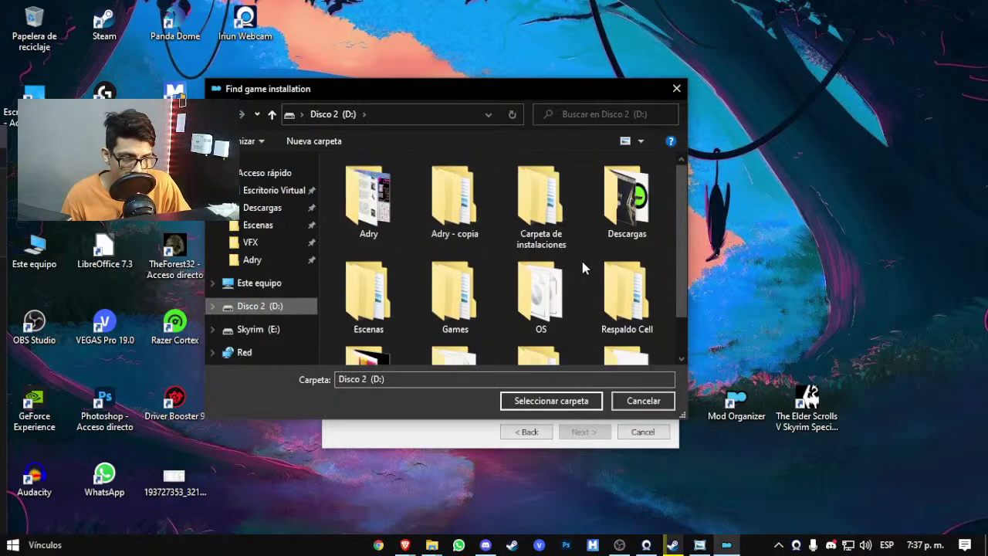
scroll(588, 274, "down", 1)
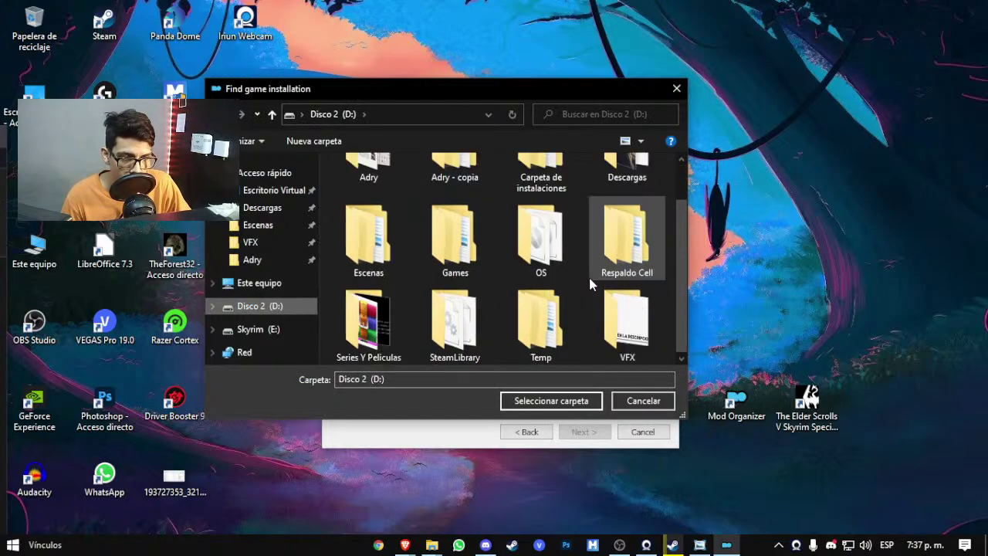
double_click(540, 166)
key("alt+Left")
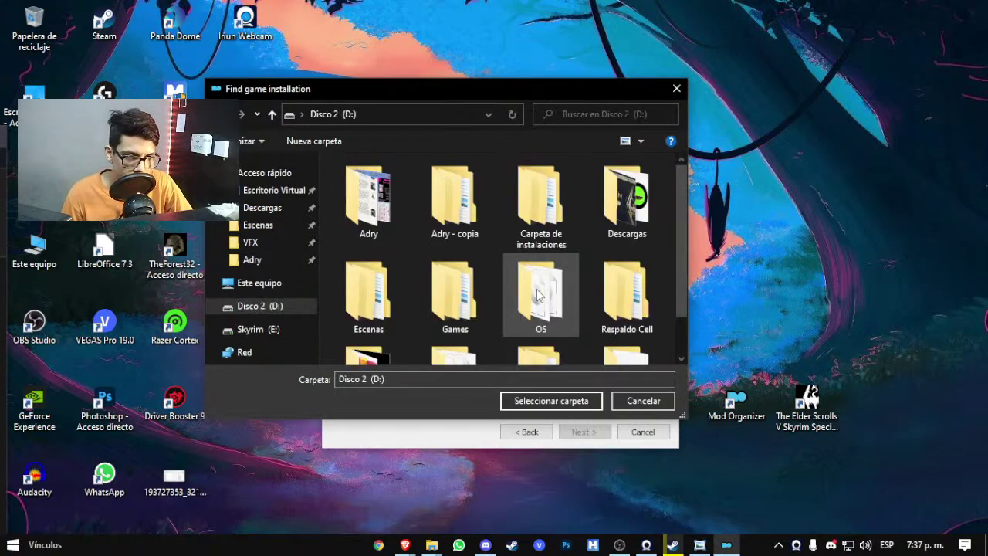
scroll(540, 309, "down", 1)
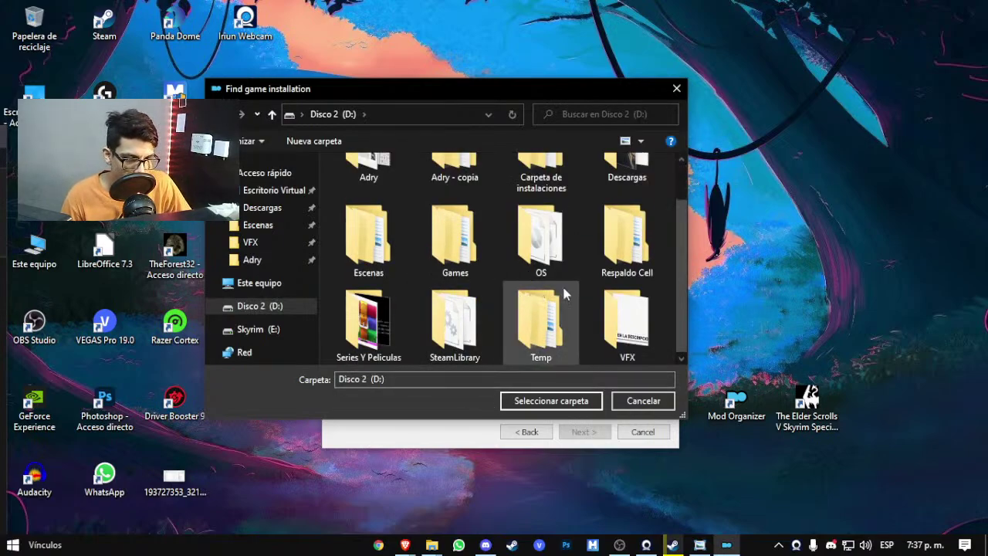
Step: Select D:\SteamLibrary\steamapps\common\Skyrim Special Edition as the game folder for the instance
double_click(454, 328)
double_click(368, 202)
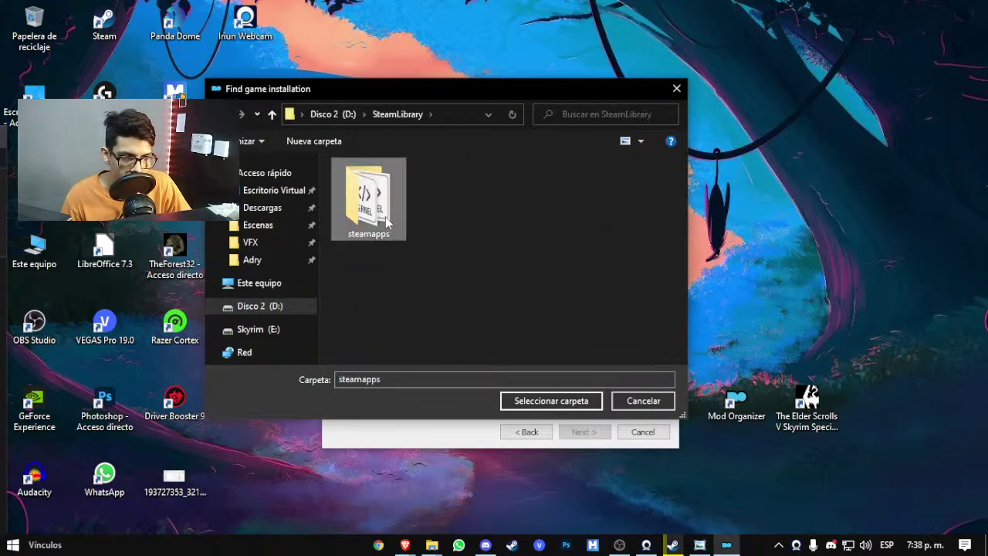
double_click(368, 202)
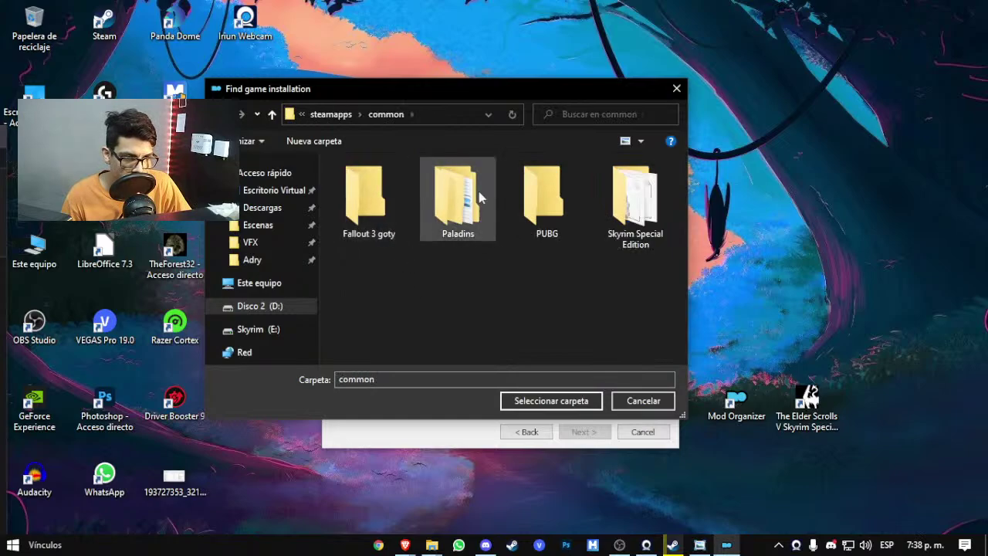
double_click(634, 199)
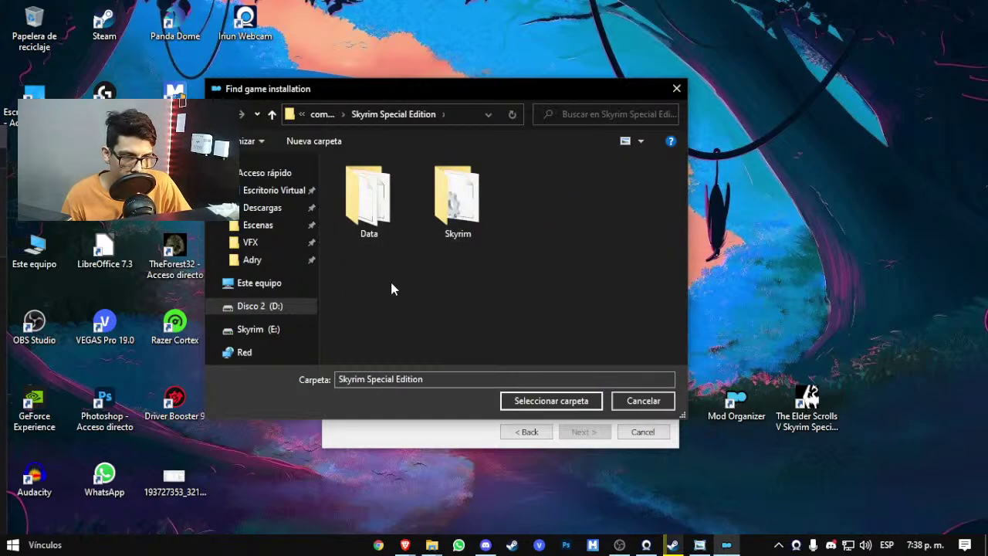
key("alt+Left")
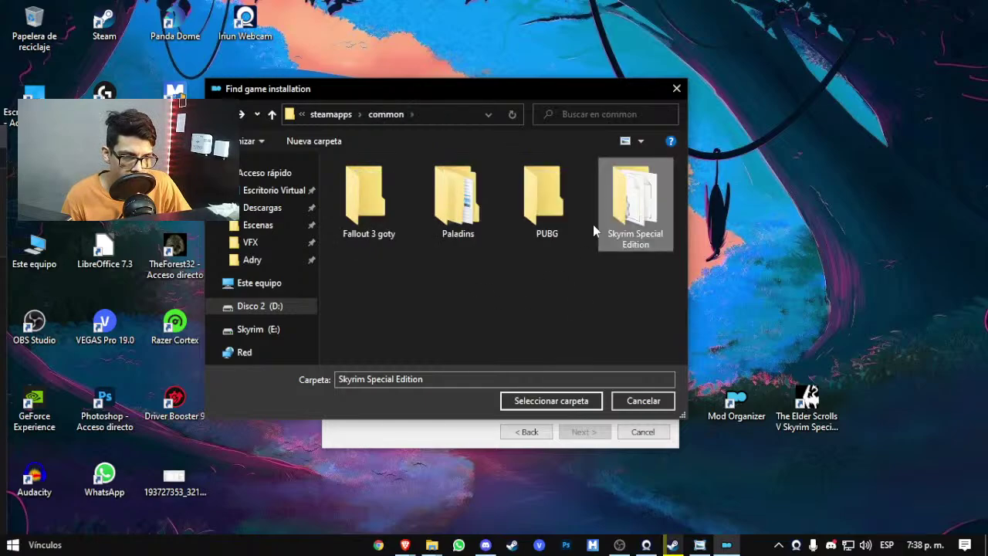
left_click(608, 221)
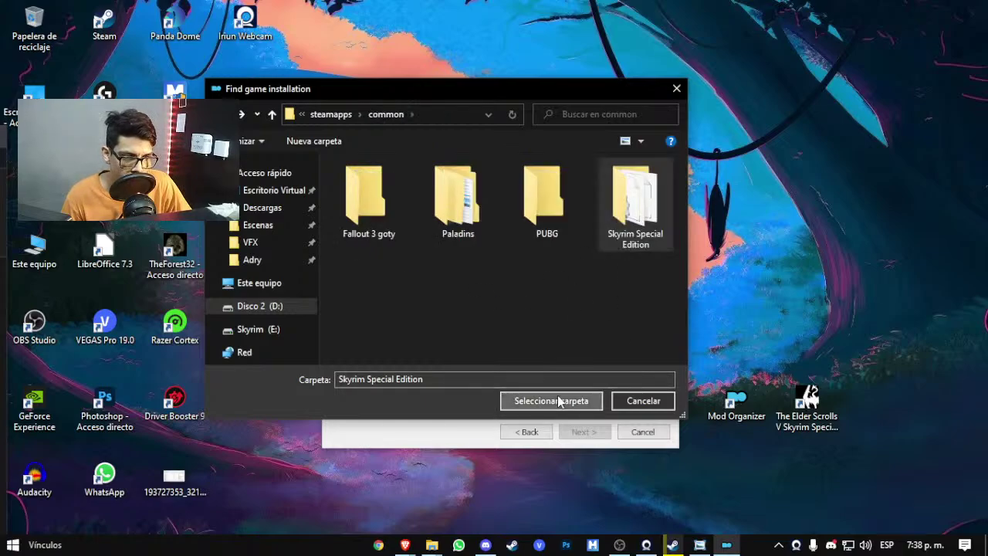
left_click(560, 401)
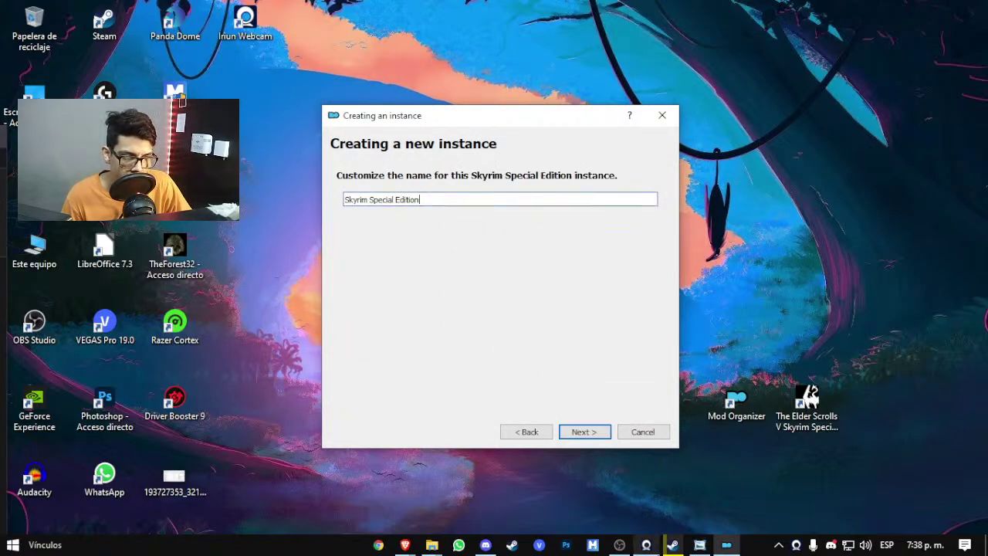
Step: Check the path and contents of the Skyrim Special Edition game folder in File Explorer and return to the instance wizard
mouse_move(433, 544)
left_click(529, 515)
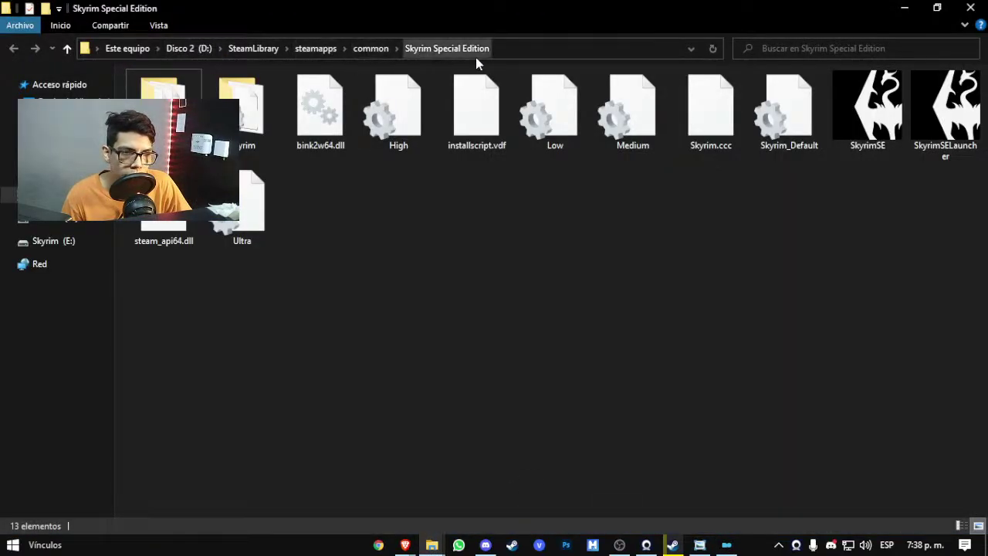
left_click(904, 8)
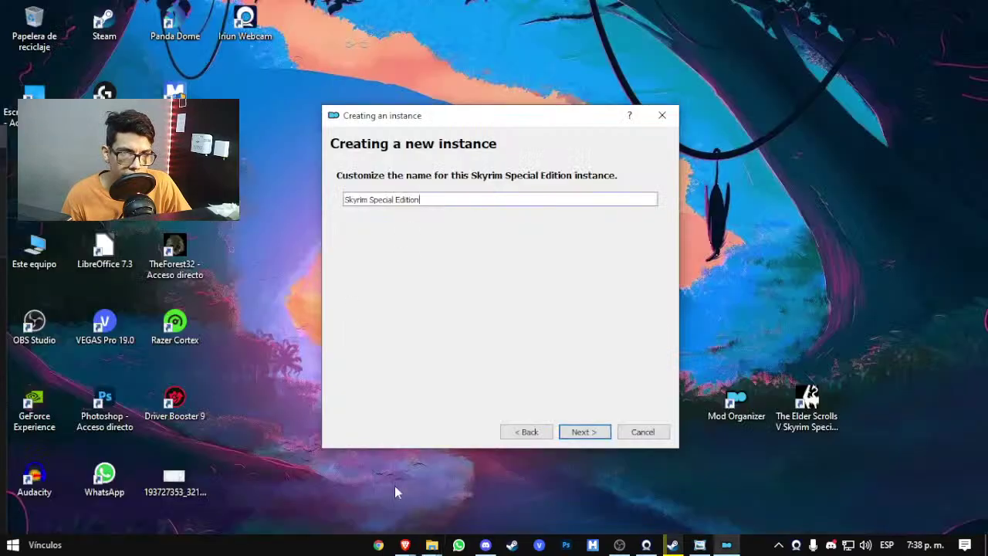
Step: Keep Skyrim Special Edition as the instance name and browse to Disco 2 (D:) for the data storage location
left_click(584, 431)
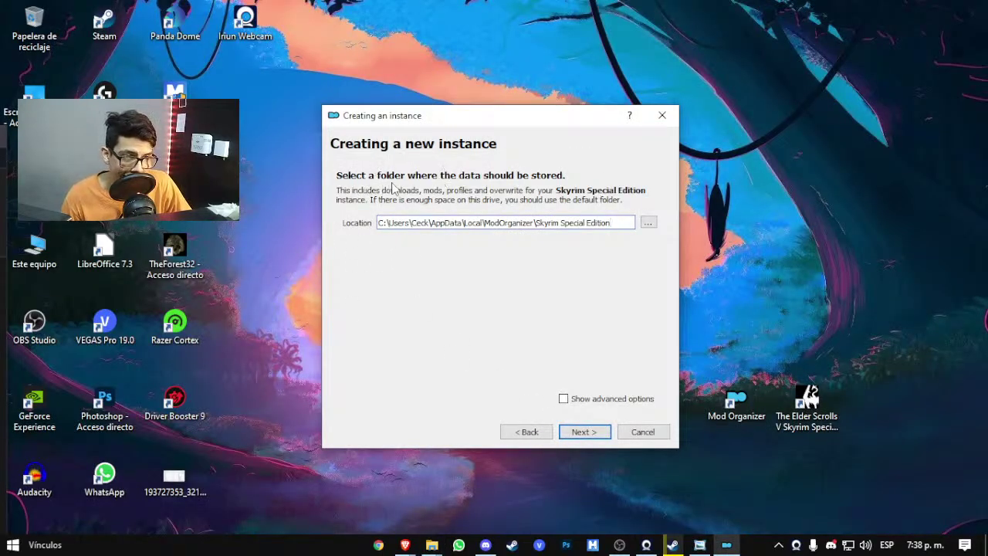
left_click(647, 225)
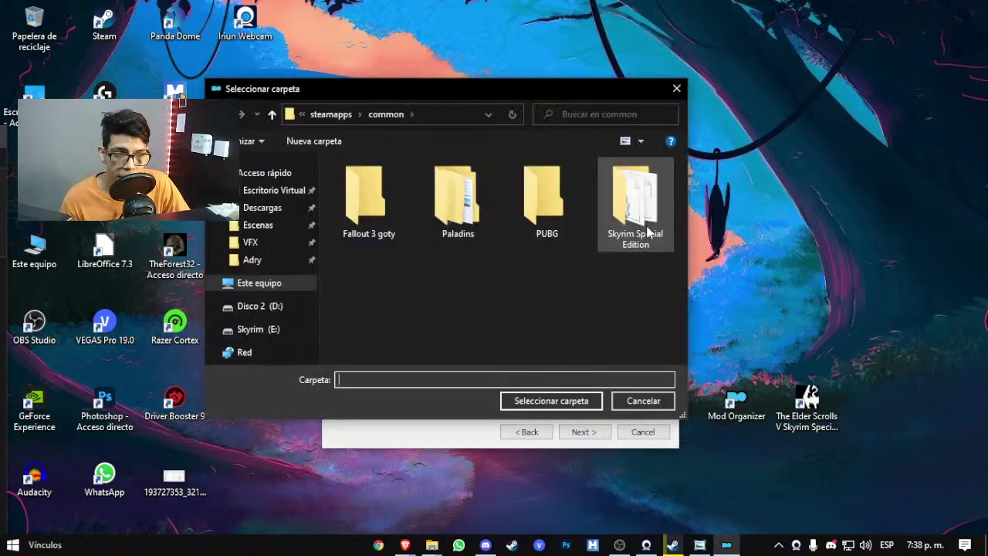
left_click(297, 282)
scroll(463, 328, "down", 5)
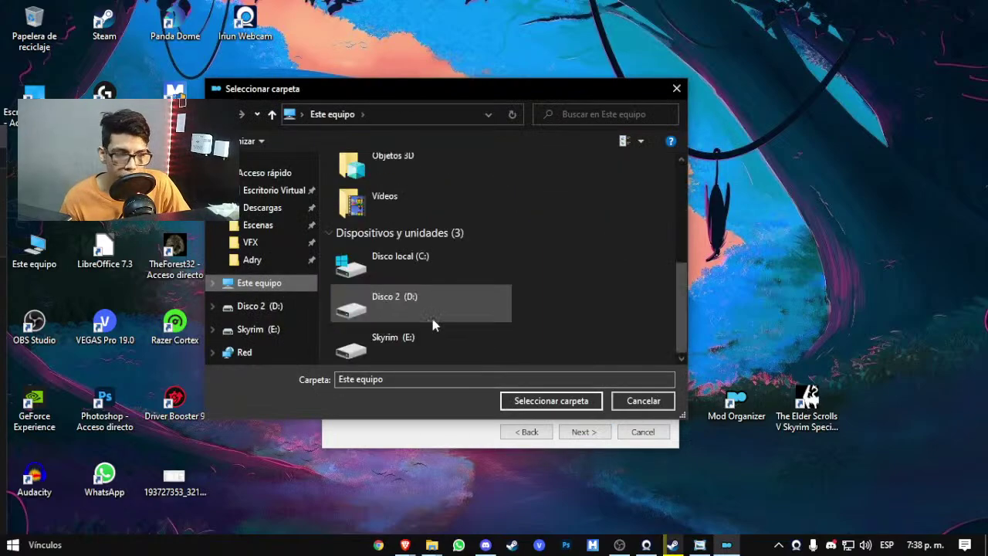
left_click(273, 307)
scroll(463, 309, "down", 1)
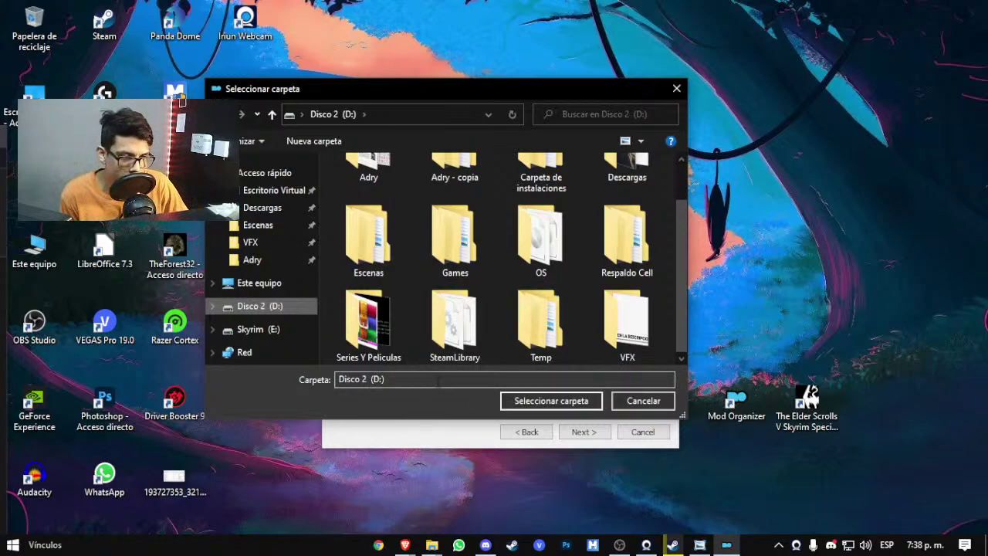
Step: Create a folder named Archivos temporales on Disco 2 (D:) and set it as the instance's data location
left_click(304, 140)
left_click(572, 320)
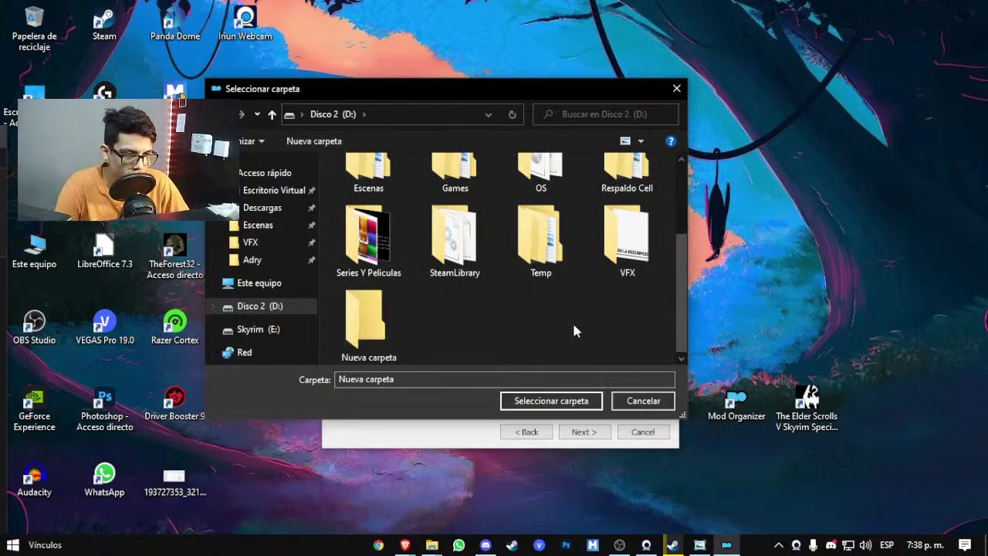
right_click(395, 331)
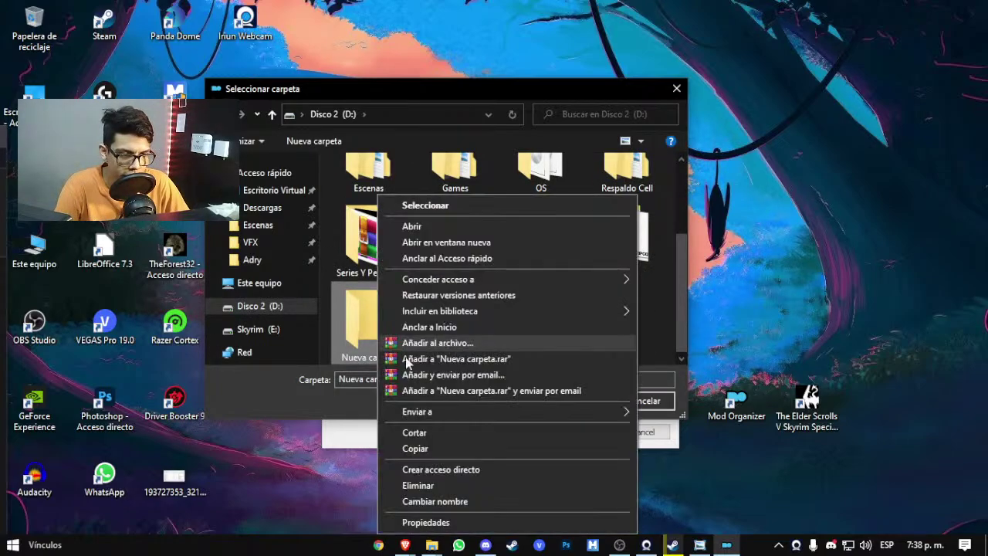
left_click(456, 501)
type("Ar")
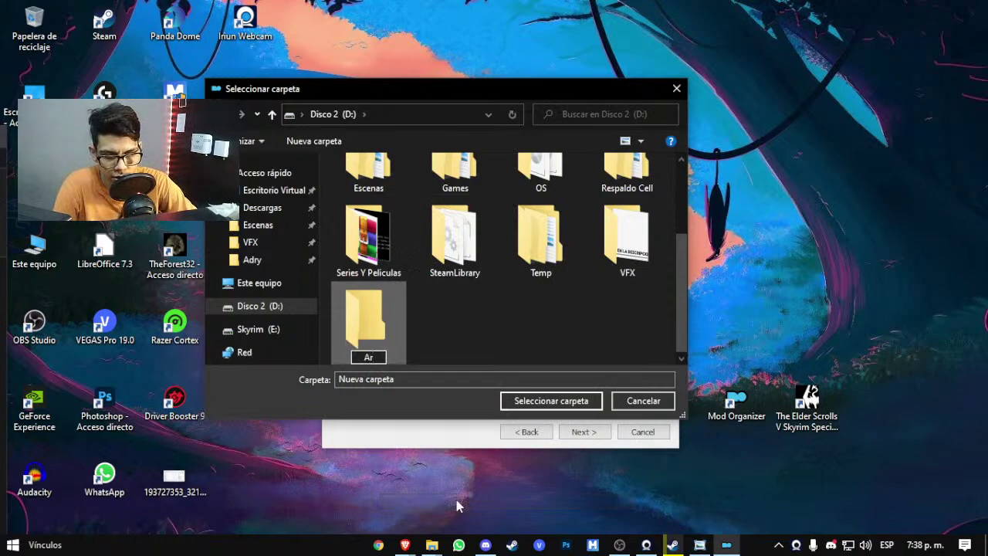
type("chivos temporale")
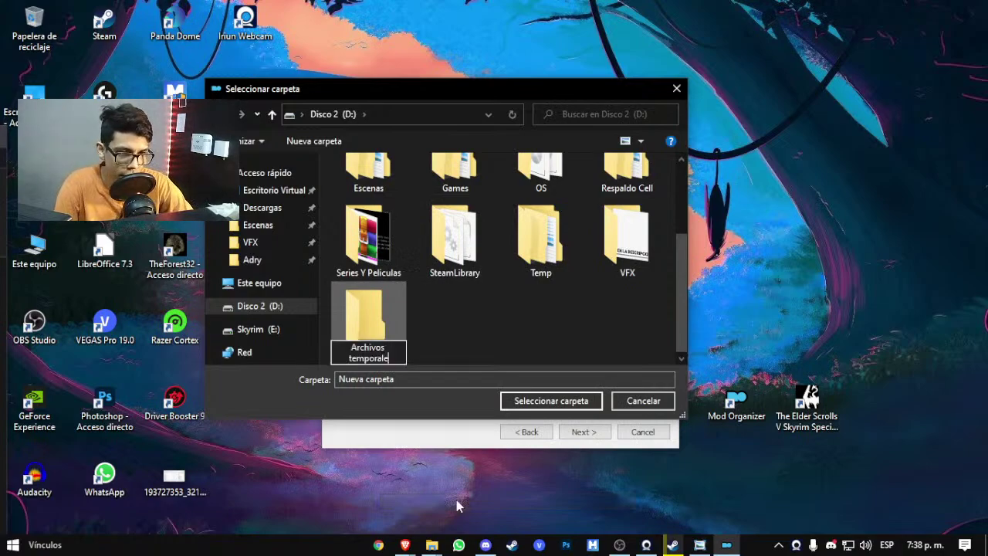
type("s")
key("Return")
key("Return")
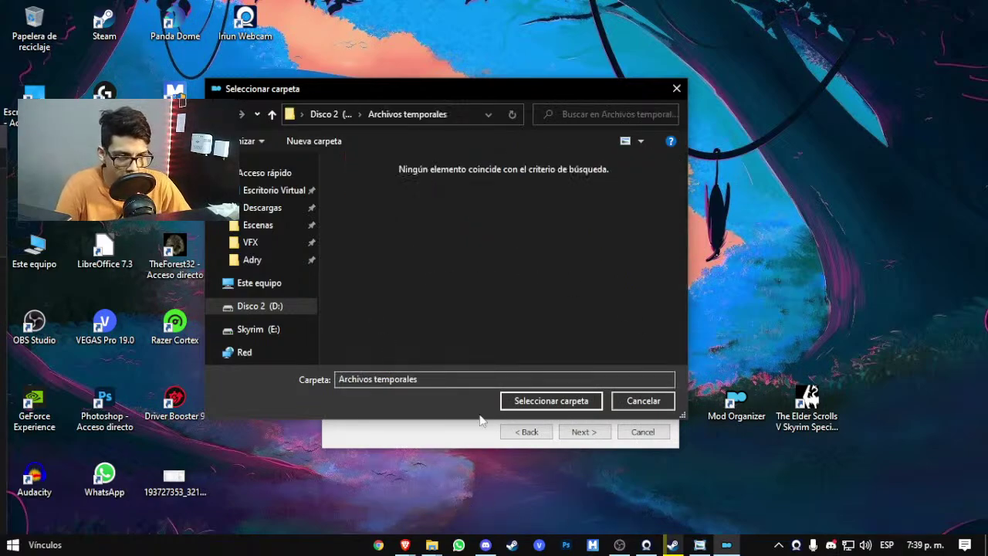
left_click(553, 400)
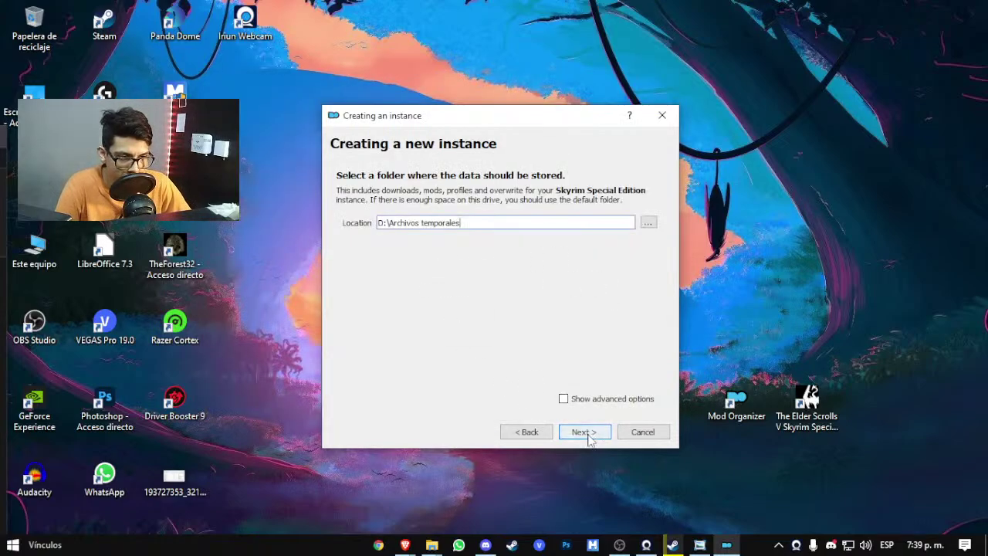
Step: Check the advanced folder options for the instance data, hide them again and accept D:\Archivos temporales as the location
left_click(563, 398)
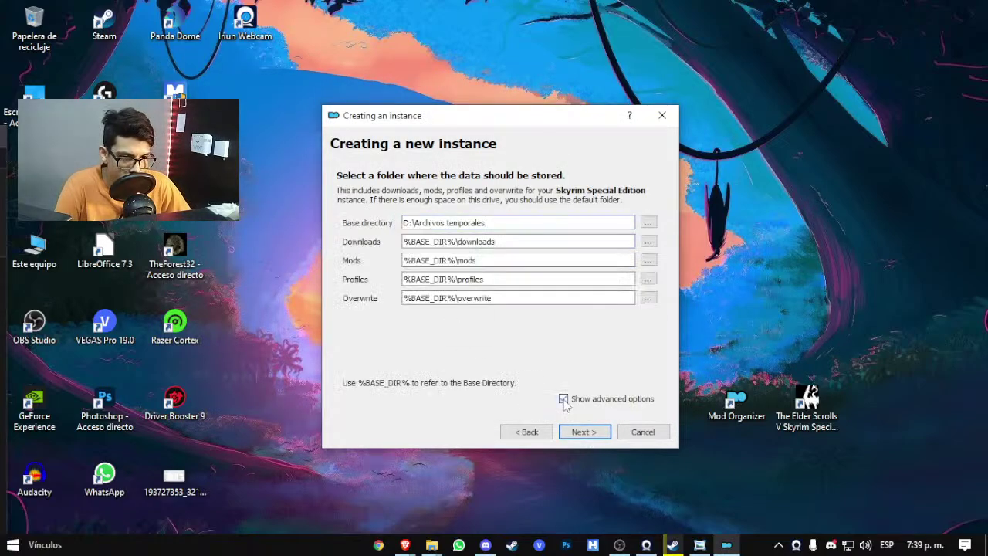
left_click(563, 398)
left_click(580, 432)
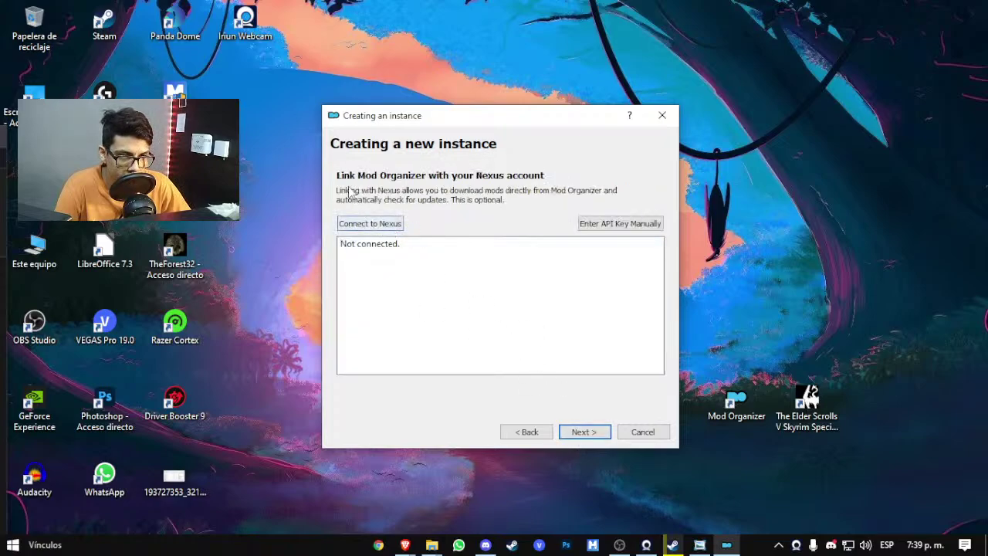
Step: Link Mod Organizer with the Nexus account through the browser and finish creating the Skyrim Special Edition instance
left_click(389, 224)
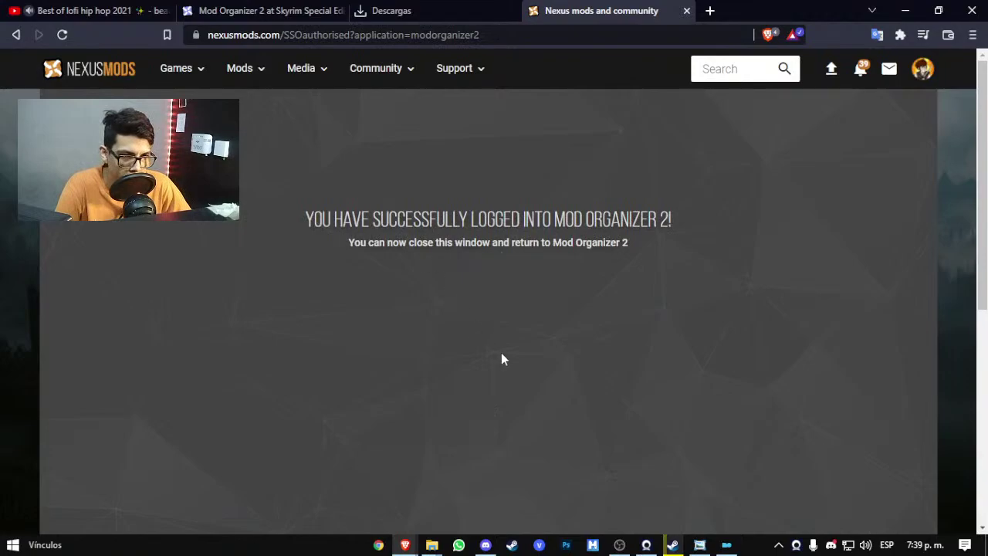
left_click(699, 544)
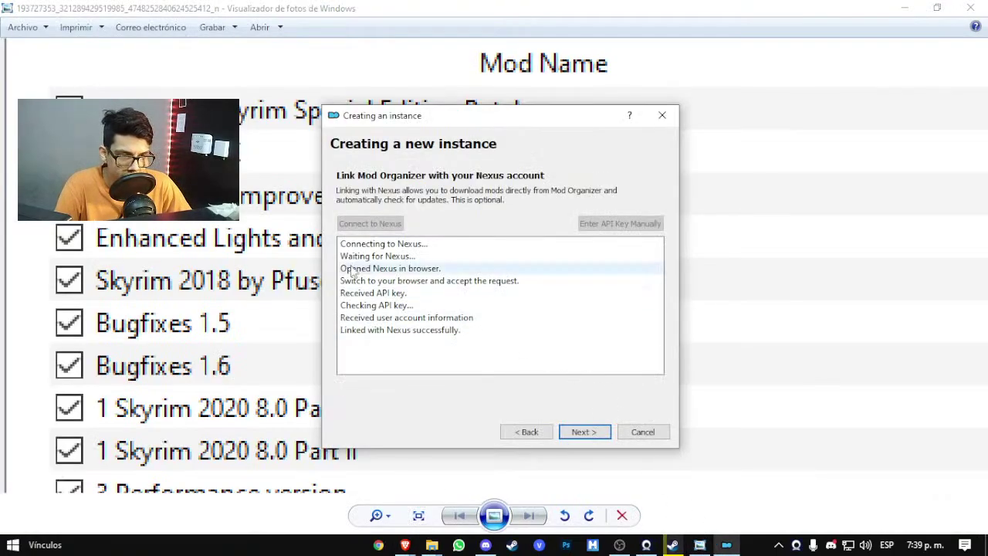
left_click(904, 8)
left_click(904, 10)
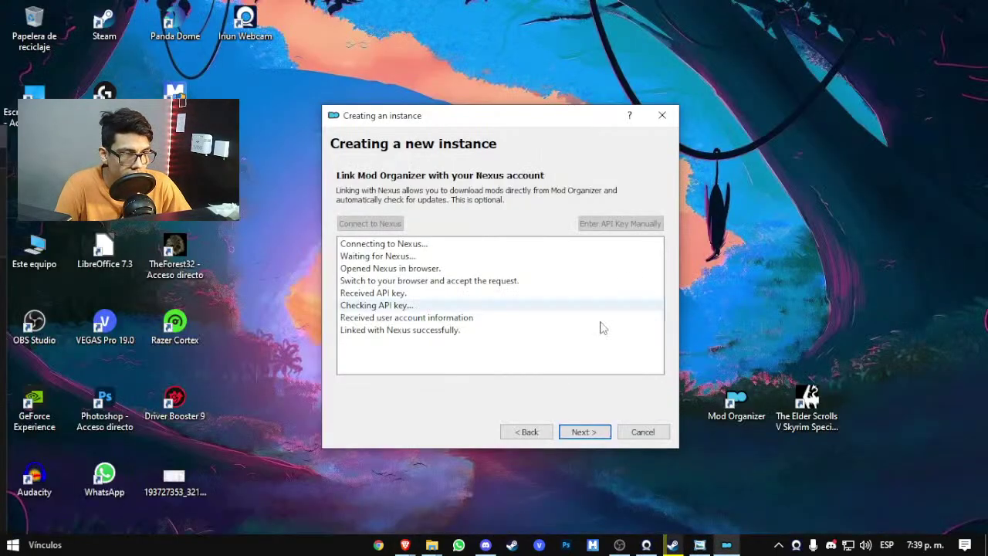
left_click(577, 434)
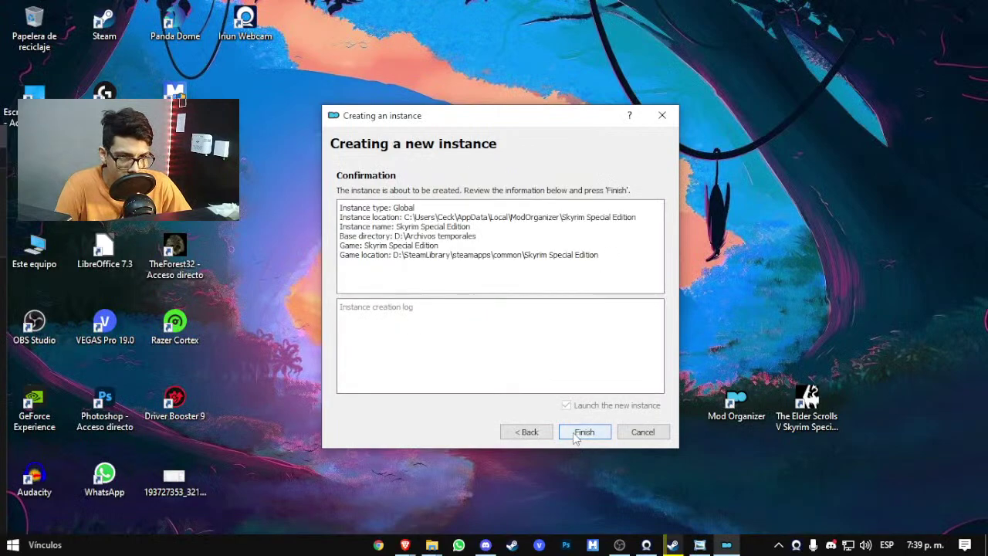
left_click(574, 433)
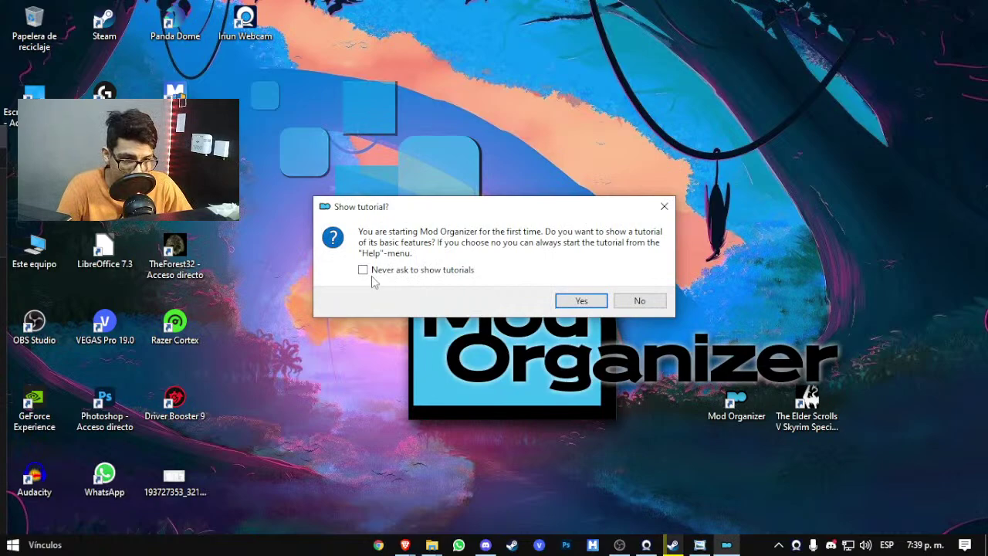
Step: Decline the first-start tutorial with future tutorial prompts turned off, and associate Mod Organizer with nxm links
left_click(417, 271)
left_click(640, 300)
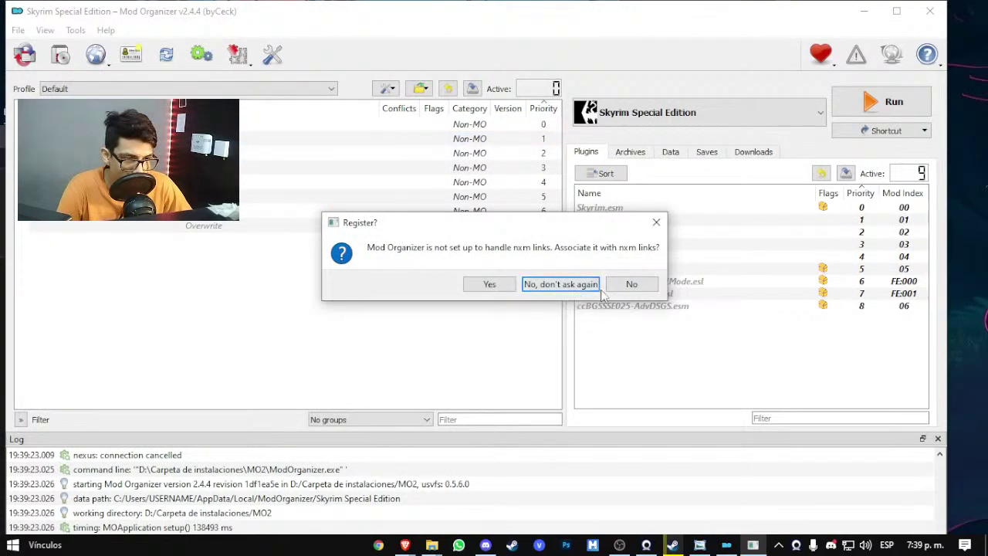
left_click(486, 284)
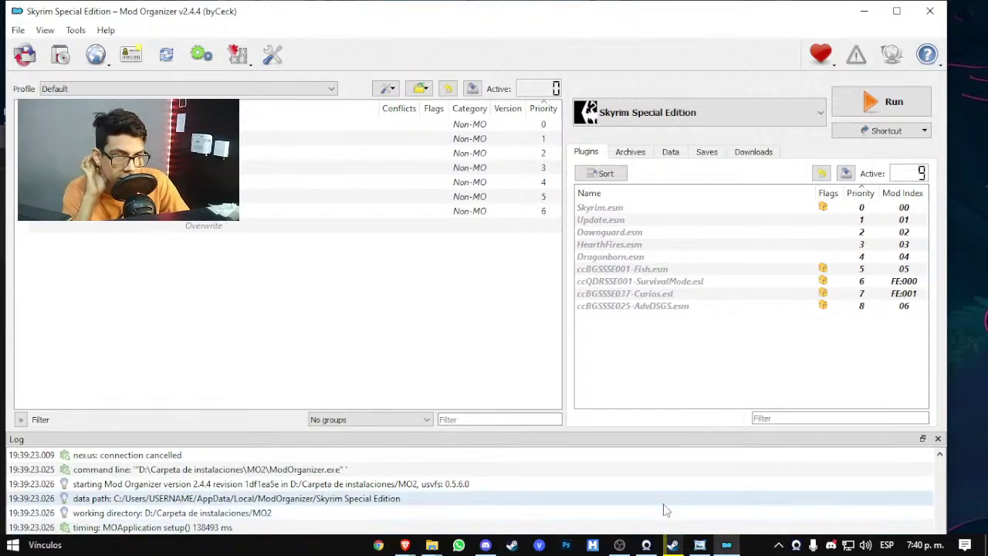
key("Down")
key("Down")
key("Down")
key("Down")
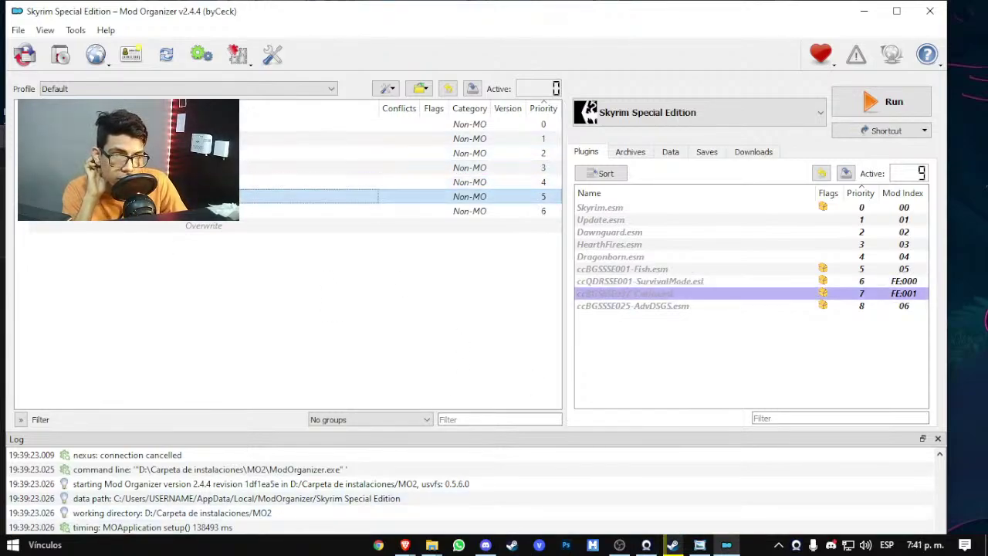
left_click(163, 245)
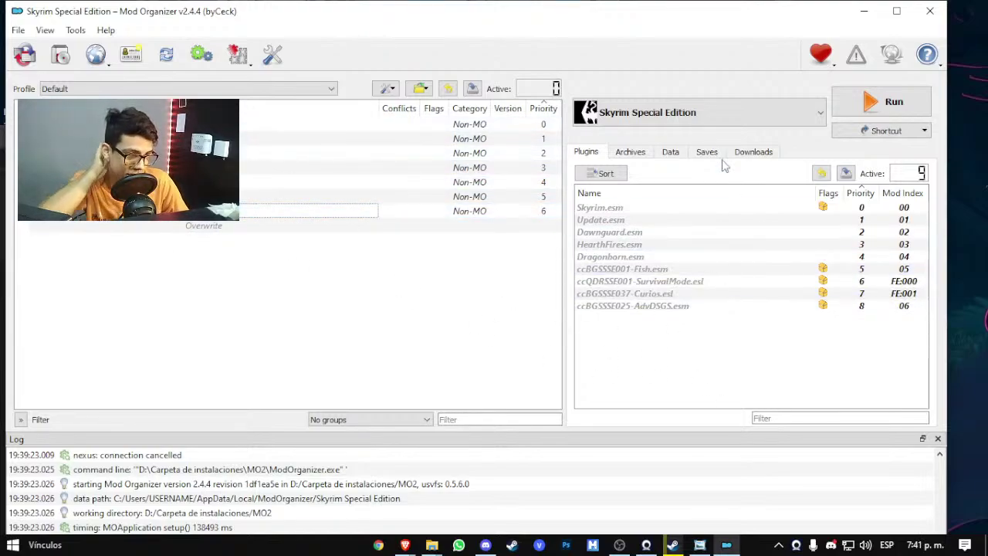
left_click(718, 122)
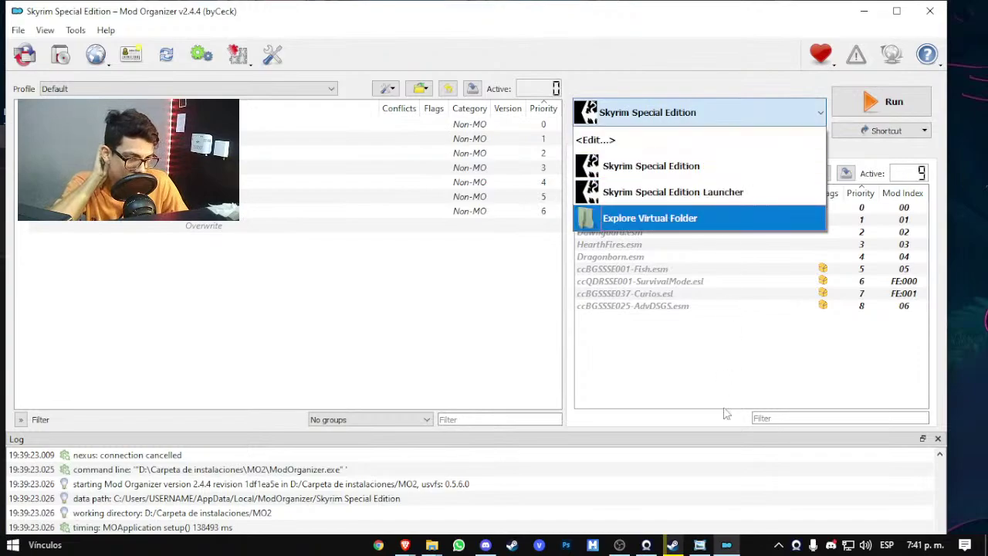
left_click(514, 545)
left_click(564, 19)
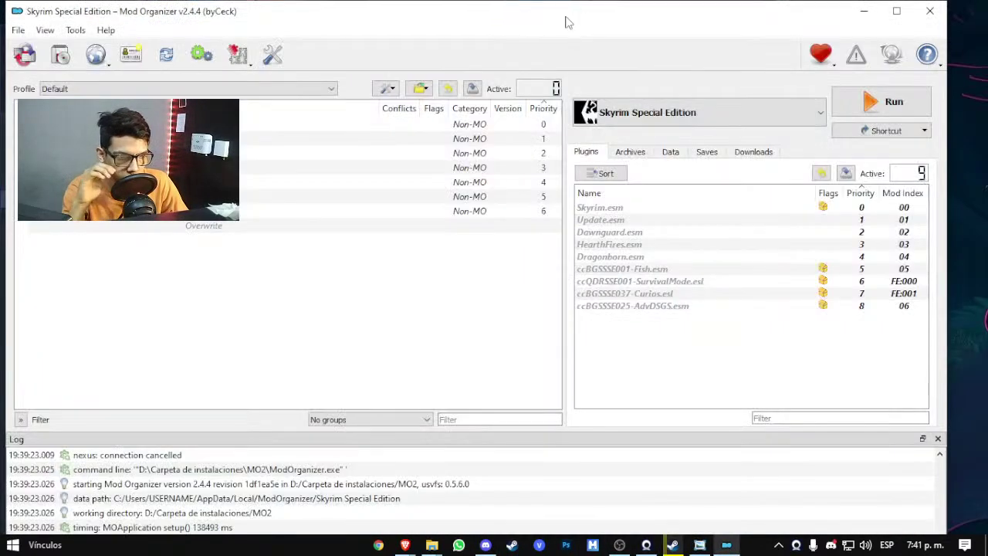
Step: Switch to Steam and look over the library page of The Elder Scrolls V: Skyrim Special Edition
left_click(512, 545)
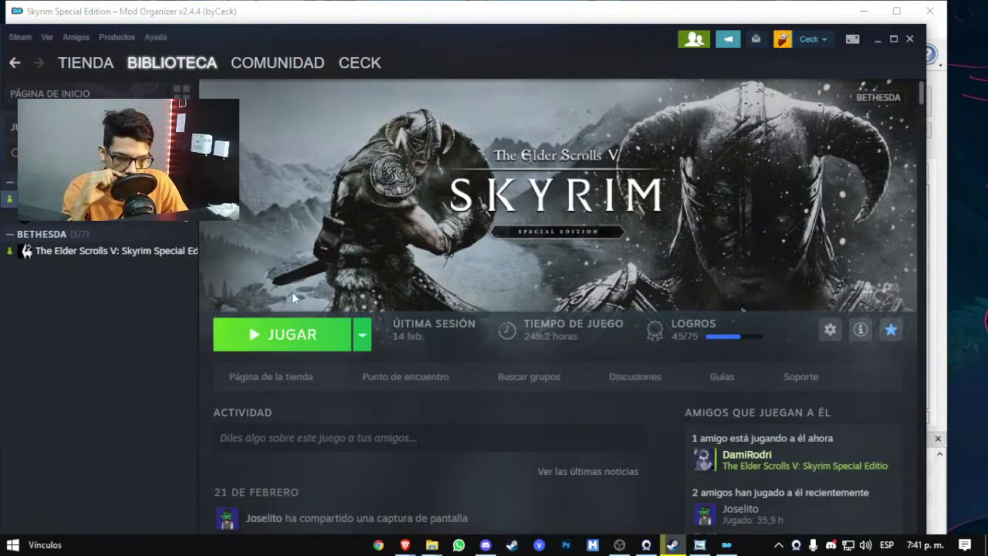
scroll(663, 433, "down", 2)
scroll(663, 433, "down", 3)
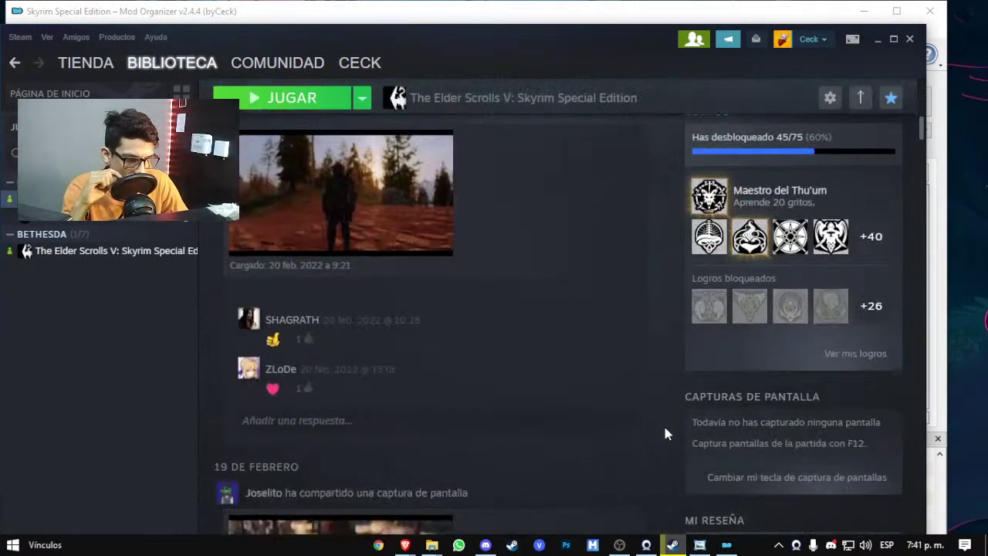
scroll(665, 433, "down", 5)
scroll(665, 434, "up", 4)
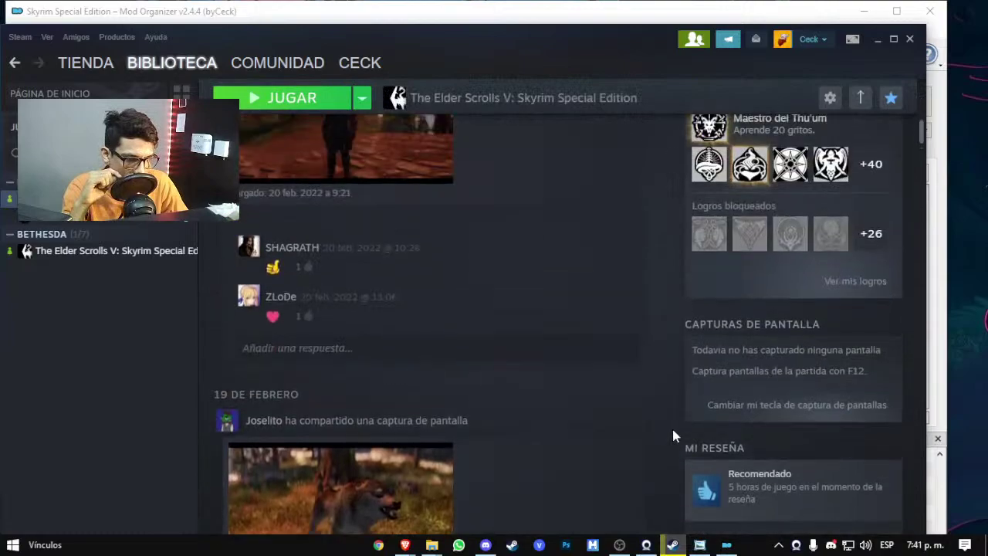
scroll(675, 431, "up", 5)
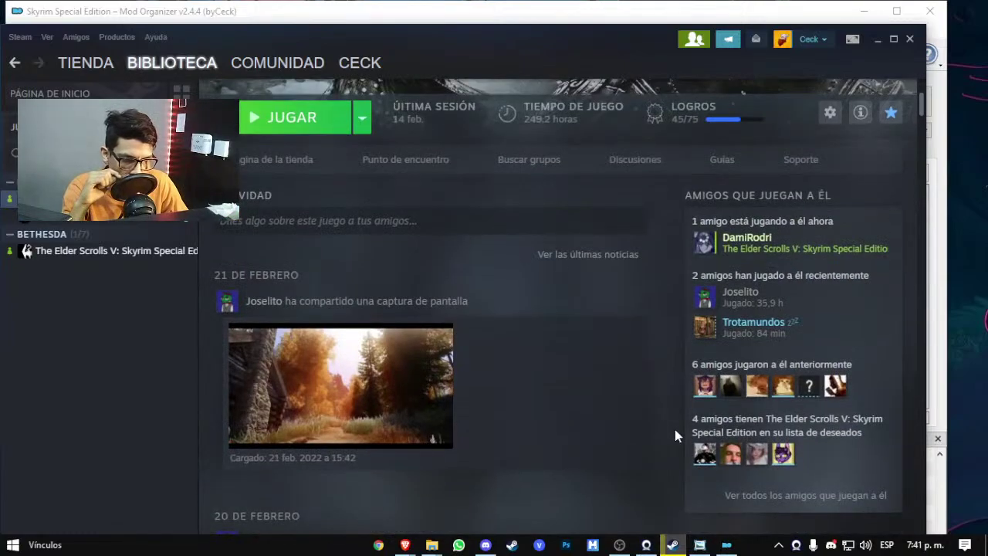
scroll(675, 430, "up", 3)
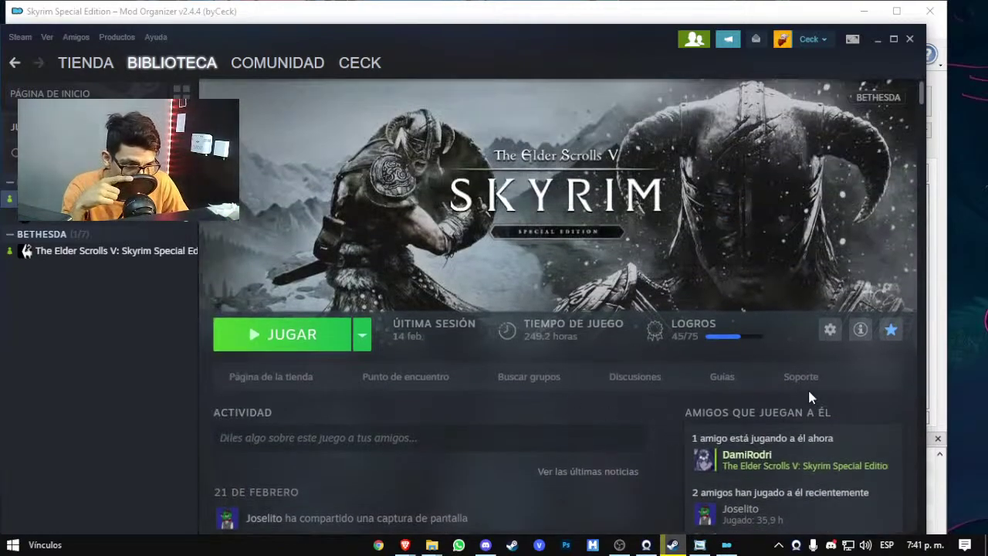
scroll(808, 395, "down", 2)
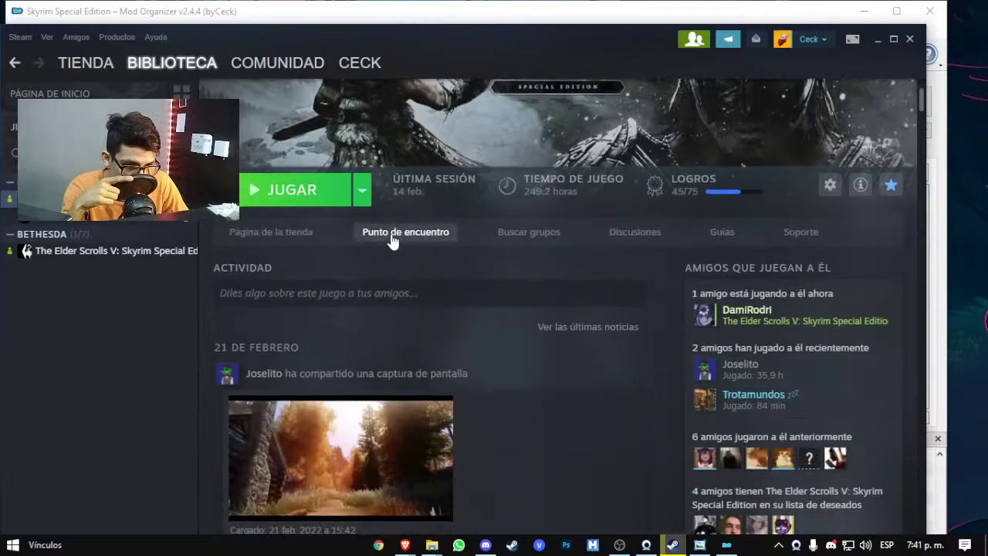
Step: Open the game's store page in the maximized Steam window, passing the age check with a birth date
left_click(293, 233)
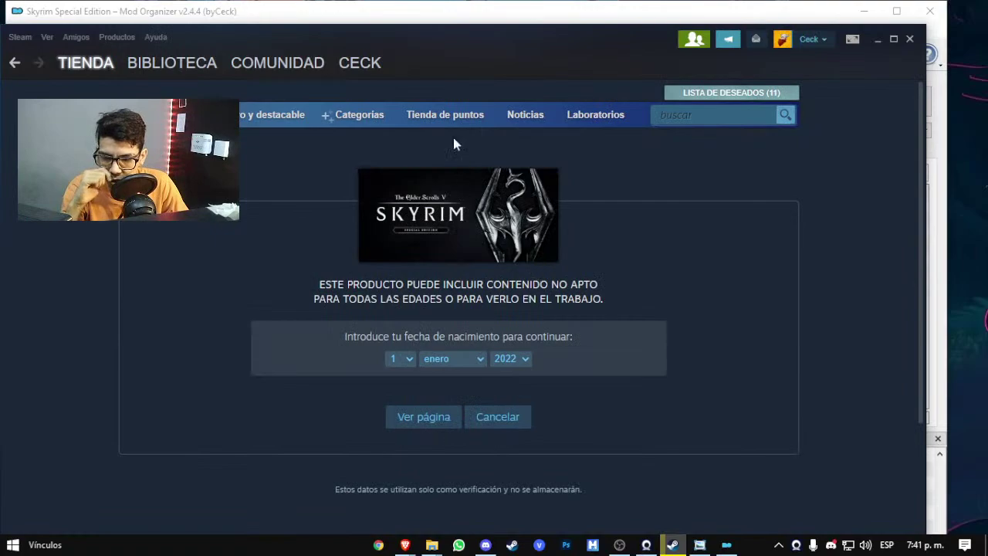
left_click_drag(424, 57, 470, 1)
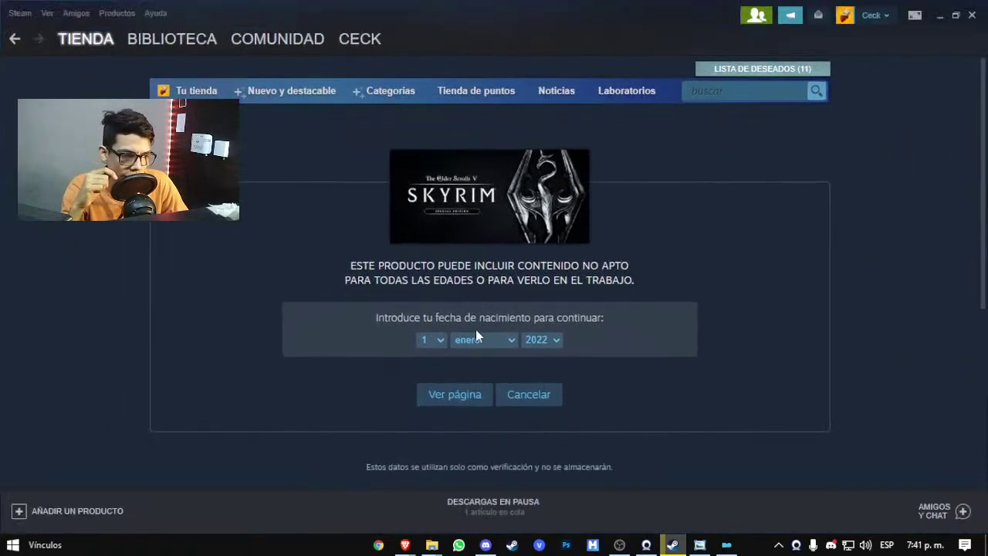
left_click(535, 340)
scroll(532, 223, "up", 3)
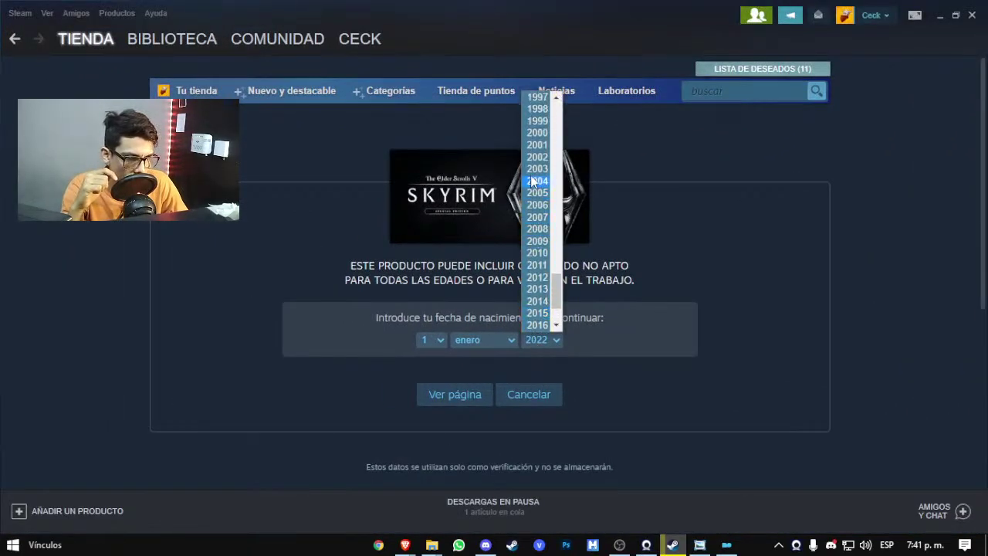
left_click(536, 121)
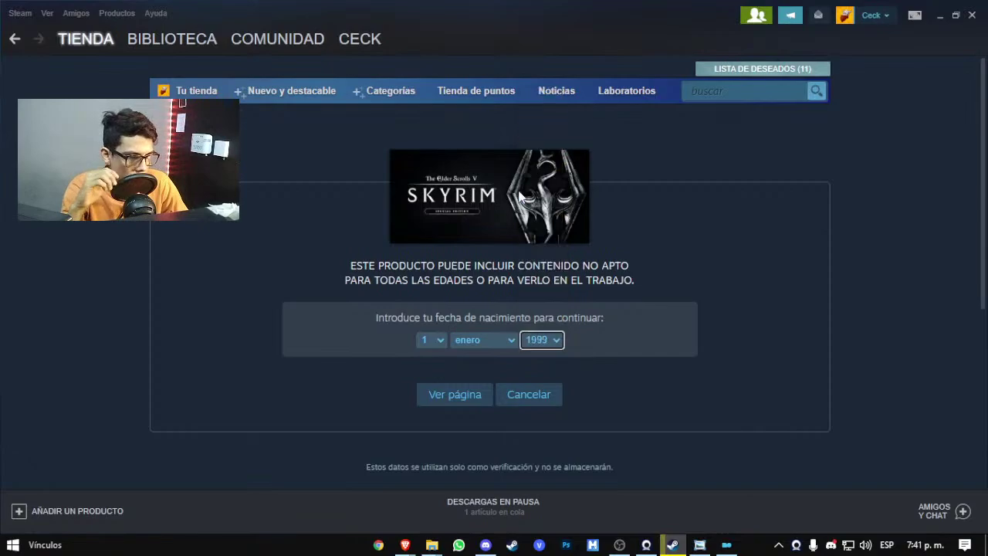
left_click(449, 395)
Step: Examine the store page's purchase options for Skyrim Special Edition, the Anniversary Edition, Creation Club credits and the bundles
scroll(422, 373, "down", 3)
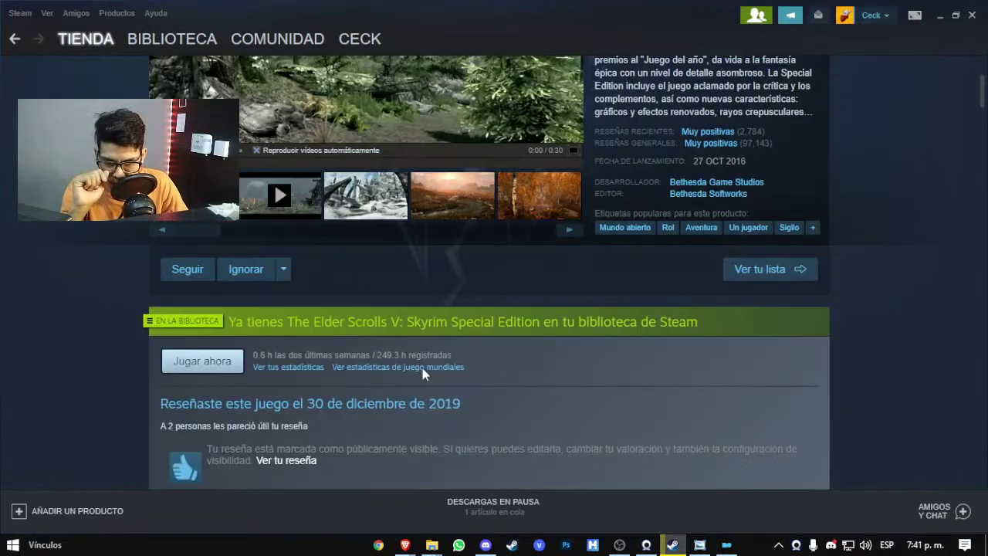
scroll(422, 372, "down", 5)
scroll(489, 364, "up", 3)
scroll(540, 375, "down", 1)
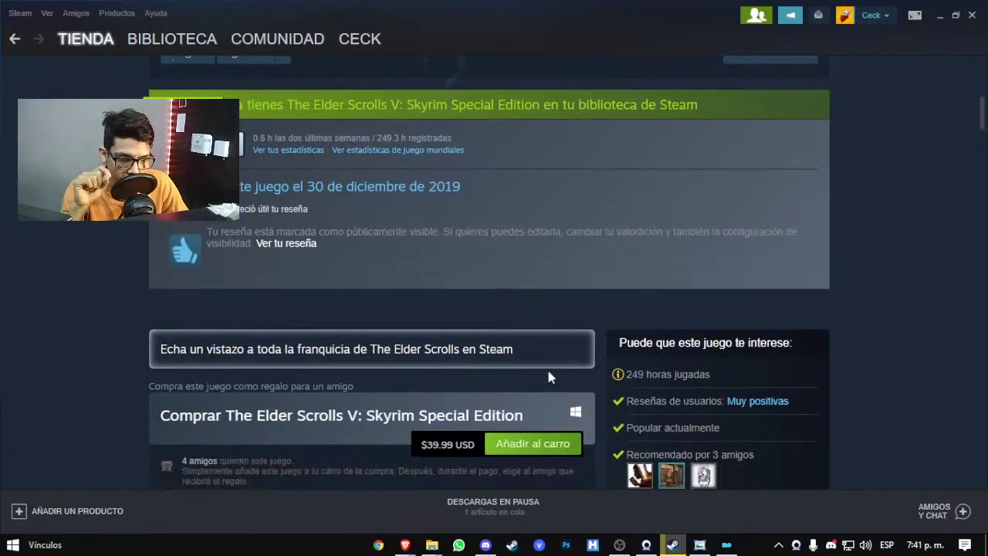
scroll(548, 376, "down", 2)
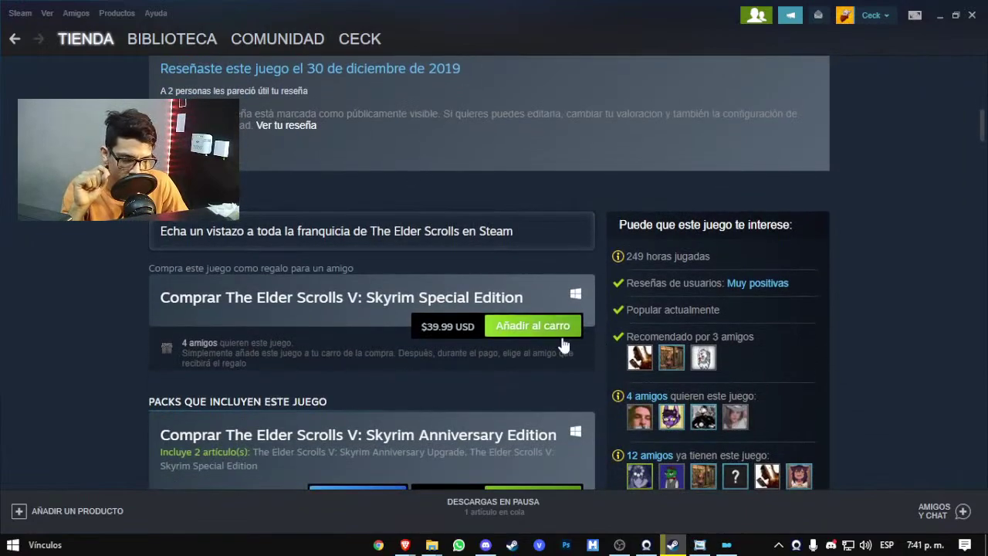
scroll(825, 372, "up", 6)
scroll(825, 372, "down", 8)
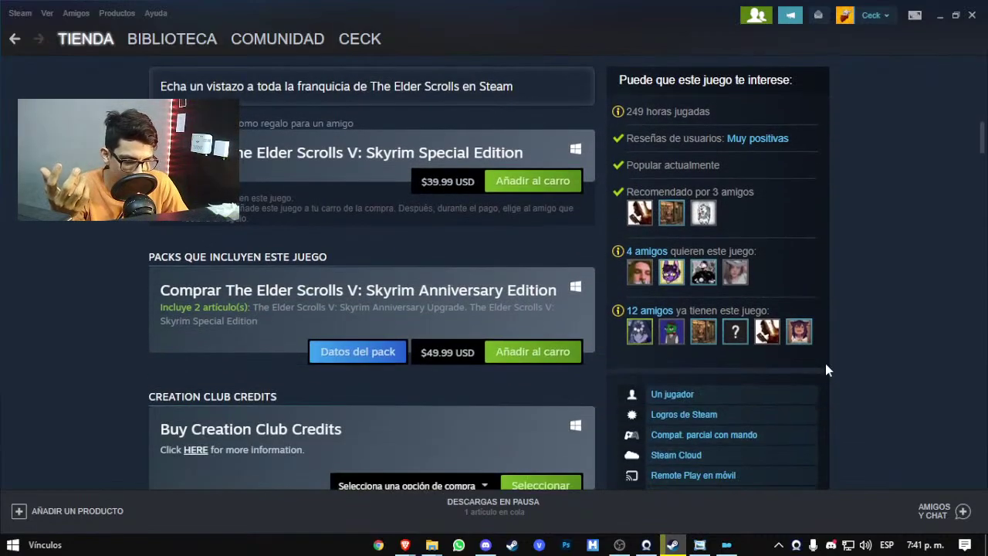
scroll(825, 370, "down", 3)
left_click(397, 270)
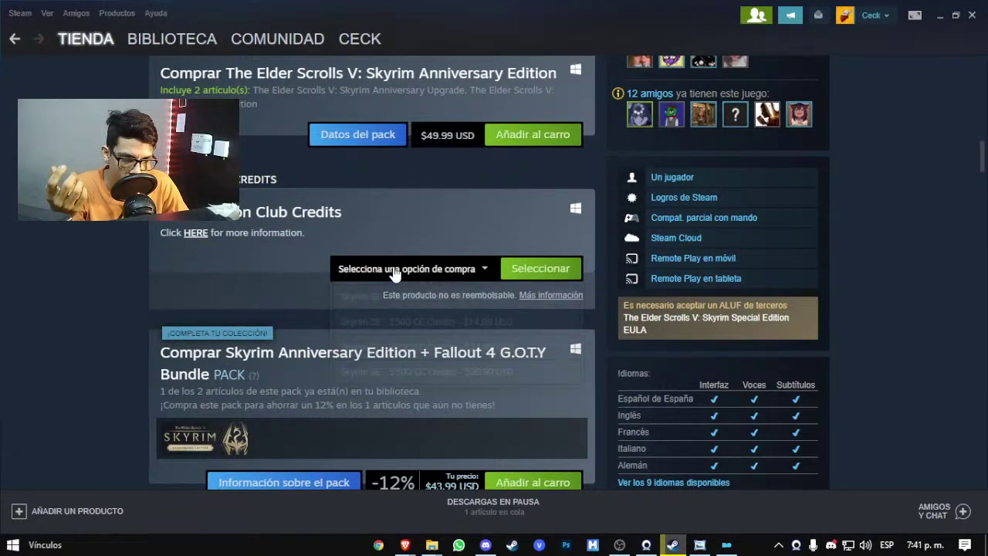
scroll(822, 332, "down", 1)
scroll(822, 331, "down", 2)
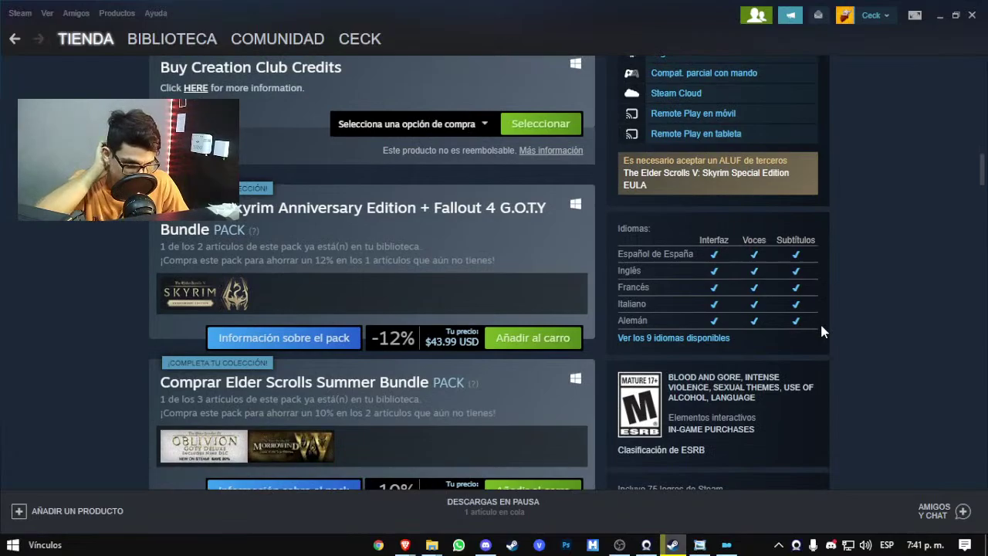
scroll(821, 330, "down", 5)
scroll(821, 331, "up", 6)
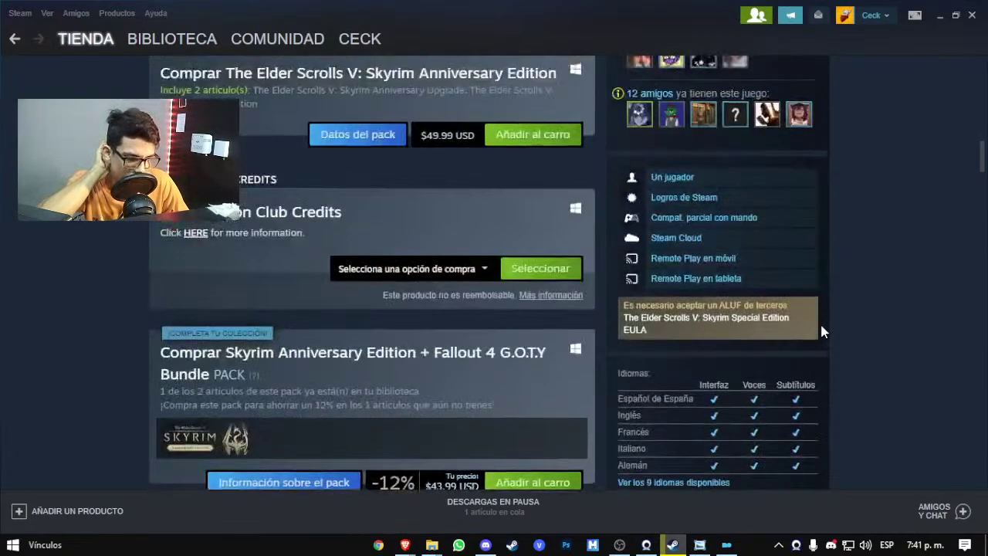
scroll(821, 330, "down", 8)
scroll(819, 321, "up", 12)
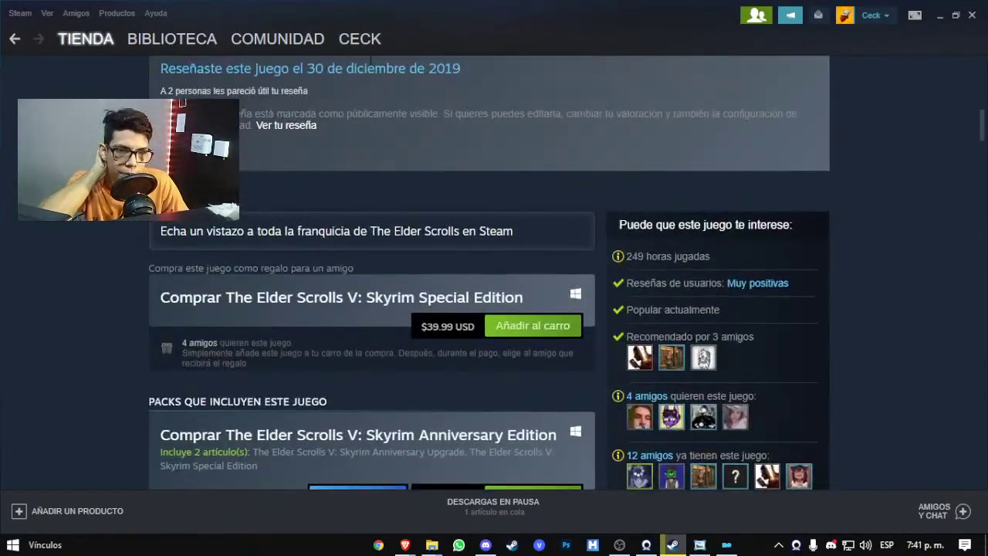
Step: Return to the Steam library and look through the Skyrim Special Edition game page
mouse_move(369, 71)
left_click(210, 39)
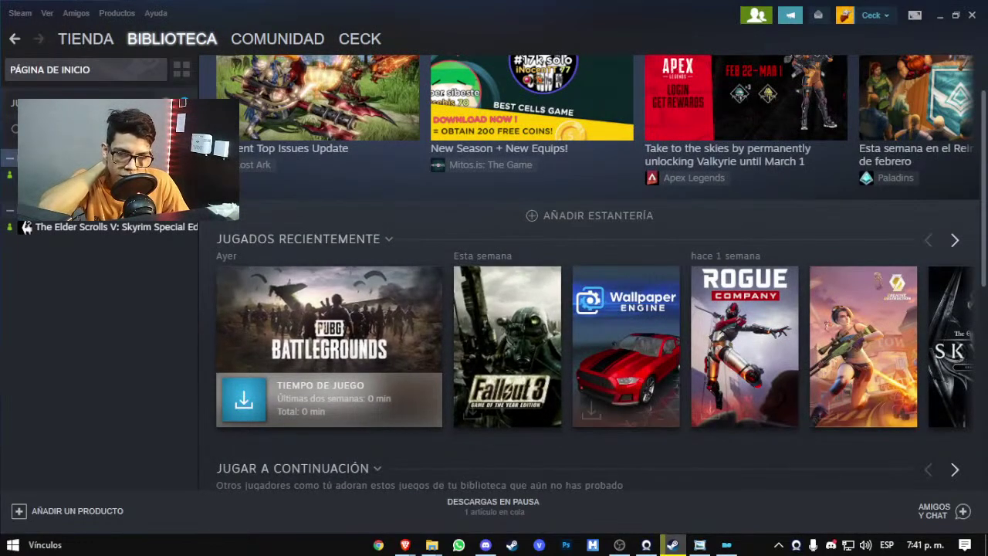
scroll(585, 301, "down", 12)
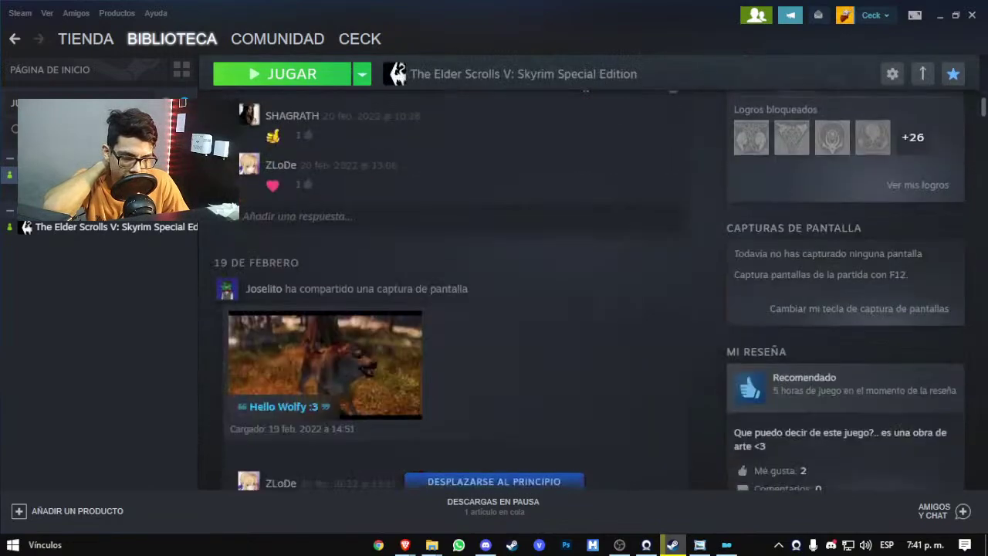
scroll(584, 293, "down", 5)
scroll(586, 294, "up", 8)
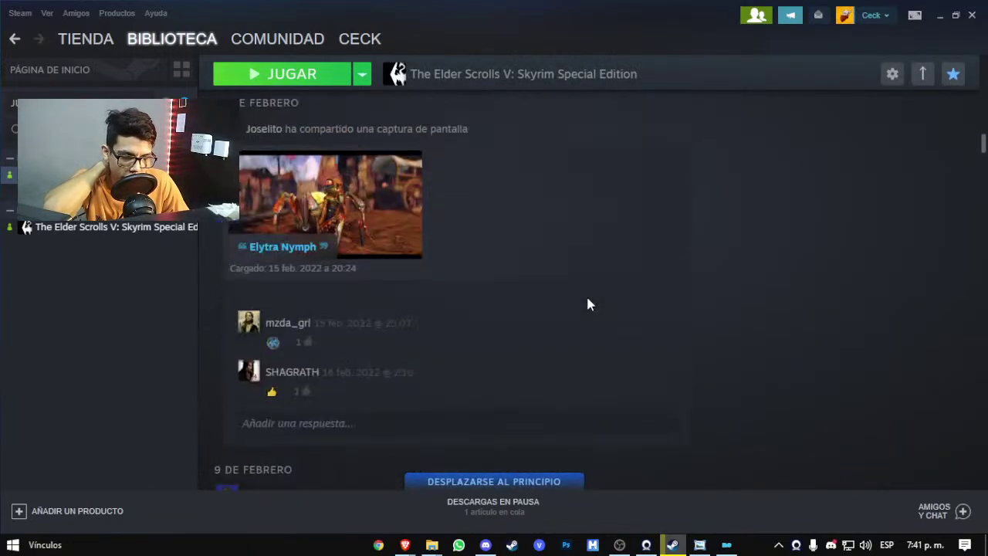
scroll(586, 303, "up", 10)
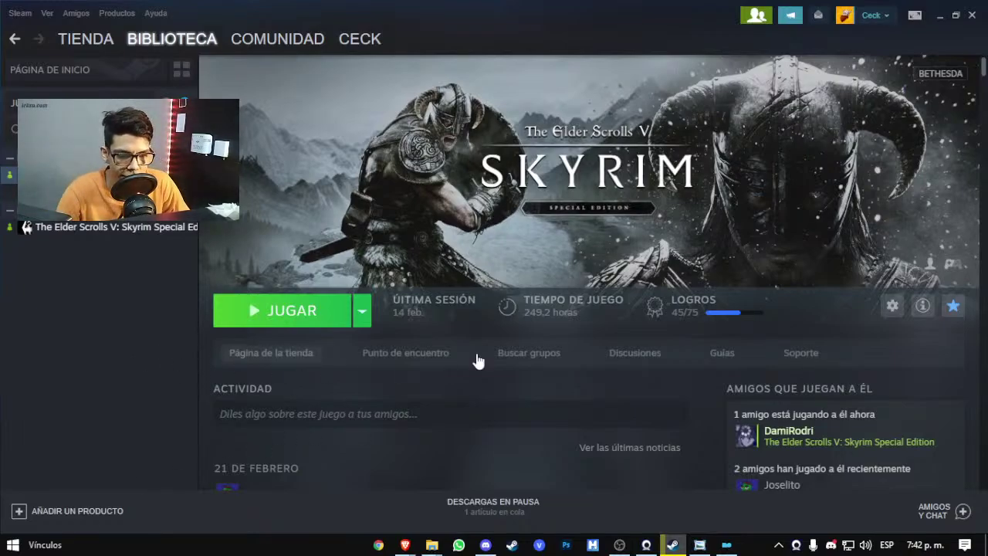
Step: Leave the Steam game page, switch to Mod Organizer 2 and maximize its window
scroll(551, 341, "down", 5)
scroll(551, 342, "up", 5)
left_click(726, 544)
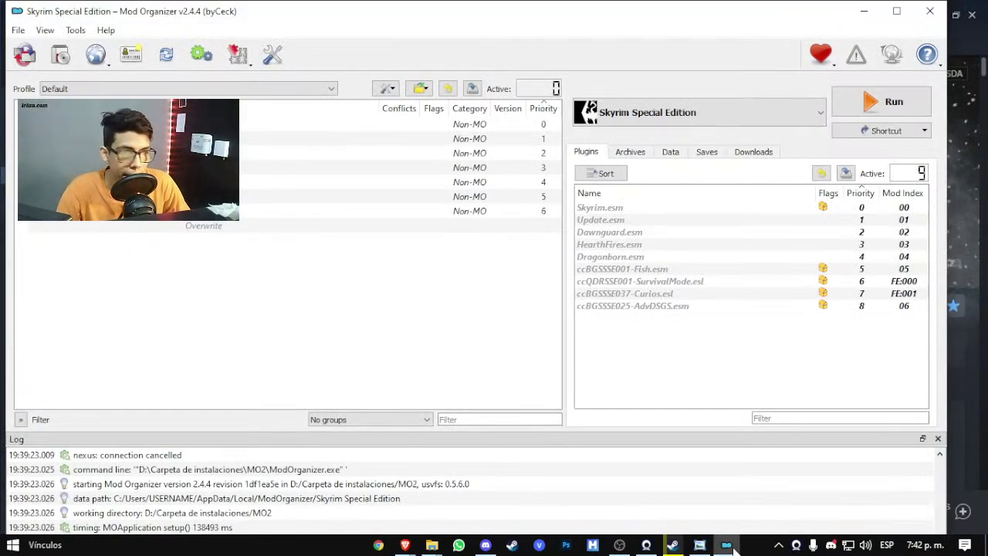
left_click(896, 11)
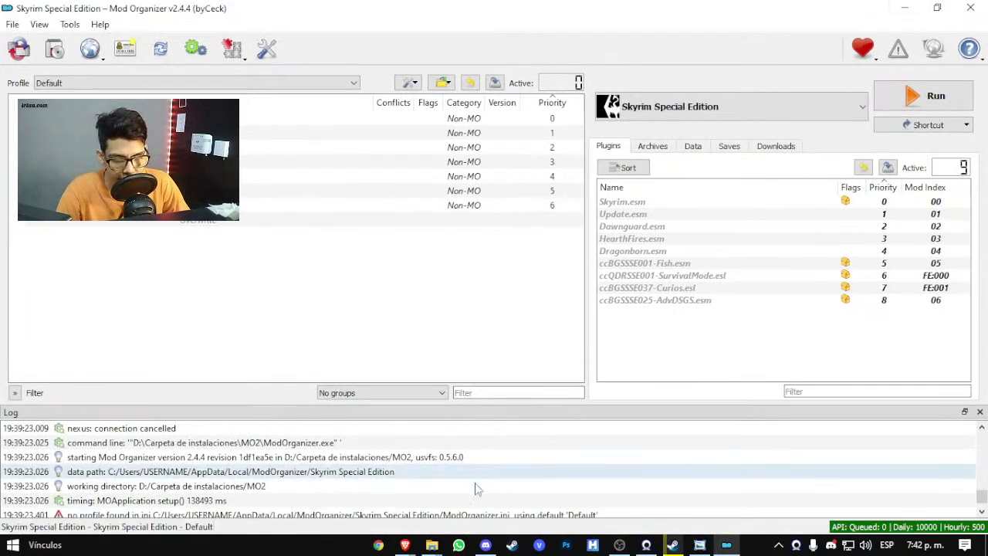
Step: Switch to the Brave browser, search the web for "enb series" in a new tab and open the TES Skyrim SE result
mouse_move(404, 544)
left_click(343, 506)
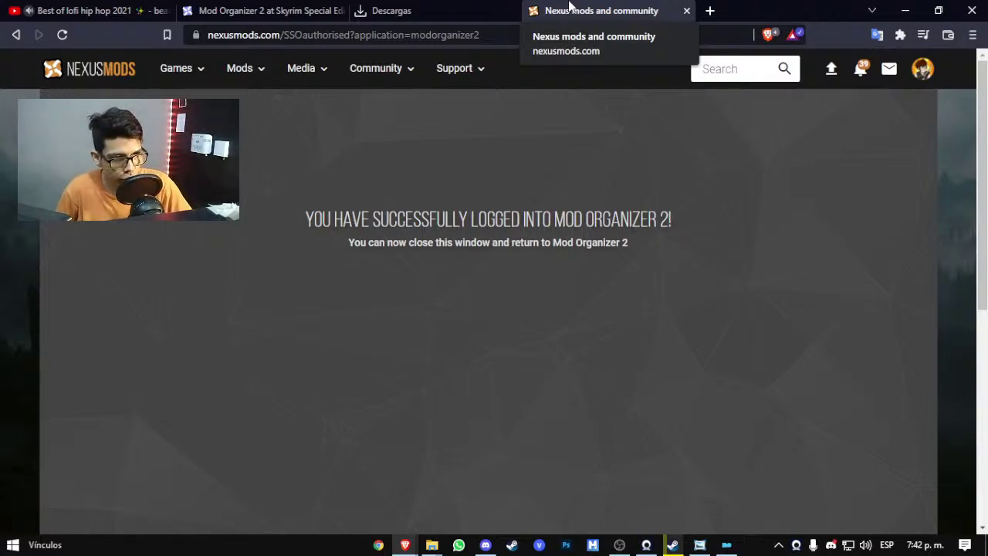
left_click(710, 10)
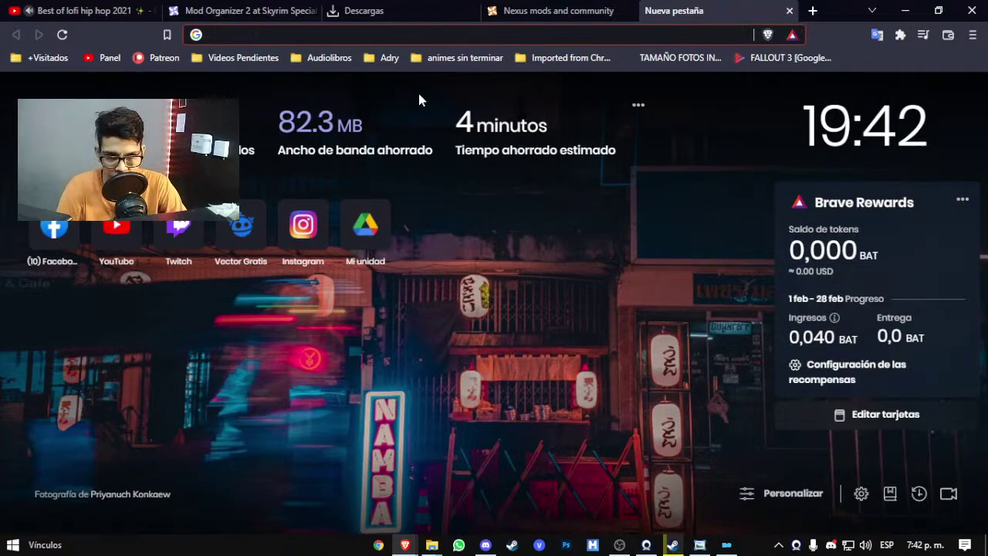
type("enb")
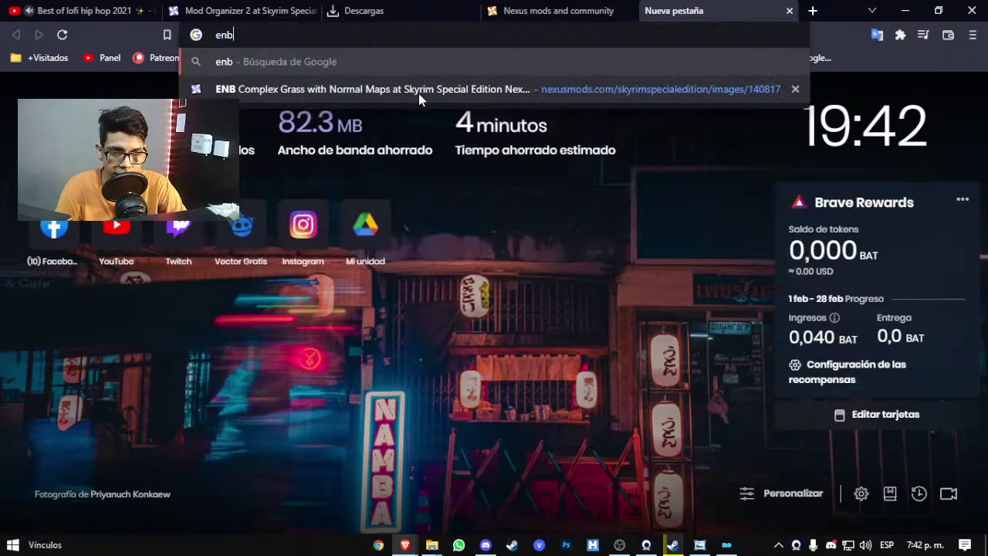
type(" sere")
key("BackSpace")
type("ies")
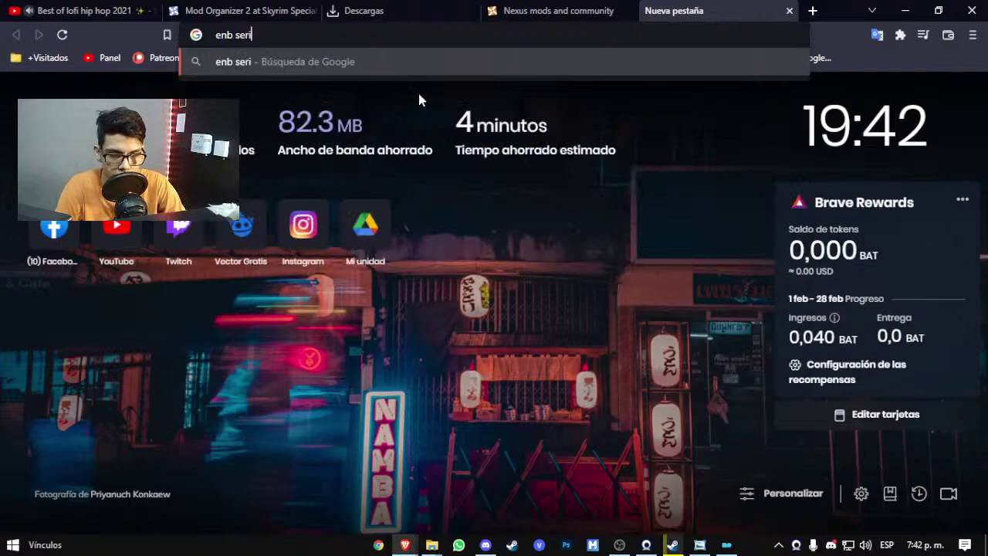
key("Return")
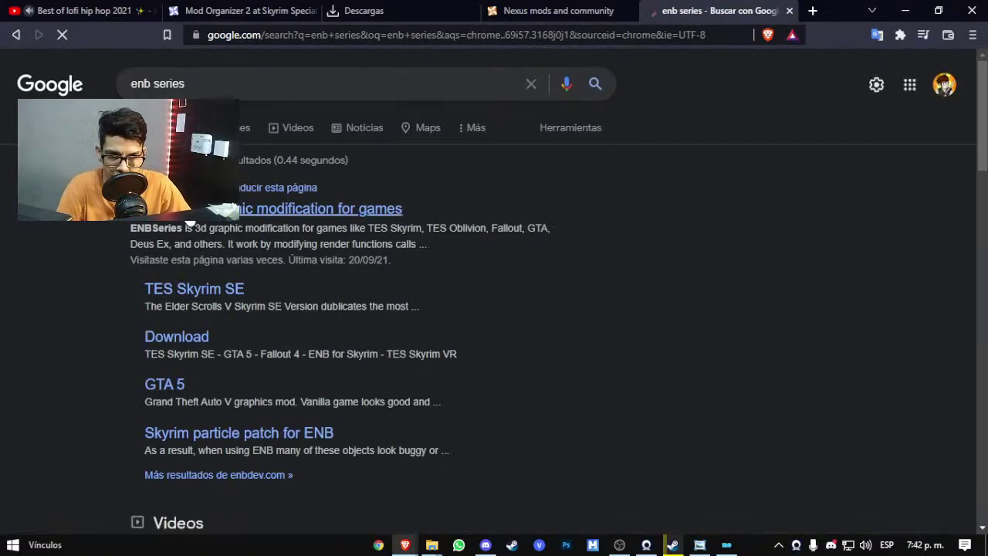
left_click(202, 298)
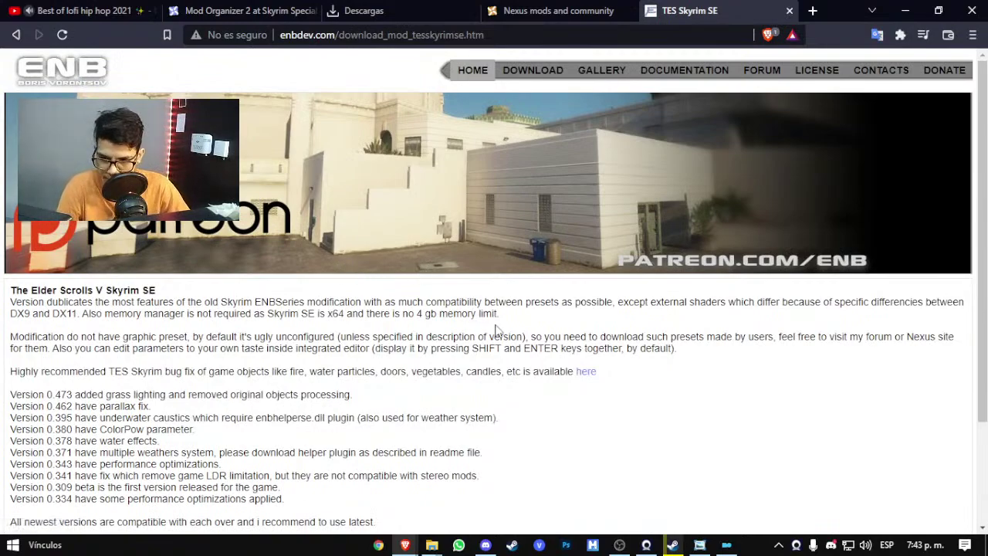
Step: Open the v0.473 page of ENBSeries for Skyrim SE and download the archive
scroll(501, 328, "down", 3)
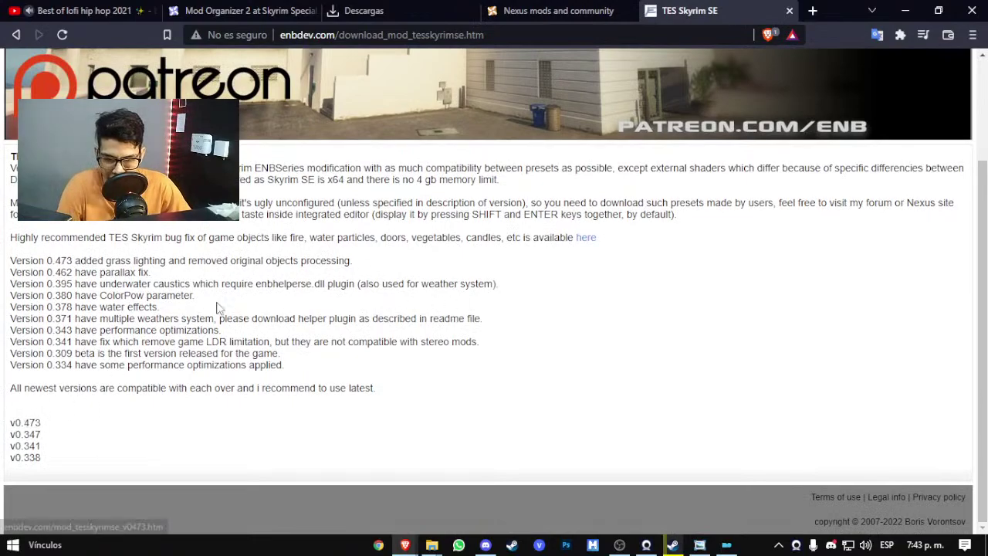
scroll(216, 309, "up", 2)
scroll(192, 351, "down", 2)
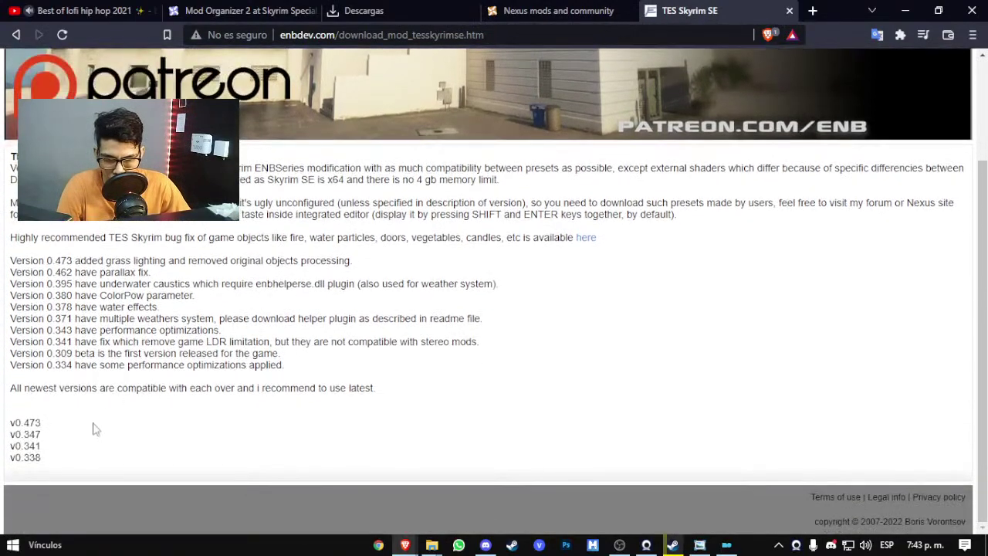
left_click(27, 427)
scroll(27, 427, "down", 10)
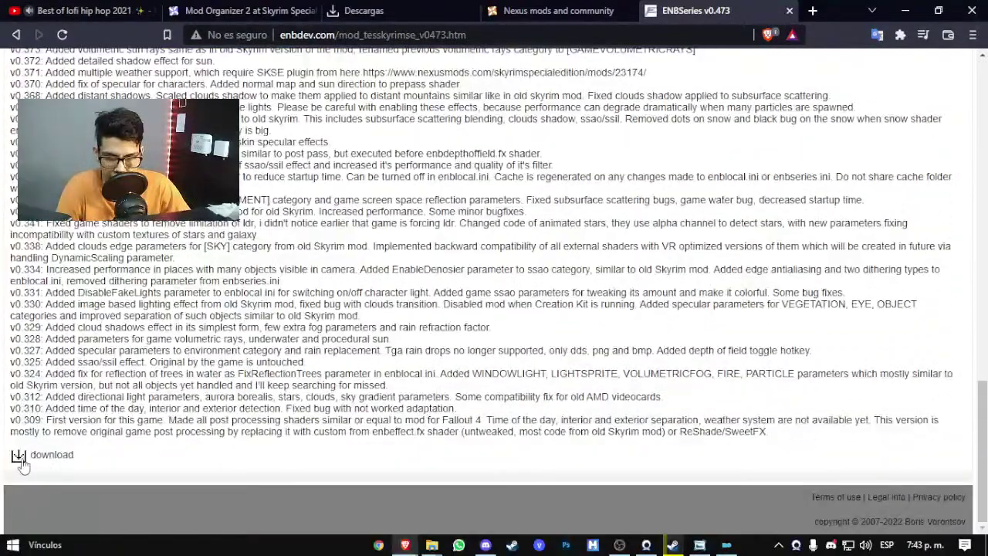
left_click(23, 455)
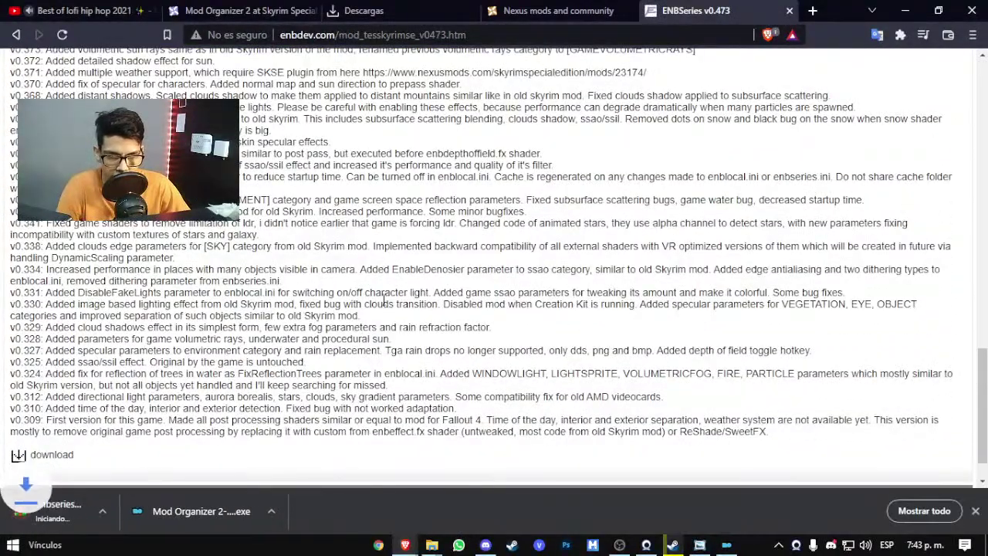
Step: Show the browser's full download list and clear its finished entries
left_click(922, 510)
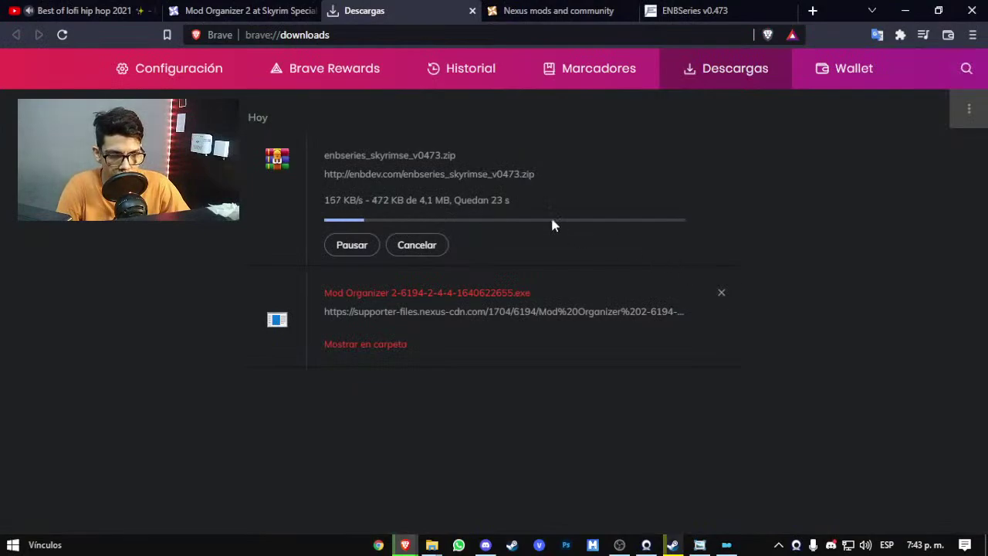
left_click(969, 108)
left_click(916, 117)
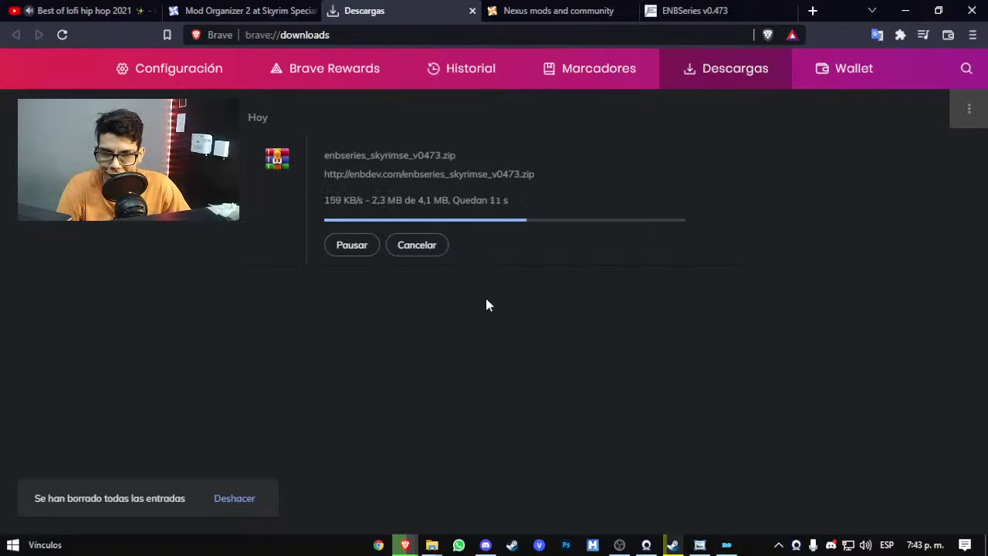
Step: Return to Mod Organizer 2, choose Skyrim Special Edition Launcher as the executable and run it
left_click(729, 545)
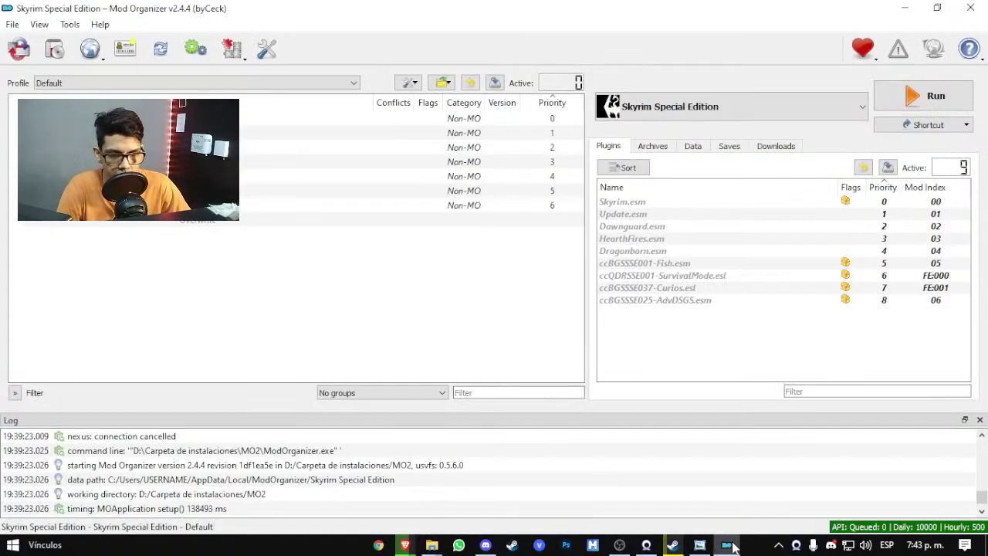
left_click(729, 545)
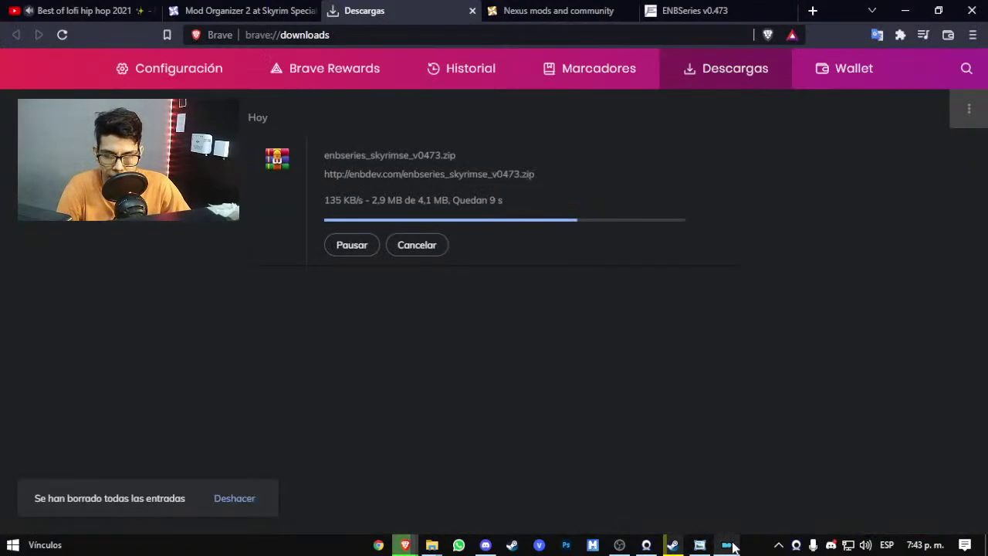
left_click(726, 545)
left_click(737, 112)
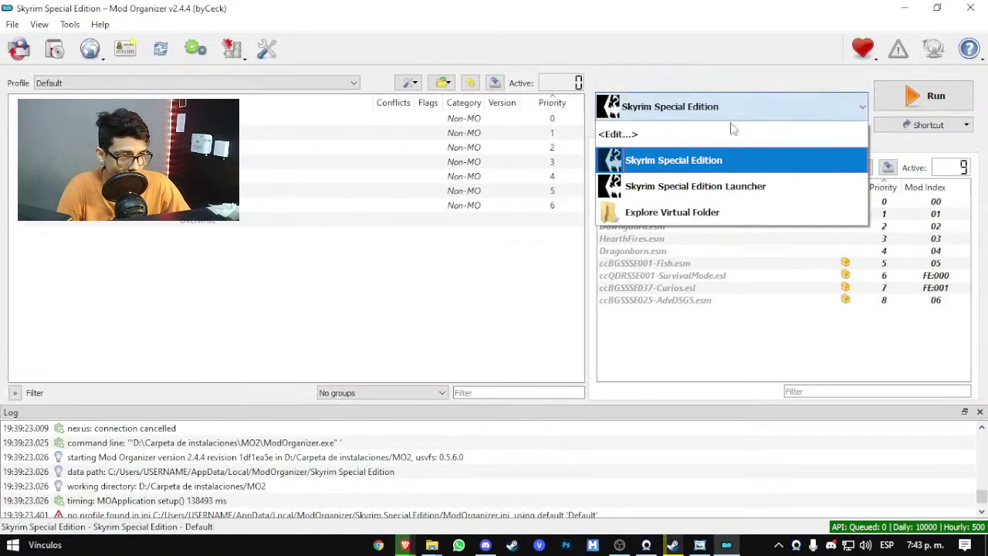
left_click(733, 159)
left_click(926, 96)
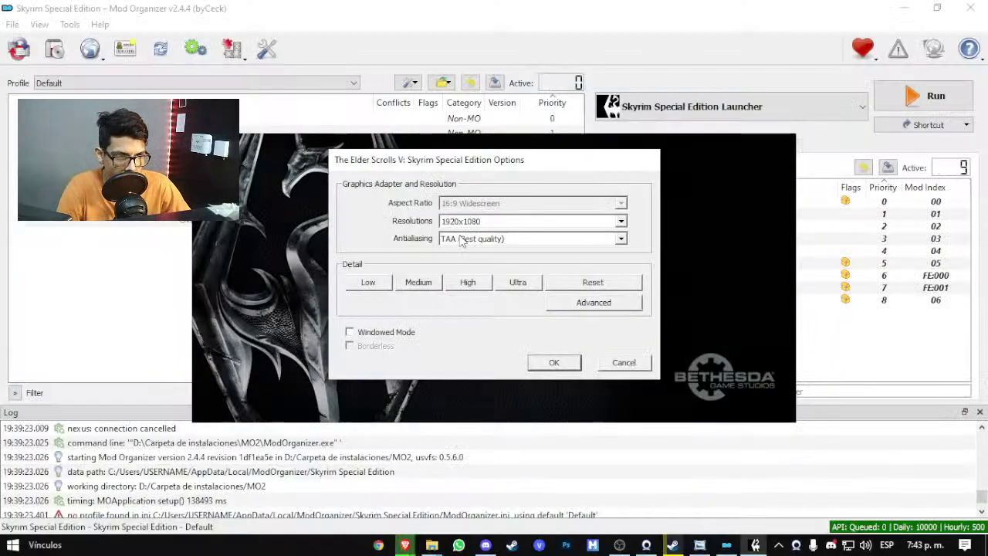
Step: Set the game resolution to 1366x768 in the launcher options, accept the settings and exit the launcher
left_click(621, 221)
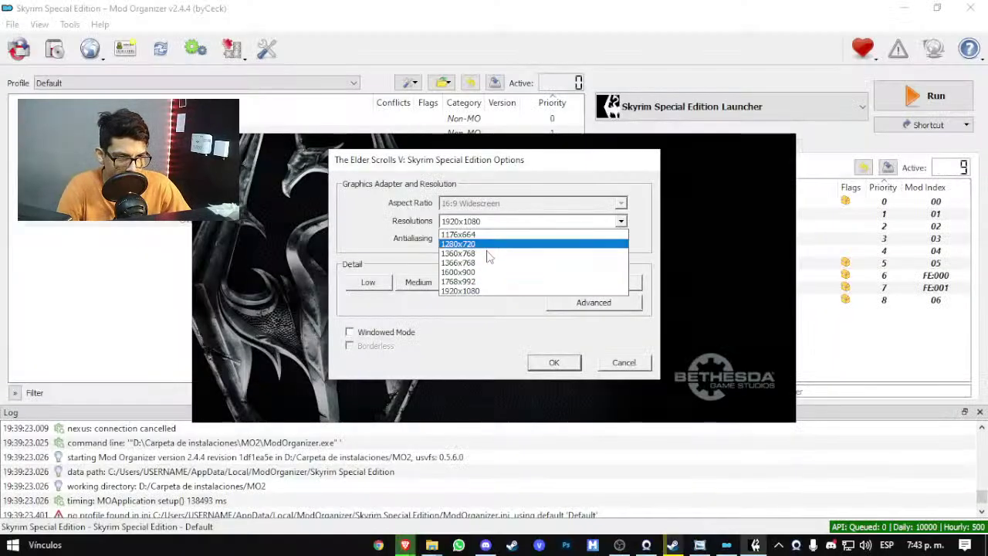
left_click(495, 263)
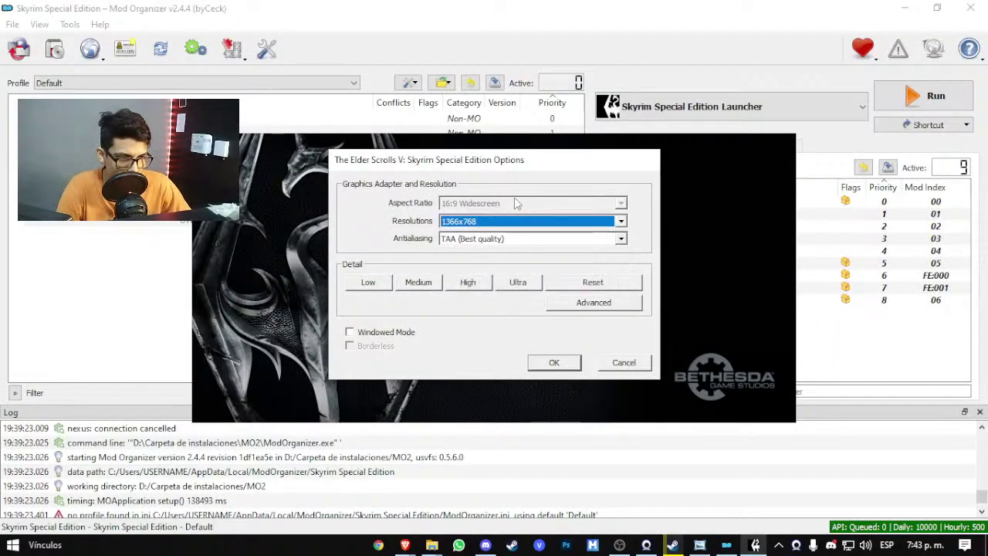
left_click(558, 364)
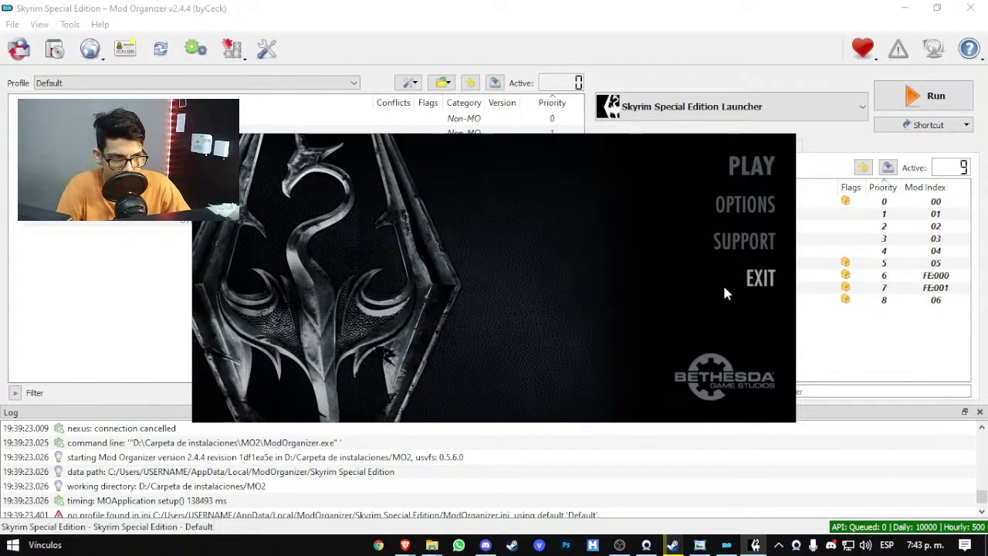
left_click(725, 289)
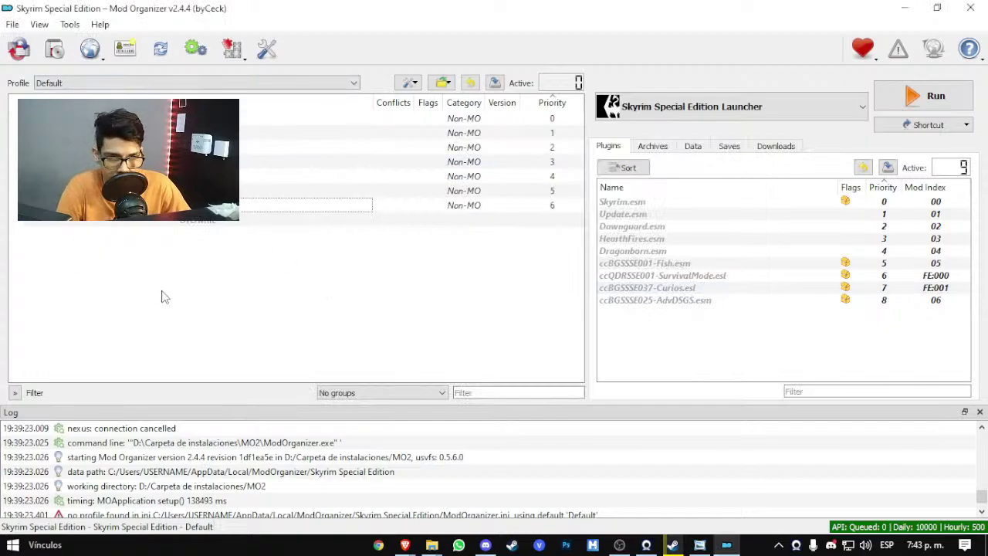
Step: Set Skyrim Special Edition as the executable to run in Mod Organizer 2
left_click(683, 108)
left_click(683, 134)
key("Escape")
left_click(685, 108)
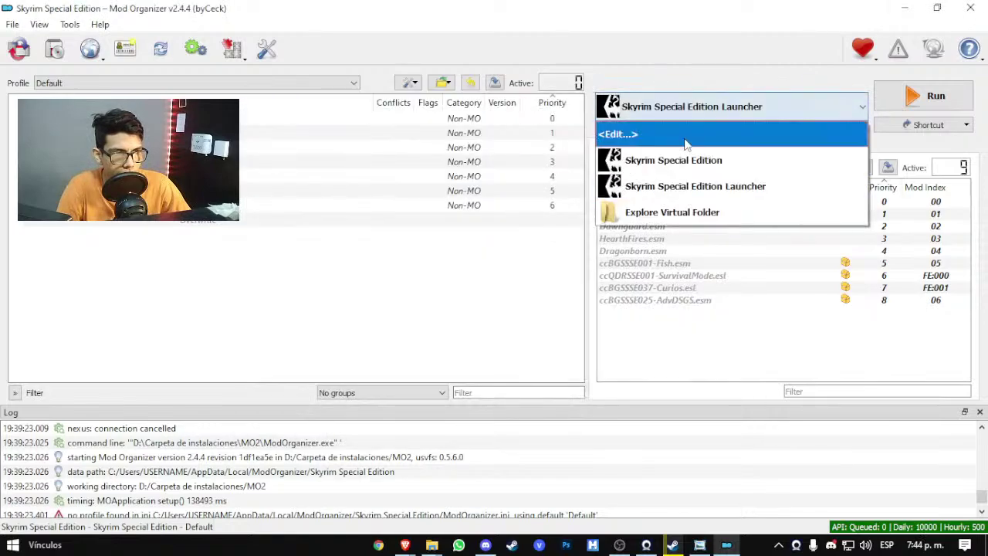
left_click(673, 160)
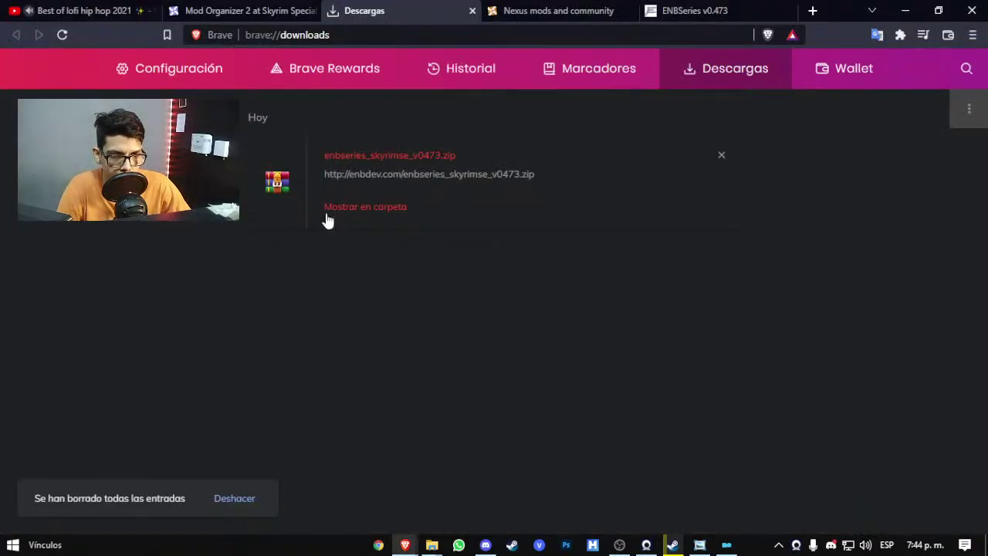
Step: Locate the downloaded enbseries_skyrimse_v0473 archive in its folder and place it on the desktop beside the Skyrim shortcut
left_click(383, 209)
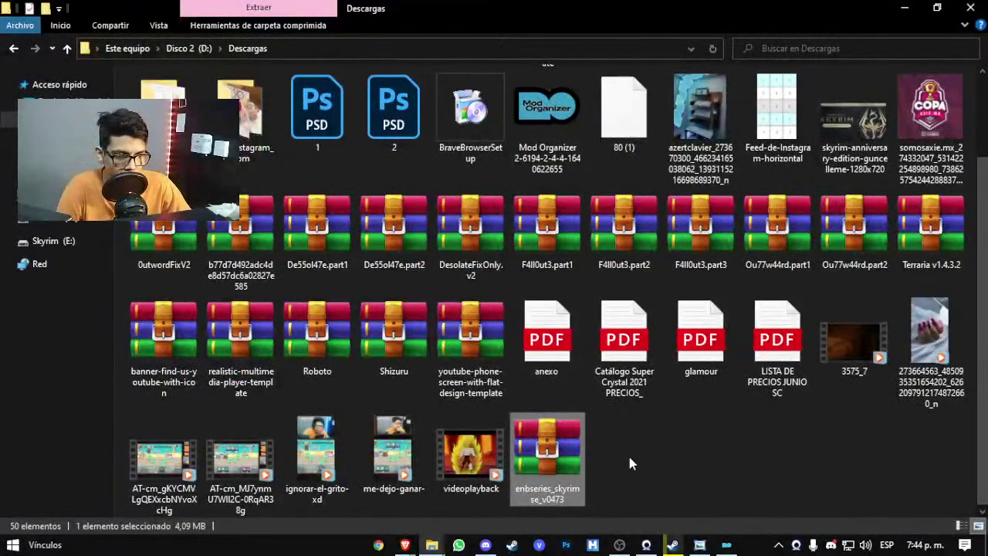
right_click(566, 448)
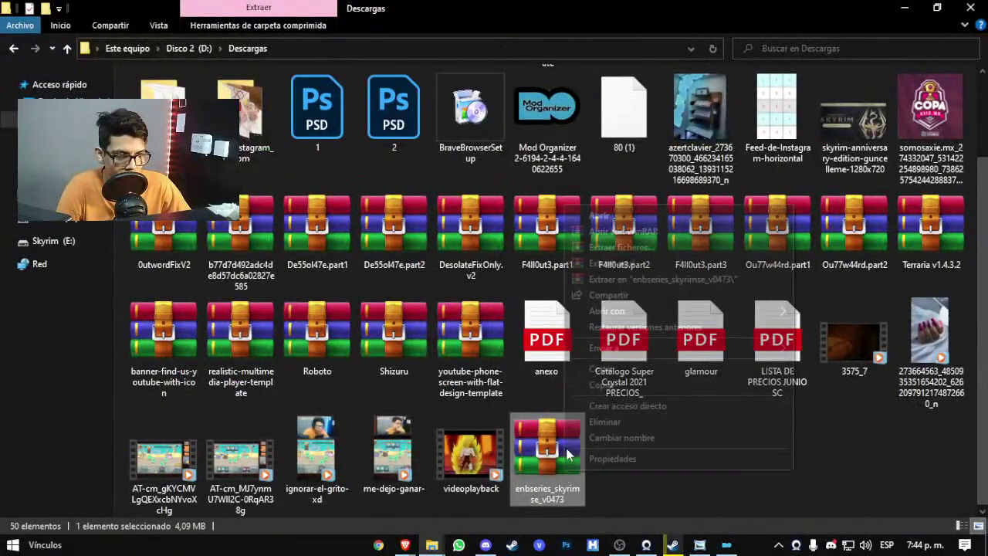
key("Escape")
key("super+d")
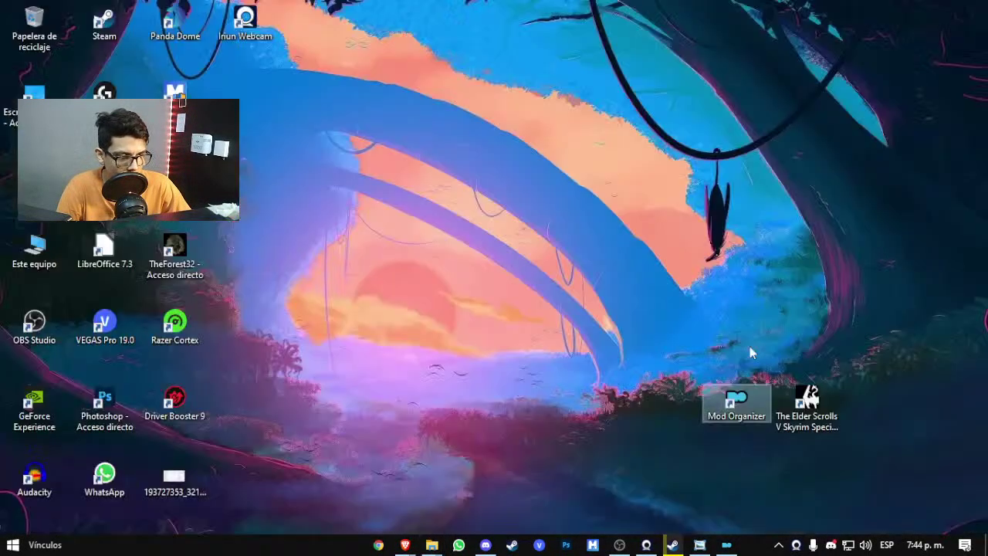
right_click(503, 213)
left_click(546, 274)
left_click_drag(526, 171, 880, 378)
right_click(788, 257)
left_click(826, 294)
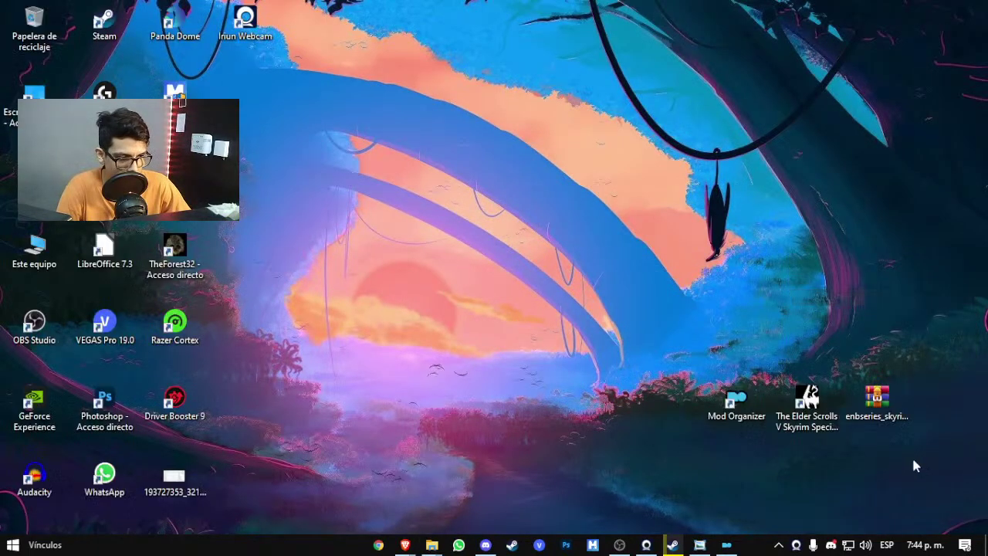
Step: Reposition the Mod Organizer, Skyrim and ENB archive icons together in the open area of the desktop
left_click_drag(913, 465, 637, 459)
left_click(728, 394)
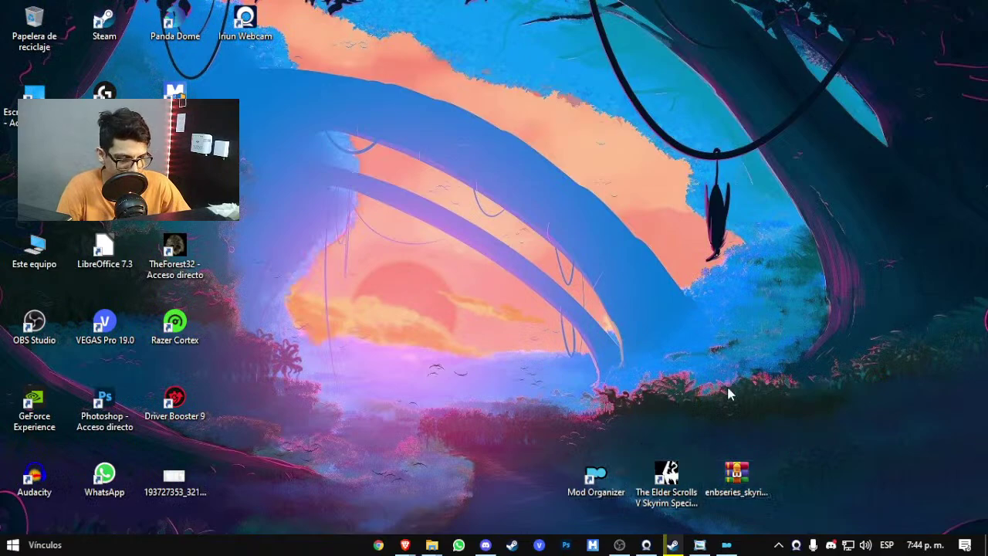
left_click_drag(779, 521, 659, 330)
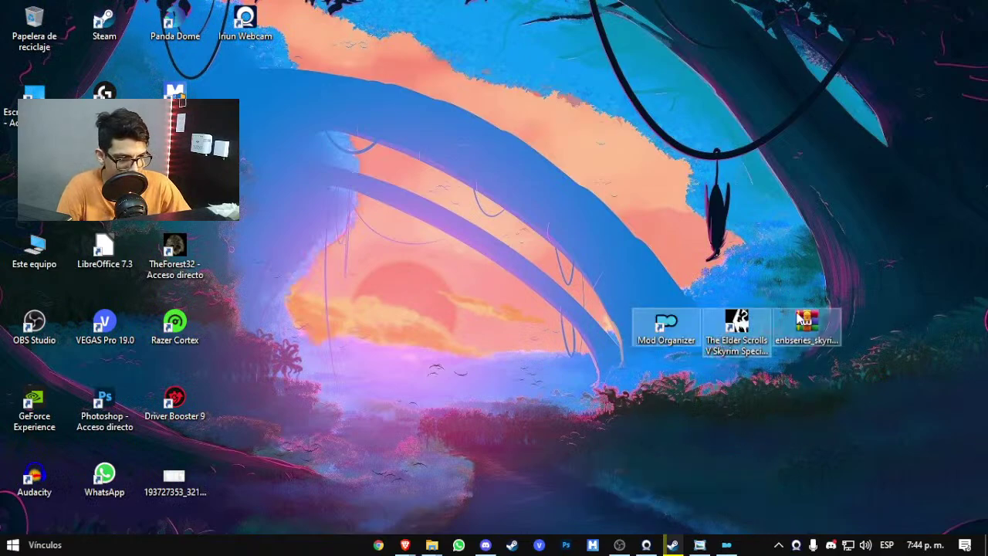
Step: Extract the ENB archive on the desktop into its own enbseries_skyrimse_v0473 folder
right_click(799, 320)
left_click(799, 320)
right_click(800, 320)
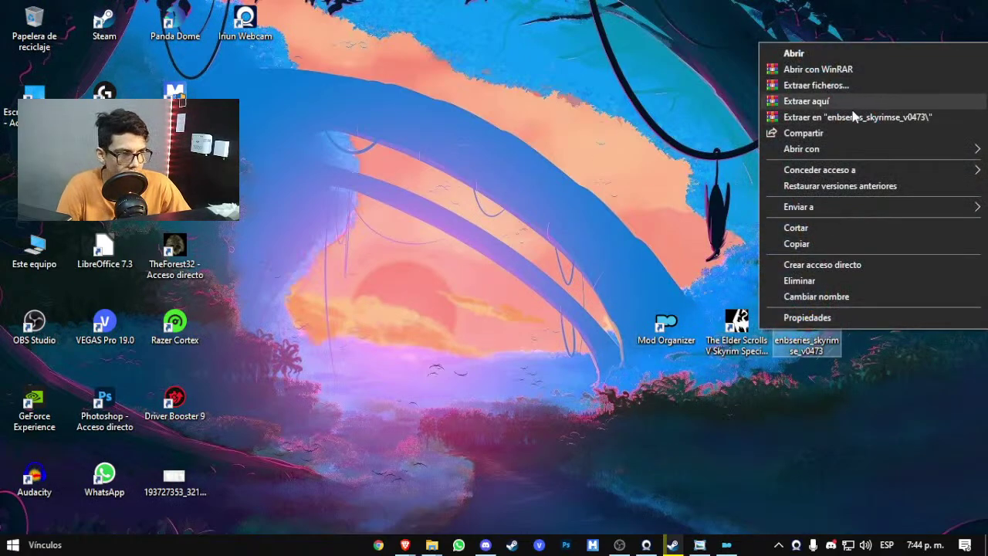
left_click(853, 117)
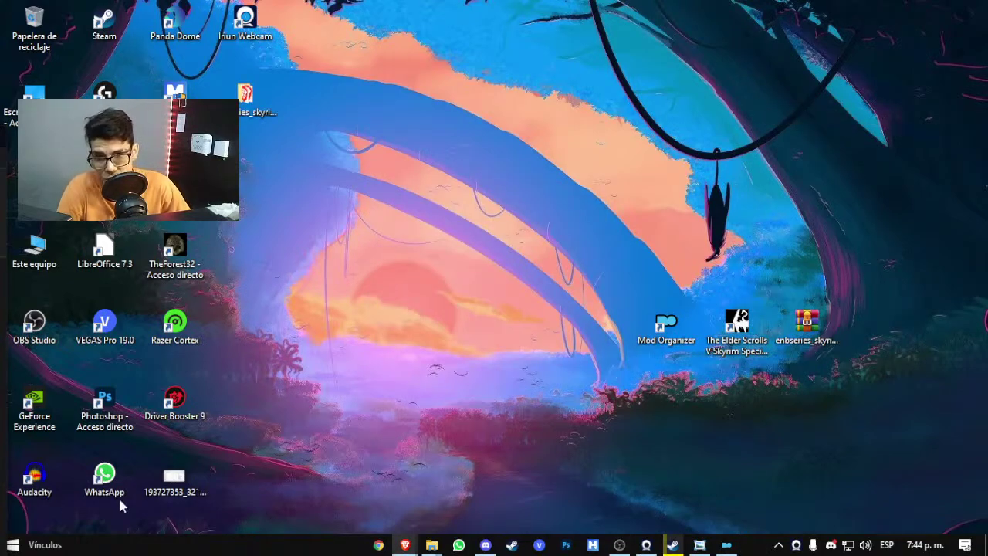
Step: Move the extracted enbseries_skyrimse_v0473 folder next to its archive on the desktop and open it
left_click_drag(246, 96, 864, 333)
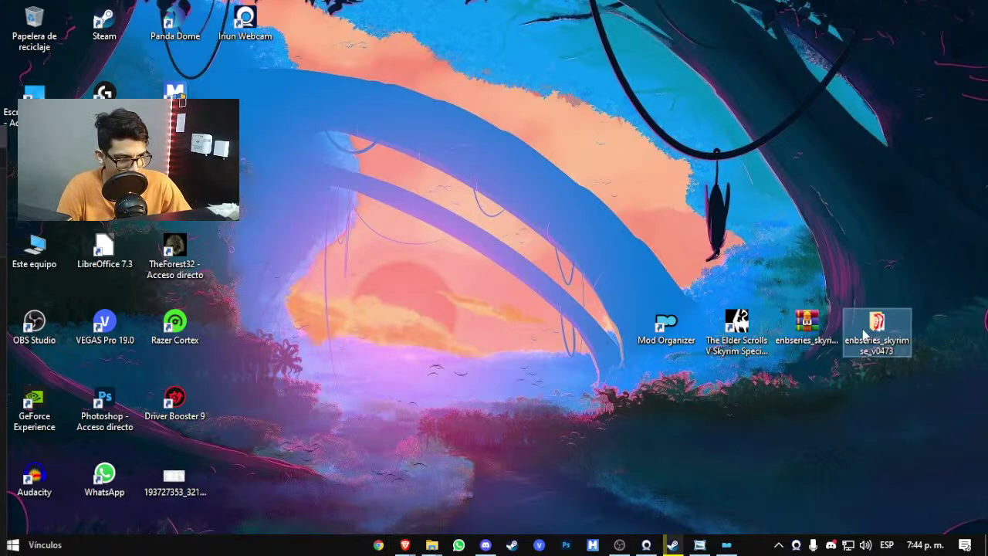
double_click(864, 336)
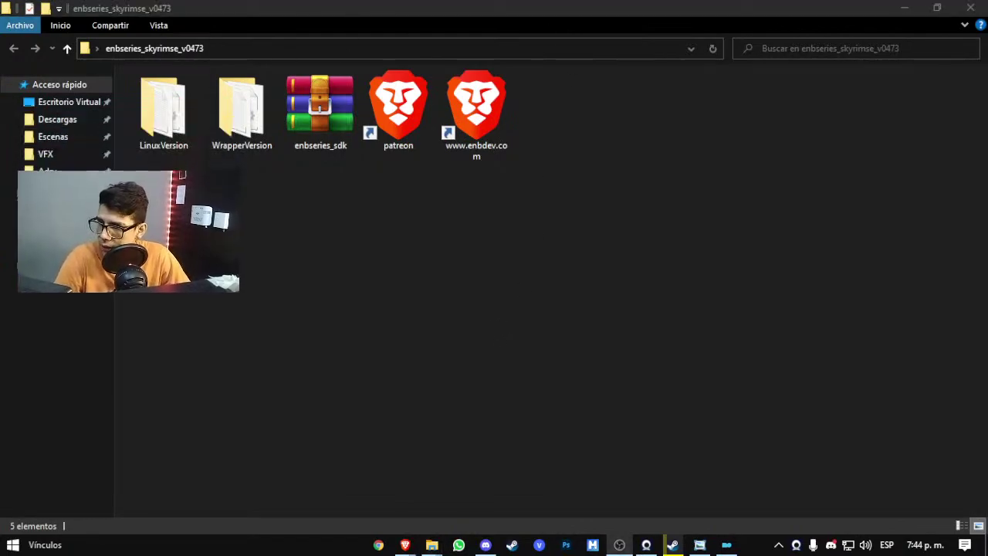
left_click(358, 293)
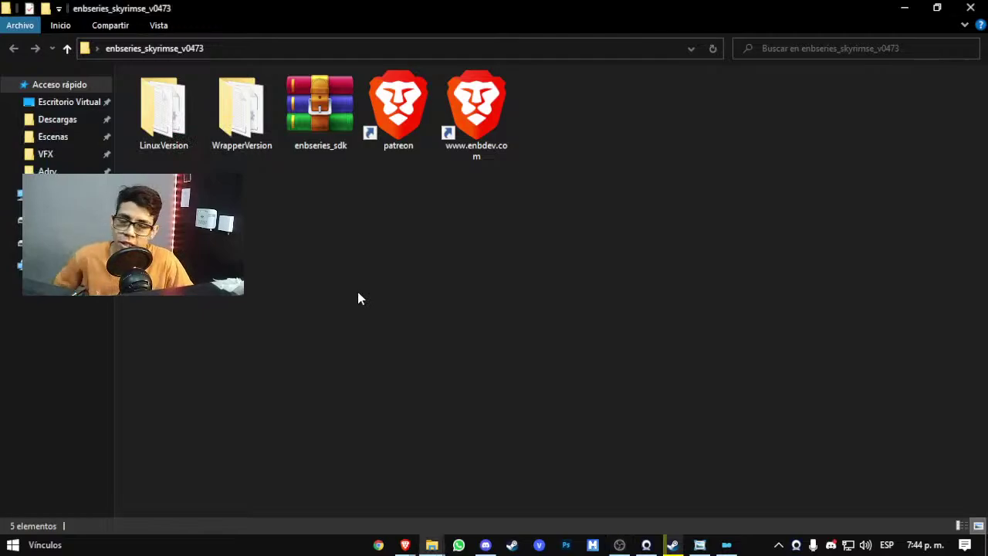
Step: Open the WrapperVersion folder inside enbseries_skyrimse_v0473
left_click(224, 137)
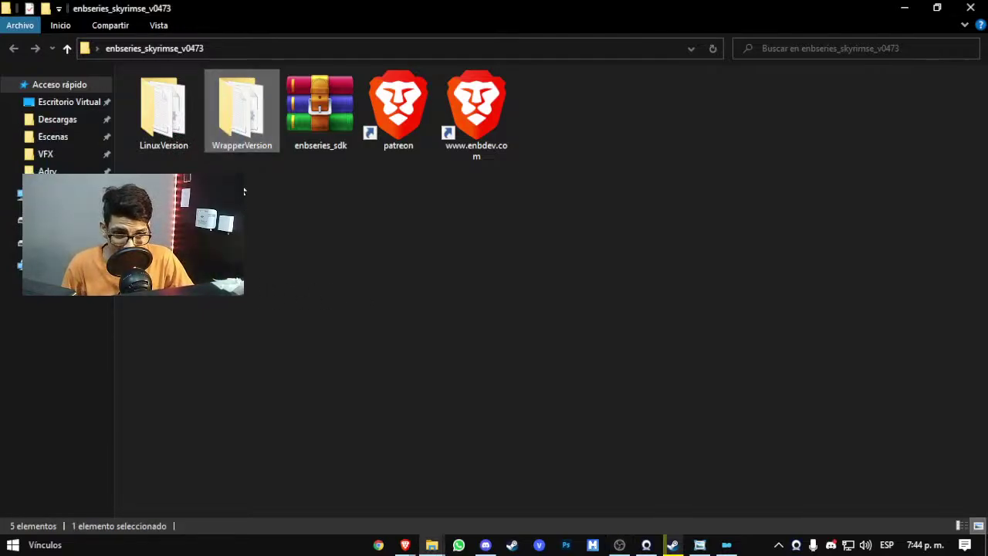
left_click(230, 172)
left_click(245, 133)
double_click(245, 133)
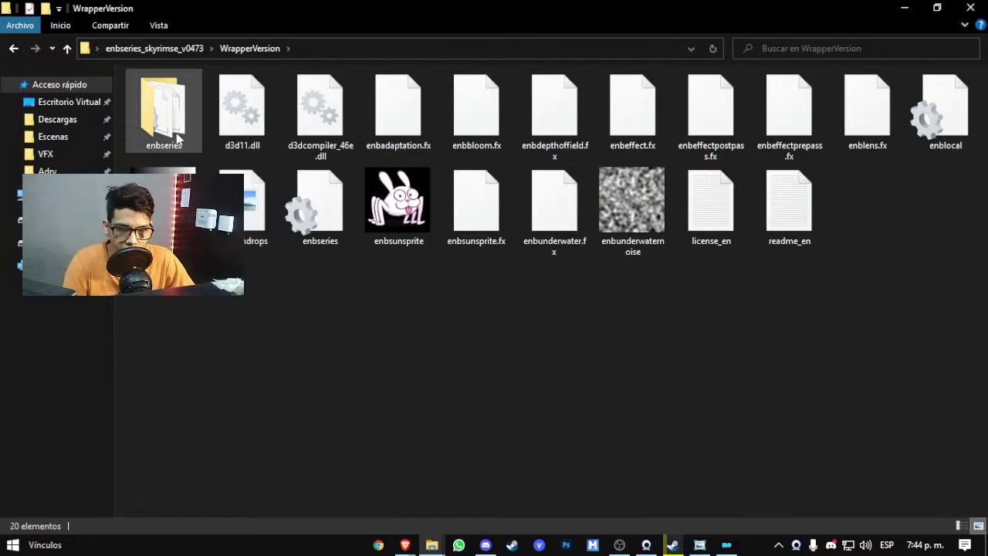
Step: Copy the enbseries folder together with d3d11.dll, d3dcompiler_46e.dll, the enbseries settings file and enblocal from WrapperVersion
left_click(164, 108)
left_click(233, 108, "ctrl")
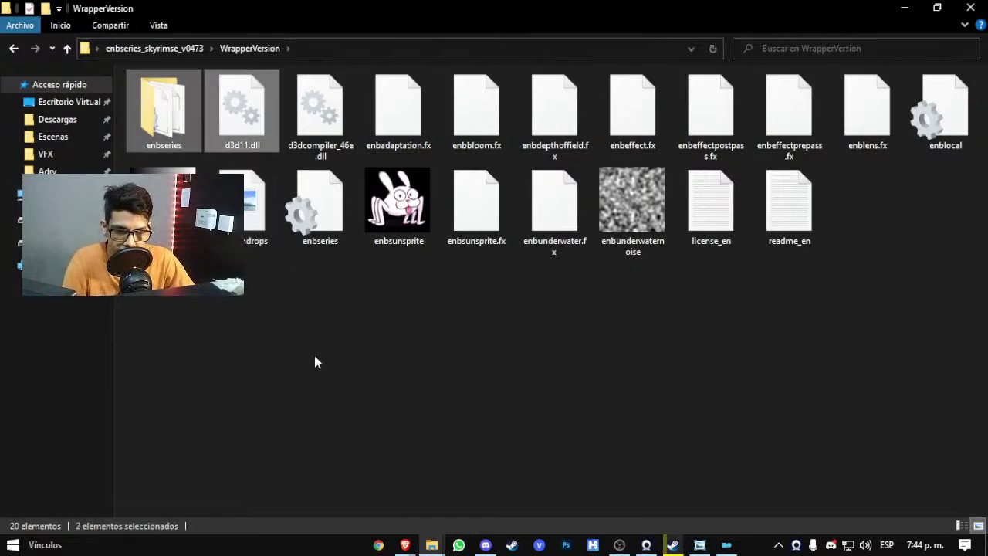
left_click(323, 124, "ctrl")
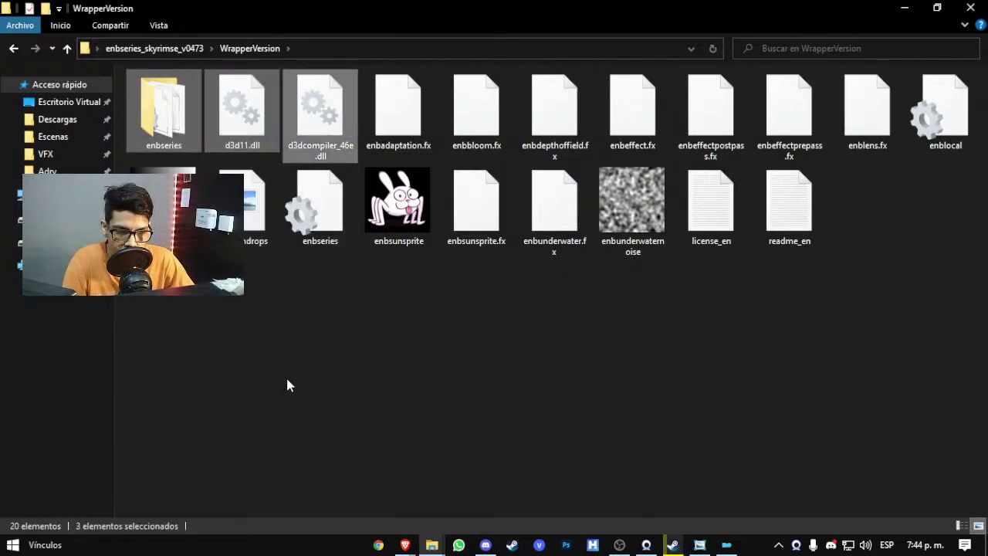
left_click(316, 220, "ctrl")
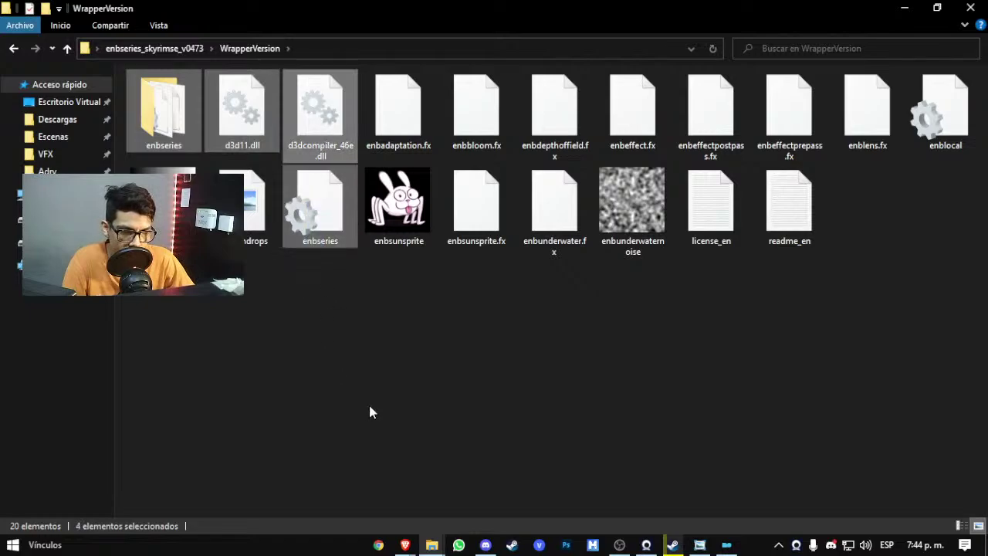
left_click(953, 151, "ctrl")
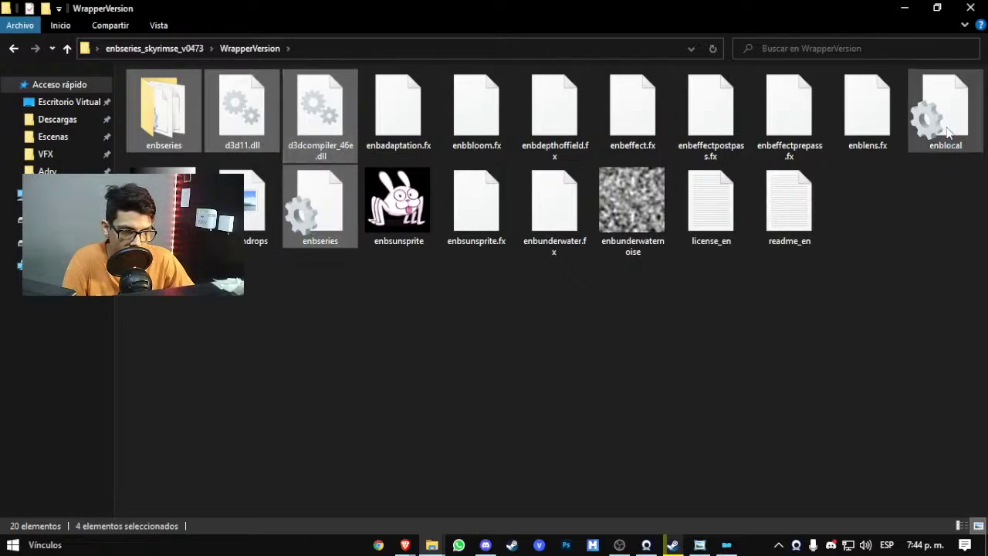
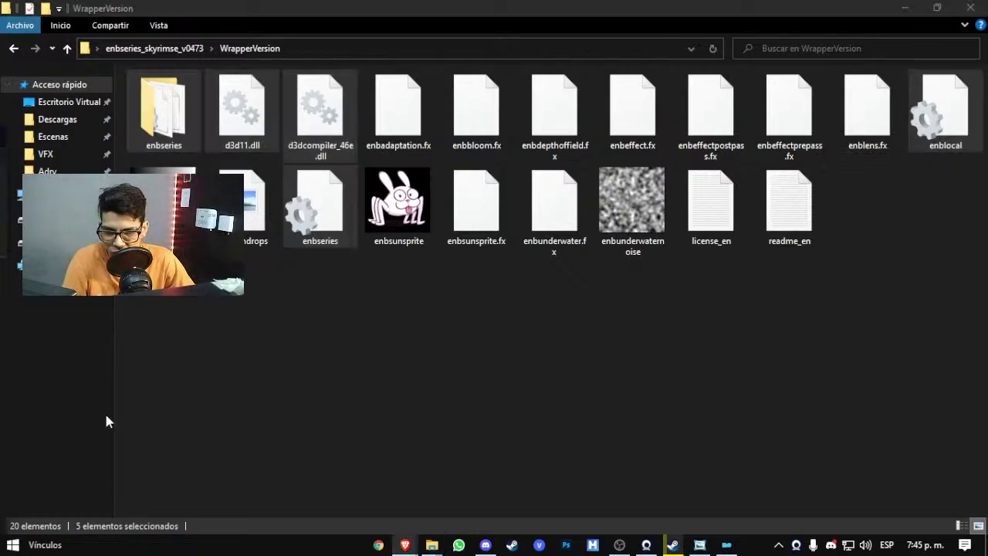
right_click(323, 133)
left_click(359, 288)
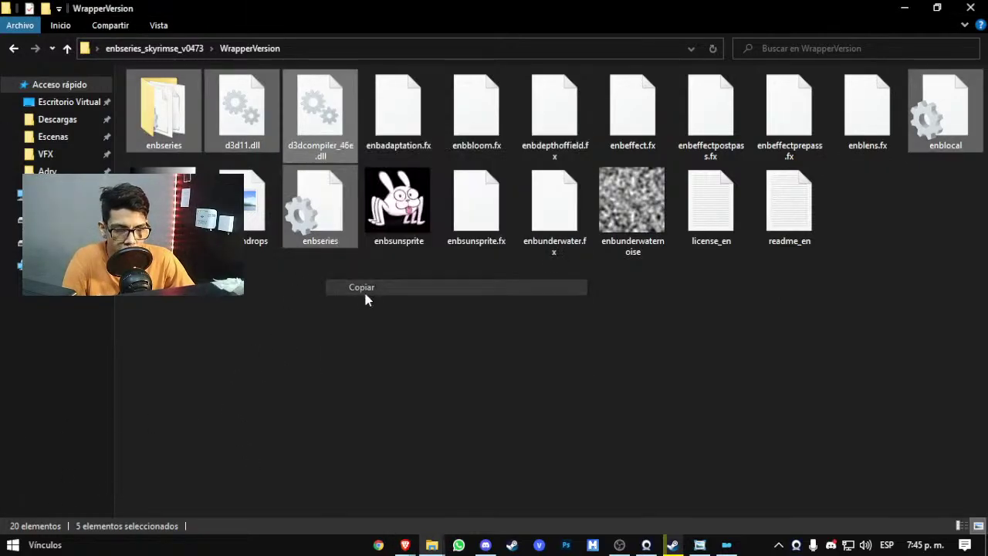
Step: Paste the copied ENB files into the Skyrim Special Edition game folder and refresh its contents
left_click(904, 8)
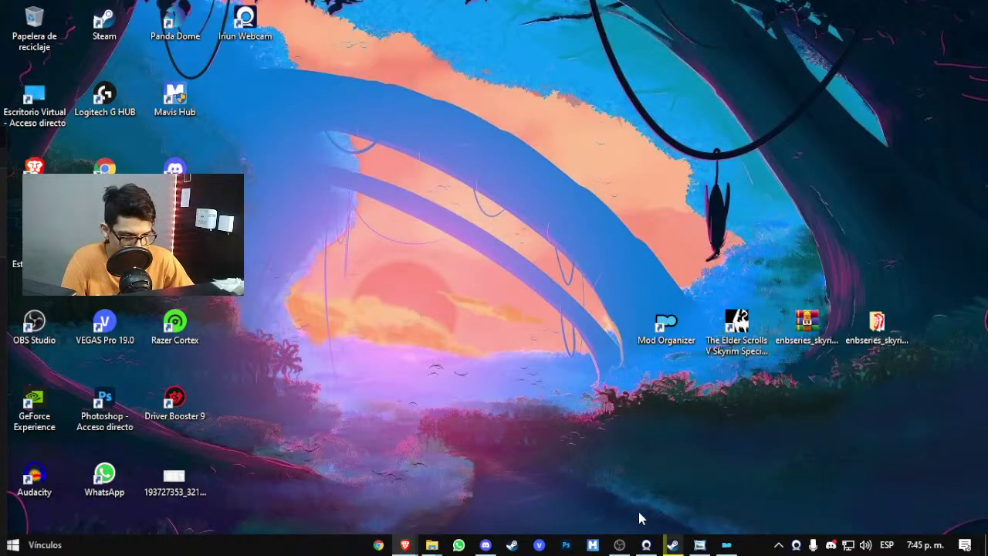
mouse_move(432, 545)
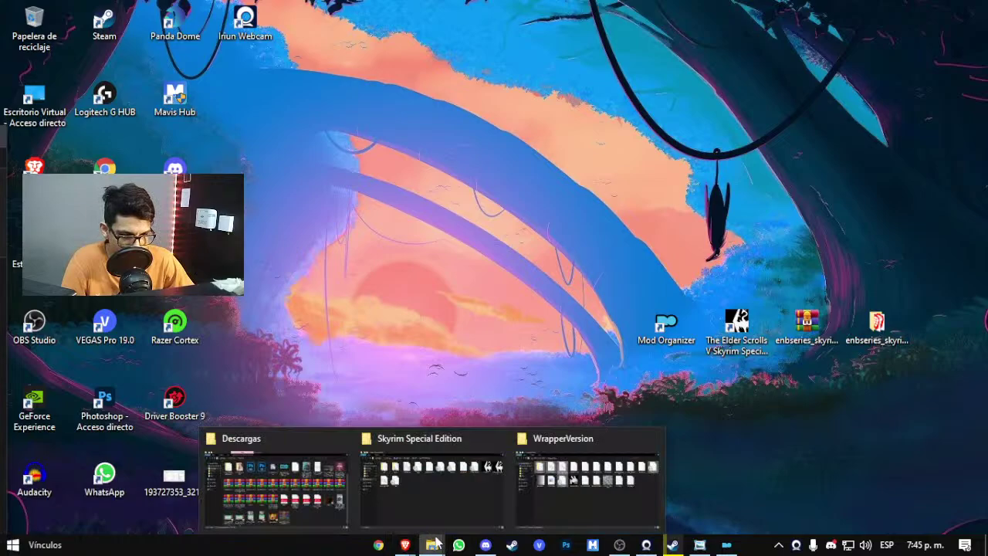
left_click(551, 494)
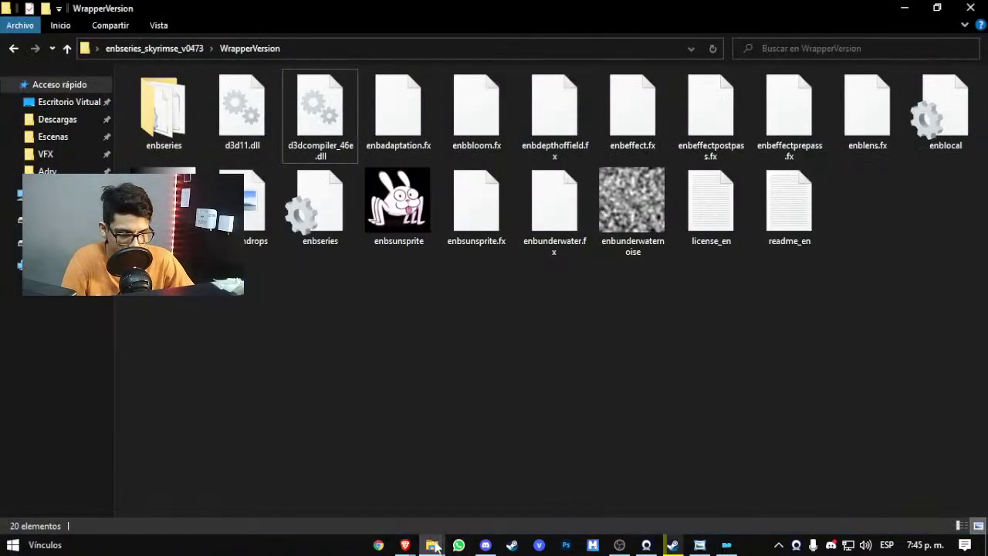
mouse_move(435, 545)
left_click(430, 482)
right_click(350, 192)
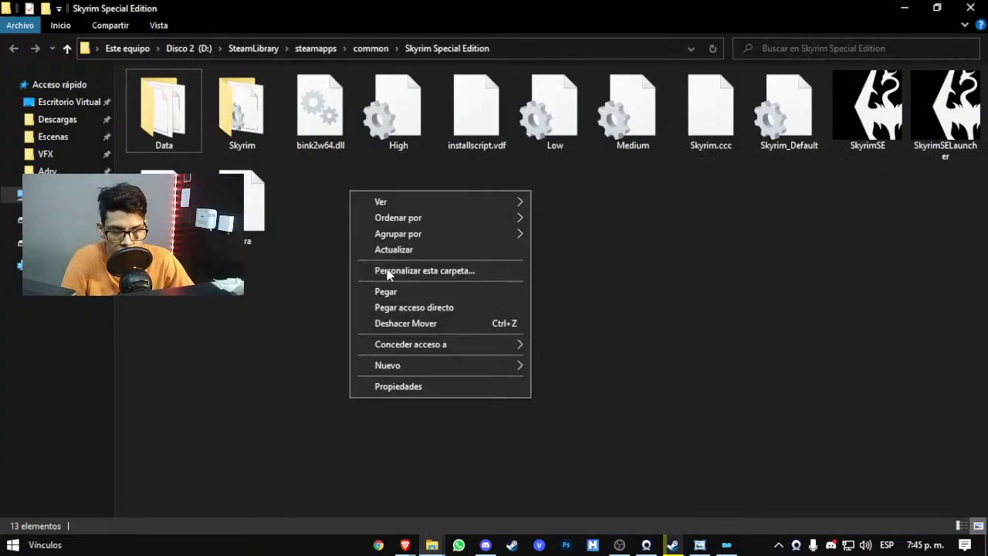
left_click(378, 290)
right_click(360, 301)
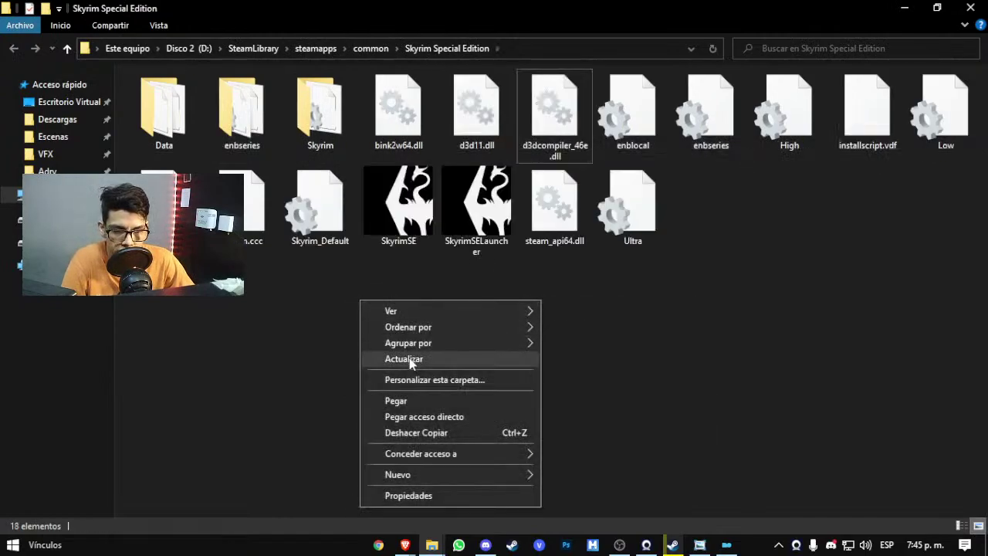
left_click(410, 359)
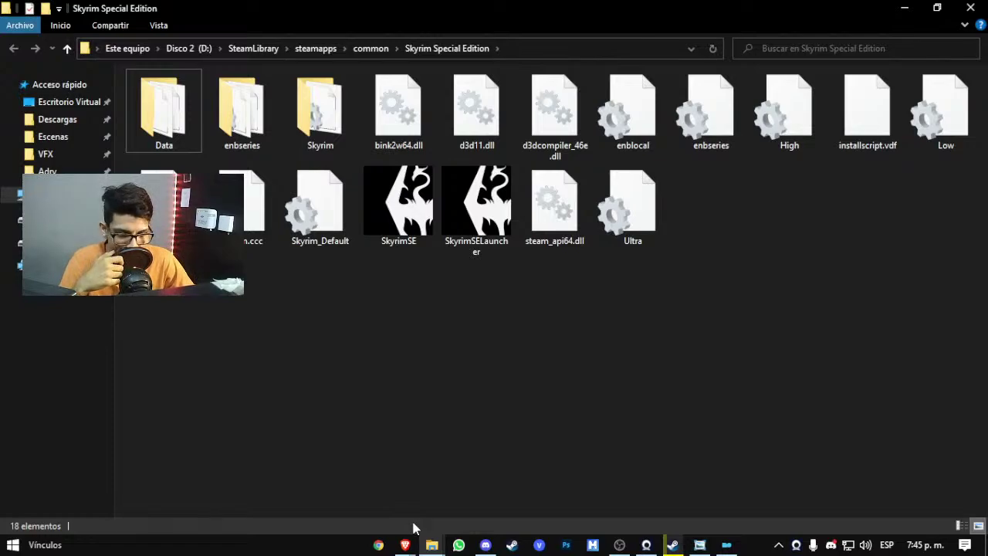
Step: Switch to the Brave browser and return to the header of the Mod Organizer 2 page on Nexus Mods
mouse_move(406, 540)
left_click(382, 505)
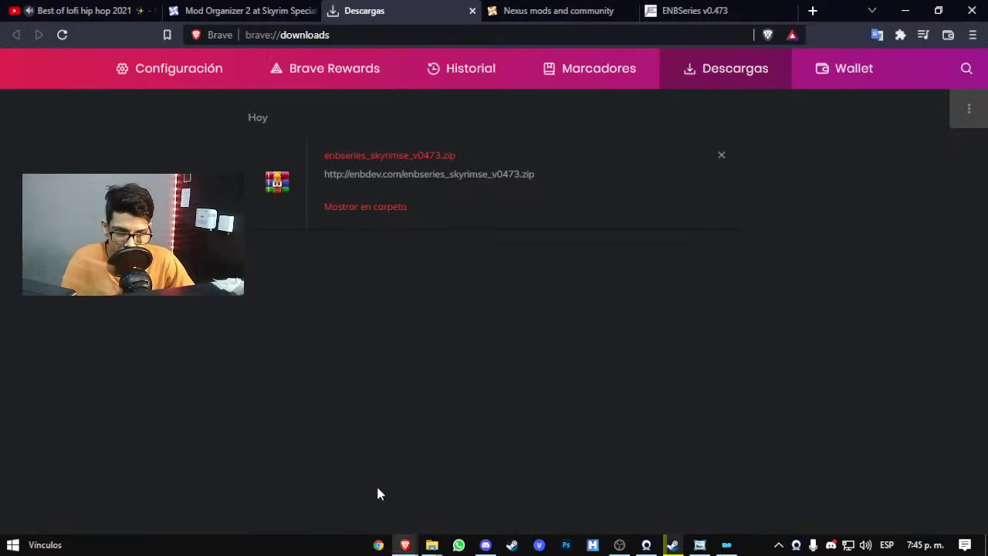
left_click(569, 6)
left_click(294, 7)
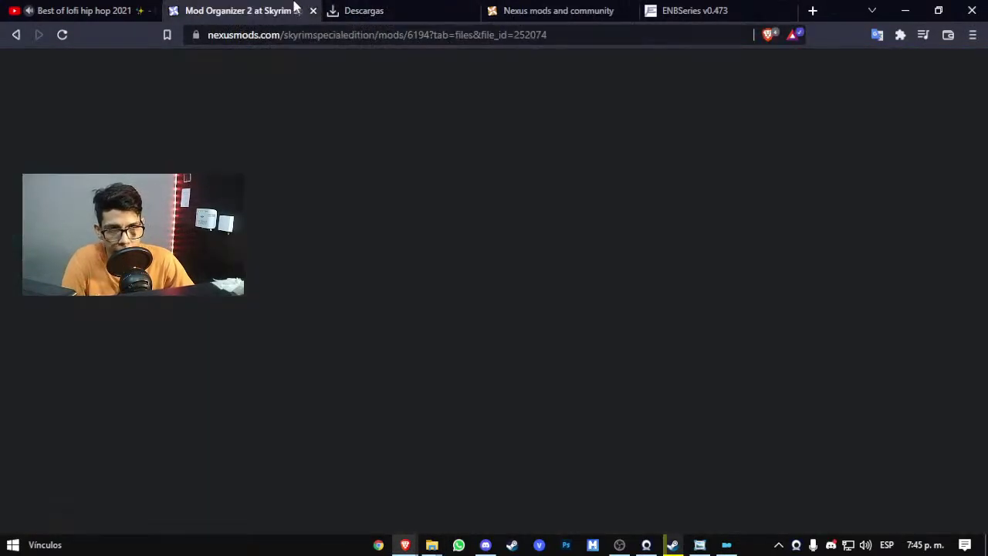
scroll(713, 294, "up", 4)
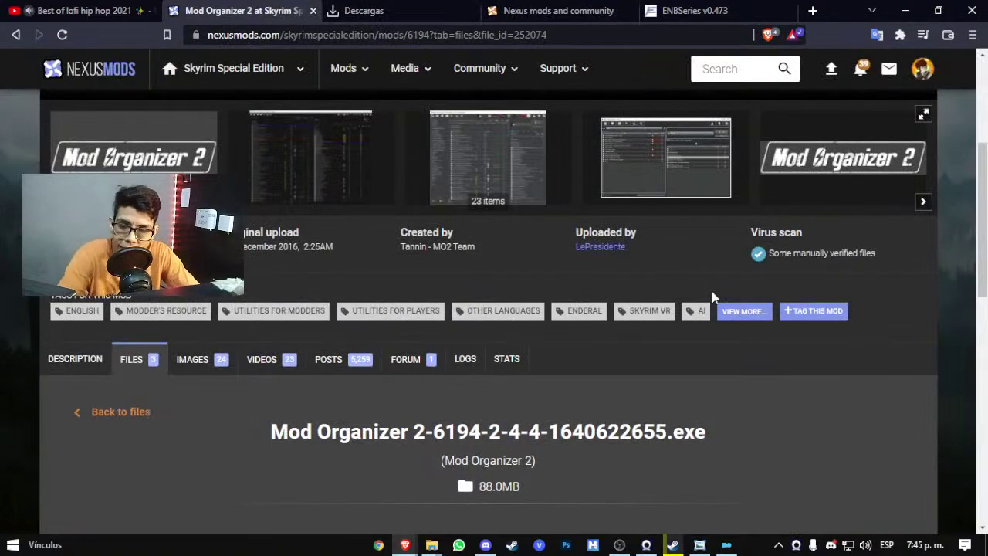
scroll(711, 291, "up", 3)
Step: Search Nexus Mods for "rudy" and open the file list of Rudy ENB SE for Obsidian Weathers - LUX - ELFX
mouse_move(554, 331)
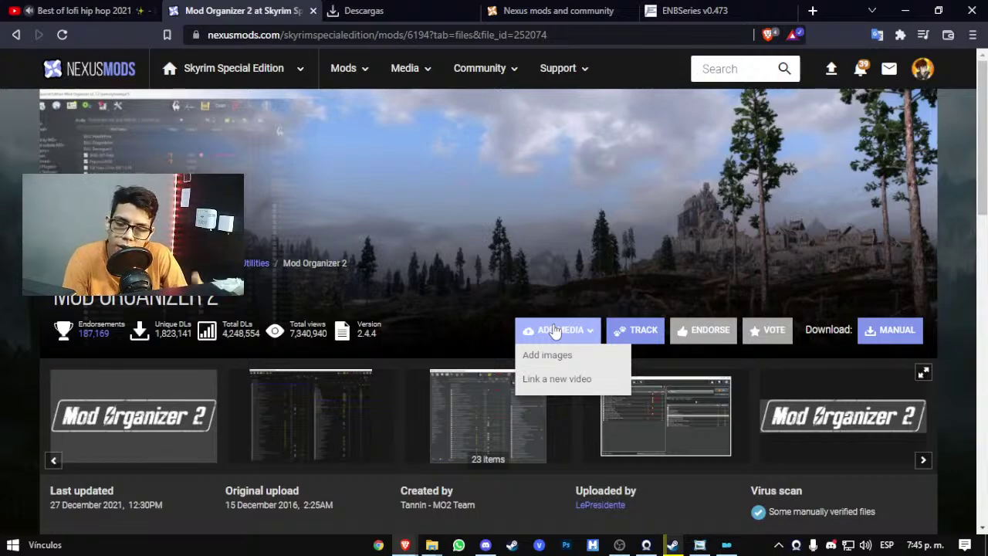
left_click(700, 72)
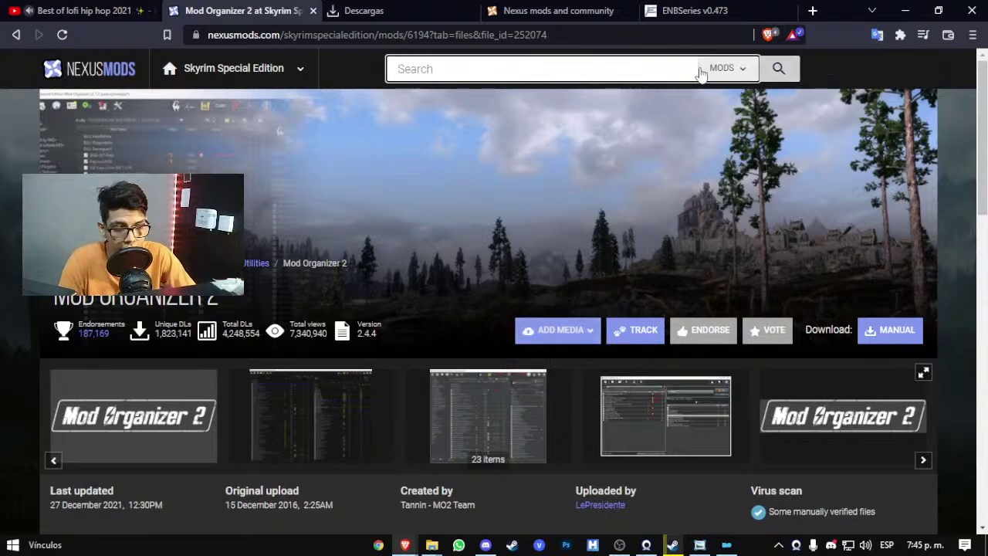
type("ry")
type("dy")
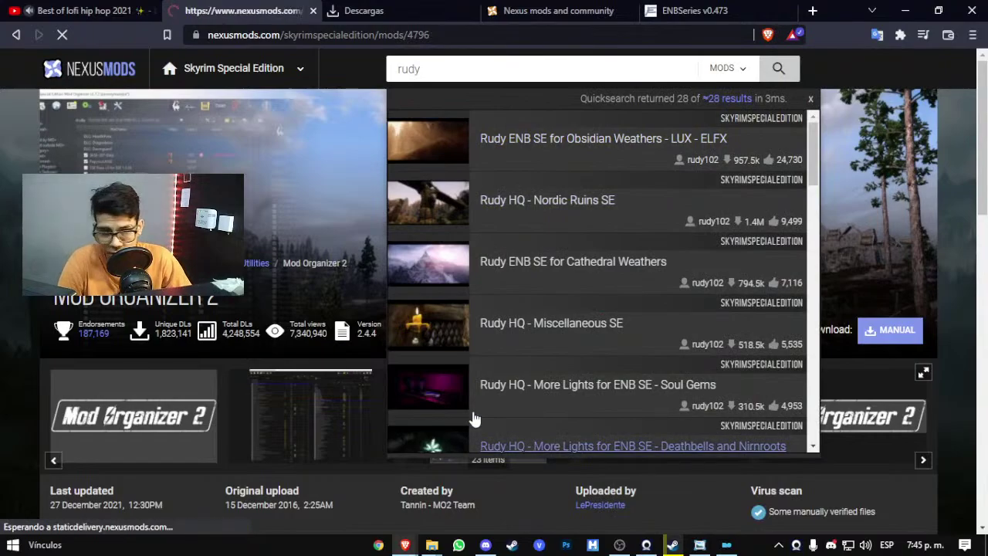
scroll(378, 270, "down", 4)
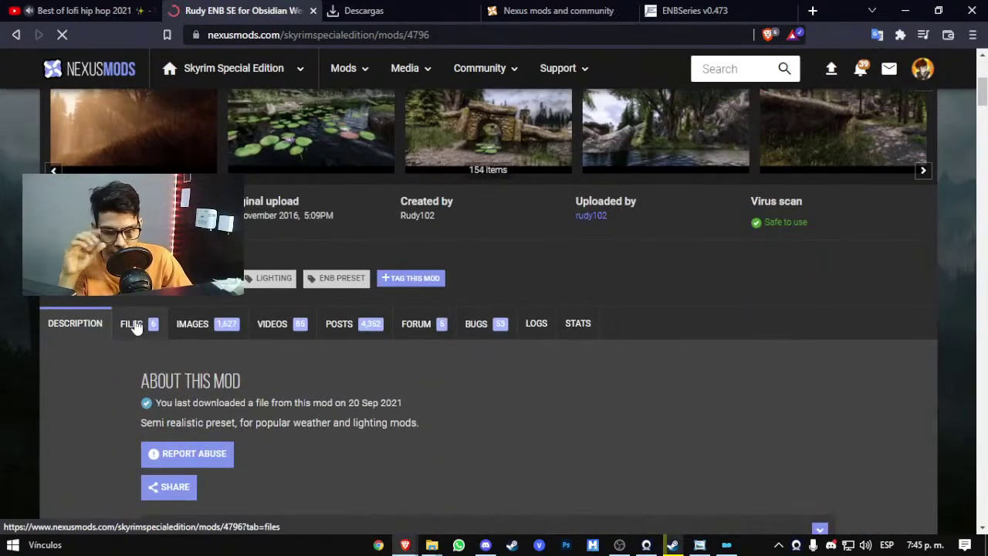
left_click(132, 326)
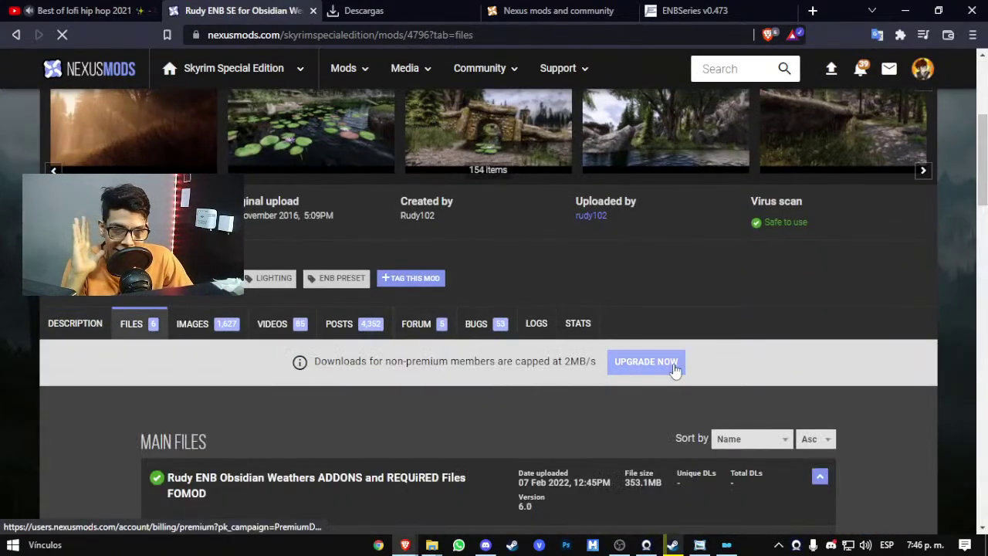
Step: Examine the main, update, miscellaneous and old files of the Rudy ENB mod to compare the weather and lighting variants offered
scroll(687, 358, "down", 6)
scroll(827, 374, "up", 4)
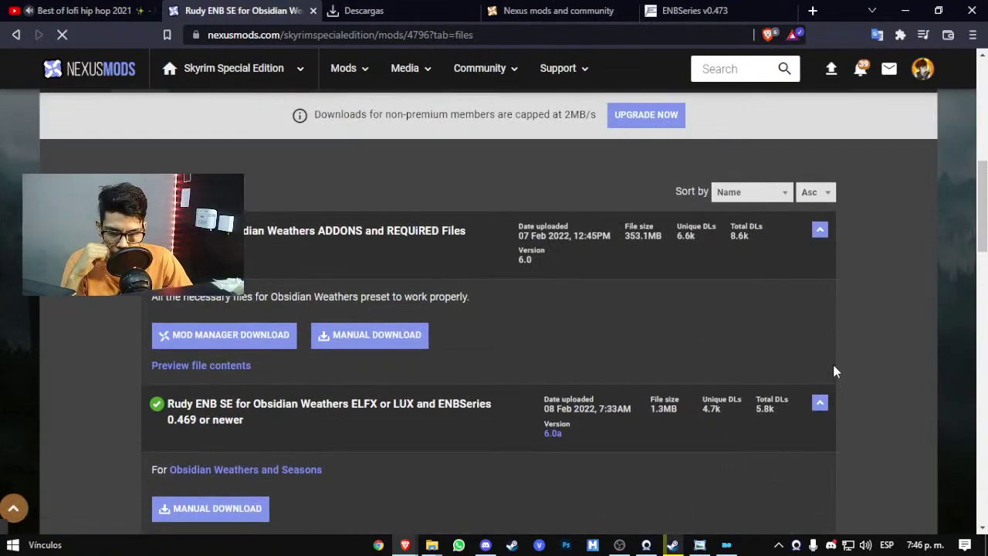
scroll(337, 274, "down", 1)
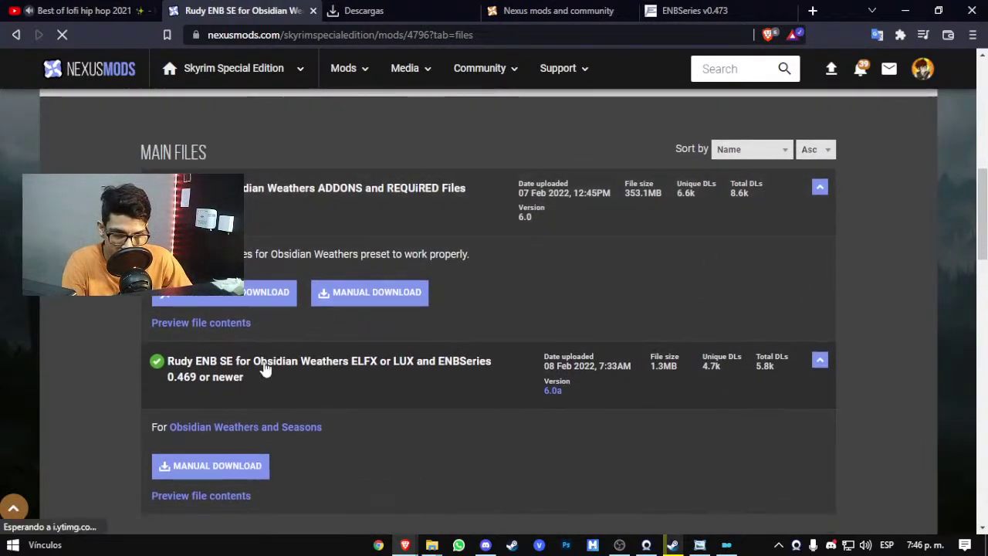
scroll(386, 379, "down", 1)
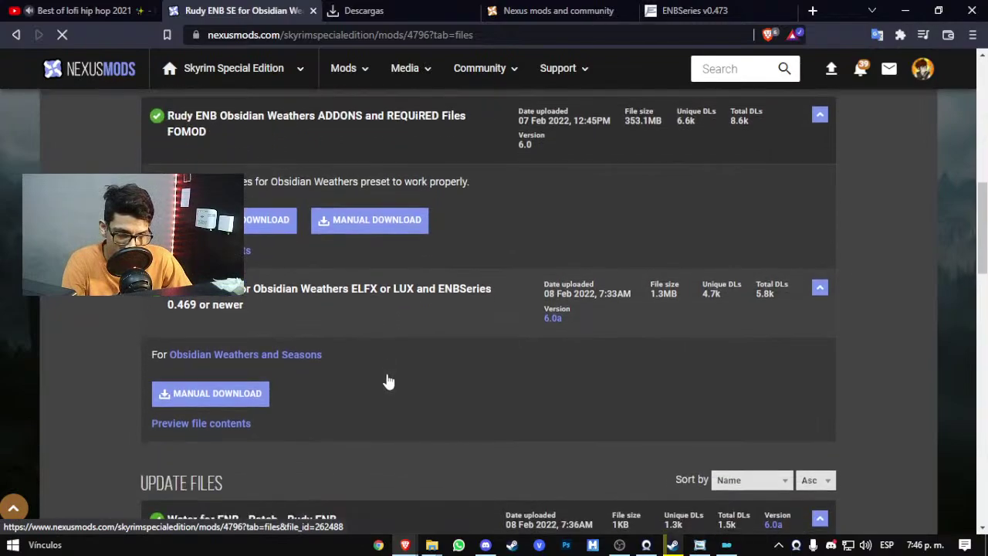
scroll(502, 316, "down", 2)
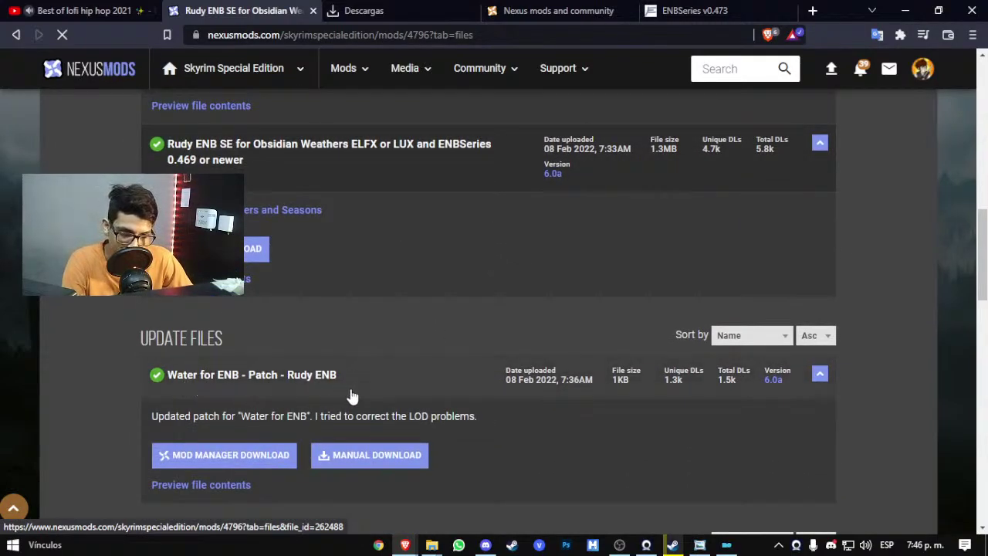
scroll(226, 405, "down", 3)
scroll(232, 389, "down", 3)
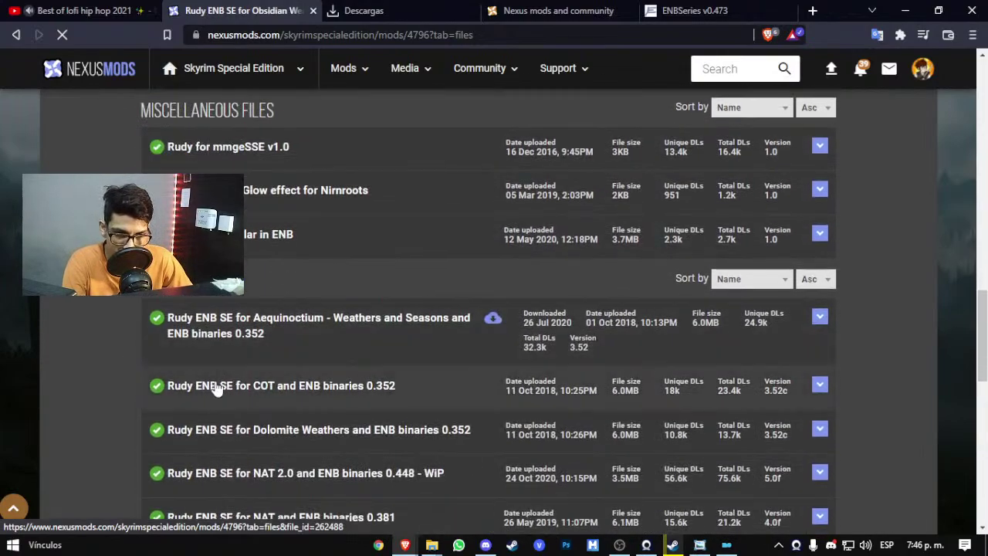
scroll(390, 340, "up", 20)
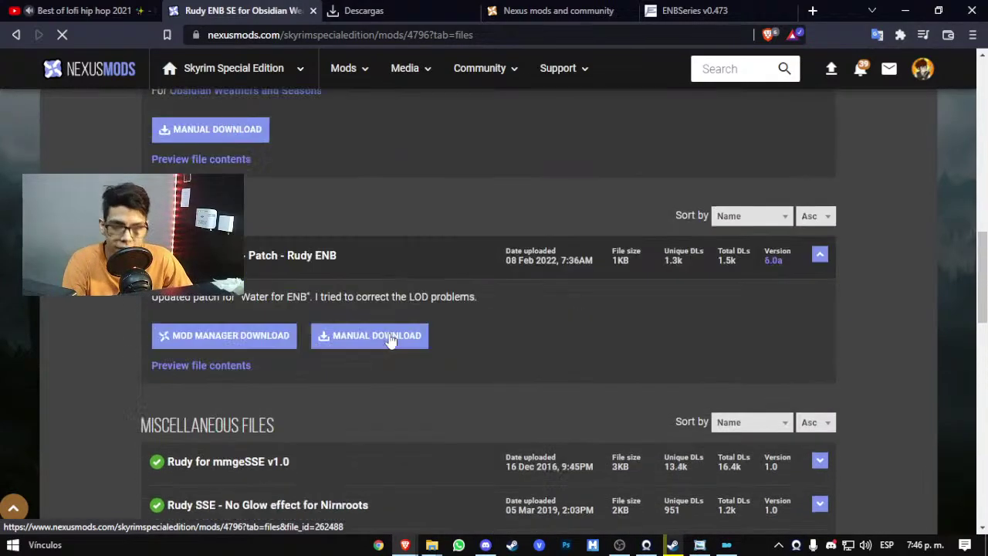
scroll(833, 430, "down", 4)
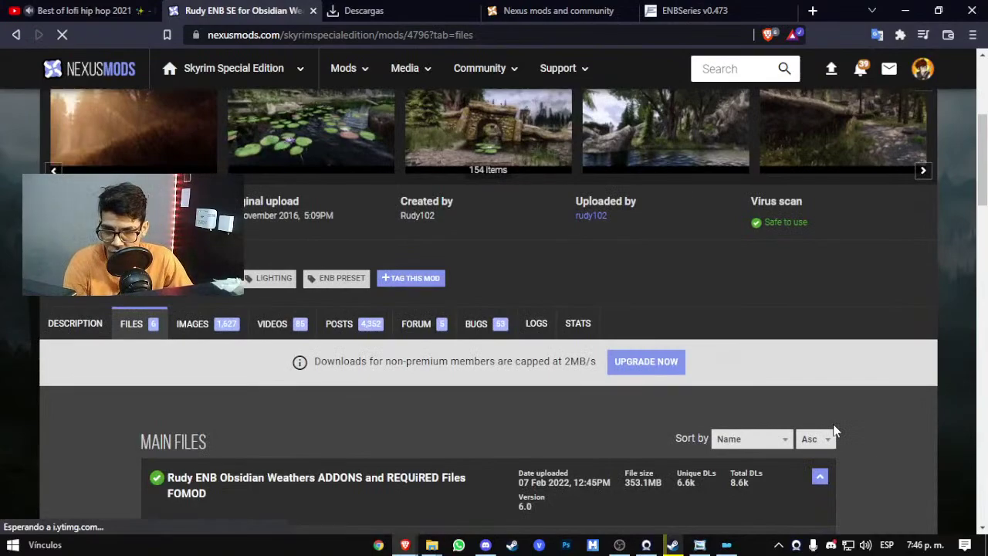
scroll(839, 432, "down", 5)
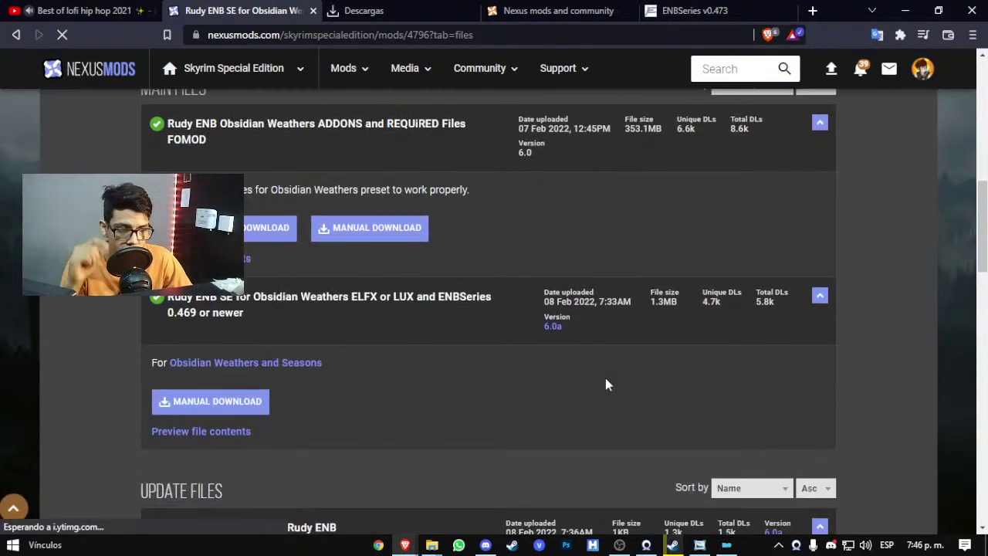
scroll(818, 355, "up", 3)
scroll(803, 365, "down", 2)
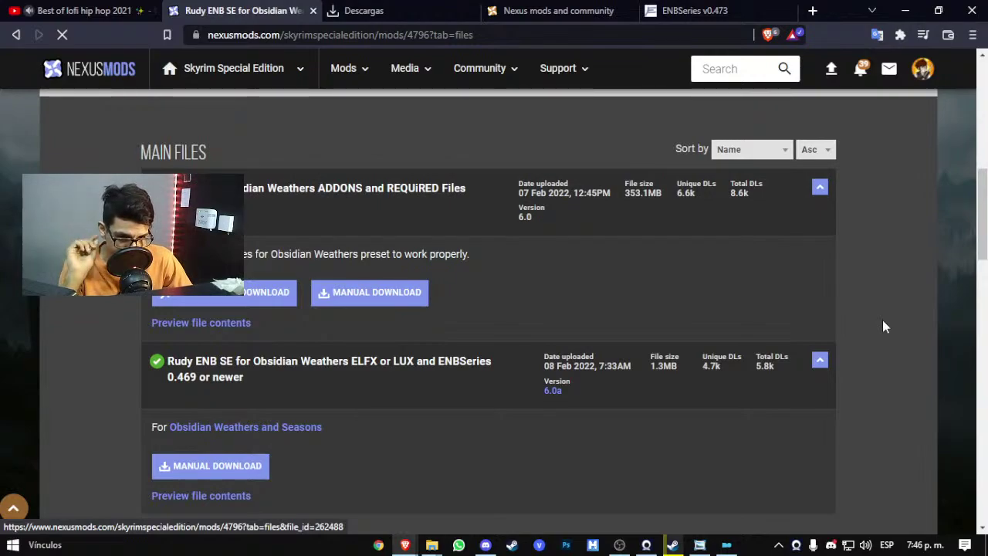
scroll(882, 319, "down", 10)
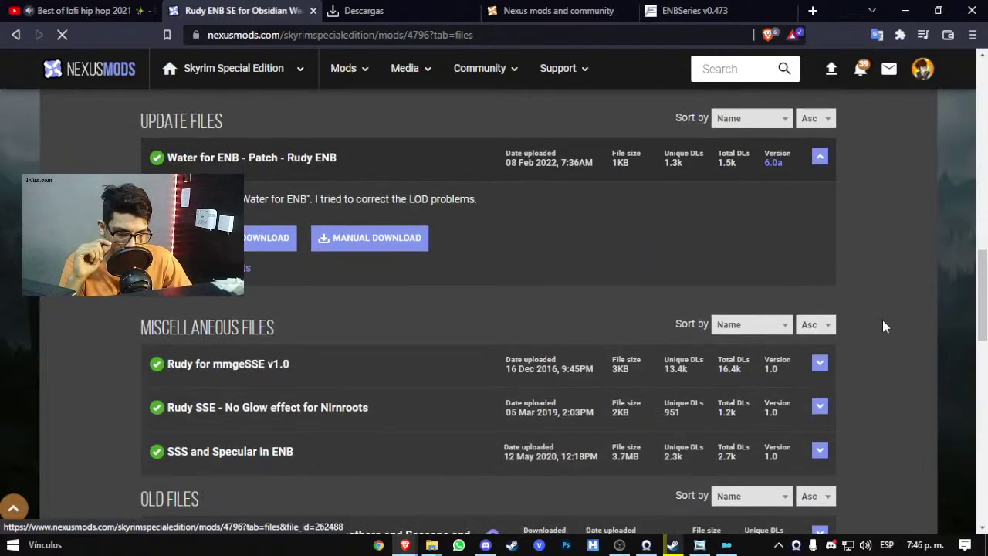
scroll(848, 328, "down", 5)
scroll(798, 308, "up", 10)
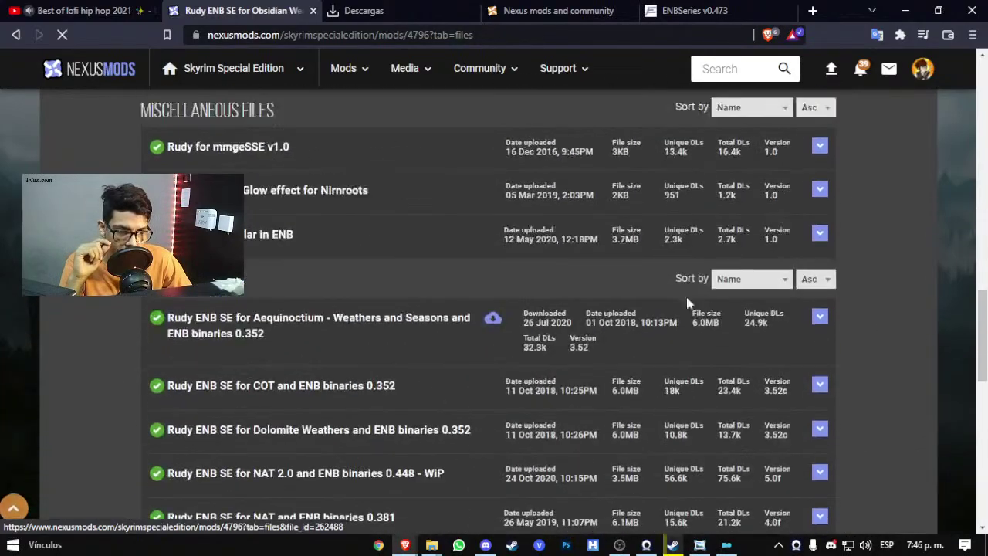
scroll(833, 332, "up", 5)
scroll(849, 339, "down", 10)
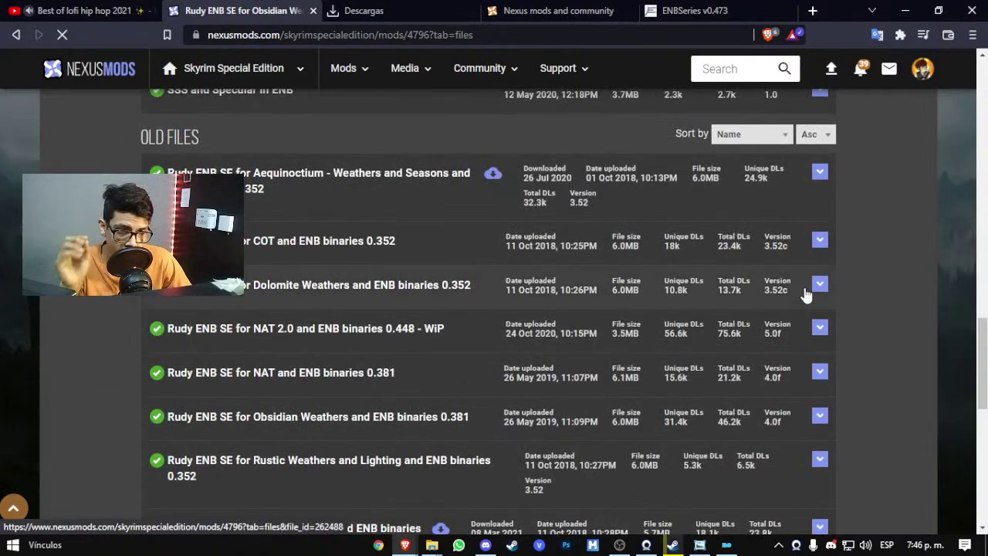
scroll(862, 313, "down", 5)
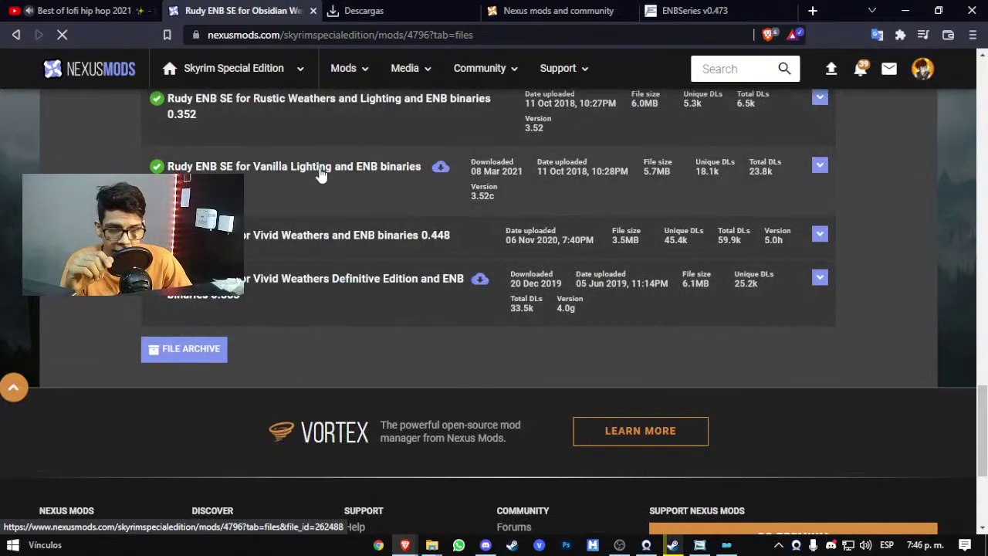
Step: Examine the Vanilla Lighting and Vivid Weathers Definitive Edition variants among the old files, and return to the main files
left_click(304, 224)
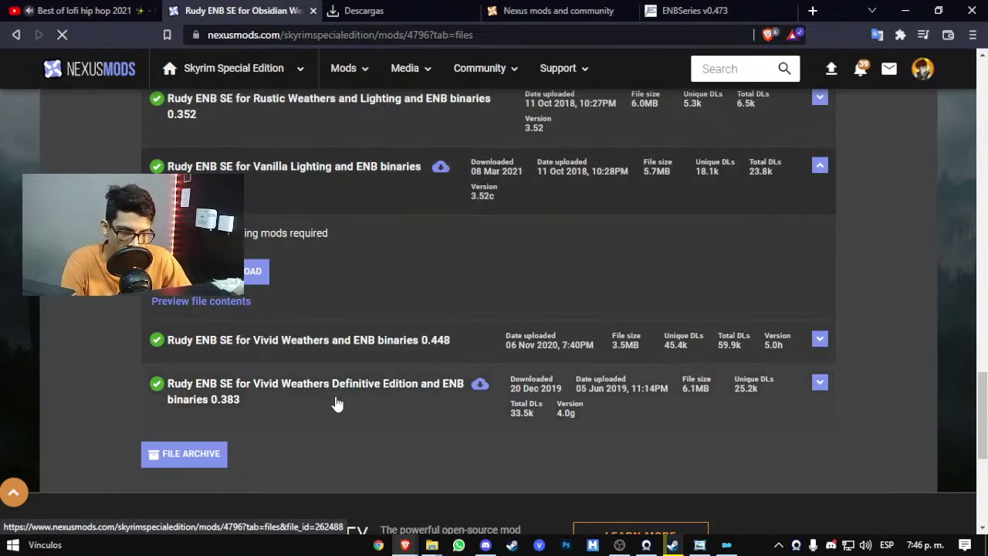
left_click(432, 408)
scroll(736, 374, "up", 1)
scroll(772, 375, "up", 4)
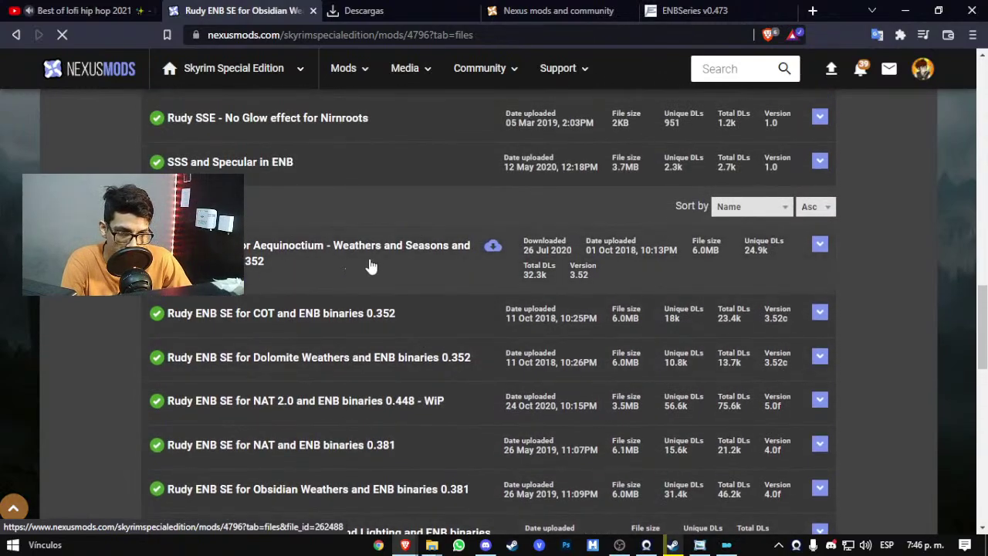
scroll(339, 263, "up", 3)
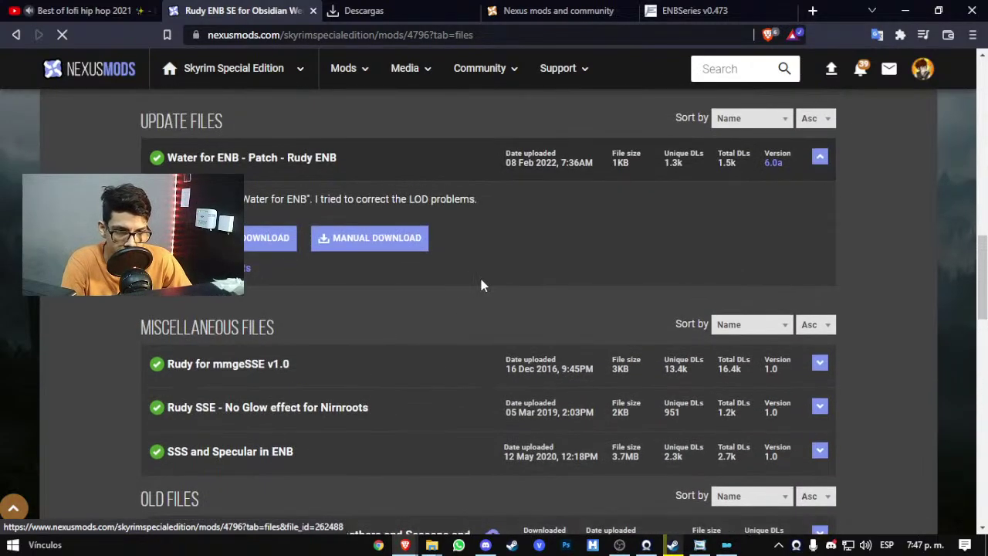
scroll(480, 285, "up", 3)
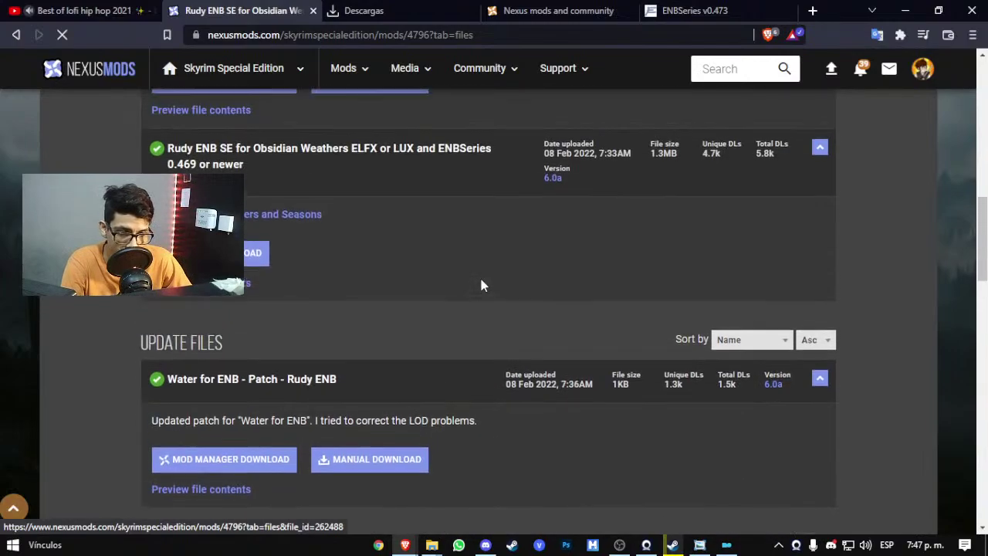
scroll(448, 304, "up", 4)
scroll(429, 315, "down", 1)
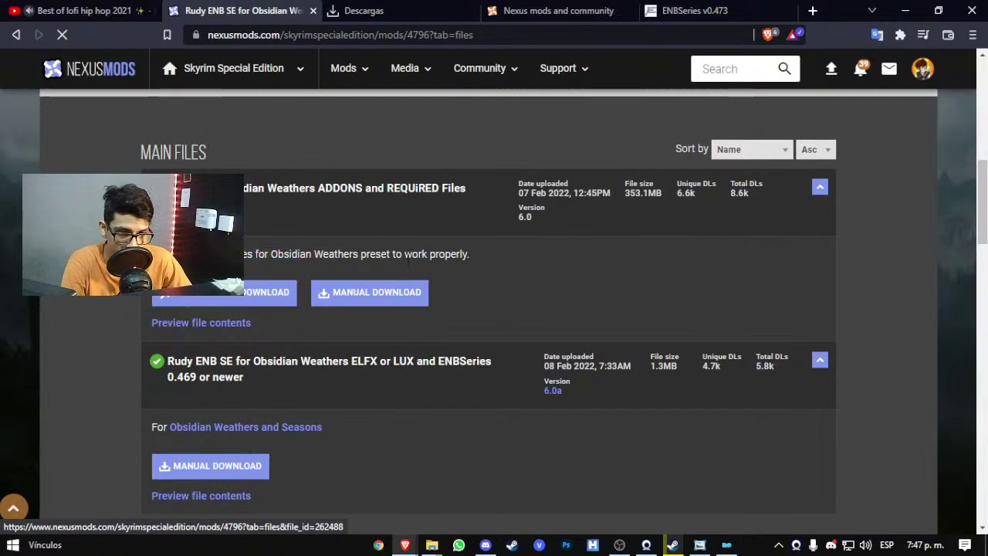
Step: Open the manual download page for the main file Rudy ENB Obsidian Weathers ADDONS and REQUiRED Files
left_click_drag(469, 254, 312, 254)
left_click(536, 267)
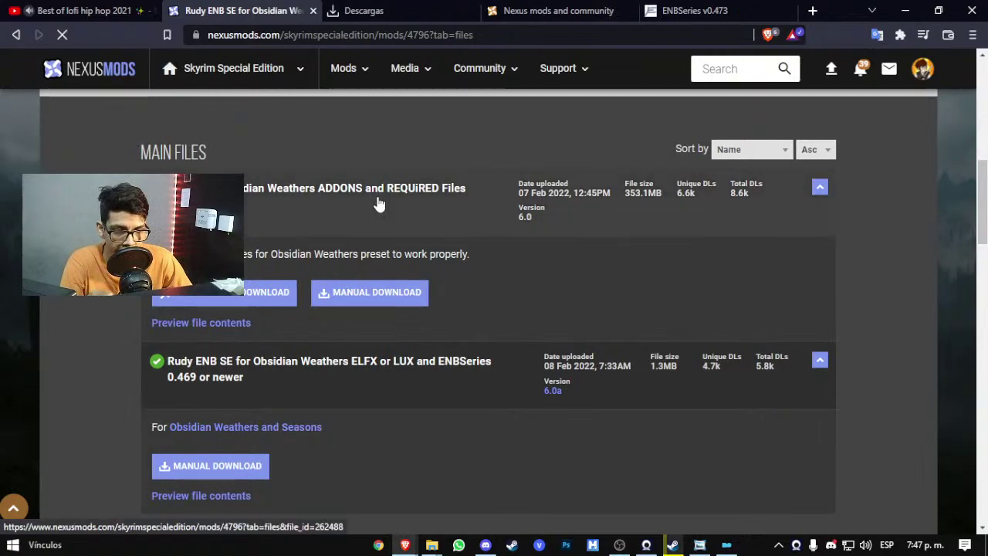
left_click(353, 305)
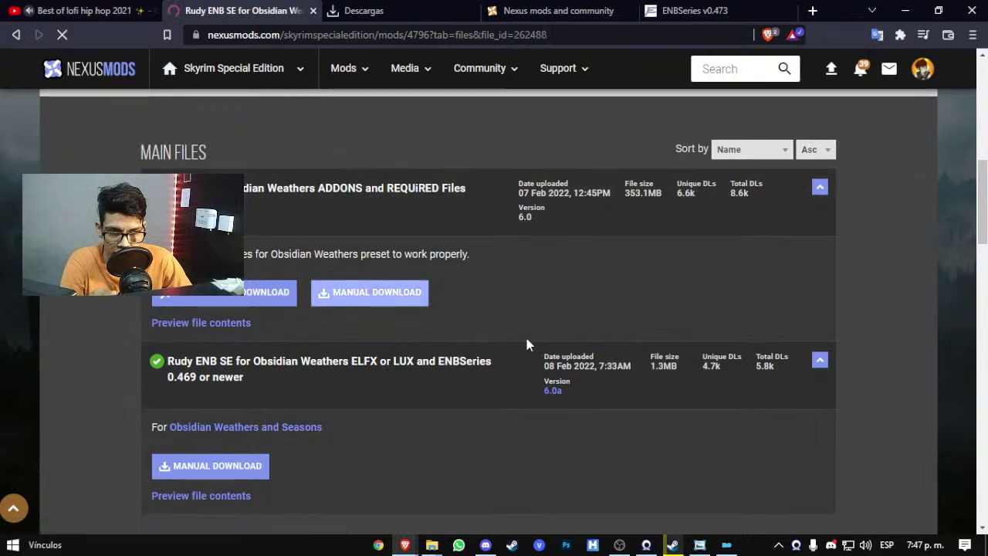
scroll(525, 347, "down", 1)
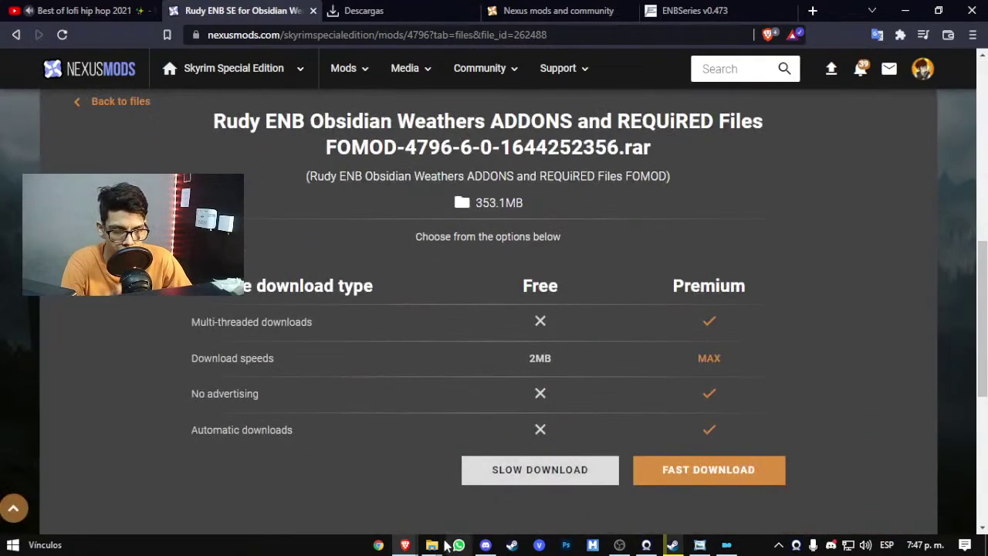
Step: Check the Skyrim Special Edition game folder in File Explorer, and return to review the Rudy ENB add-ons download page
mouse_move(441, 547)
left_click(440, 474)
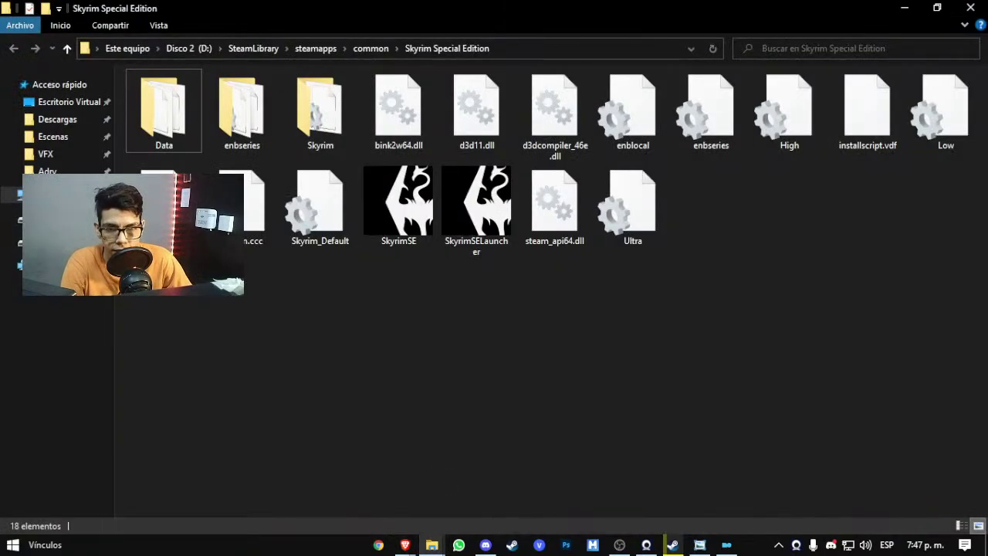
left_click(904, 8)
scroll(703, 271, "up", 4)
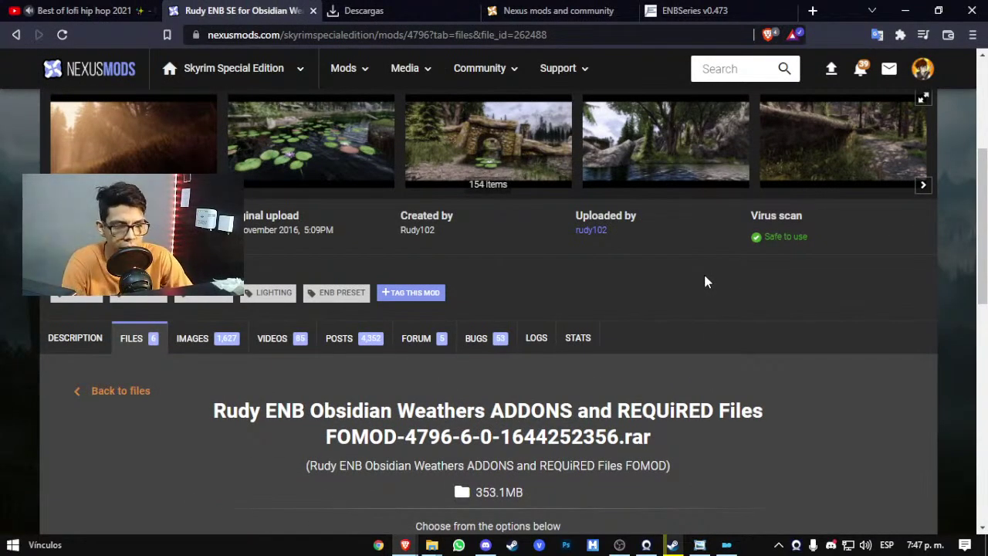
scroll(705, 282, "down", 3)
scroll(613, 348, "up", 3)
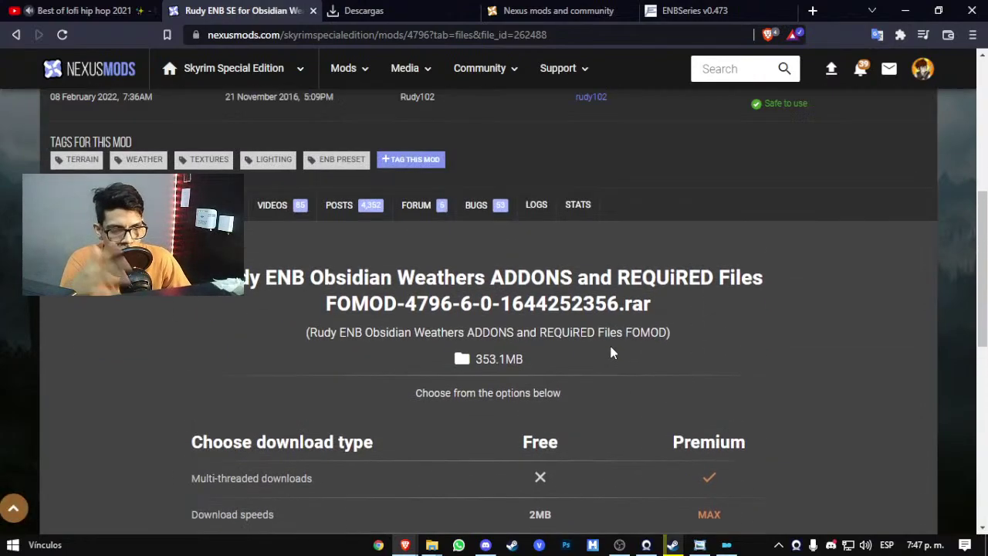
scroll(612, 348, "down", 1)
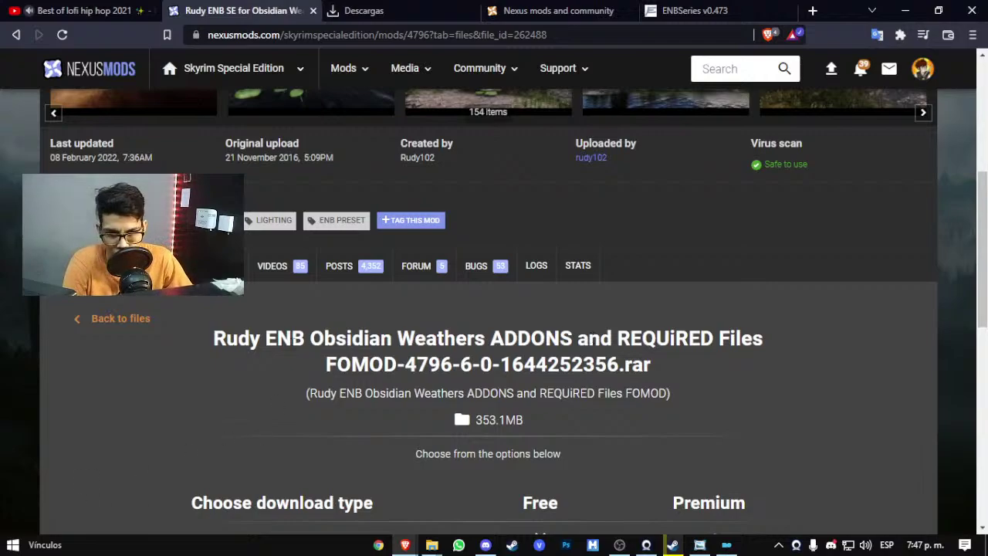
Step: Switch to File Explorer and look through the VFX and Games folders on Disco 2 (D:)
scroll(258, 350, "down", 3)
left_click(431, 545)
left_click(399, 475)
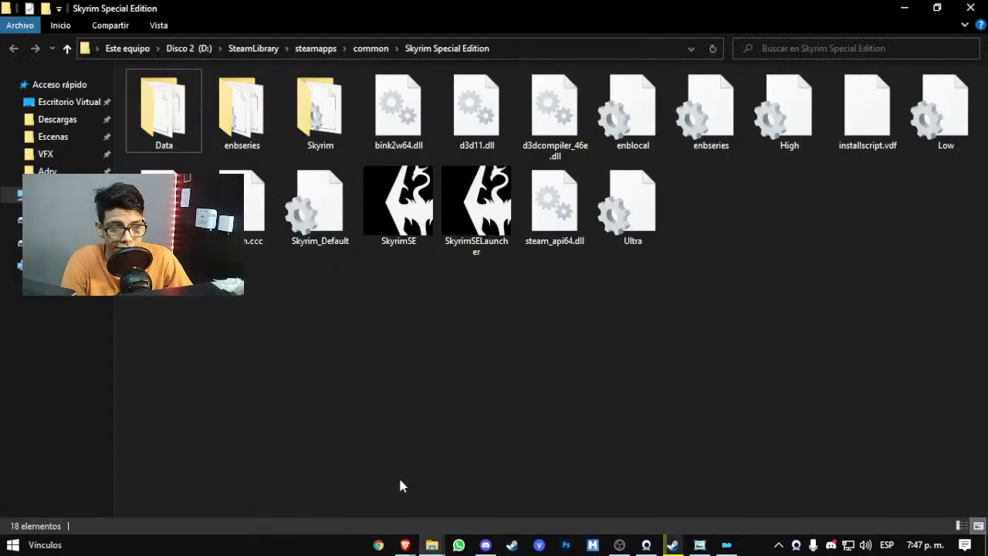
left_click(65, 154)
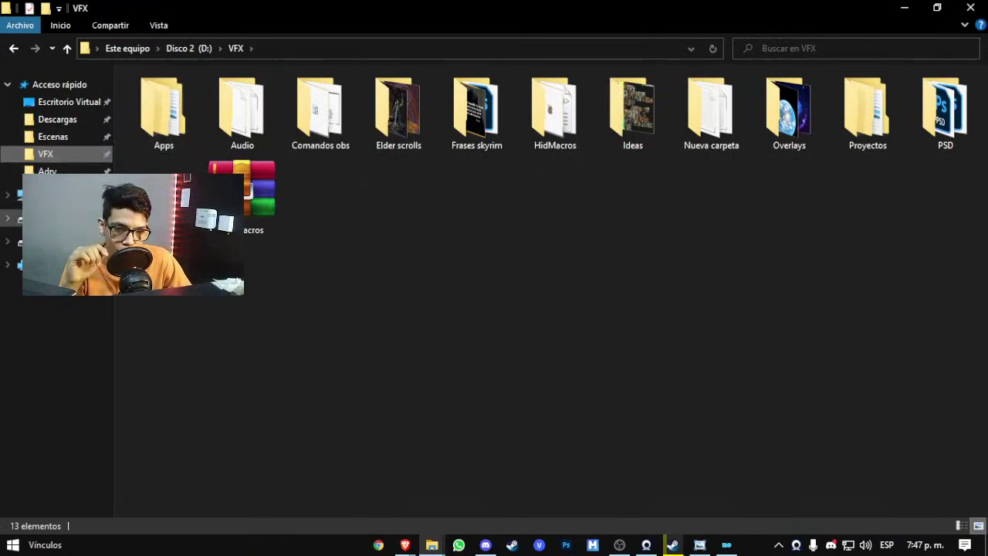
left_click(46, 218)
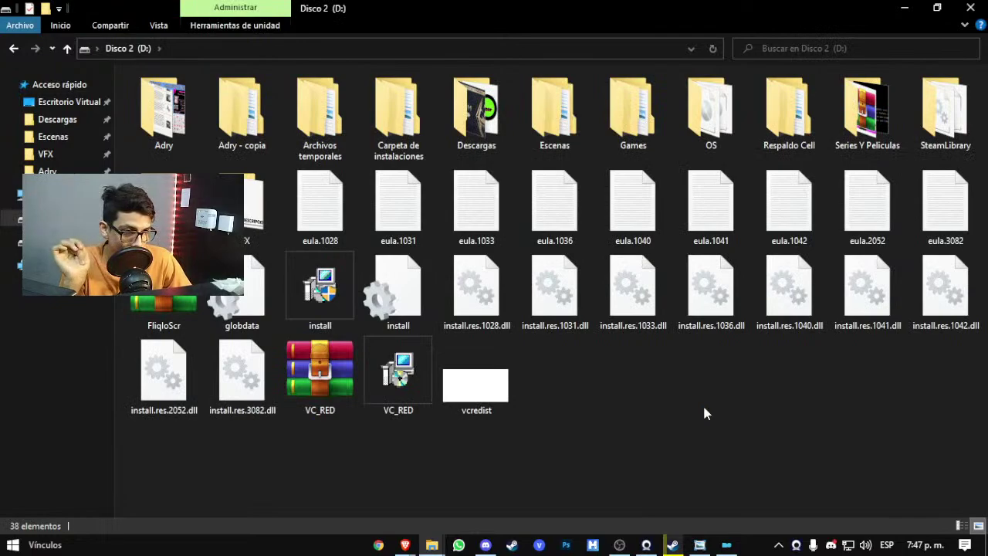
double_click(625, 123)
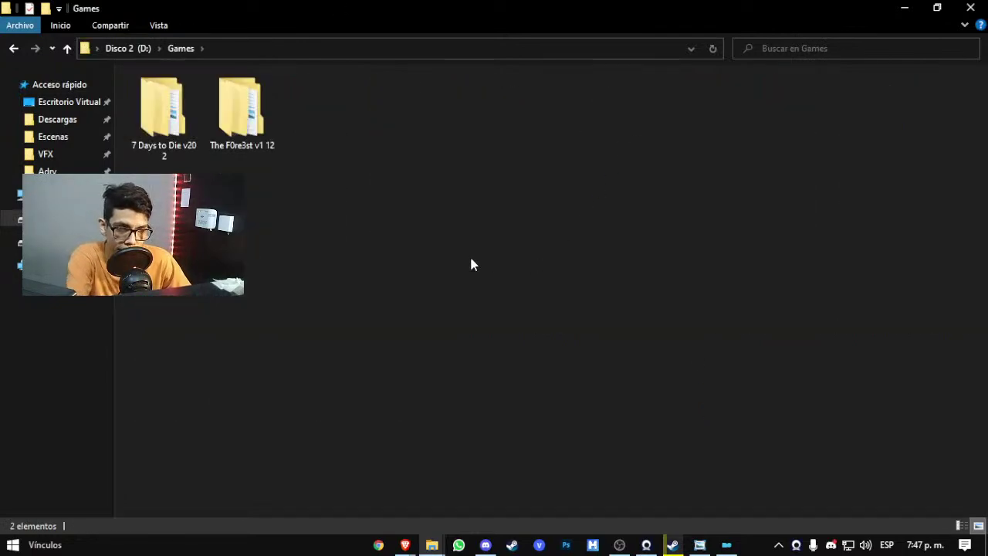
key("alt+Left")
key("alt+Left")
key("alt+Right")
Step: Look through the personal folder, its copy, and the Archivos temporales, Descargas and Respaldo Cell folders on Disco 2 (D:)
left_click(187, 141)
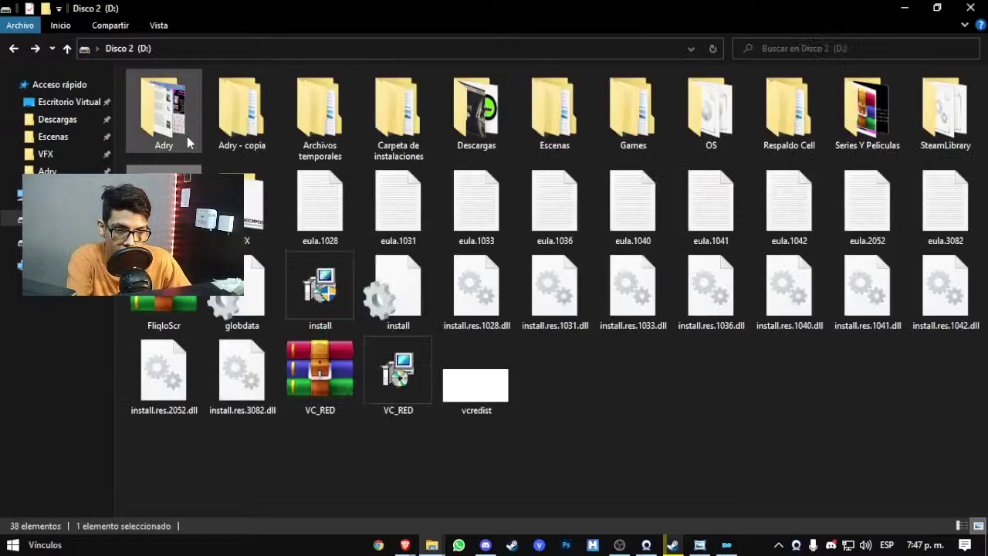
double_click(188, 141)
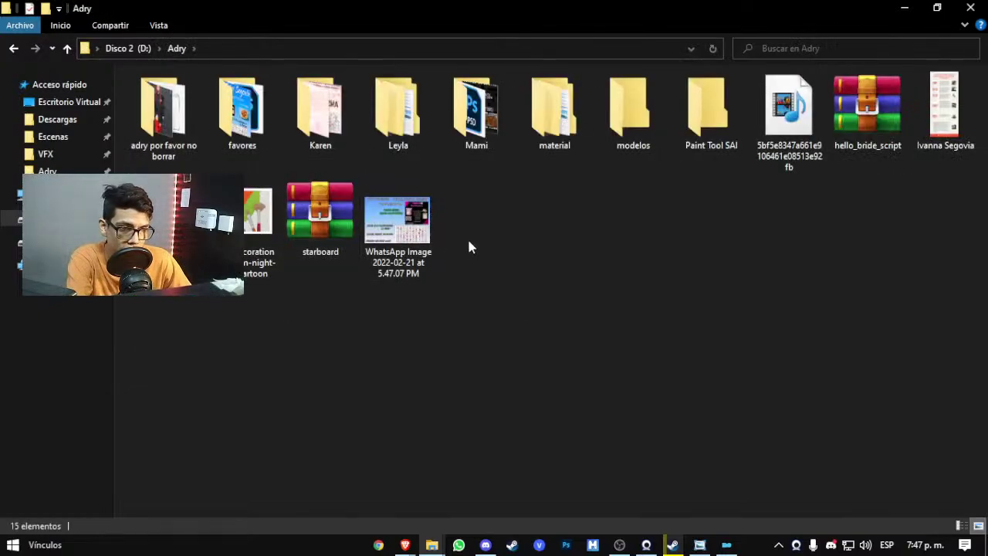
key("alt+Left")
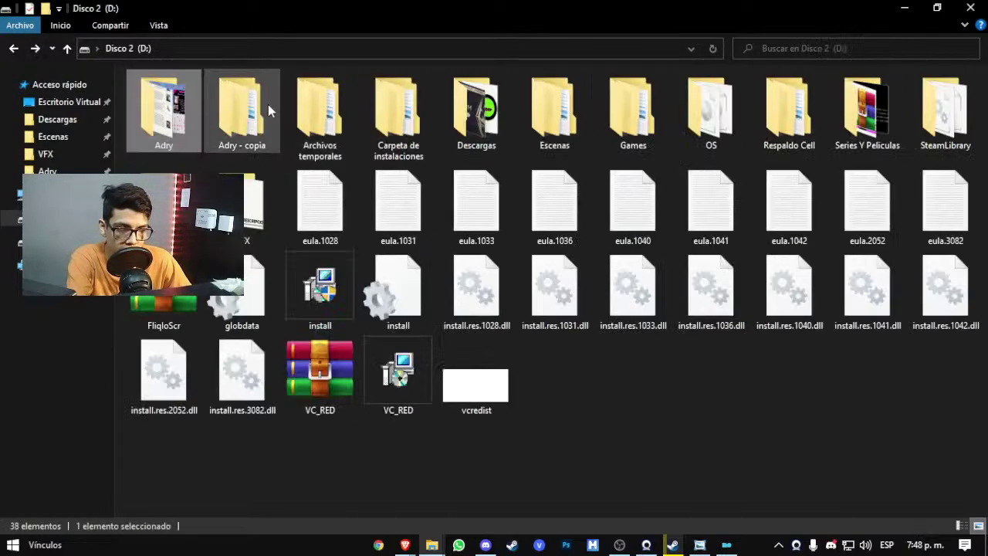
double_click(255, 109)
key("alt+Left")
double_click(320, 110)
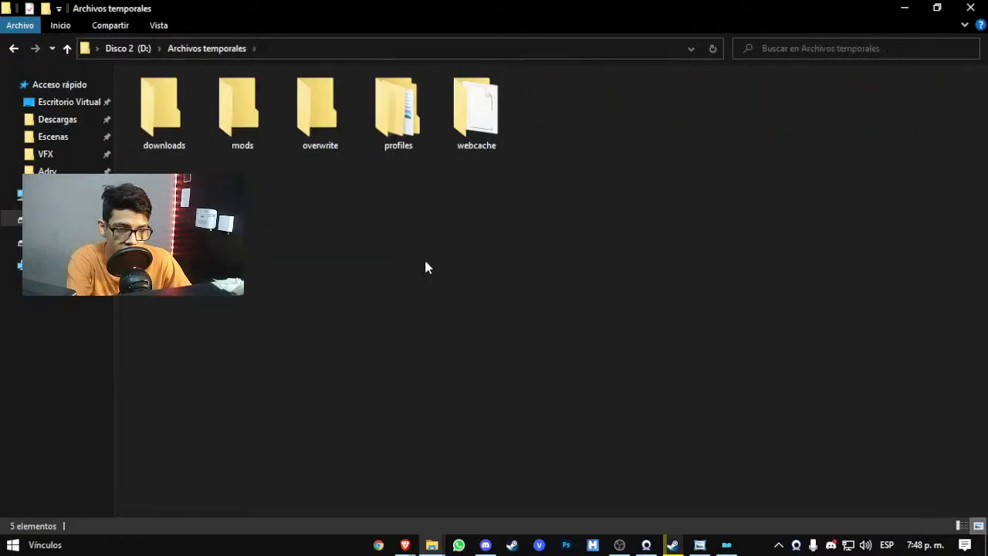
key("alt+Left")
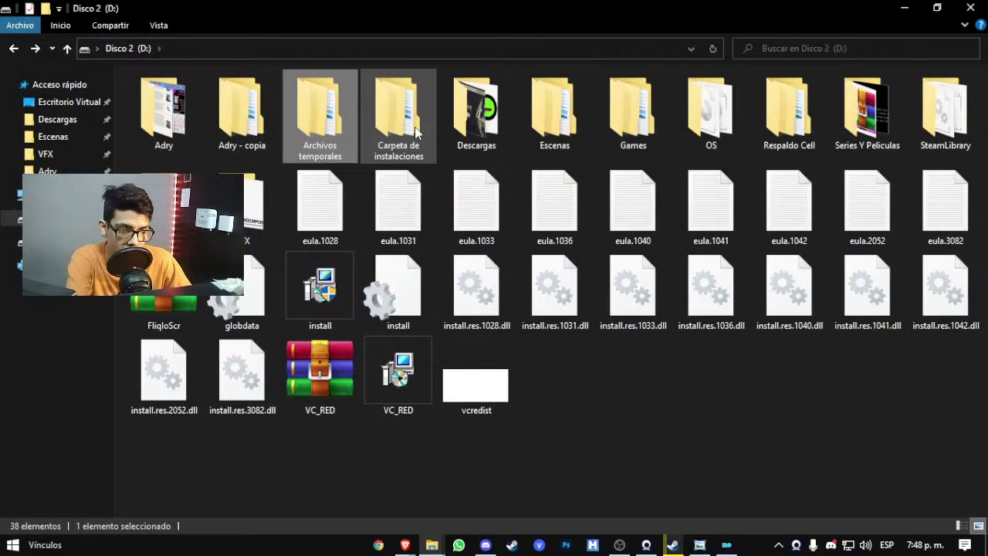
double_click(476, 112)
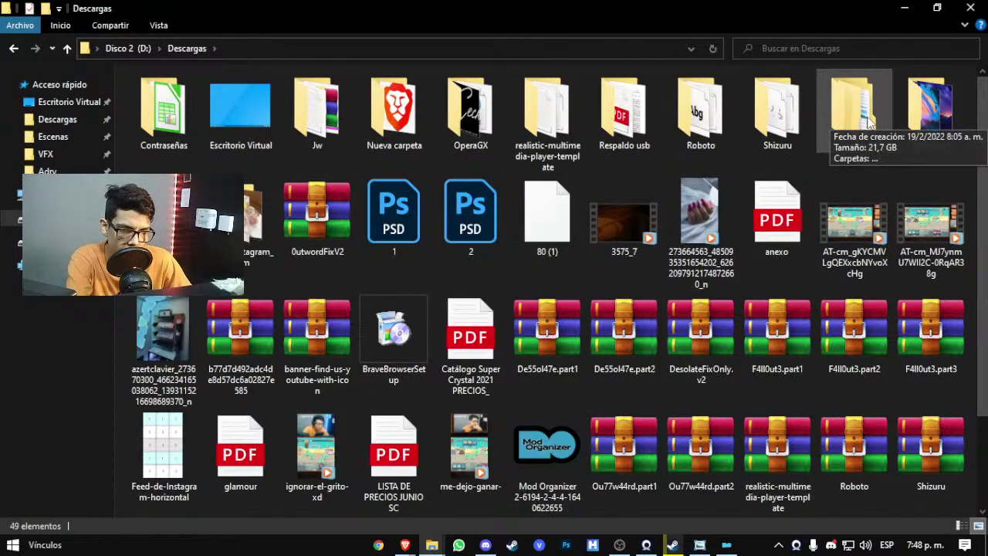
key("BackSpace")
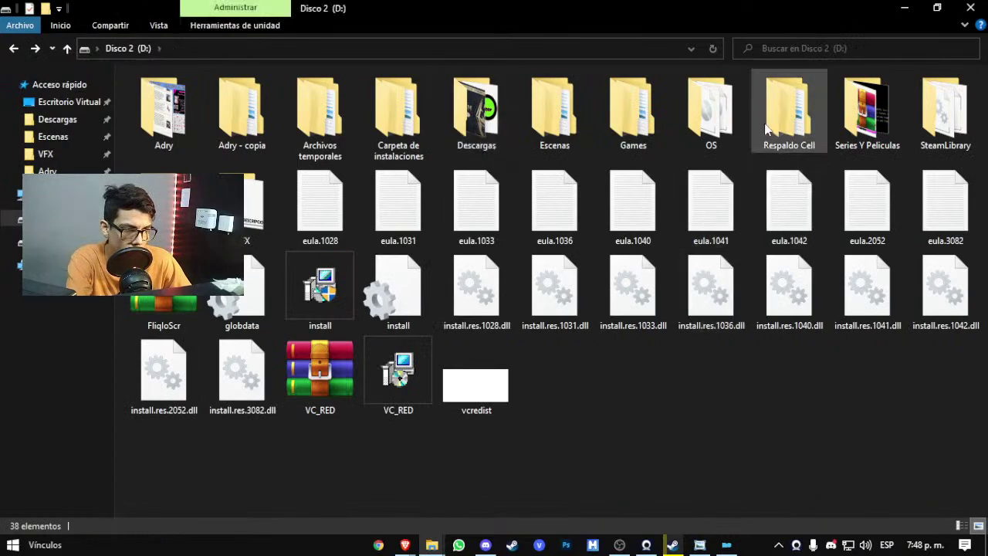
double_click(777, 109)
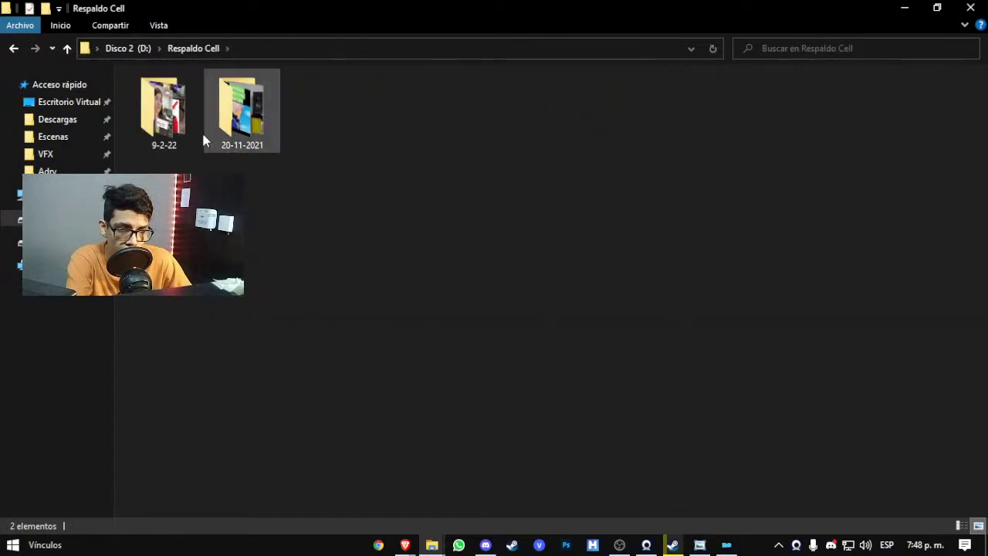
double_click(197, 123)
key("BackSpace")
key("BackSpace")
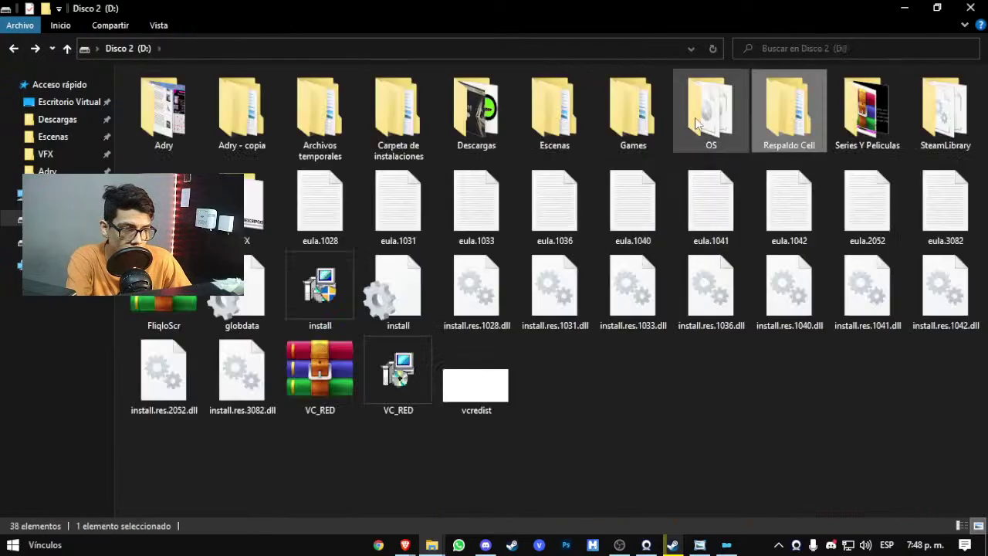
Step: Look through the VFX subfolders Apps, Elder scrolls, Frases skyrim, Nueva carpeta, Proyectos and PSD
left_click(46, 153)
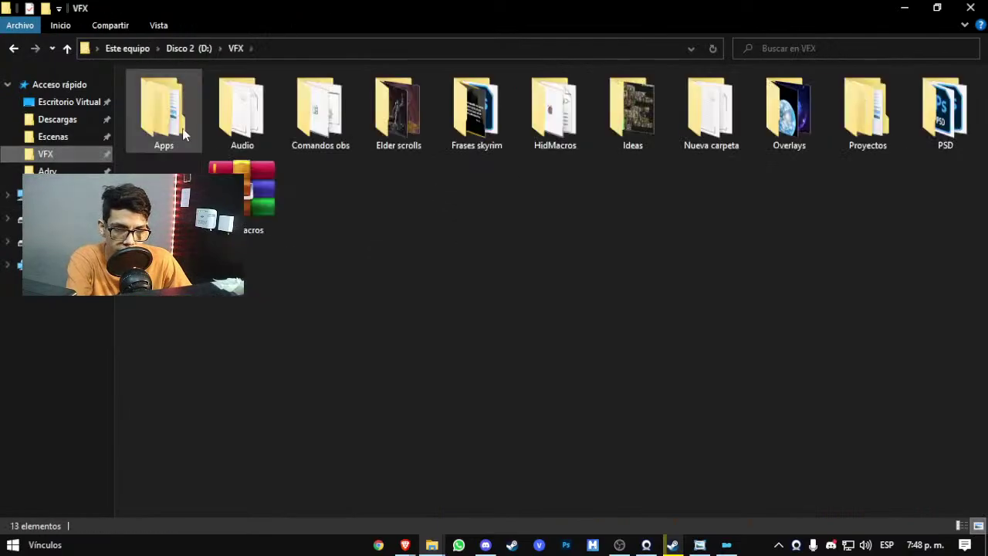
double_click(166, 112)
key("BackSpace")
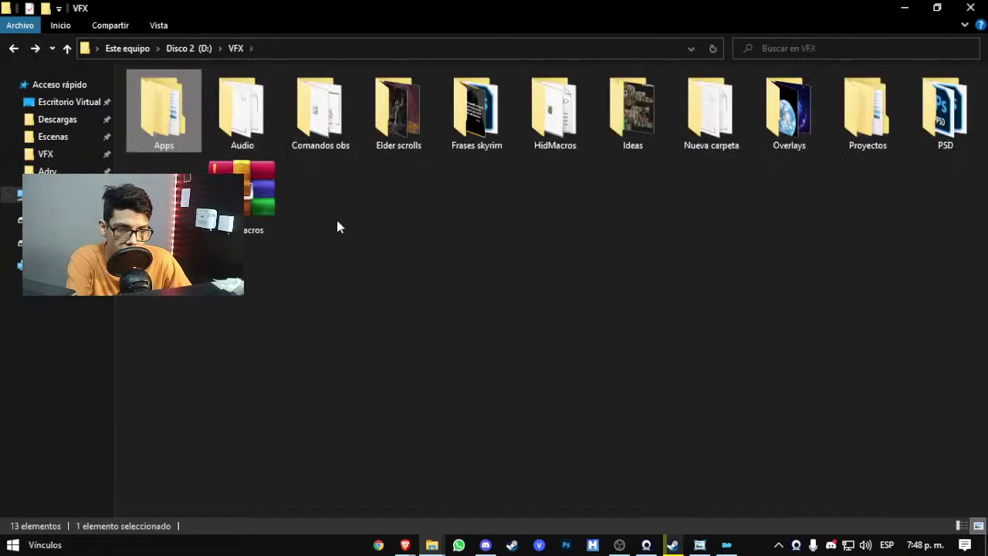
left_click(525, 267)
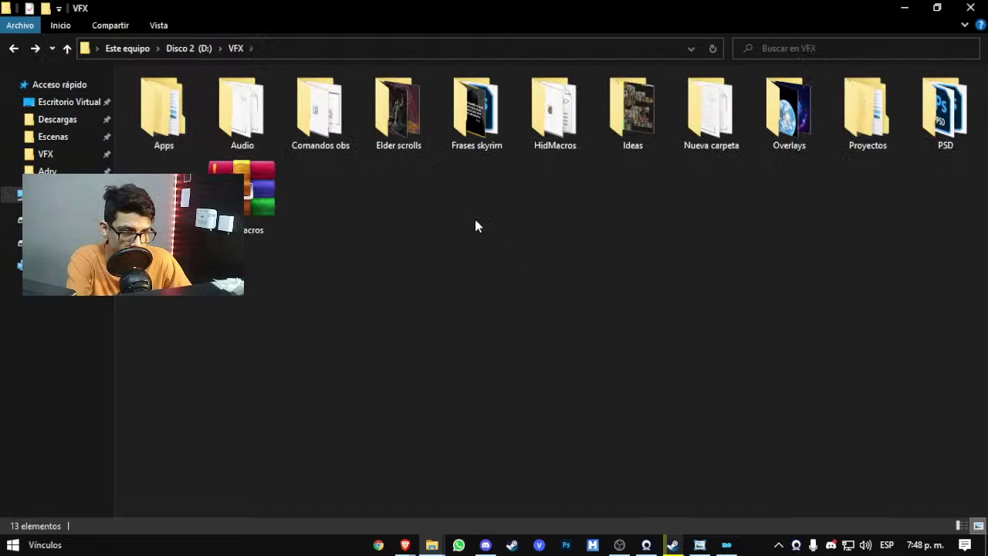
double_click(410, 125)
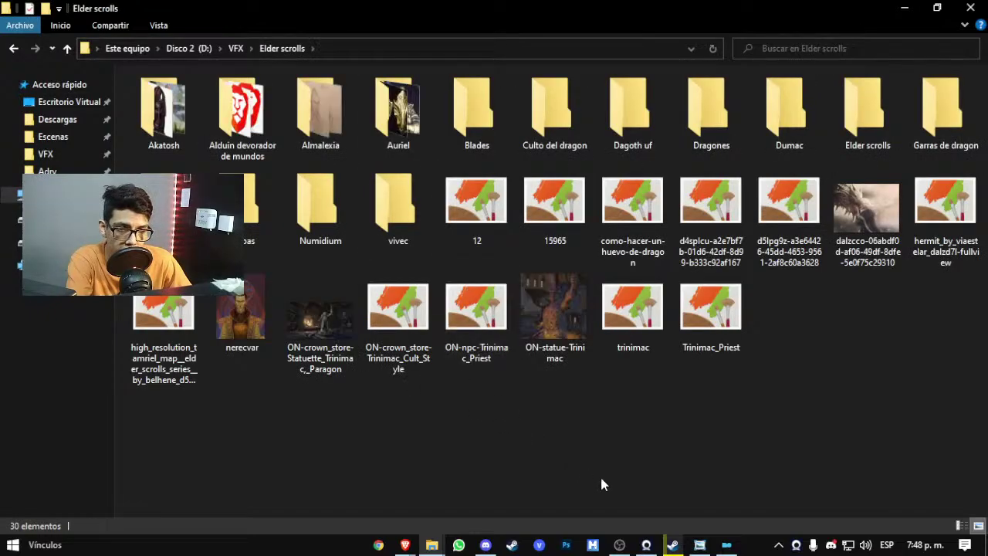
left_click_drag(662, 466, 828, 460)
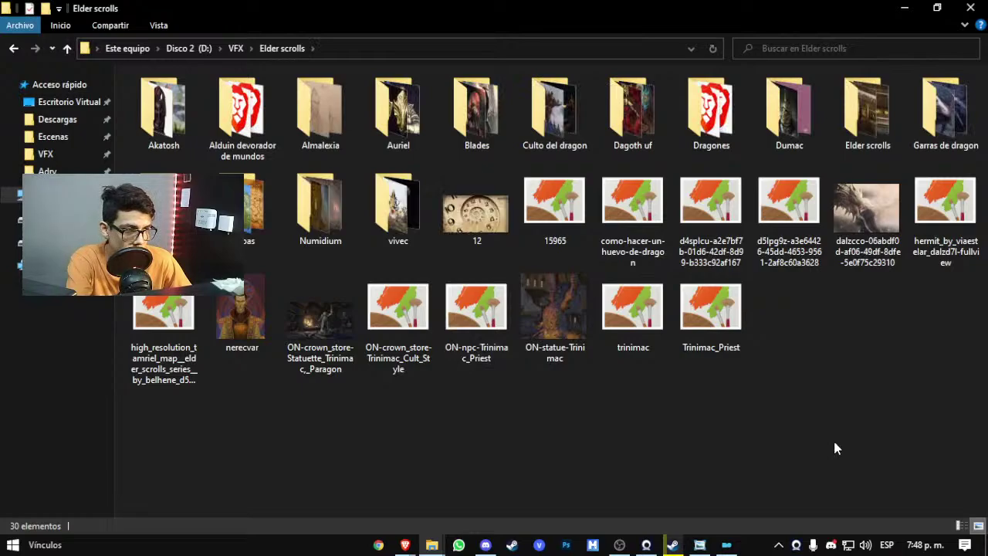
key("BackSpace")
double_click(476, 108)
key("BackSpace")
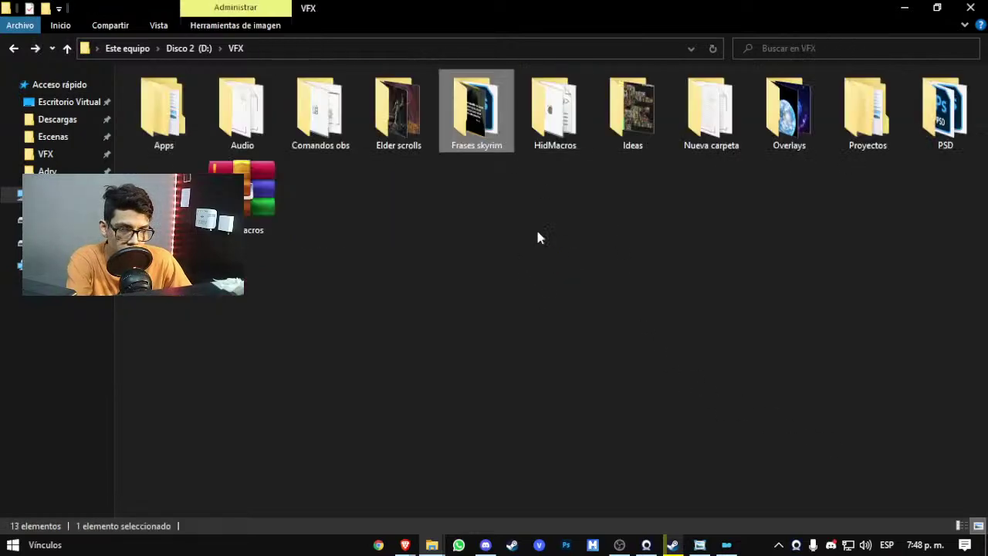
left_click_drag(665, 188, 771, 209)
double_click(726, 135)
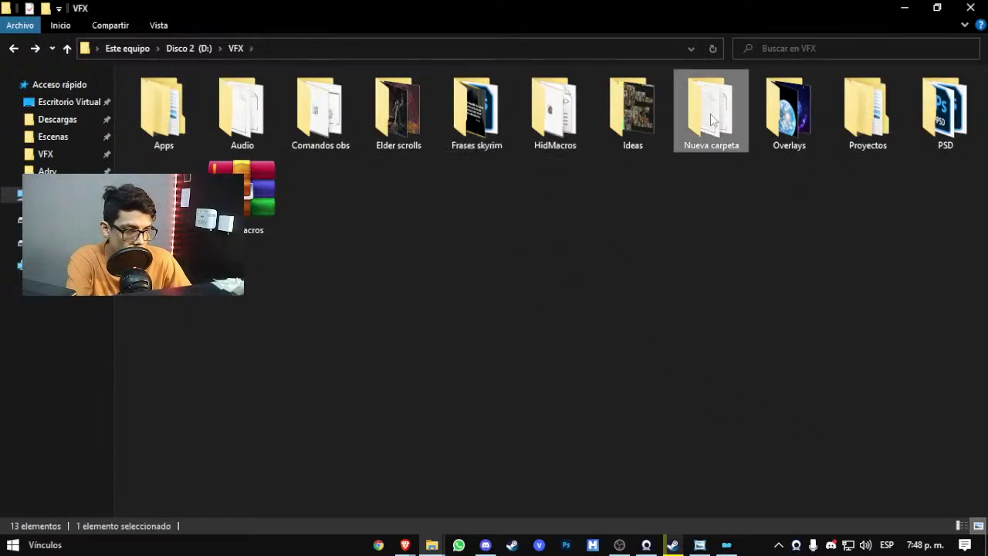
key("BackSpace")
double_click(835, 109)
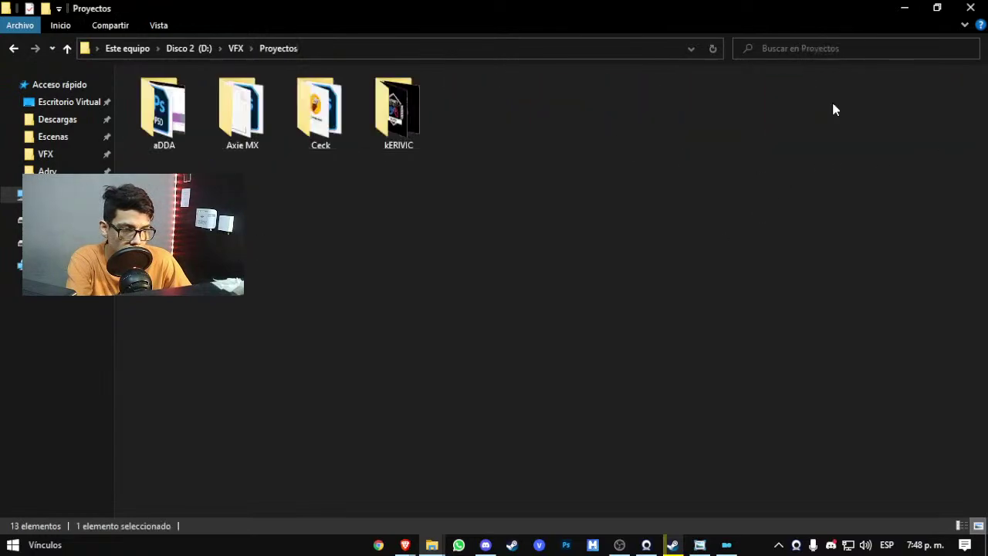
key("BackSpace")
double_click(943, 112)
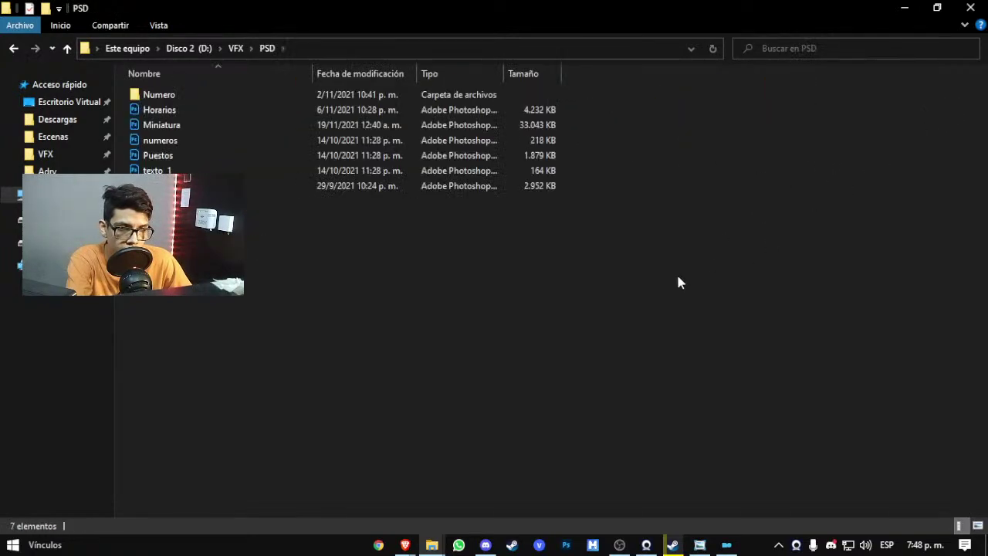
key("BackSpace")
key("BackSpace")
Step: Examine the SteamLibrary folder on the Skyrim (E:) drive and close File Explorer
left_click_drag(656, 399, 772, 437)
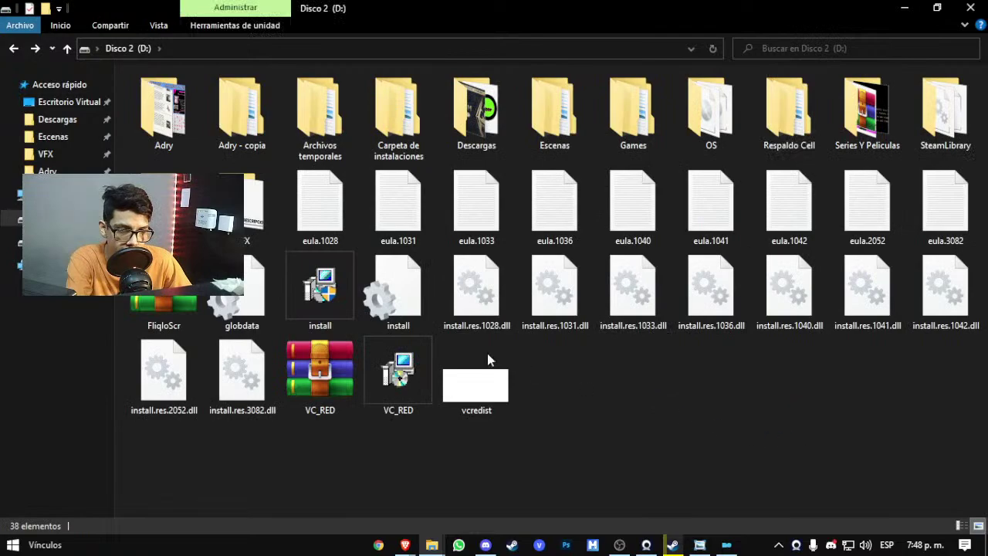
key("alt+Right")
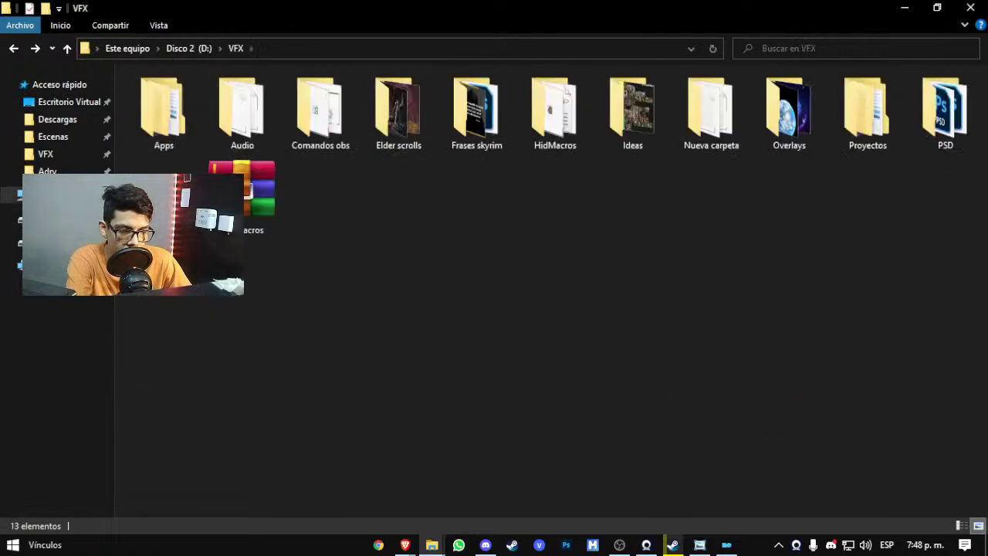
key("alt+Up")
key("alt+Up")
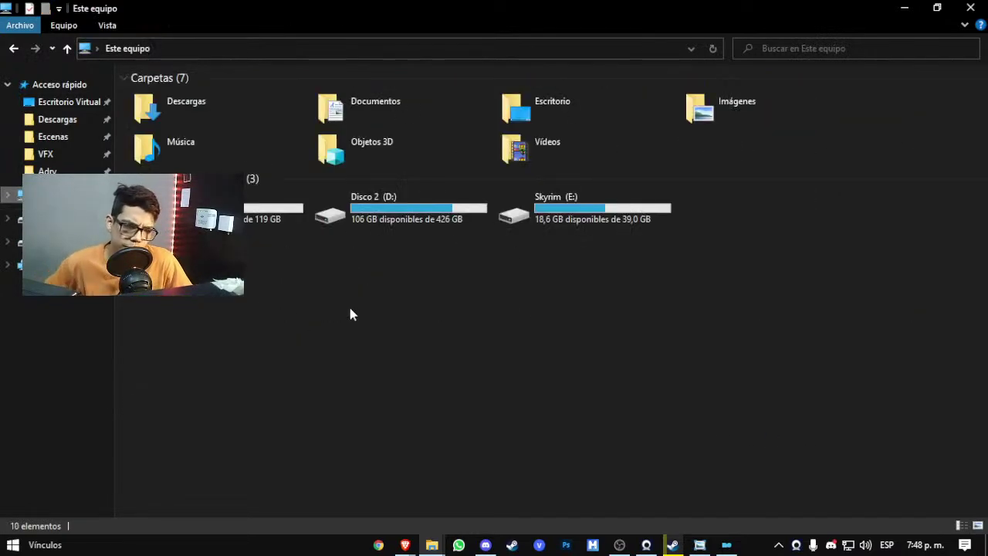
double_click(569, 220)
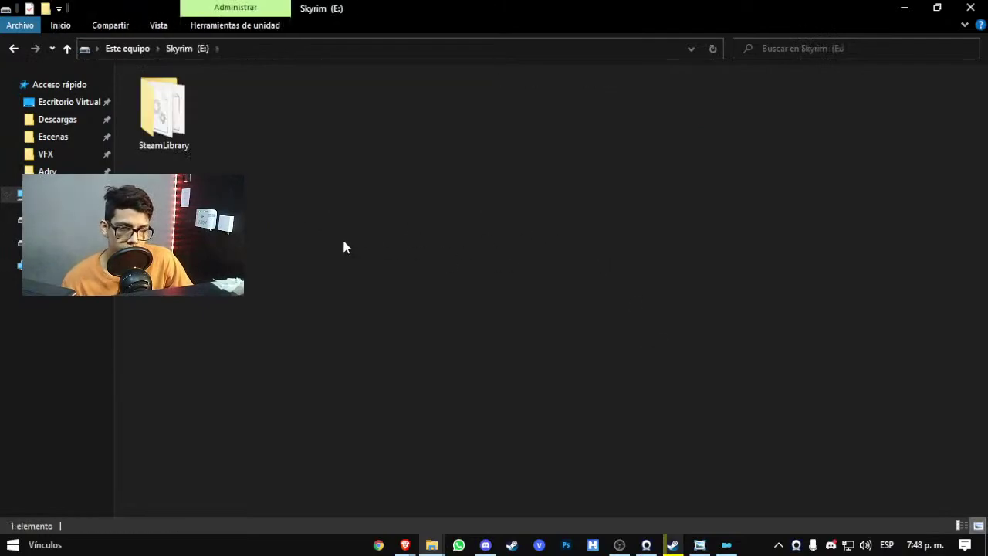
left_click(157, 122)
double_click(156, 122)
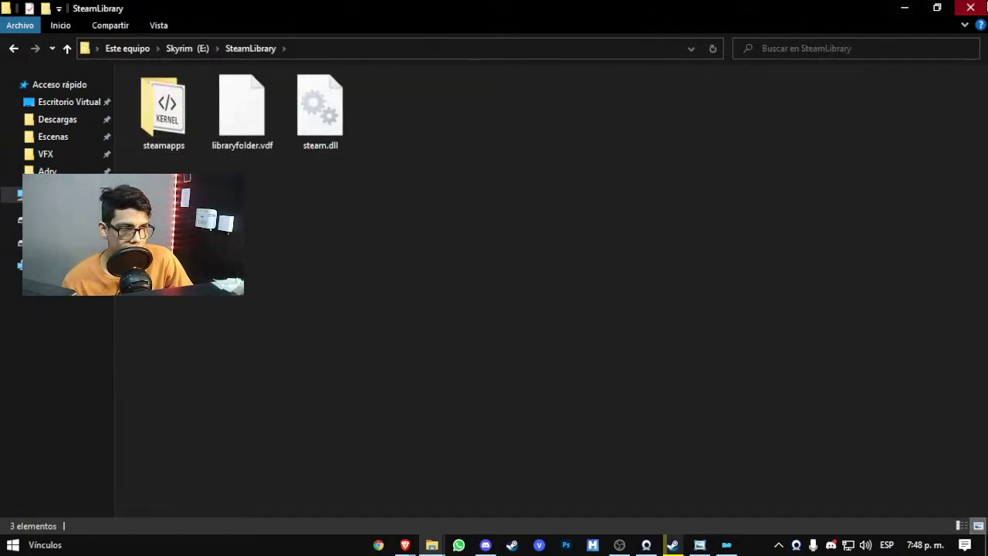
left_click(970, 8)
Step: Start the free download of the Rudy ENB Obsidian Weathers ADDONS and REQUiRED Files FOMOD archive and open the full download list
left_click(538, 469)
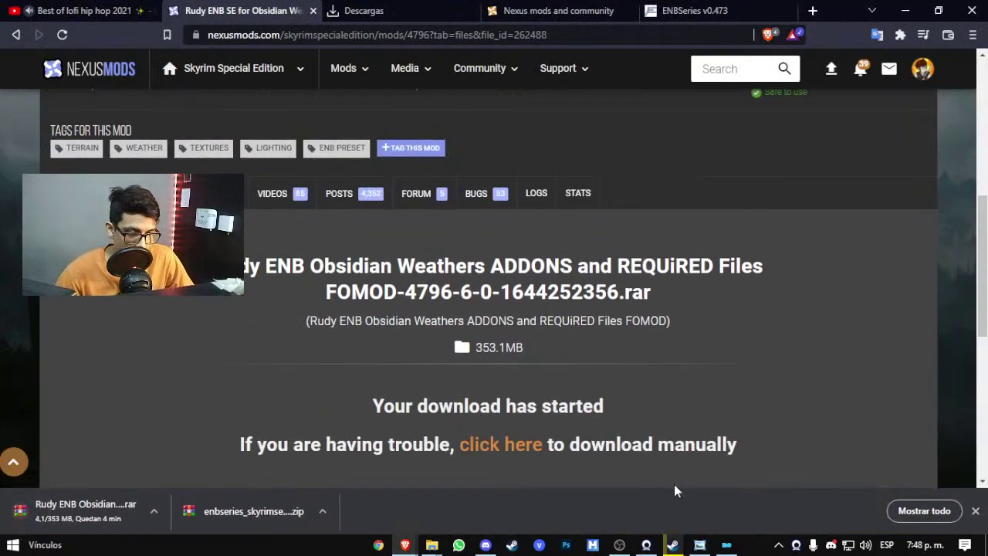
scroll(673, 491, "down", 4)
scroll(624, 412, "up", 3)
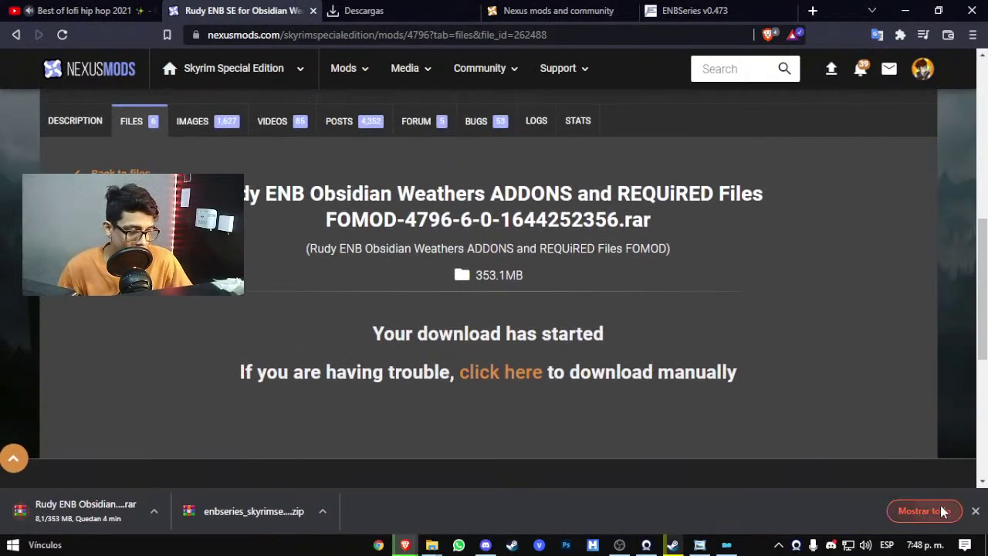
left_click(941, 511)
Step: Clear the browser's download list to remove the finished enbseries_skyrimse_v0473.zip entry
left_click(255, 10)
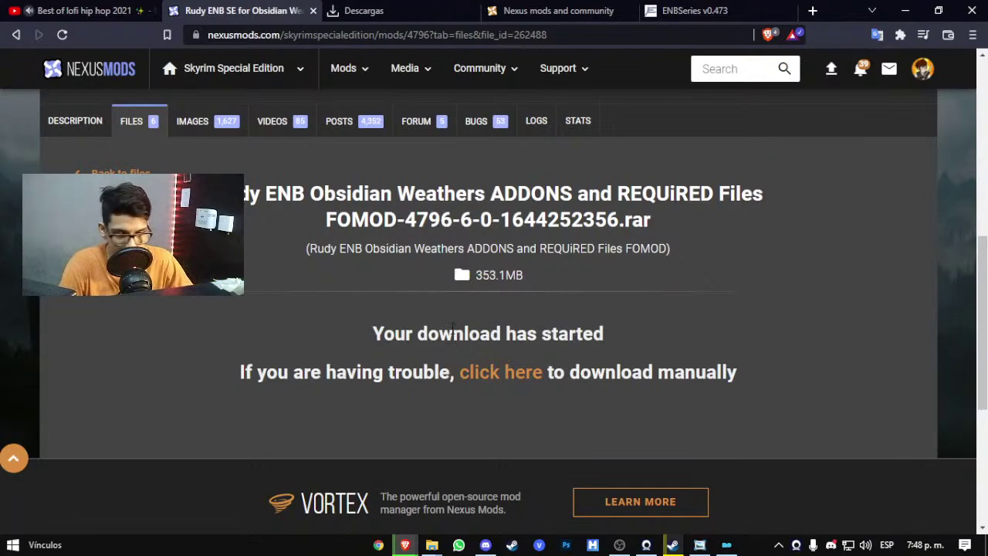
key("ctrl+Tab")
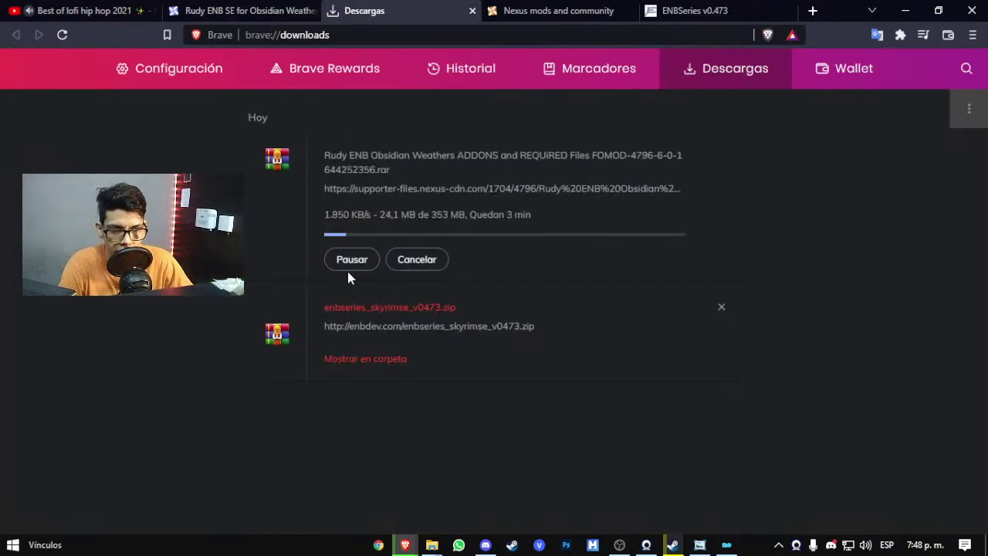
left_click(961, 100)
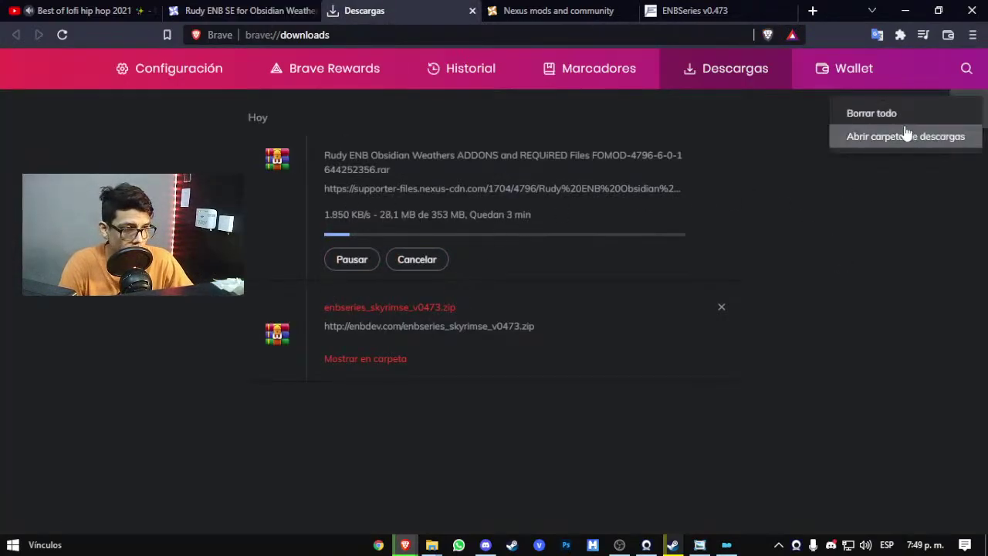
left_click(853, 110)
key("ctrl+shift+Tab")
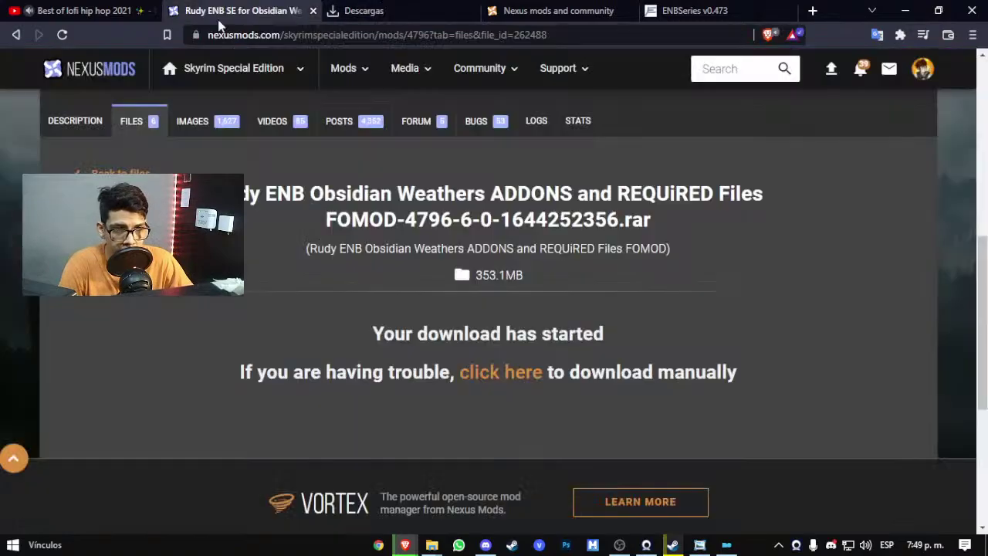
key("ctrl+Tab")
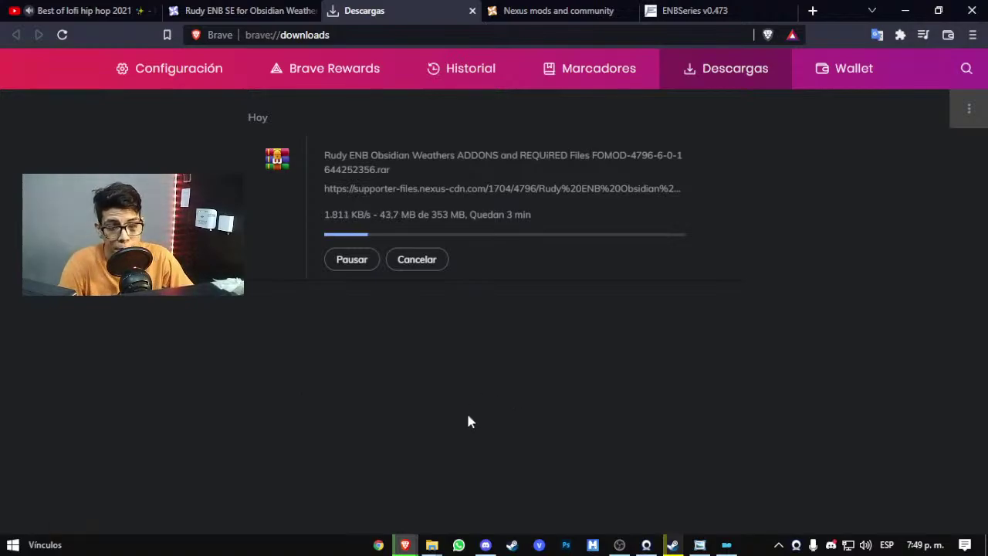
key("ctrl+shift+Tab")
key("ctrl+Tab")
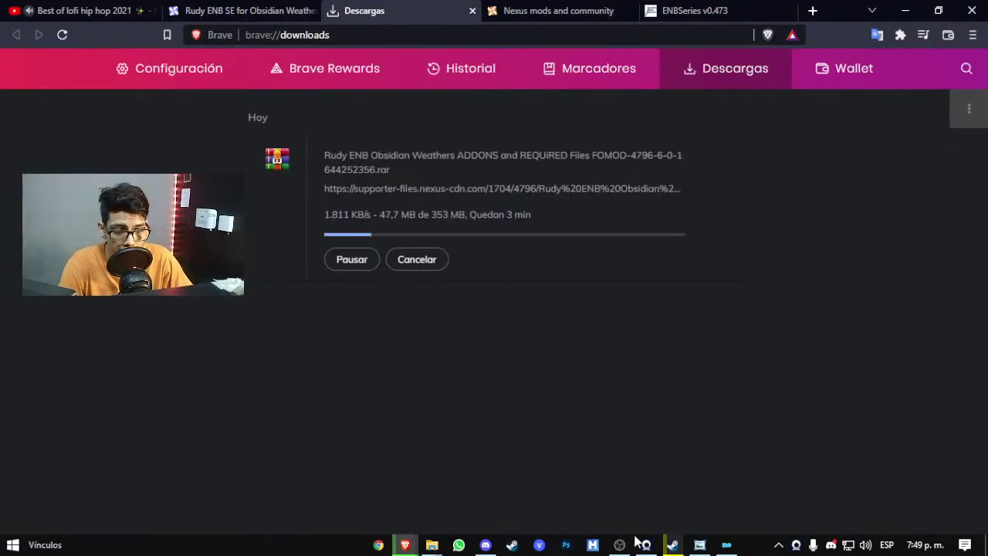
Step: Examine the saved mod list image in the photo viewer, from Unofficial Skyrim Special Edition Patch to 3 Performance version, and minimize it
left_click(699, 544)
left_click_drag(101, 347, 187, 362)
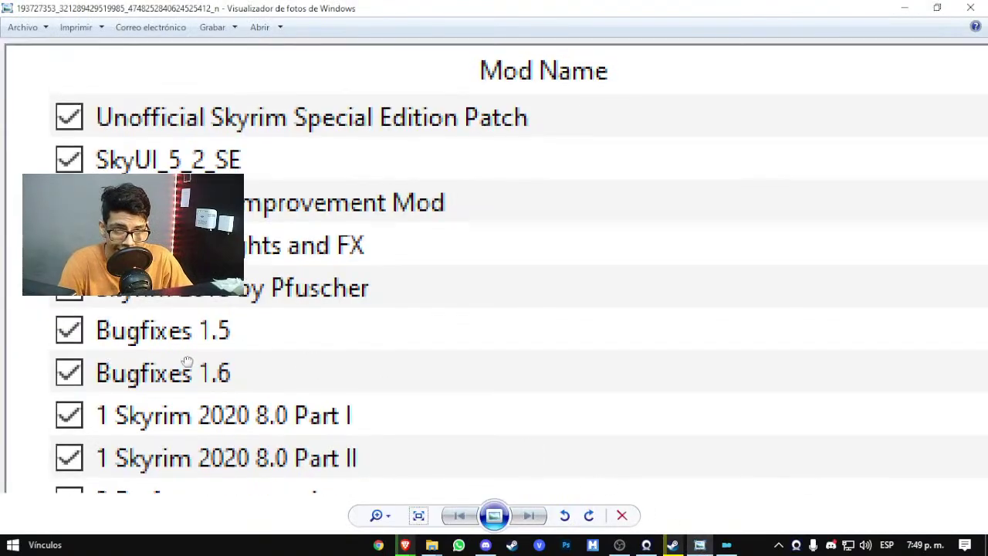
scroll(187, 361, "up", 3)
scroll(377, 324, "down", 3)
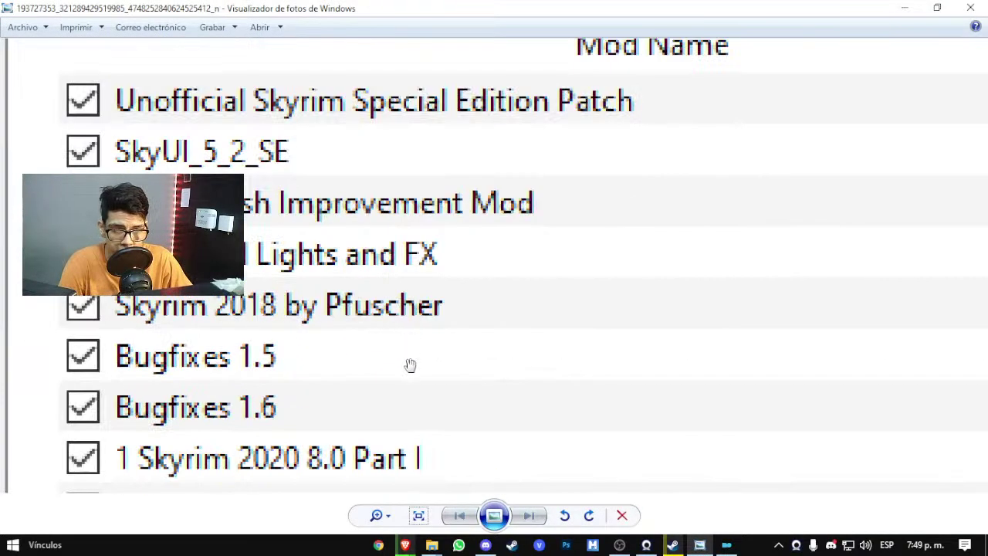
left_click_drag(408, 364, 386, 240)
scroll(272, 399, "up", 3)
scroll(272, 399, "down", 1)
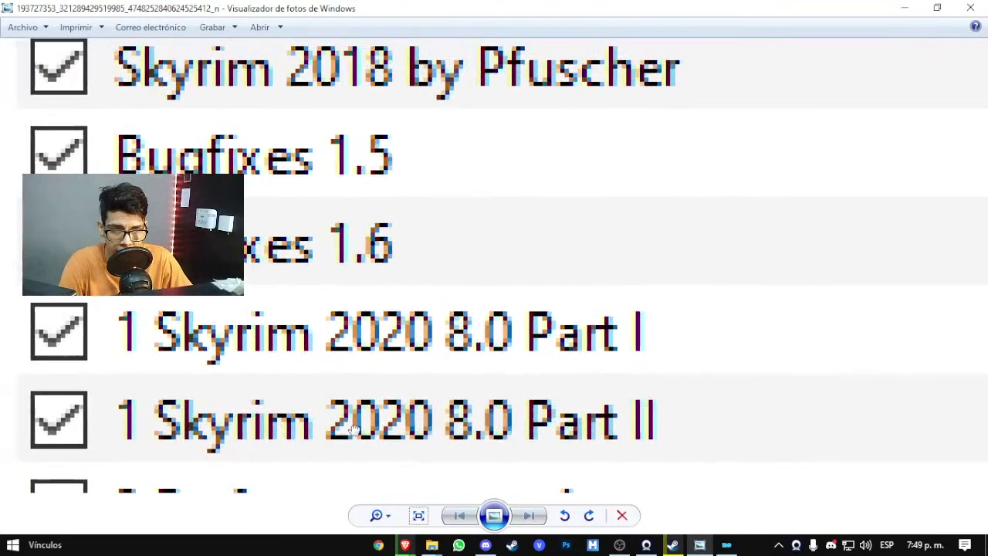
scroll(447, 325, "down", 1)
scroll(447, 325, "down", 1)
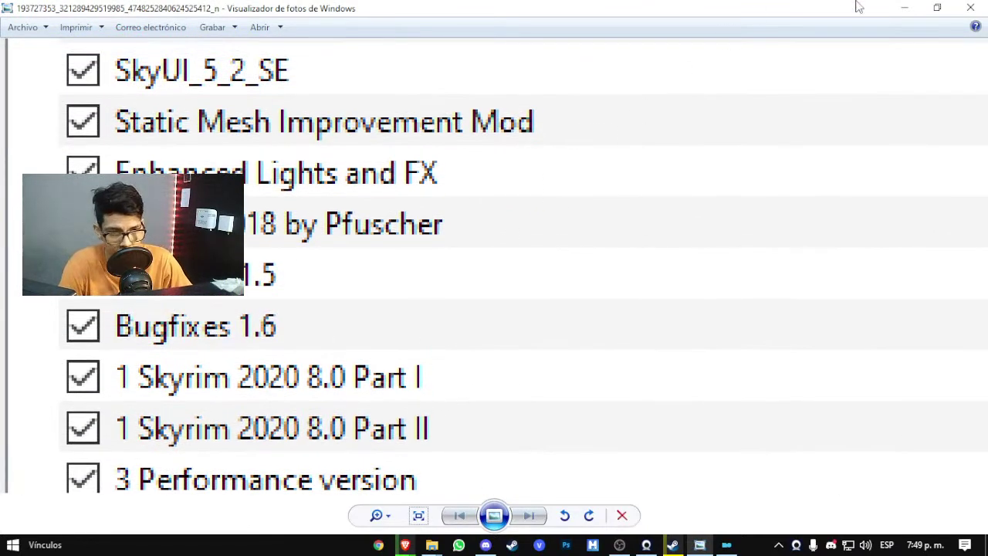
left_click(905, 8)
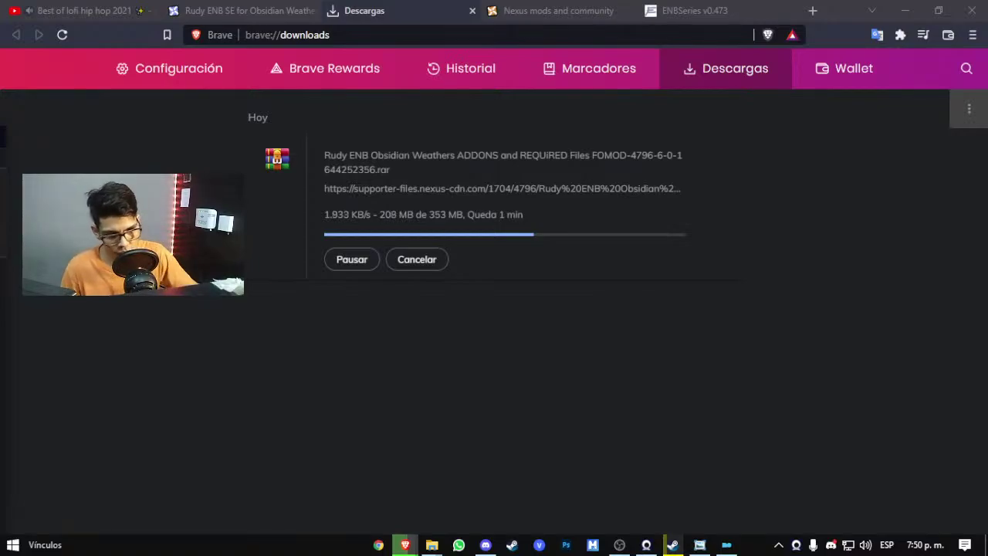
left_click(409, 369)
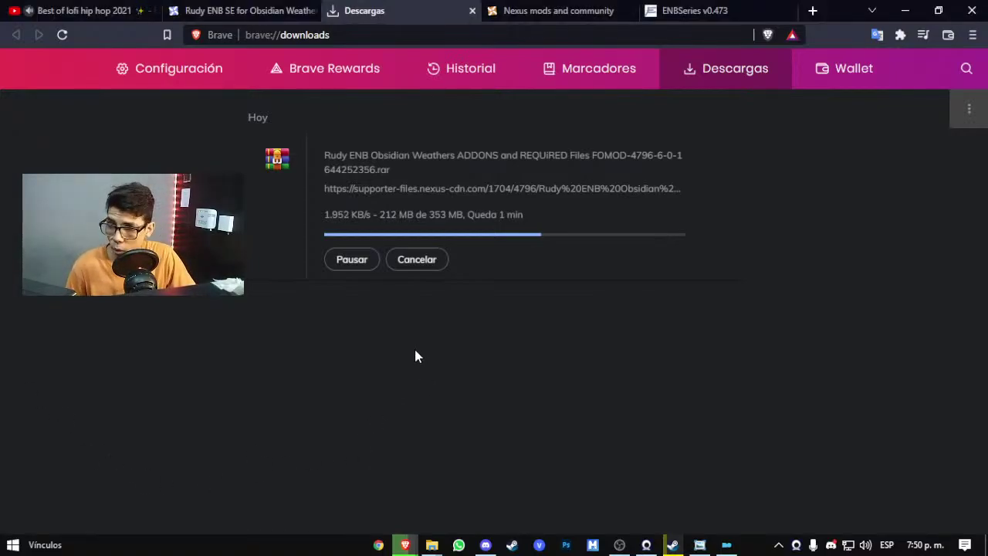
left_click(530, 9)
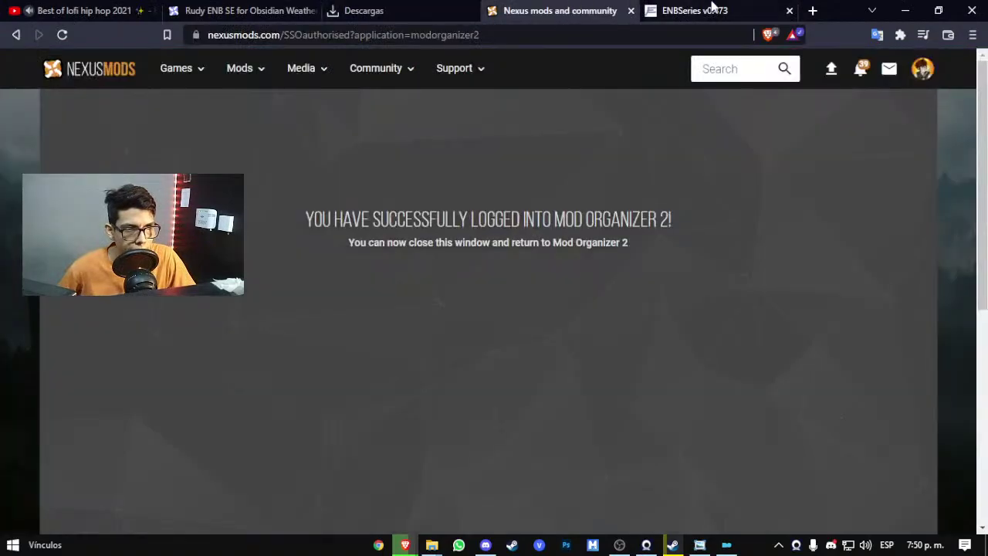
left_click(706, 9)
left_click(231, 10)
left_click(84, 10)
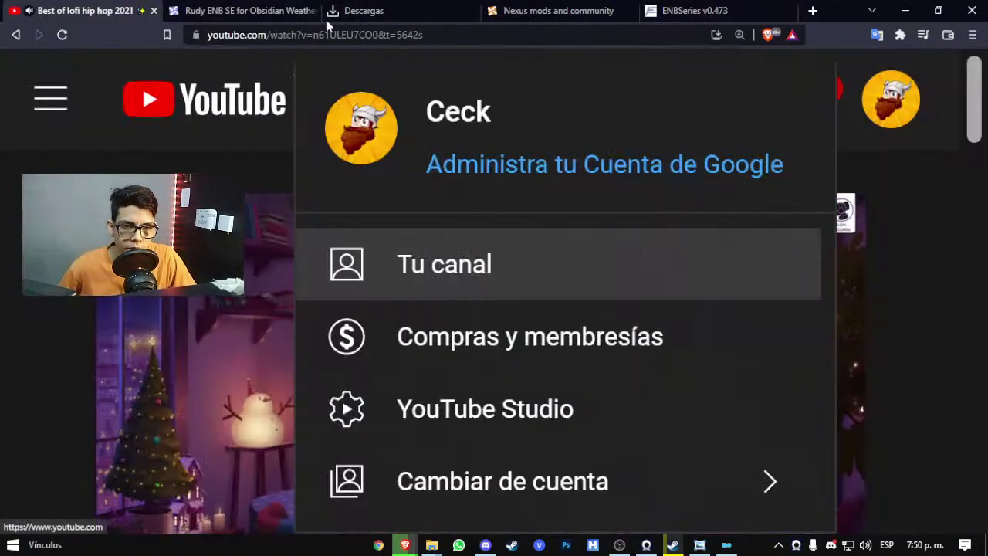
key("ctrl+5")
key("ctrl+1")
key("ctrl+2")
key("ctrl+1")
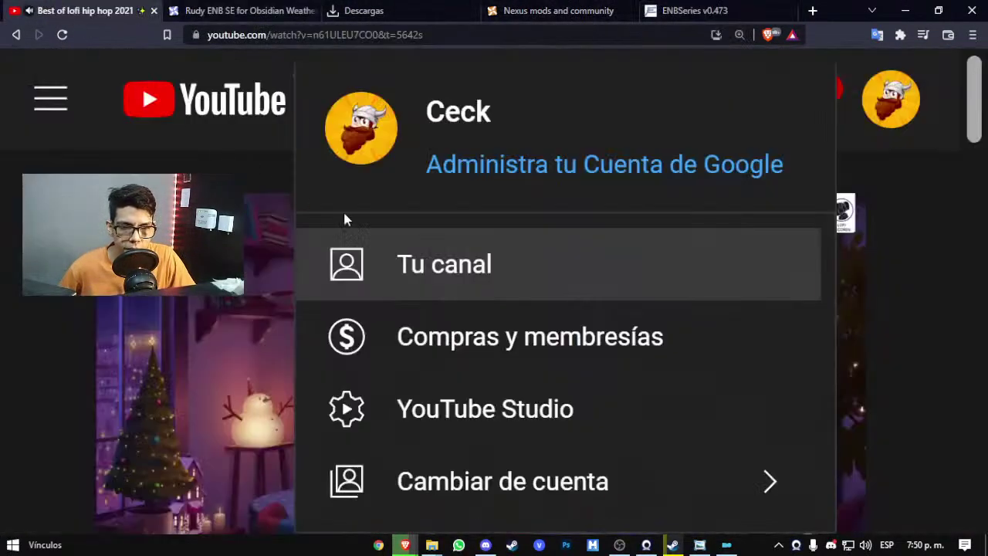
Step: Reduce the zoom of the YouTube video page to 100%
left_click(972, 35)
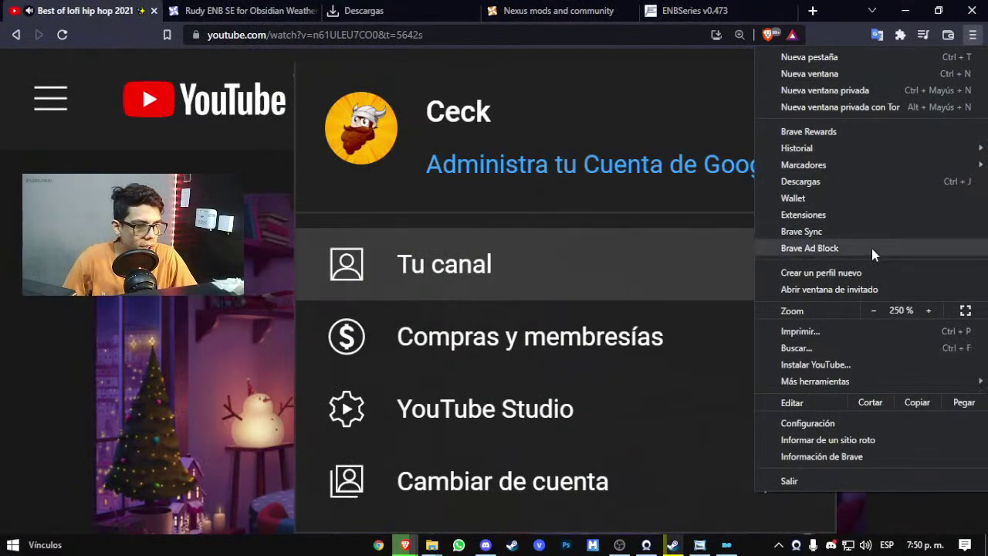
left_click(871, 310)
left_click(871, 310)
left_click(871, 310)
left_click(871, 310)
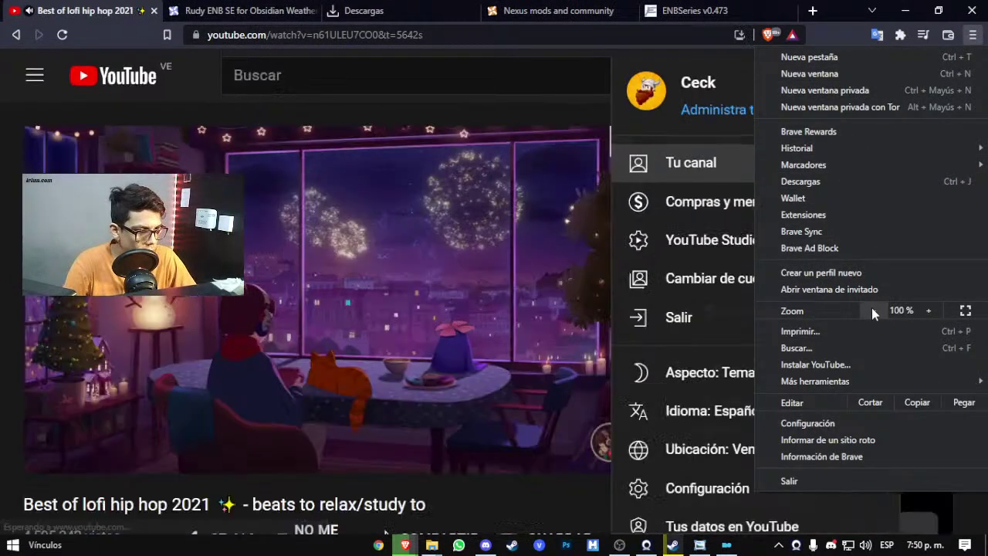
Step: Open the YouTube home page in a new browser tab and search for "avowed trailer"
right_click(112, 74)
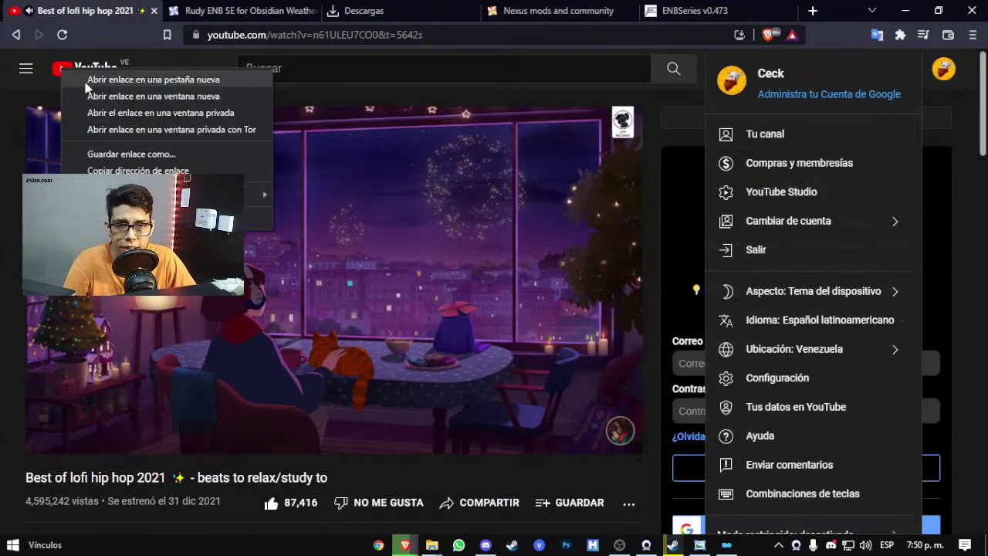
left_click(177, 82)
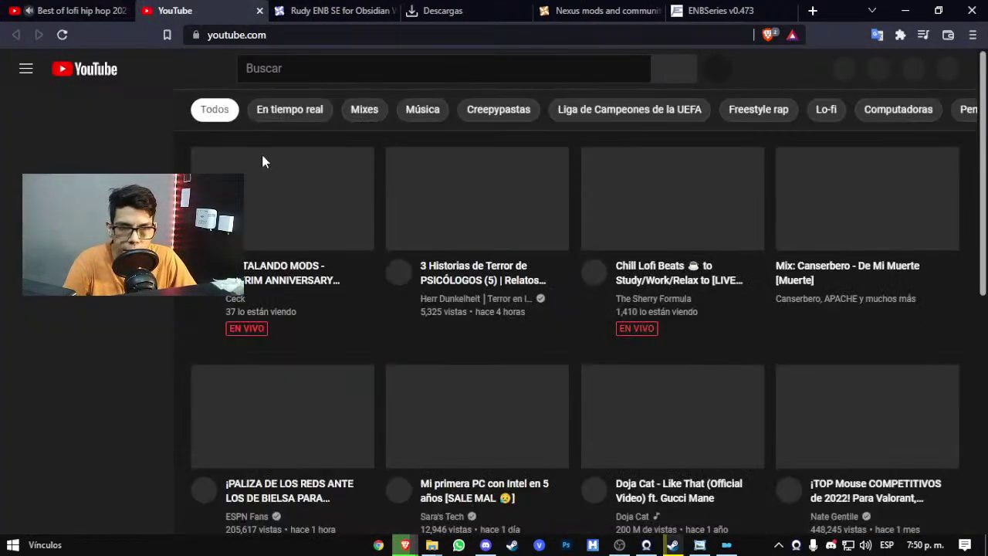
left_click(301, 68)
type("avowed")
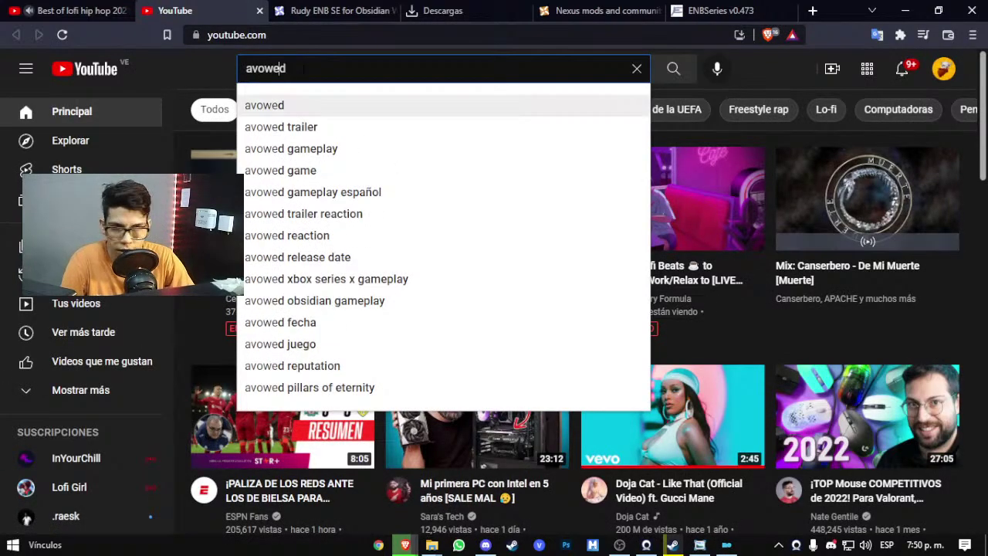
key("Down")
key("Return")
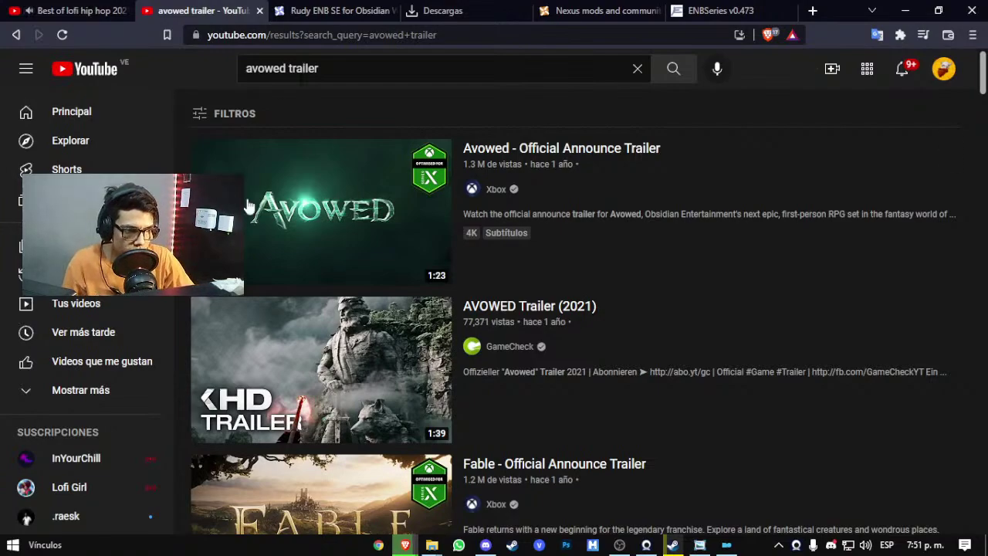
Step: Watch the Xbox video Avowed - Official Announce Trailer in full screen and close its browser tab
mouse_move(382, 209)
scroll(402, 254, "down", 3)
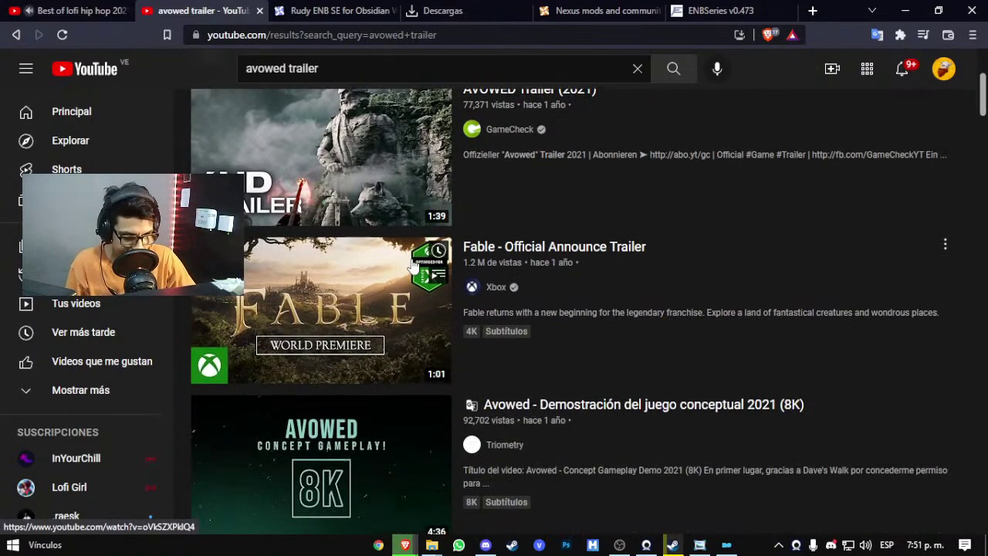
scroll(355, 228, "up", 3)
left_click(376, 234)
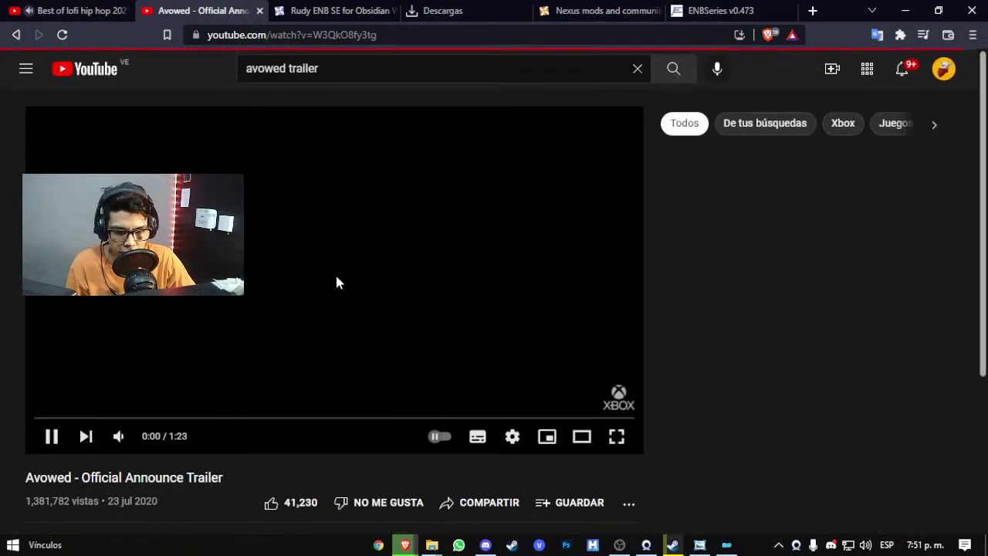
double_click(335, 280)
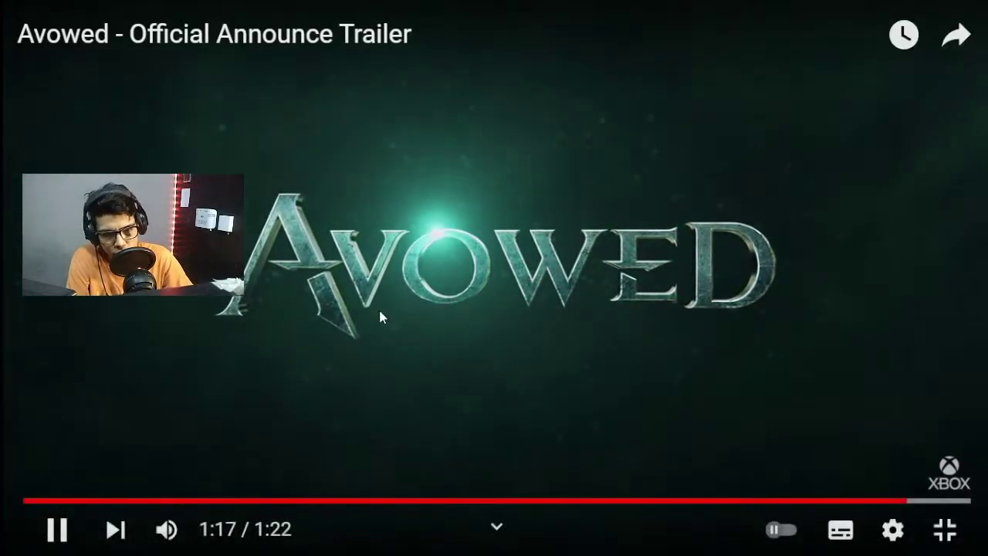
double_click(379, 310)
left_click(367, 266)
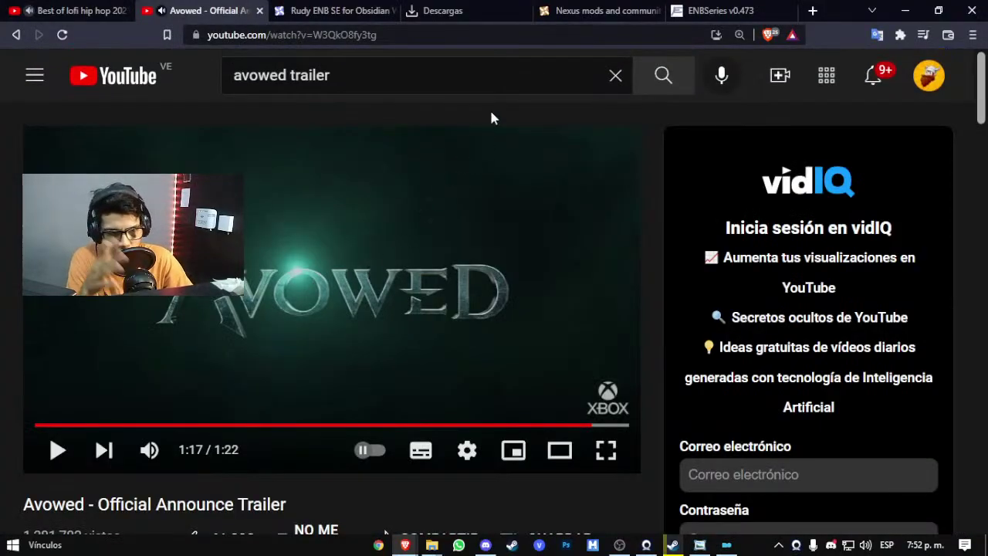
left_click(260, 10)
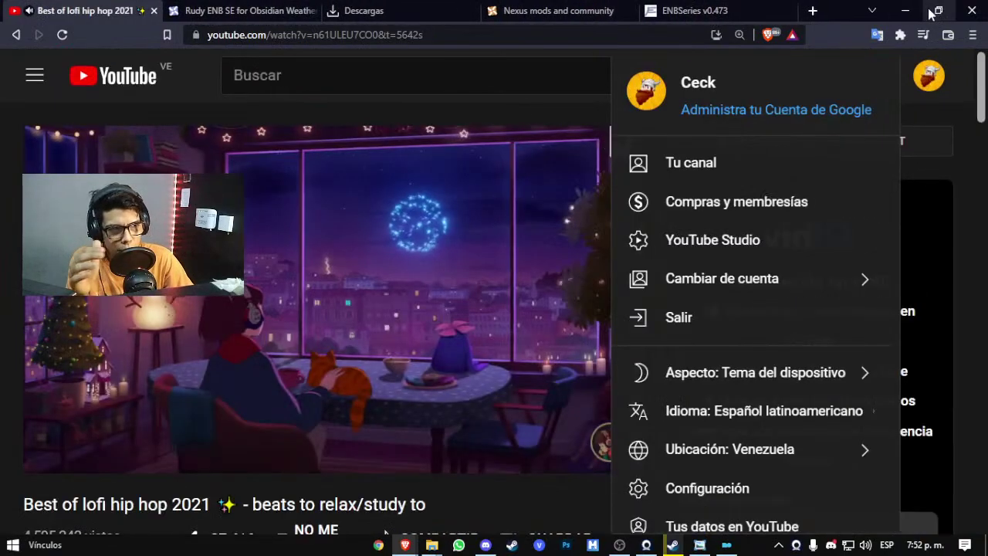
Step: Show the downloaded Rudy ENB Obsidian Weathers ADDONS and REQUiRED Files archive in its folder and maximize the File Explorer window
left_click(397, 11)
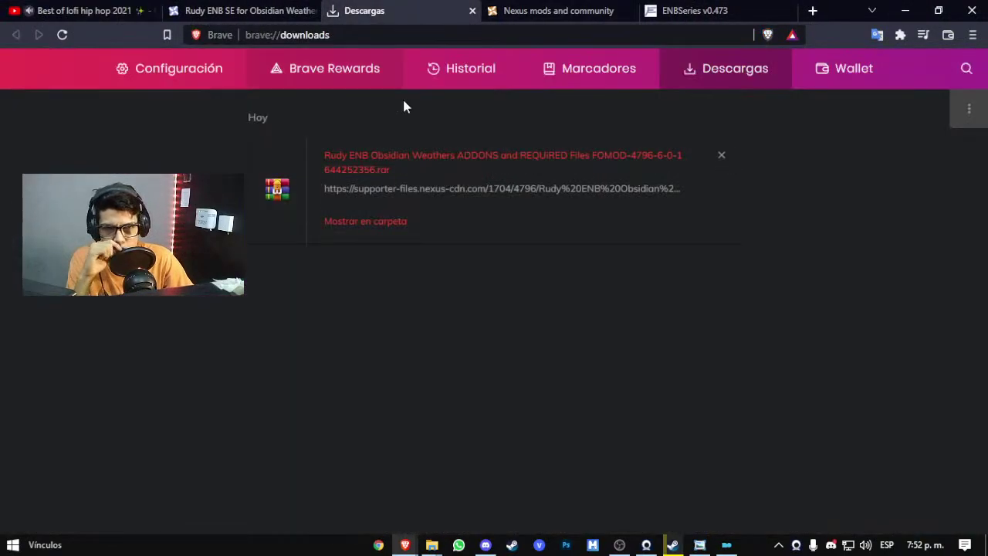
left_click(363, 222)
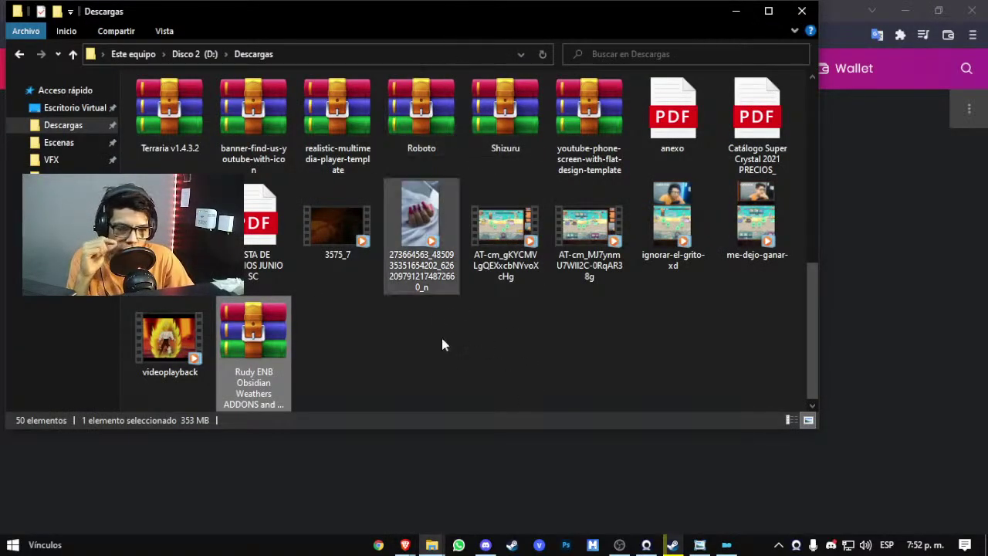
left_click(480, 326)
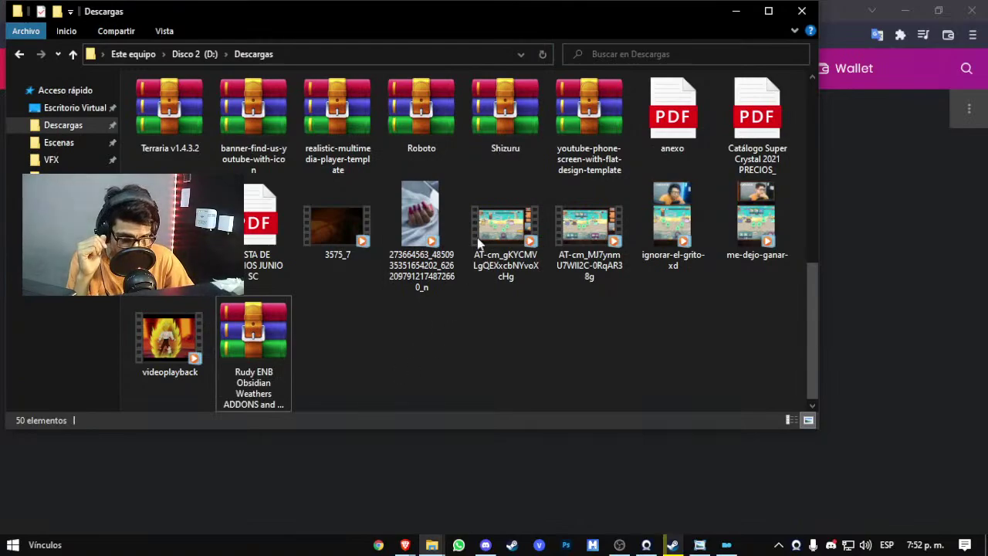
double_click(466, 11)
Step: Extract the Rudy ENB Obsidian Weathers ADDONS and REQUiRED Files archive into its own folder inside Descargas
left_click(519, 434)
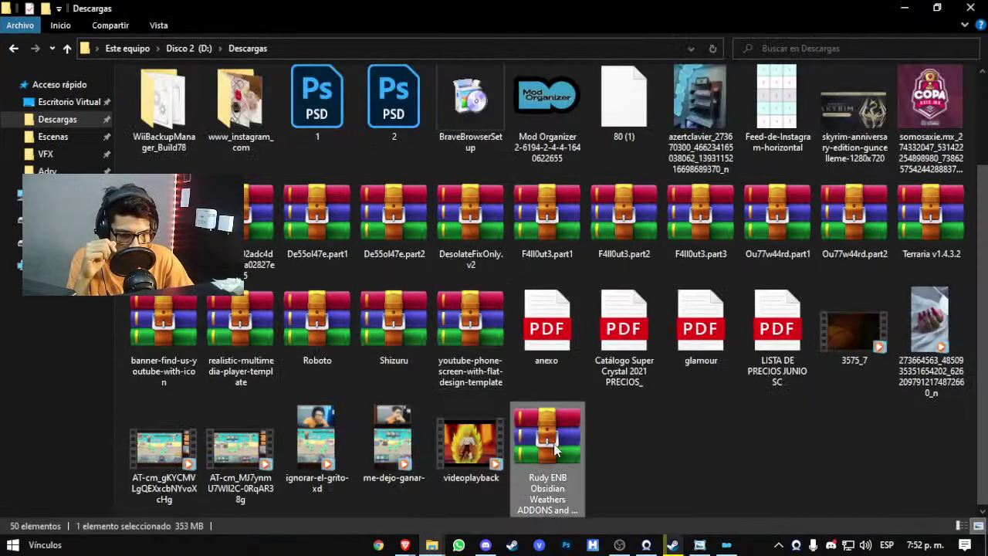
right_click(548, 443)
left_click(614, 253)
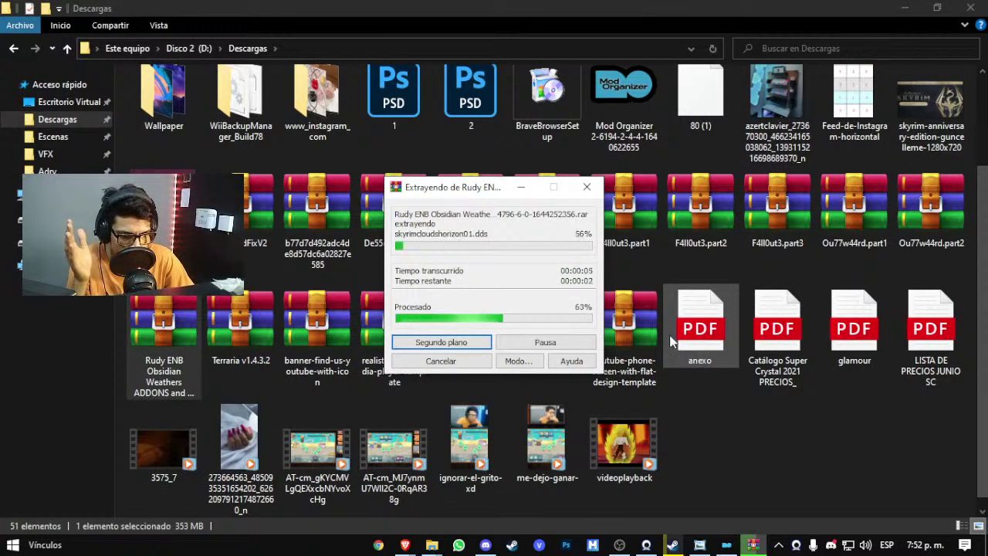
scroll(750, 377, "up", 2)
scroll(752, 382, "down", 2)
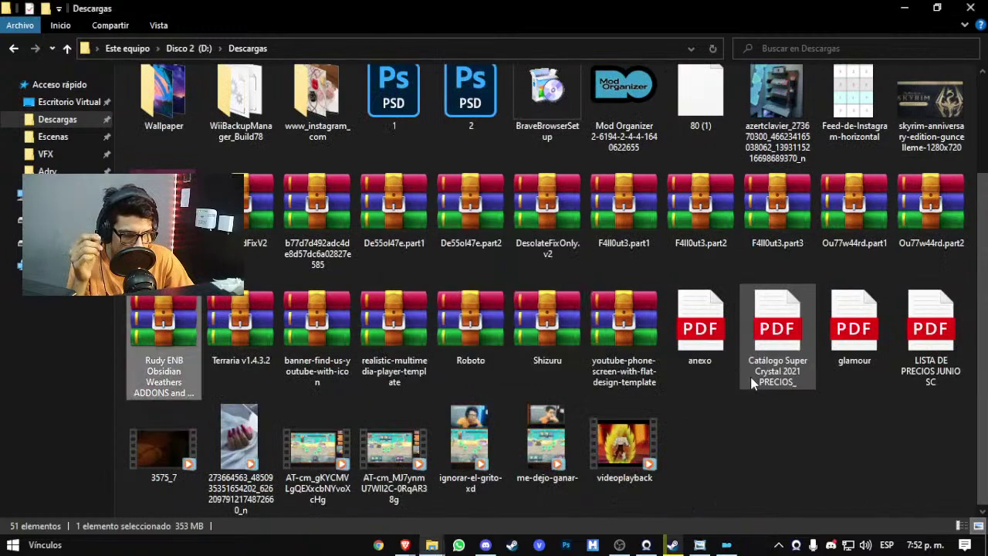
right_click(710, 431)
left_click(752, 283)
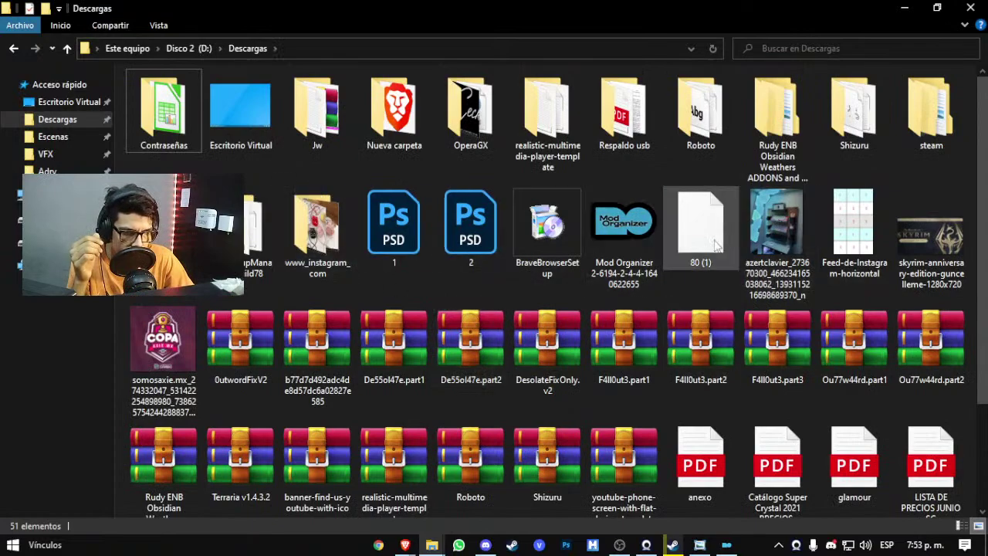
Step: Open the extracted Rudy ENB folder and look over its required-file subfolders, including Vanilla Clouds 2K and SE Fix for Blinding Fogs
double_click(777, 112)
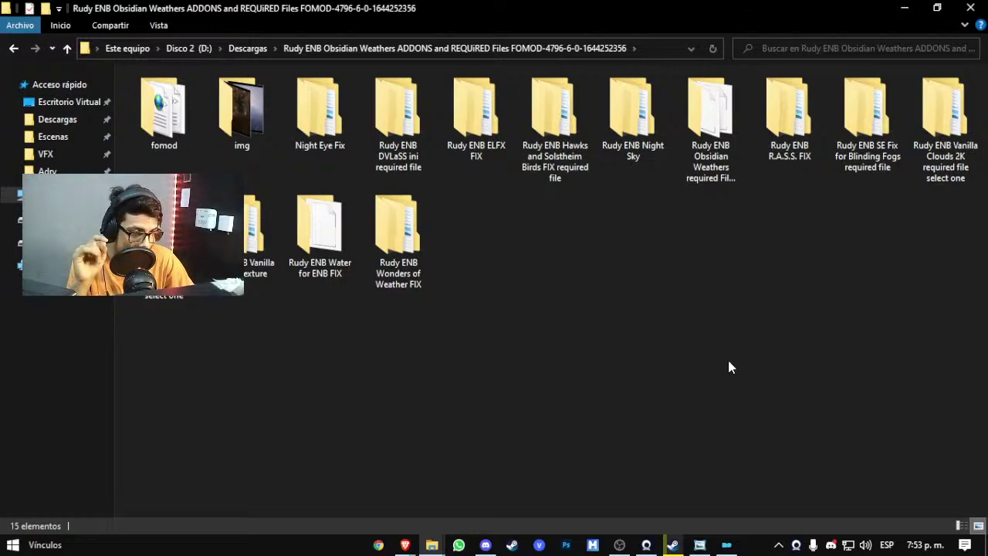
left_click(707, 150)
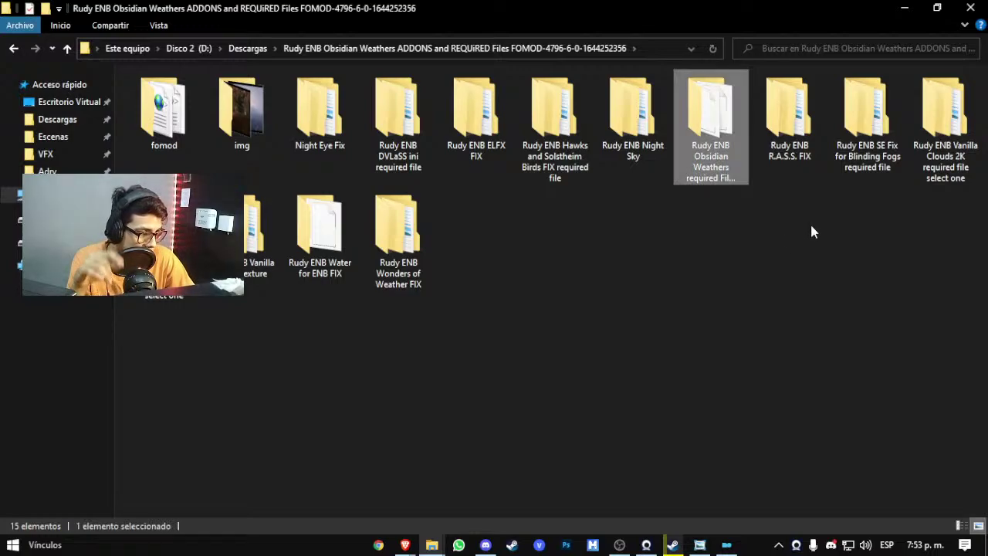
left_click(973, 179)
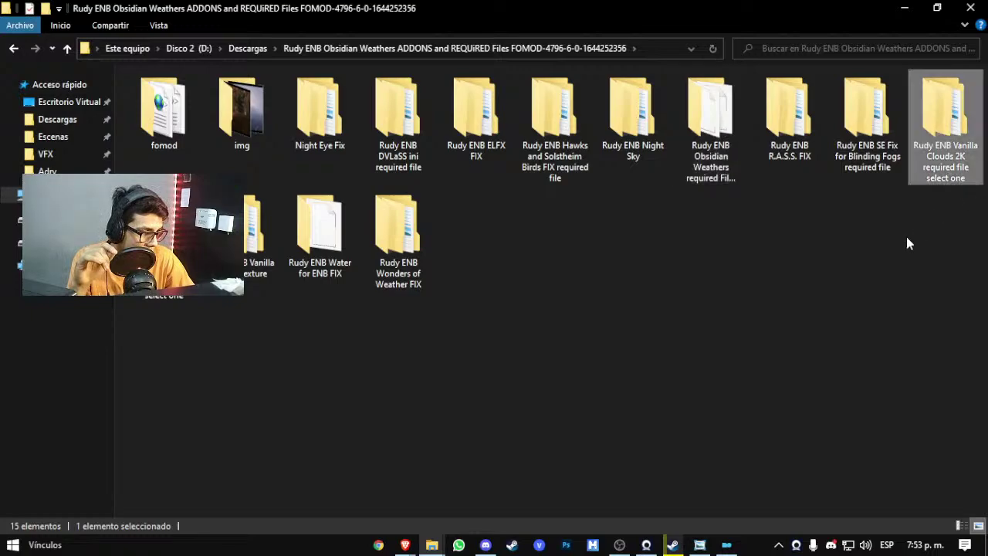
left_click(905, 235)
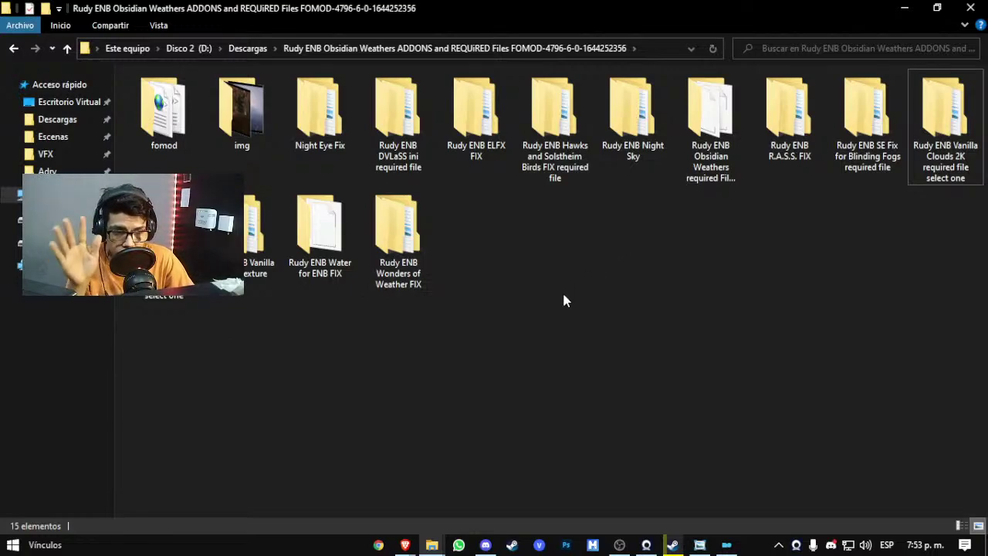
left_click(875, 102)
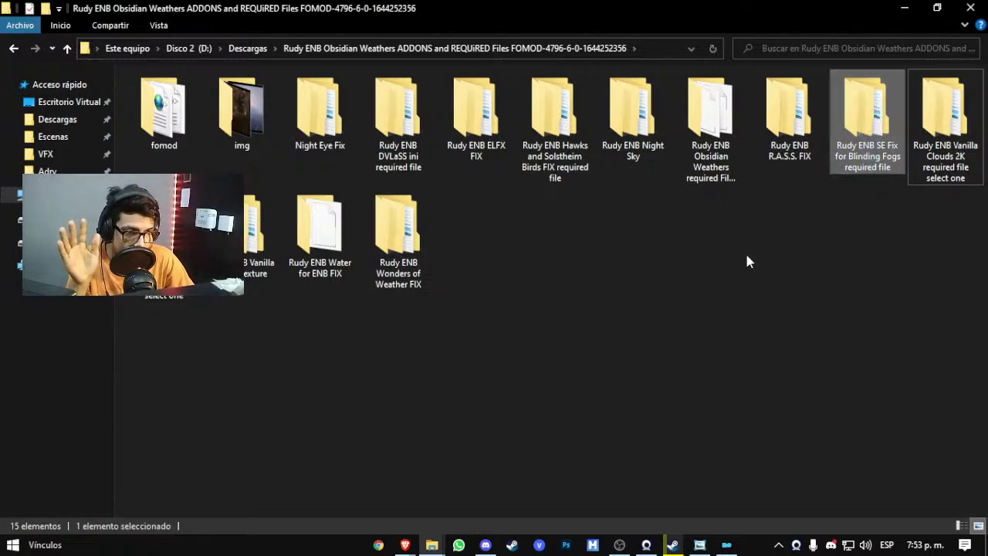
Step: Open the Rudy ENB Obsidian Weathers required Files Patch and meshes folder and examine its contents
left_click(708, 153)
double_click(708, 153)
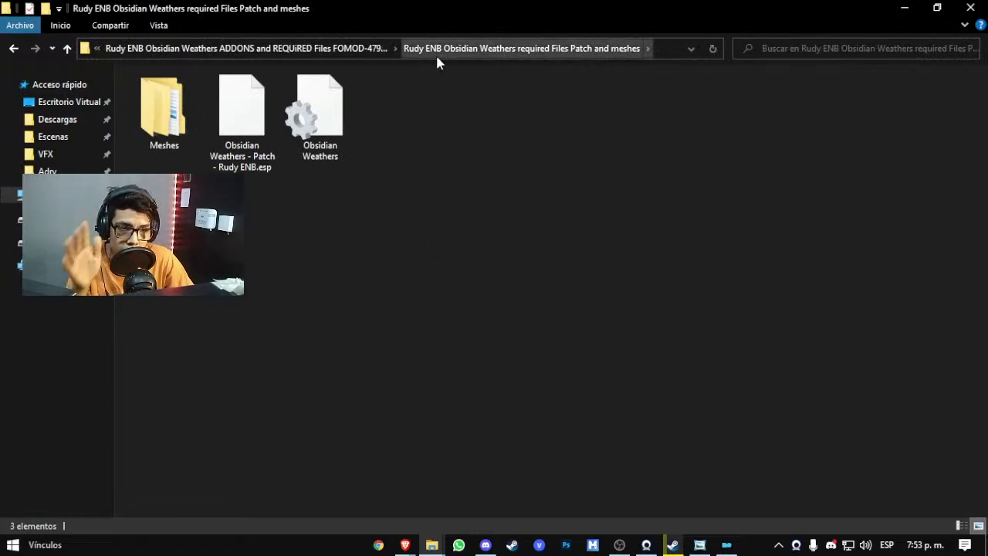
left_click_drag(517, 222, 125, 68)
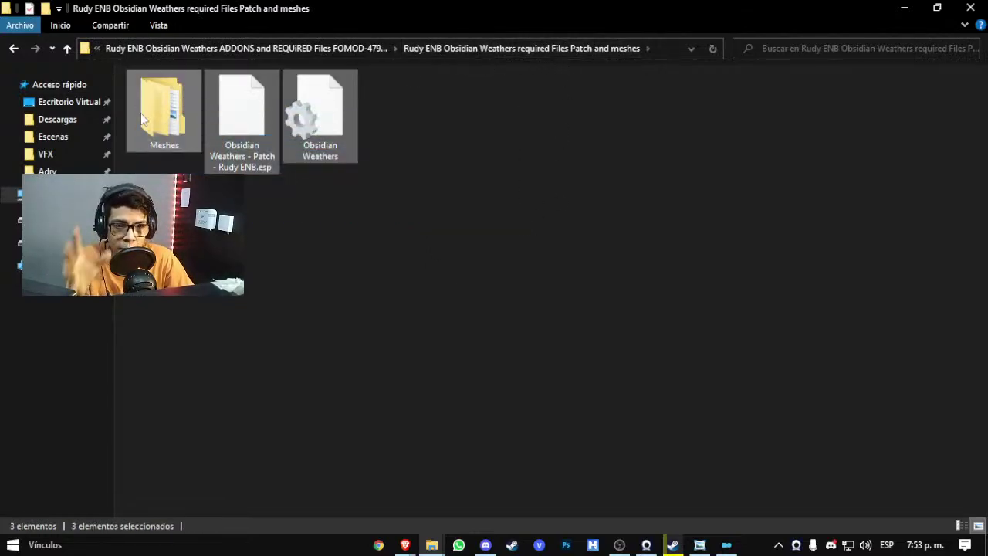
left_click(327, 249)
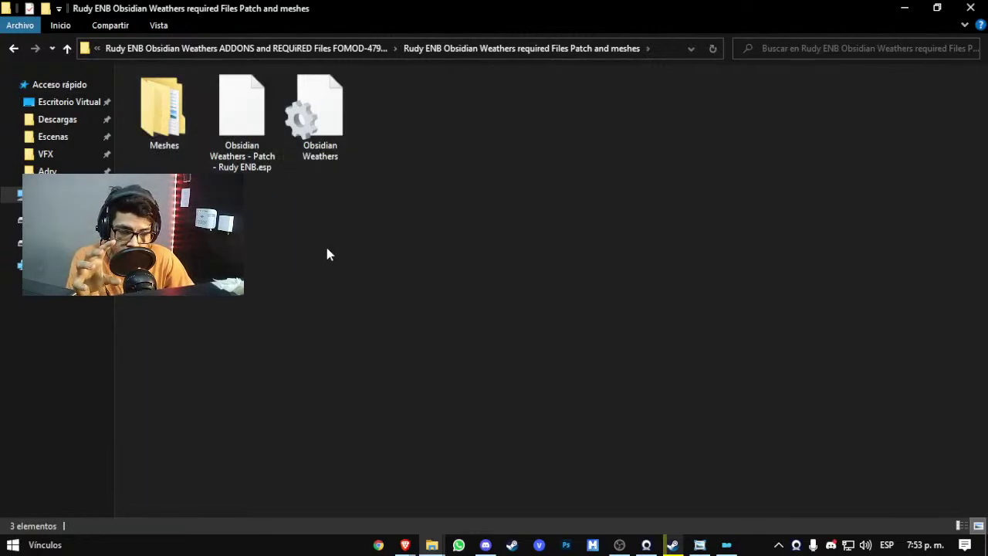
Step: Check the Obsidian Weathers configuration file and the fomod folder's contents, and return to the Descargas folder
double_click(333, 128)
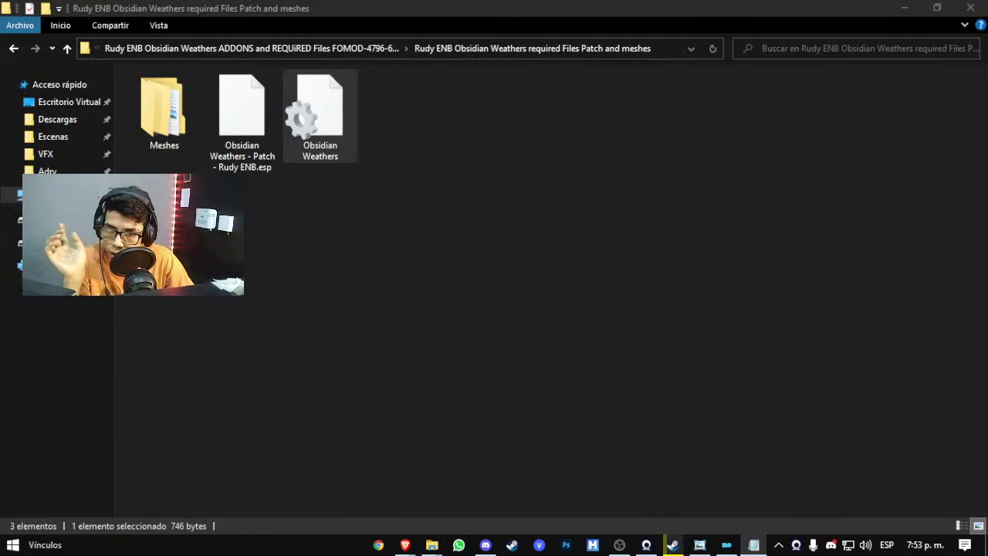
left_click(228, 333)
key("BackSpace")
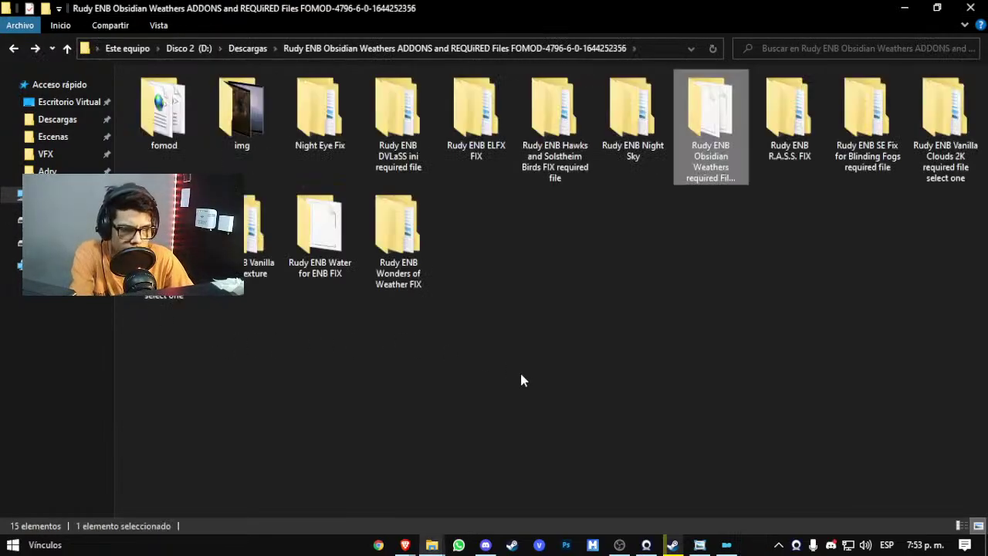
left_click_drag(560, 359, 703, 400)
double_click(164, 110)
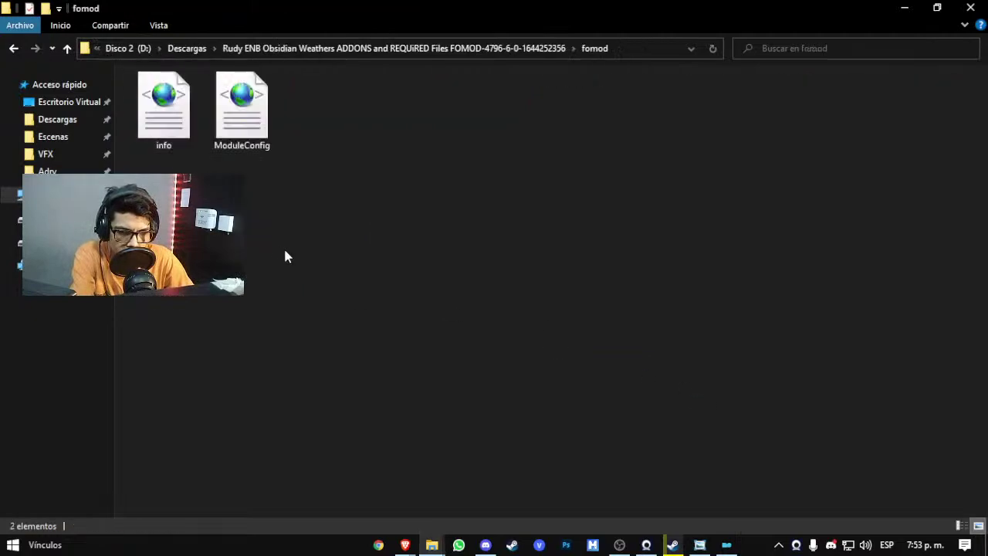
key("BackSpace")
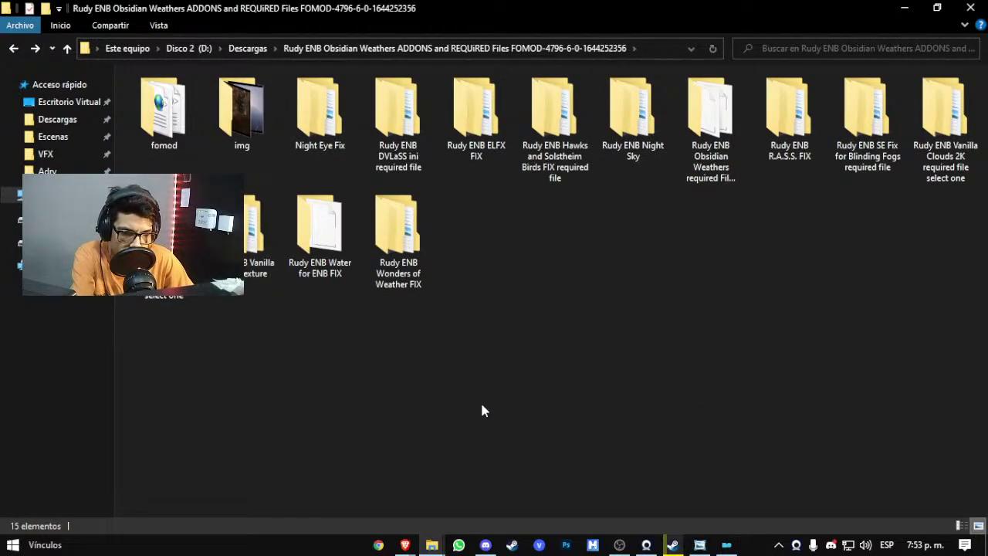
key("BackSpace")
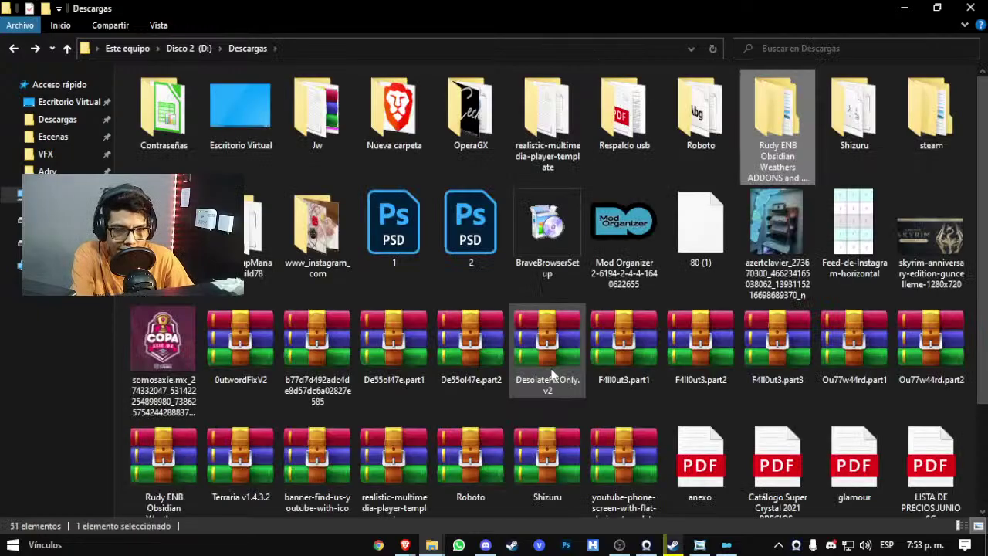
scroll(560, 394, "down", 2)
left_click(785, 438)
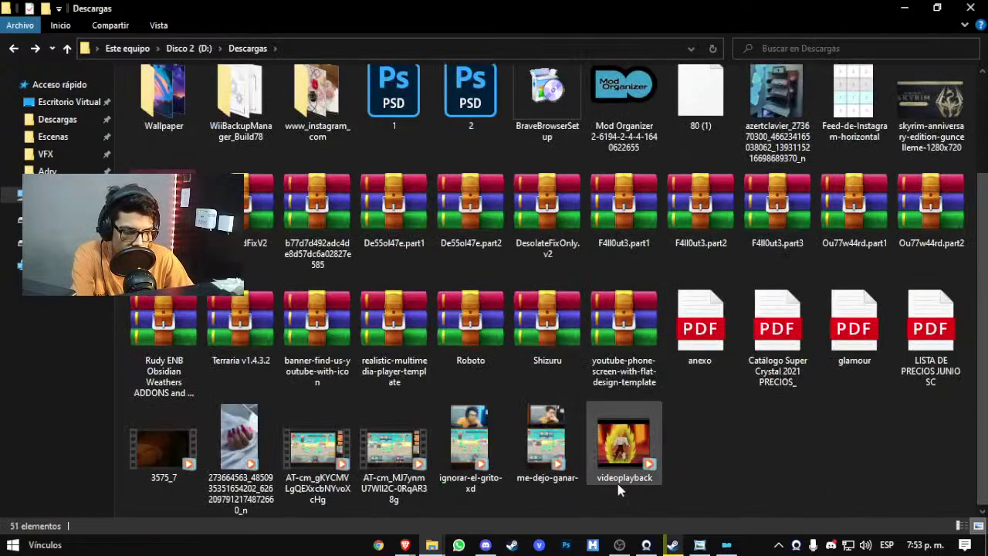
Step: Switch to Mod Organizer and load the Rudy ENB Obsidian Weathers ADDONS and REQUiRED Files archive from Descargas into the mod installer
left_click(675, 544)
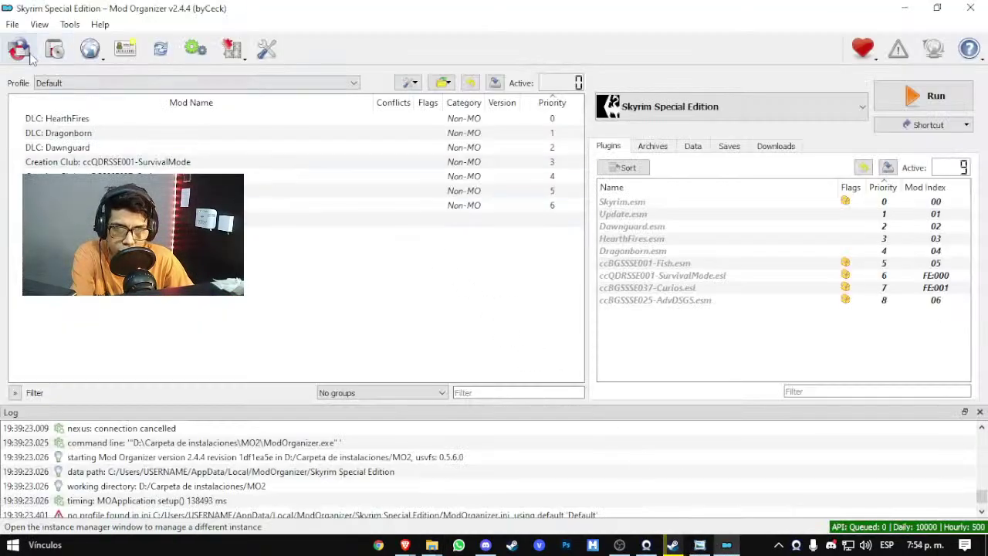
left_click(13, 24)
left_click(46, 58)
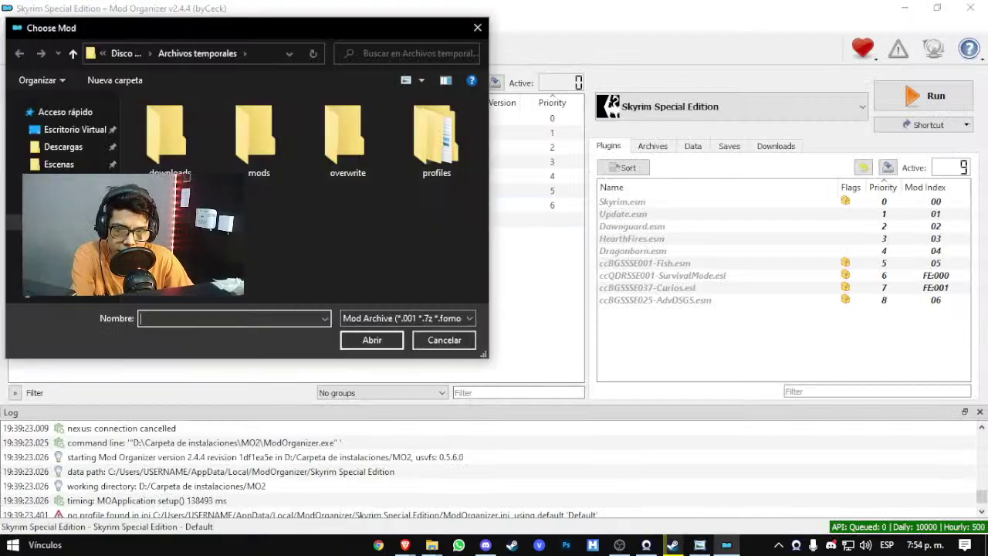
left_click(72, 131)
left_click(63, 147)
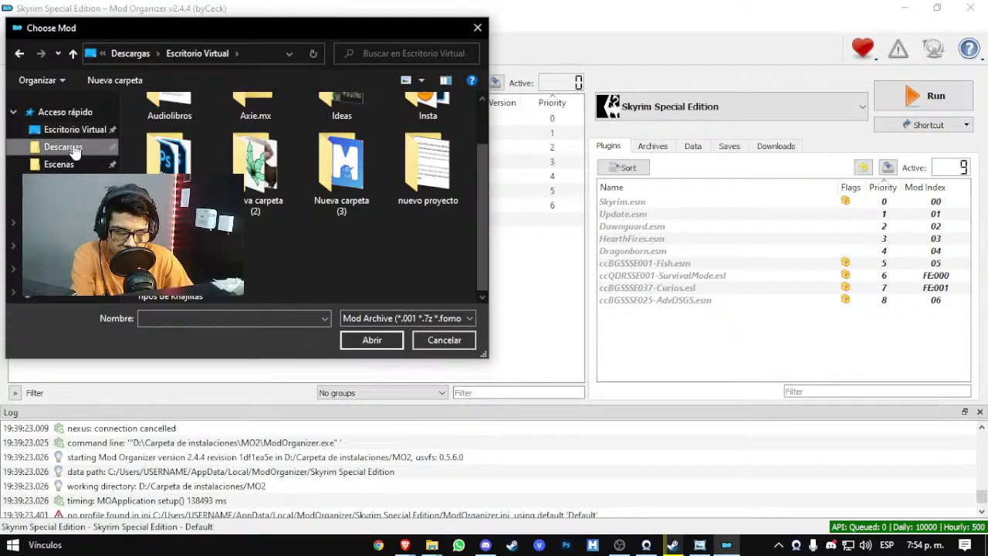
scroll(337, 253, "down", 5)
scroll(442, 274, "down", 3)
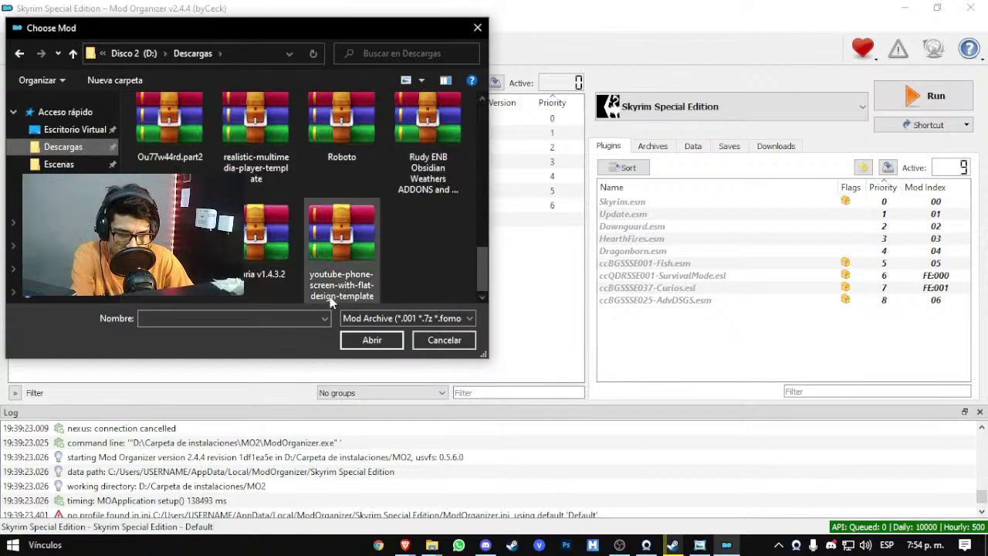
left_click(429, 154)
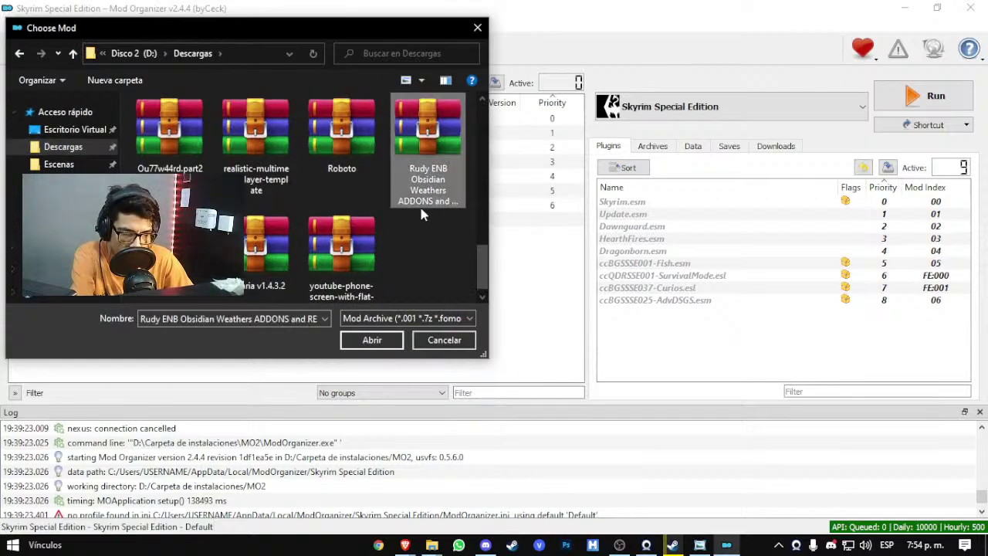
left_click(371, 339)
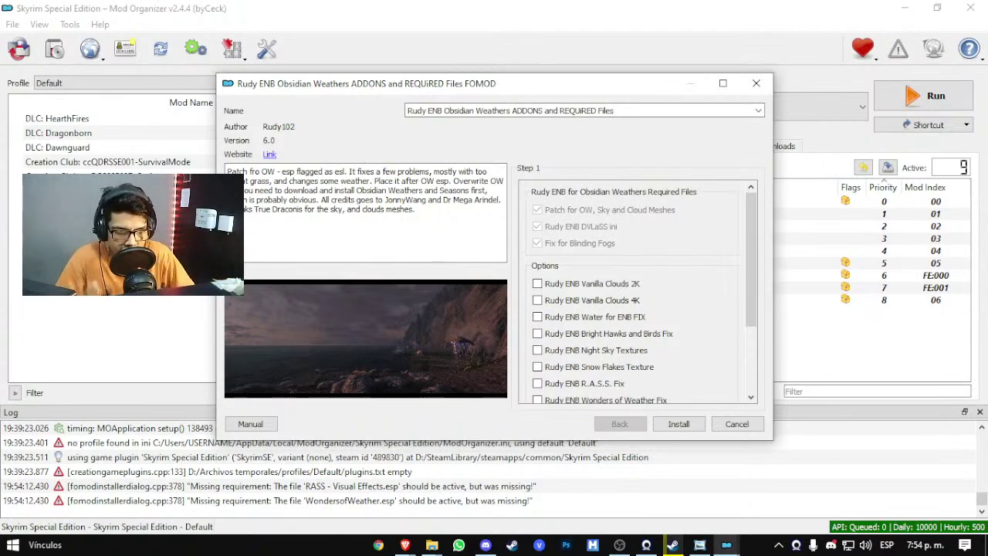
Step: Review the installer's required files, optional Rudy ENB fixes and textures, and Night Eye versions, and cancel the installation
scroll(685, 340, "down", 3)
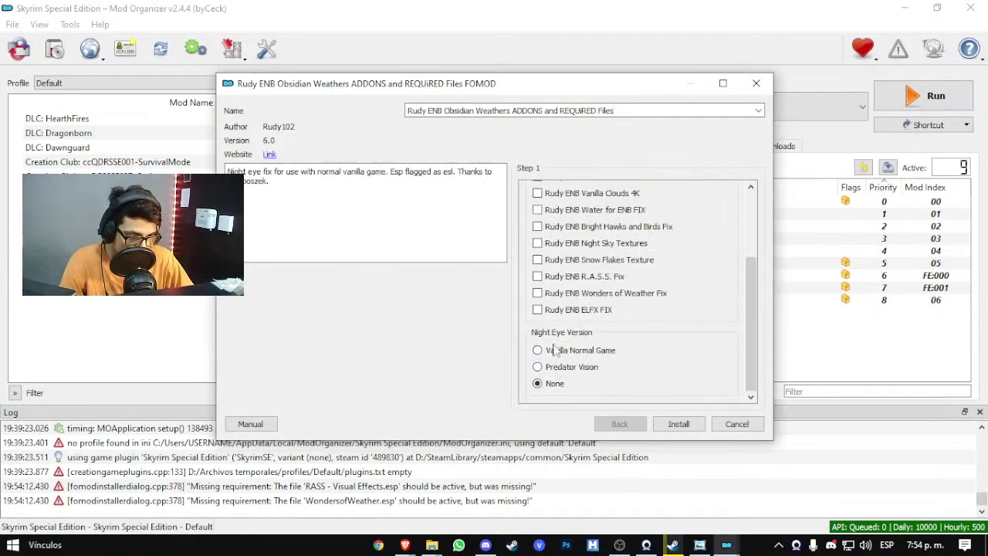
scroll(575, 324, "up", 5)
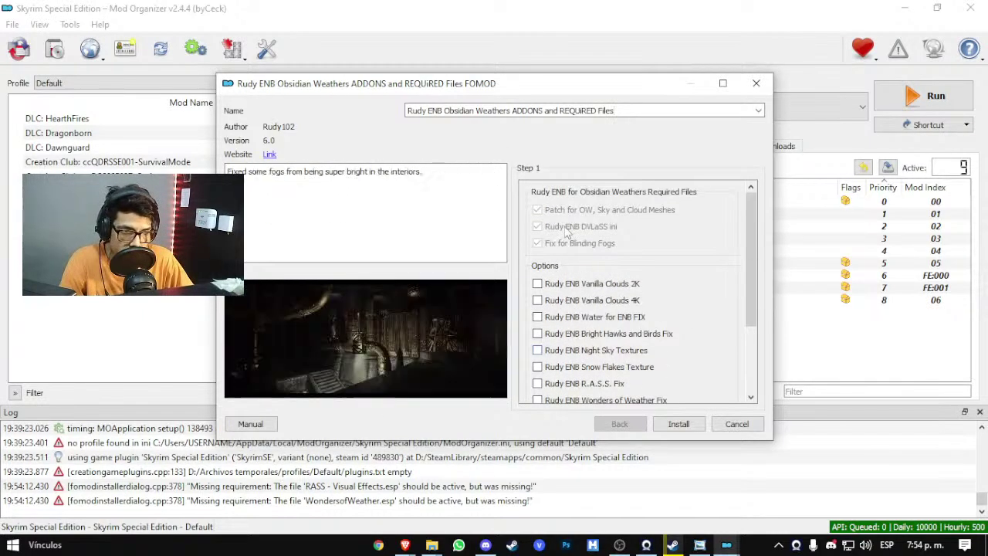
left_click_drag(463, 83, 371, 43)
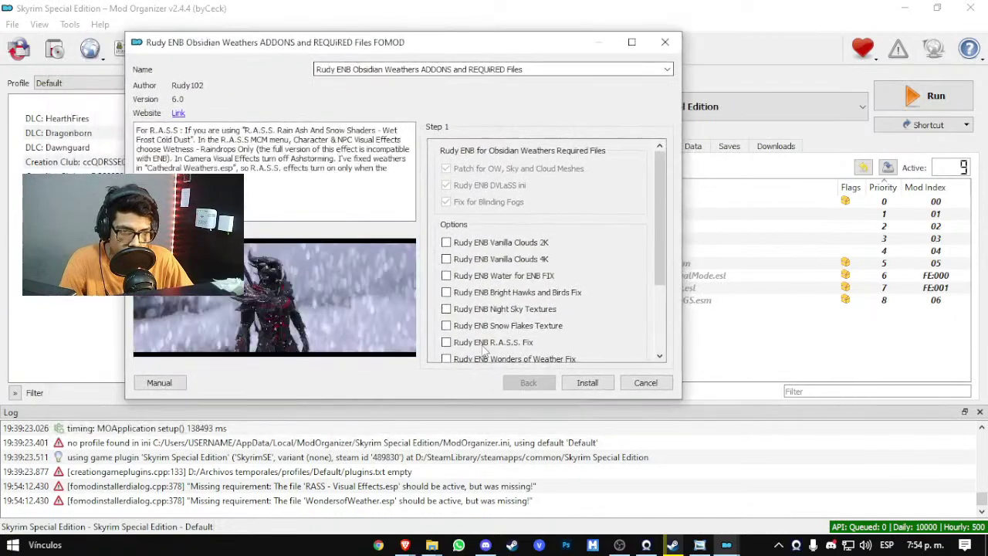
scroll(494, 346, "down", 2)
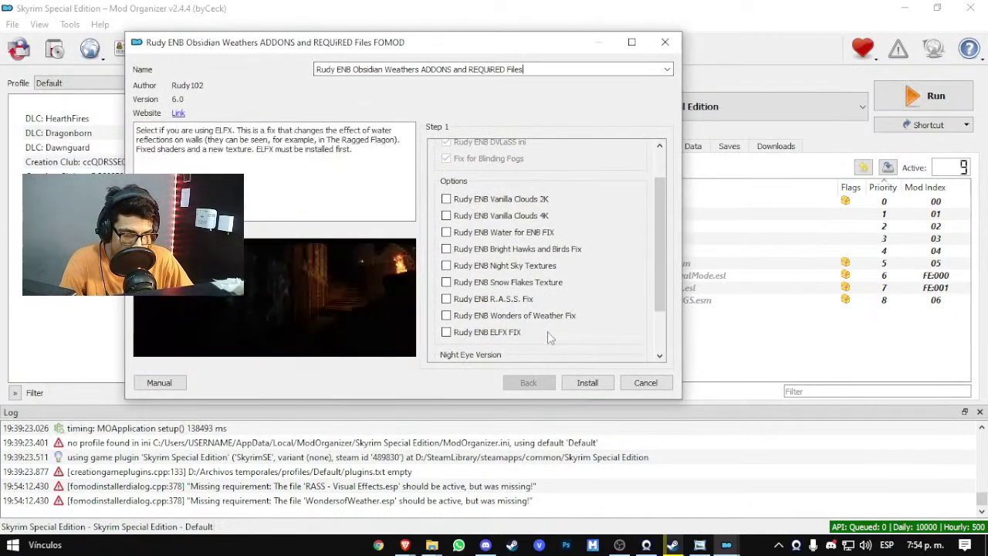
scroll(550, 337, "down", 3)
scroll(540, 297, "up", 5)
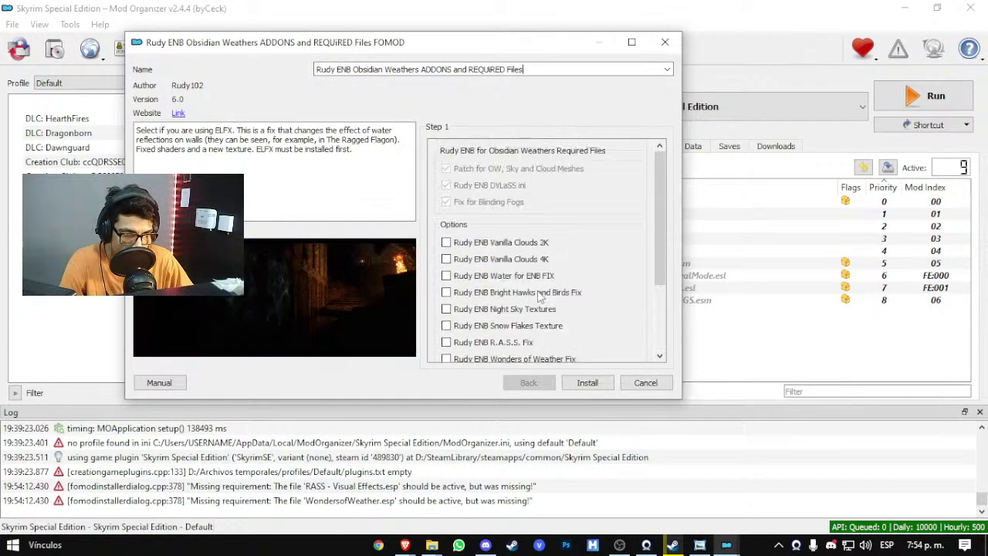
scroll(550, 309, "down", 5)
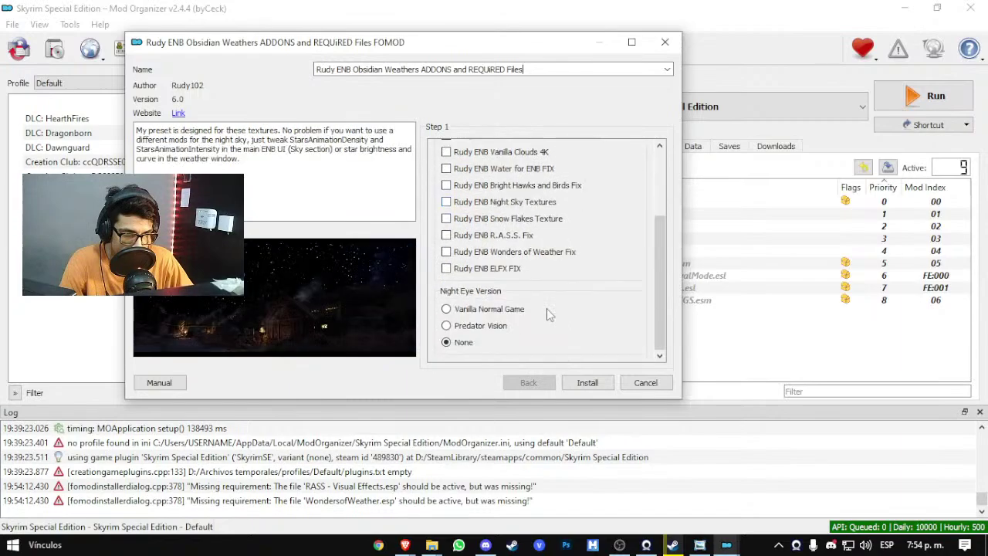
left_click(645, 382)
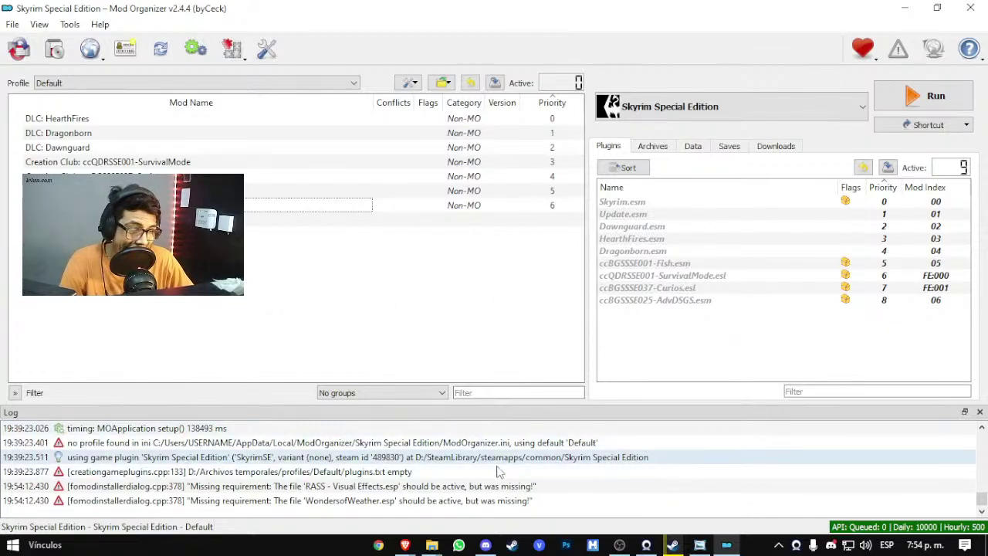
Step: View the mod list image in Windows Photo Viewer from its first entries, and minimize the viewer and Mod Organizer
left_click(701, 545)
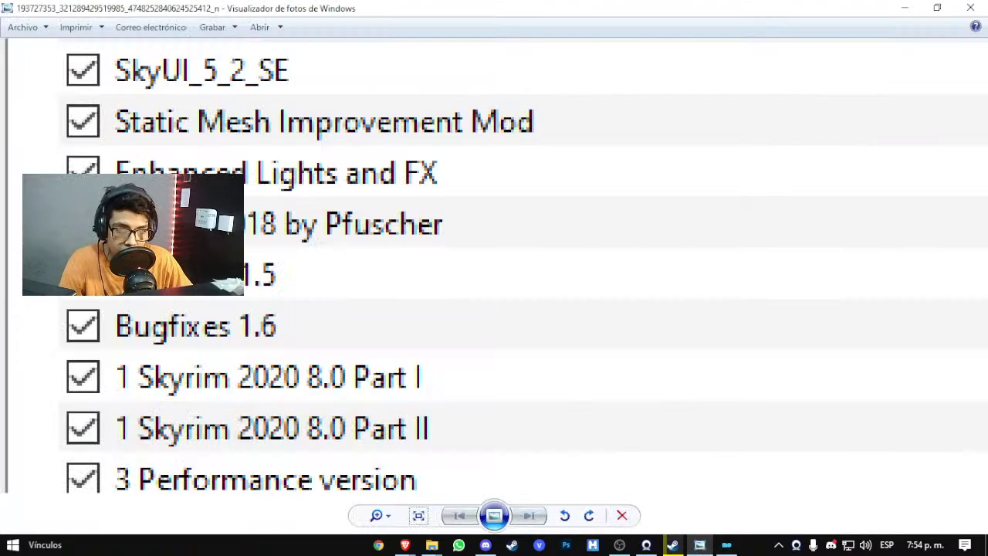
key("Up")
scroll(385, 144, "down", 1)
scroll(385, 143, "up", 3)
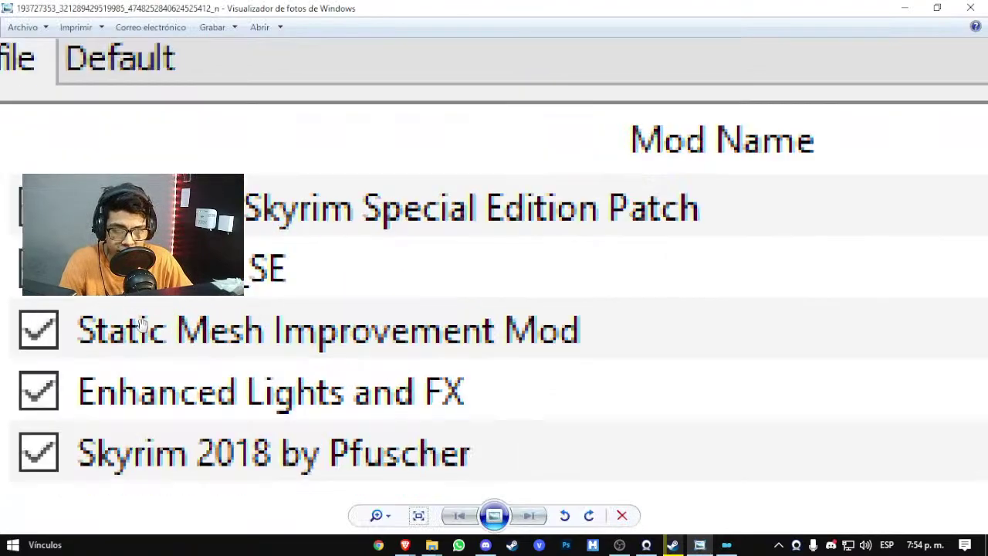
left_click(904, 9)
left_click(905, 8)
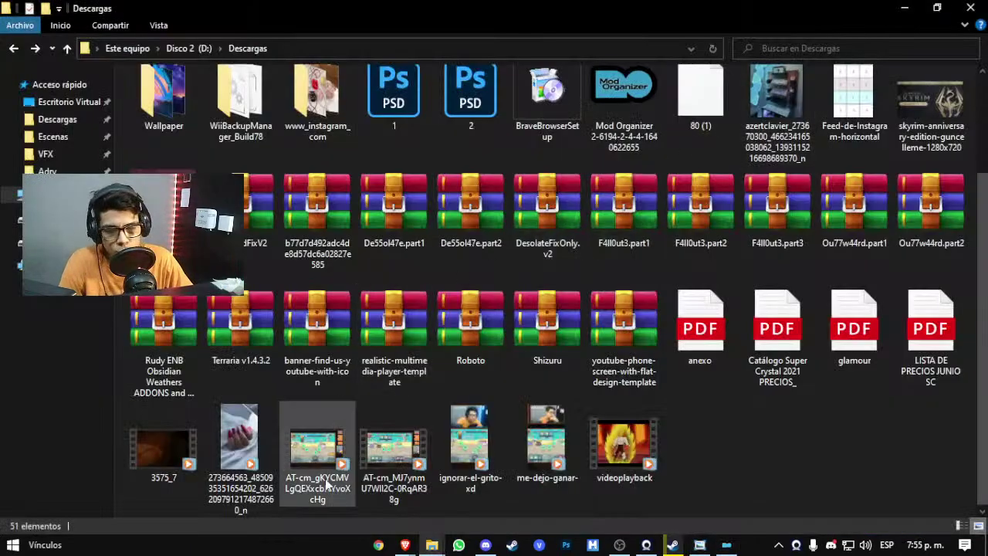
Step: Switch to the Brave browser and open the top mods list for Skyrim Special Edition on Nexus Mods
mouse_move(404, 544)
left_click(402, 508)
key("ctrl+shift+Tab")
key("ctrl+shift+Tab")
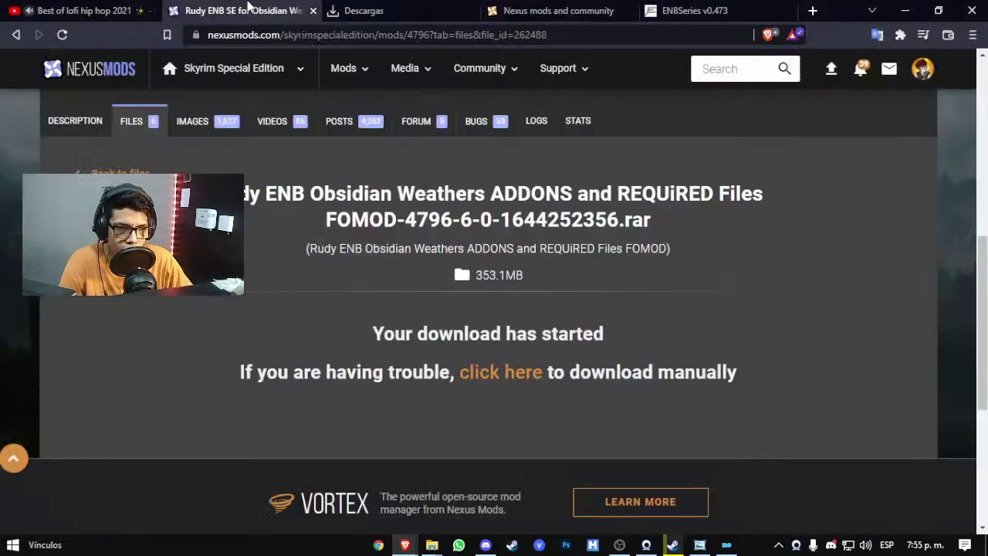
left_click(247, 10)
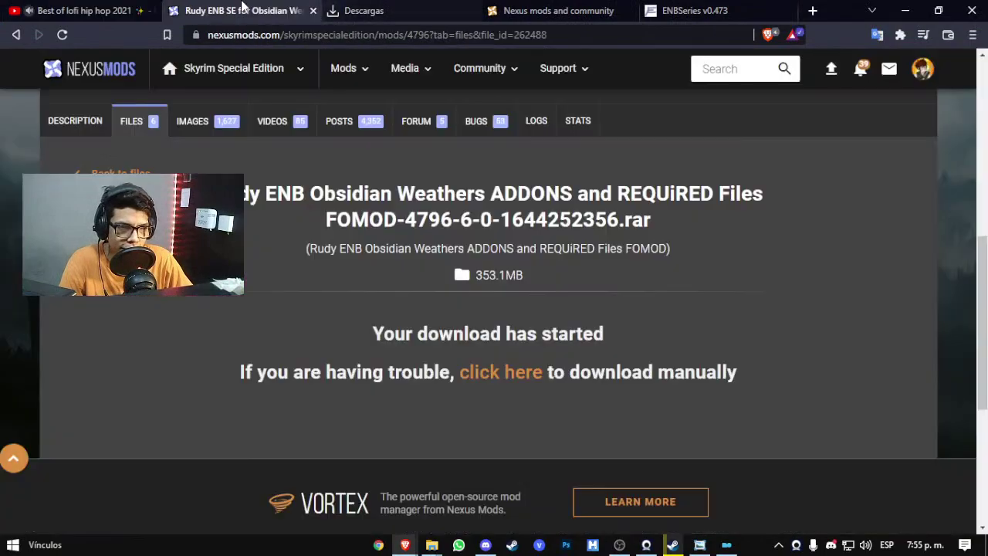
left_click(700, 71)
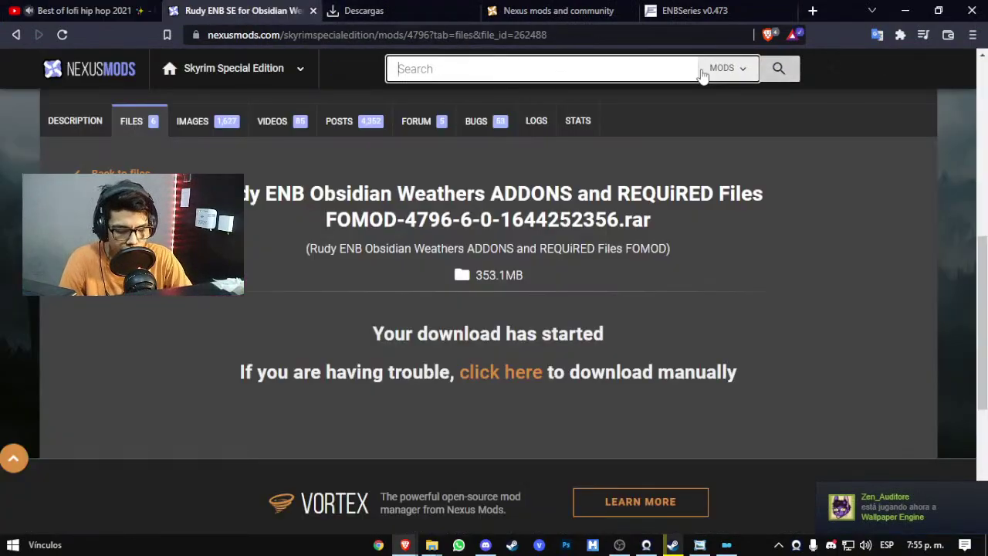
left_click(222, 72)
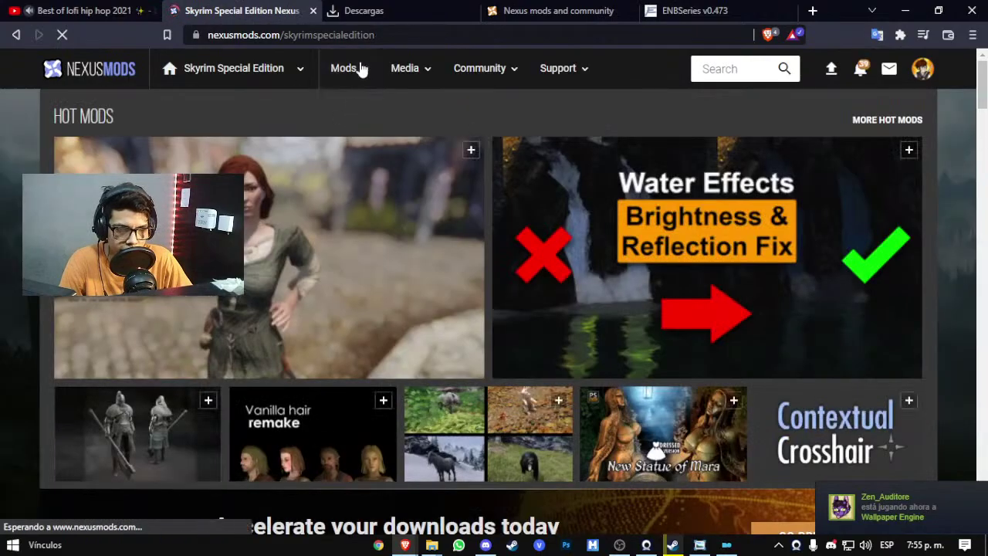
mouse_move(360, 69)
left_click(254, 211)
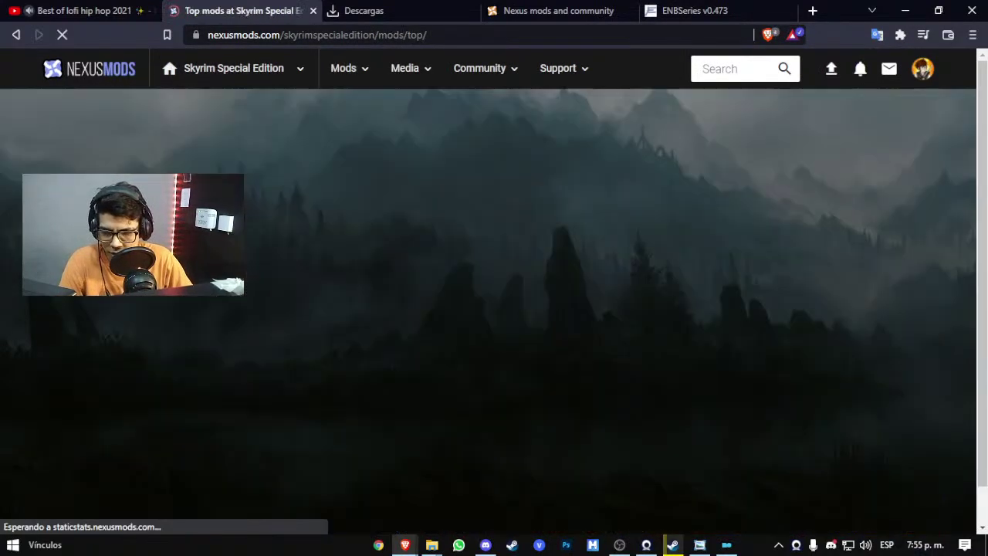
Step: Open the Unofficial Skyrim Special Edition Patch page in a new tab, and close the ENBSeries v0.473 tab
scroll(371, 276, "down", 3)
scroll(331, 283, "down", 2)
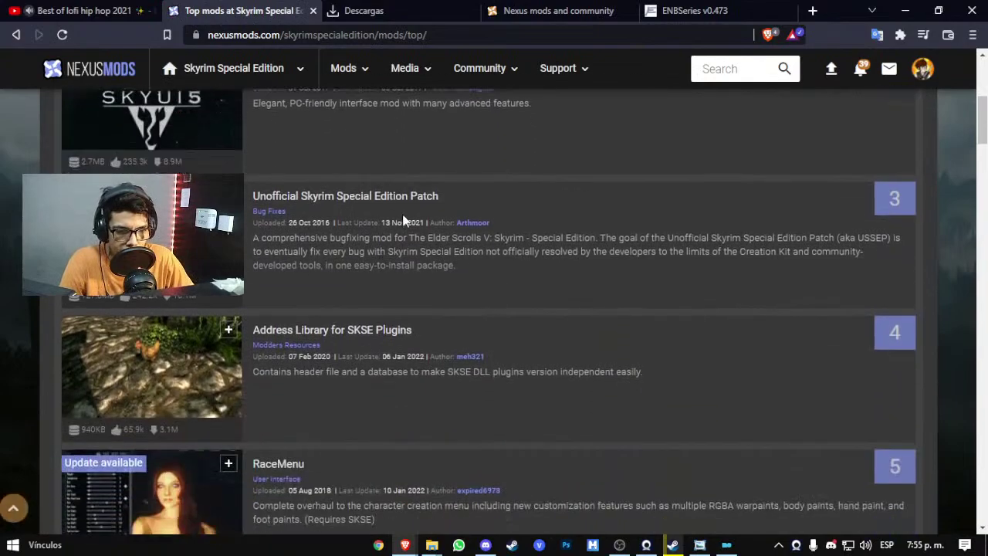
middle_click(396, 198)
key("ctrl+shift+Tab")
key("ctrl+shift+Tab")
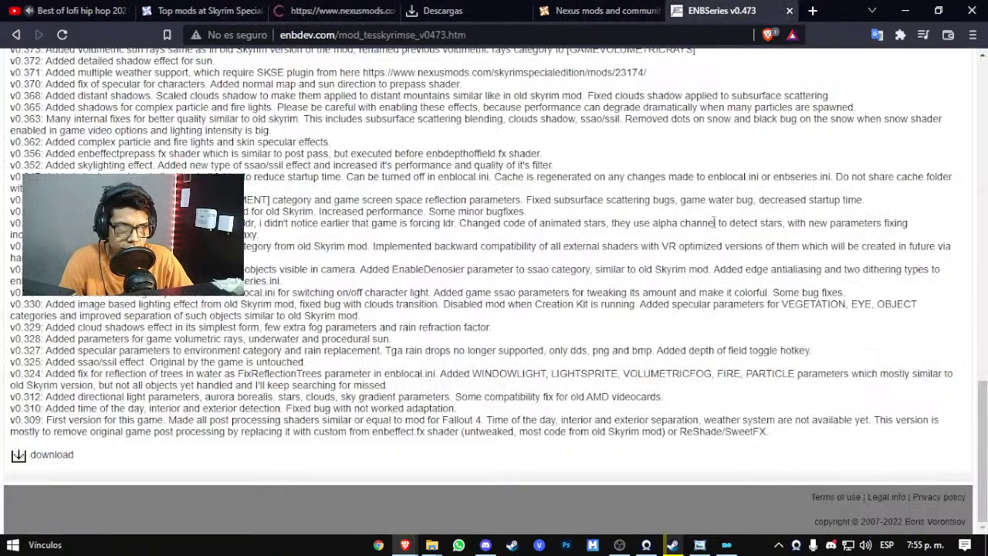
key("ctrl+w")
key("ctrl+shift+Tab")
key("ctrl+shift+Tab")
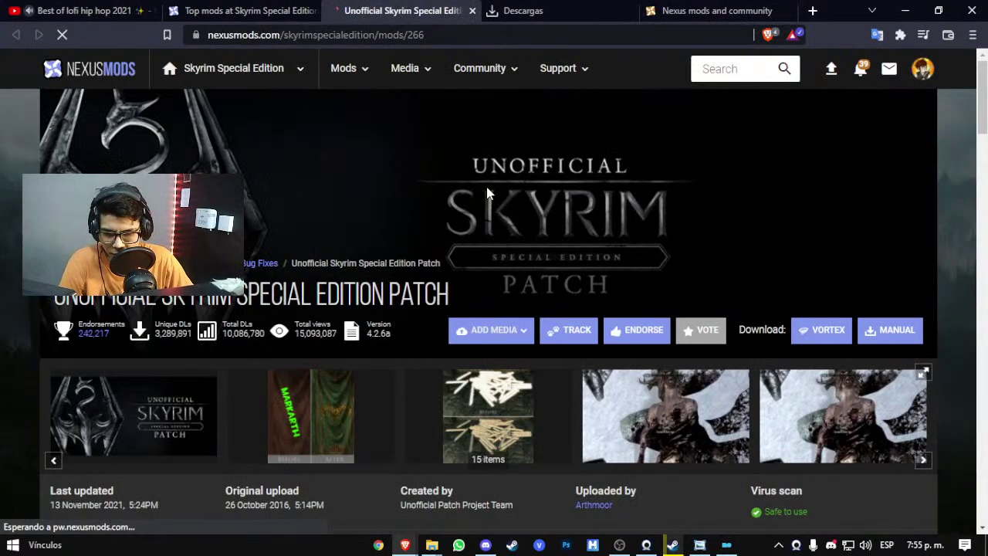
Step: Start a free slow manual download of the Unofficial Skyrim Special Edition Patch main file
scroll(369, 267, "down", 4)
left_click(132, 326)
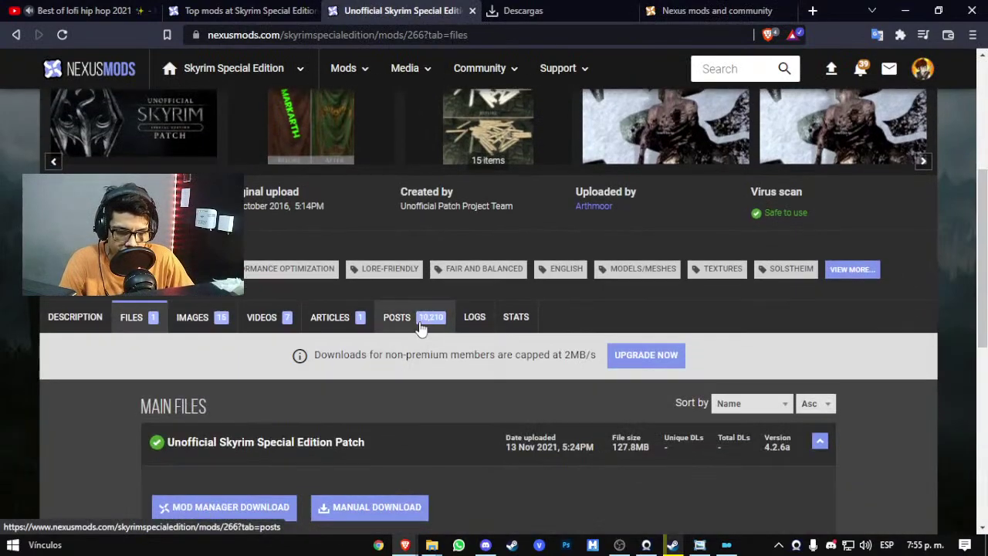
scroll(565, 193, "down", 4)
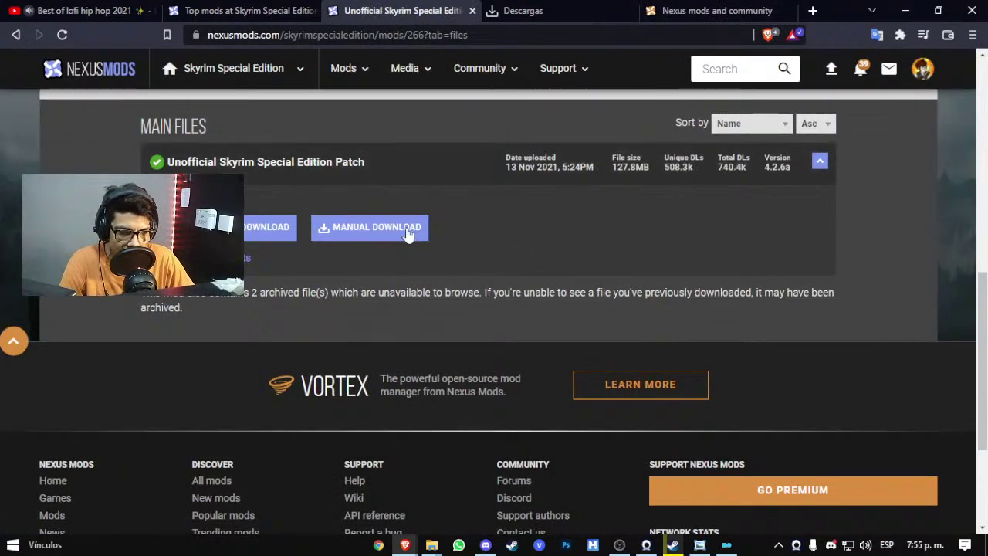
left_click(359, 232)
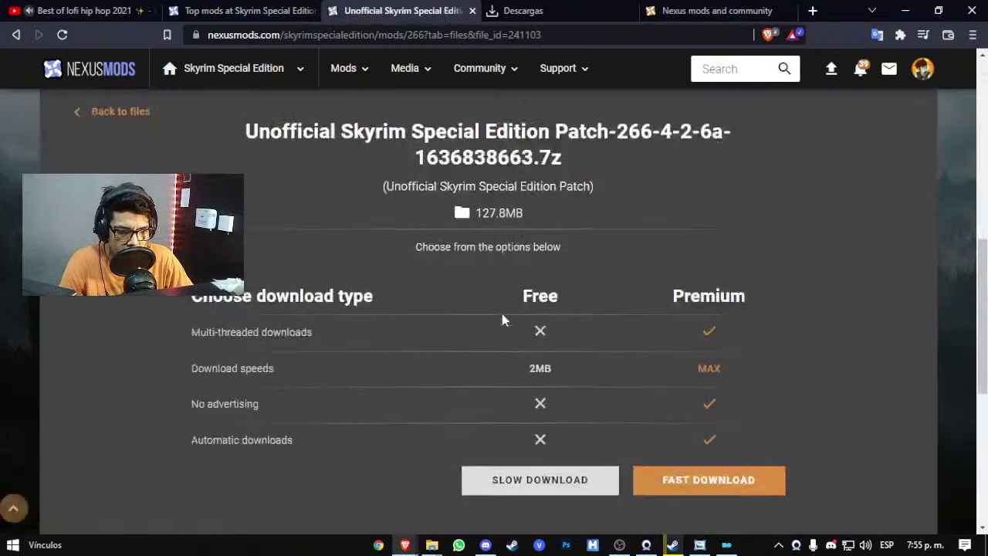
scroll(501, 313, "down", 5)
left_click(567, 135)
Step: Open the Unofficial Skyrim Special Edition Patch image gallery in full screen and view the Markarth Banner and Paper Rolls images
scroll(478, 373, "up", 15)
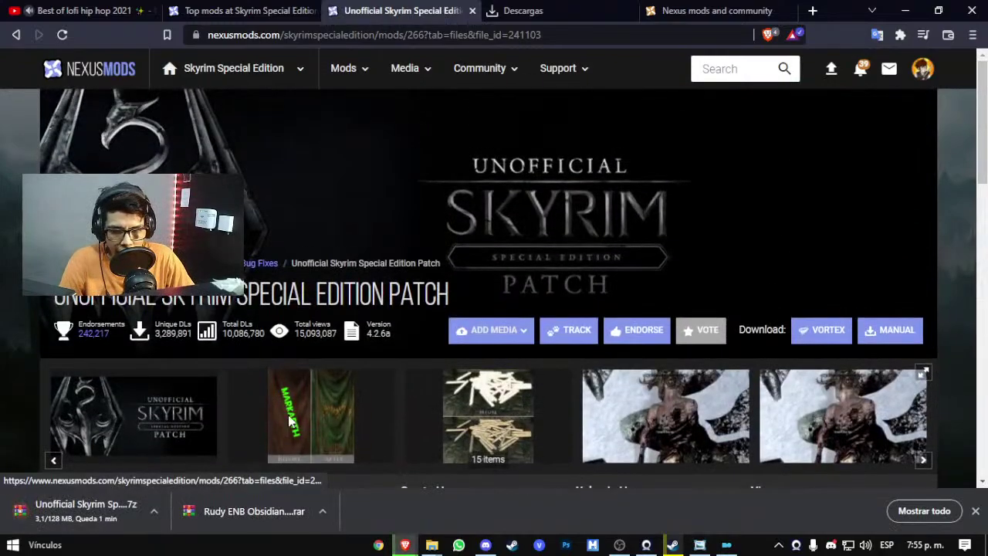
left_click(238, 362)
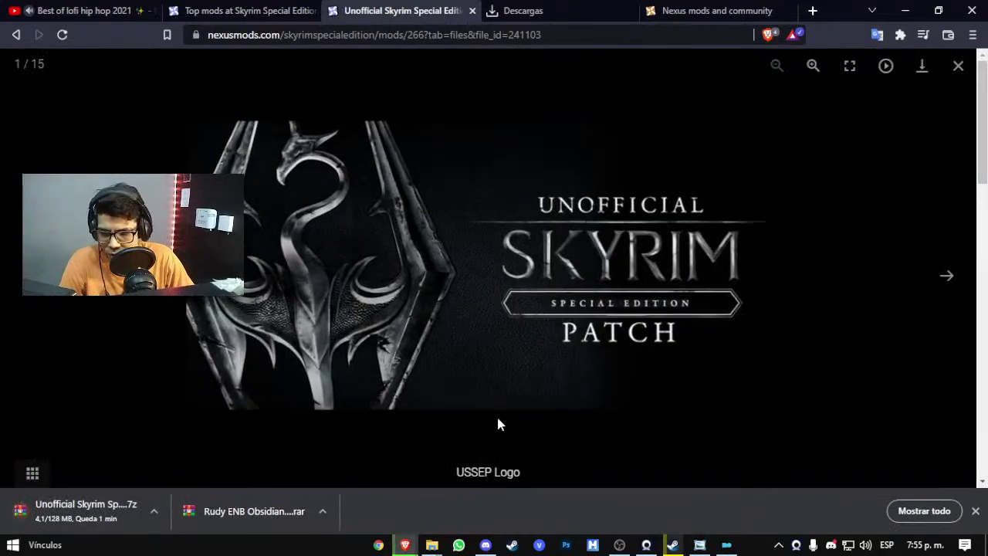
left_click(850, 65)
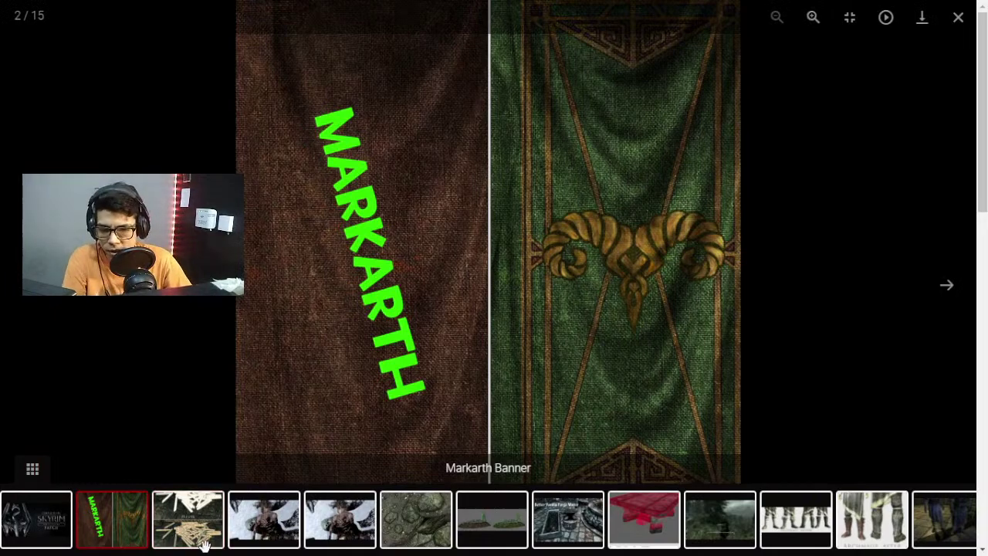
left_click(187, 518)
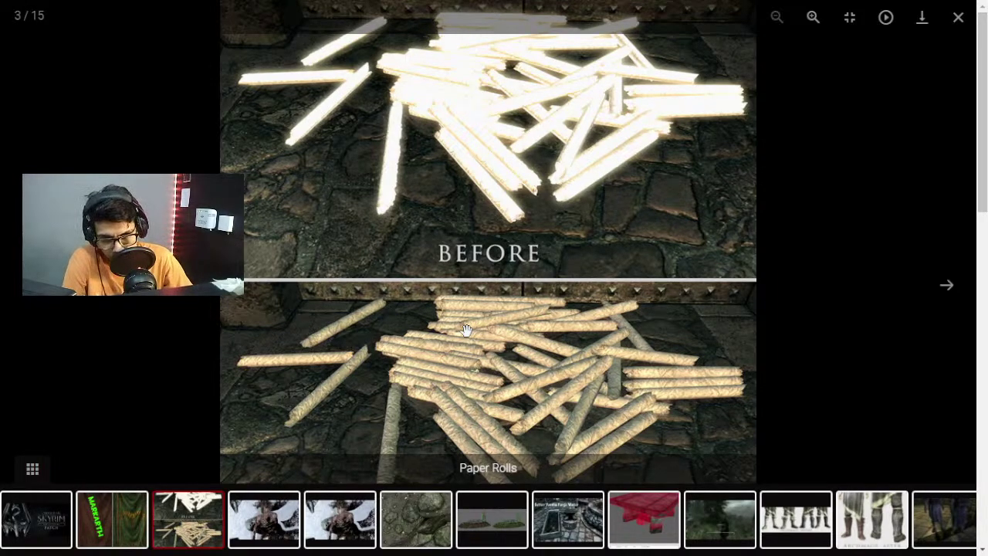
Step: Compare the Briarheart Missing Heart and Briarheart With Heart images by switching back and forth between them
left_click(264, 512)
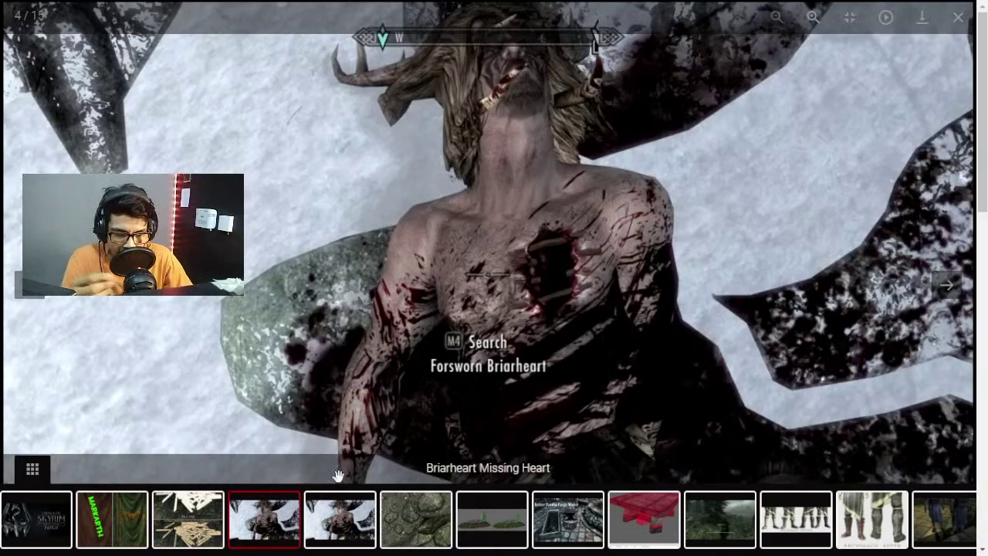
left_click(340, 509)
left_click(270, 516)
key("Right")
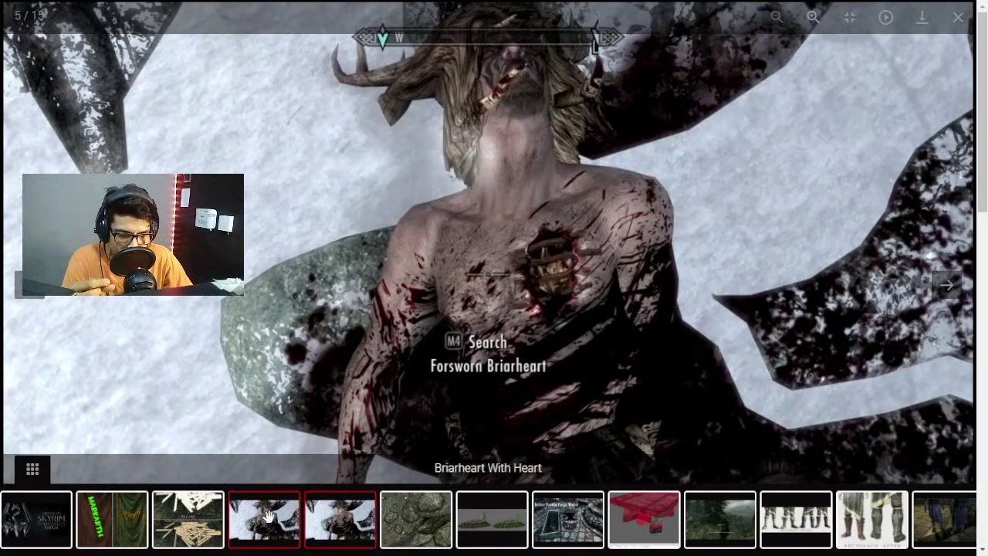
left_click(268, 515)
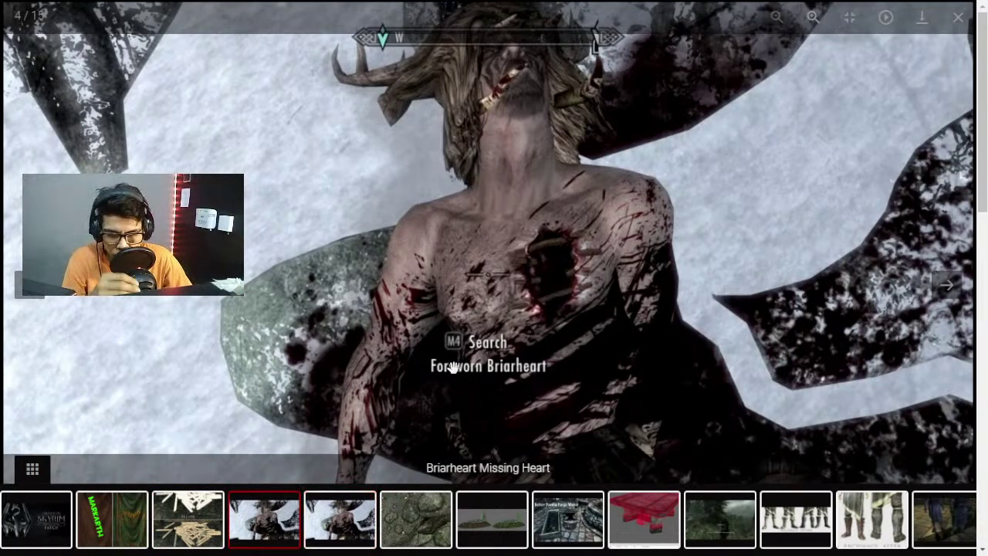
left_click(339, 516)
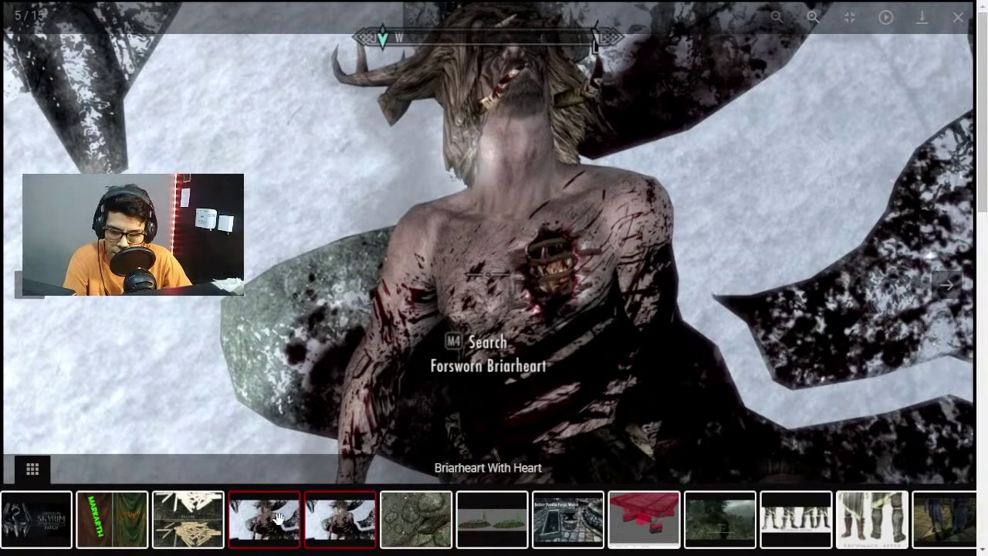
left_click(278, 519)
left_click(359, 518)
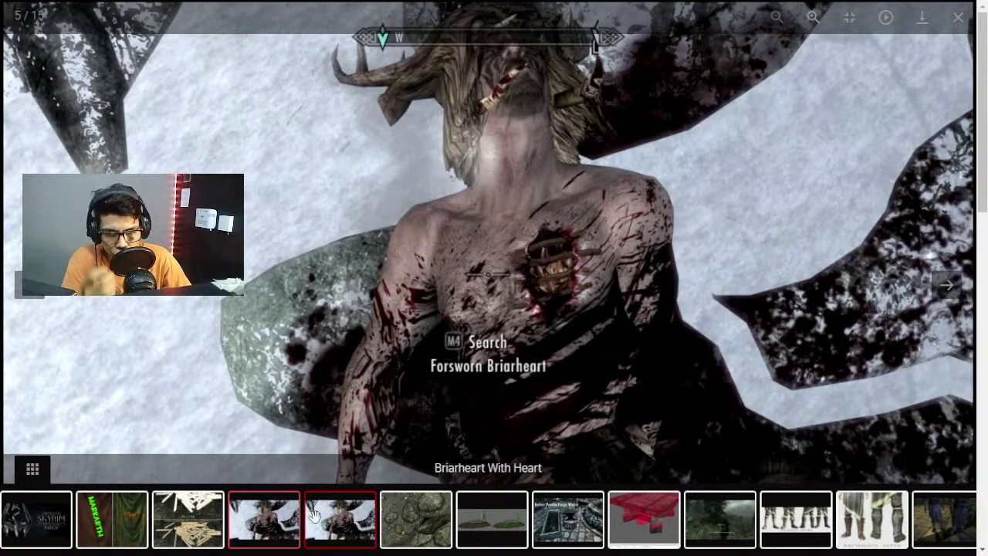
left_click(266, 518)
left_click(343, 521)
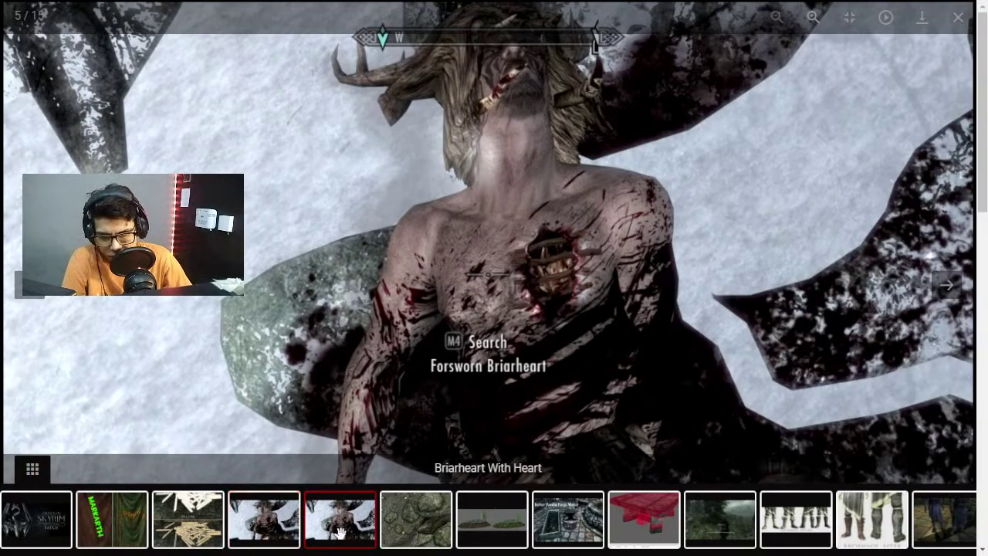
Step: View the remaining gallery images from the cave rock to the Daedric Bow comparison, and close the gallery
left_click(417, 518)
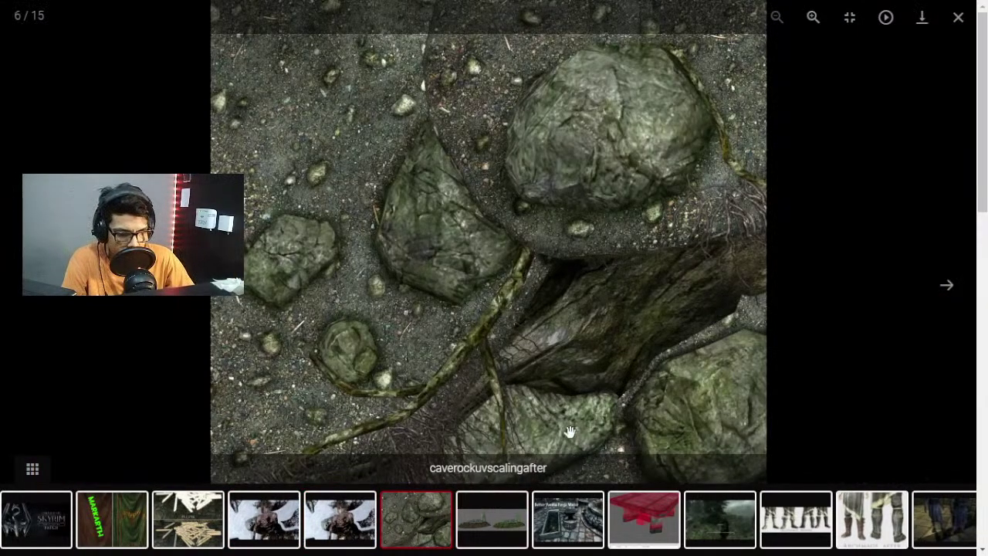
left_click(508, 526)
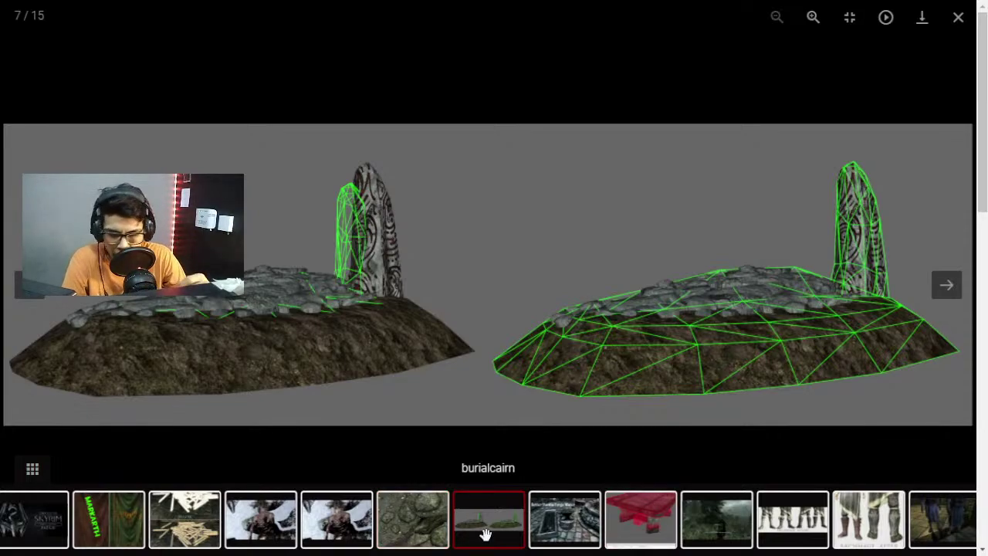
left_click(556, 534)
left_click(567, 525)
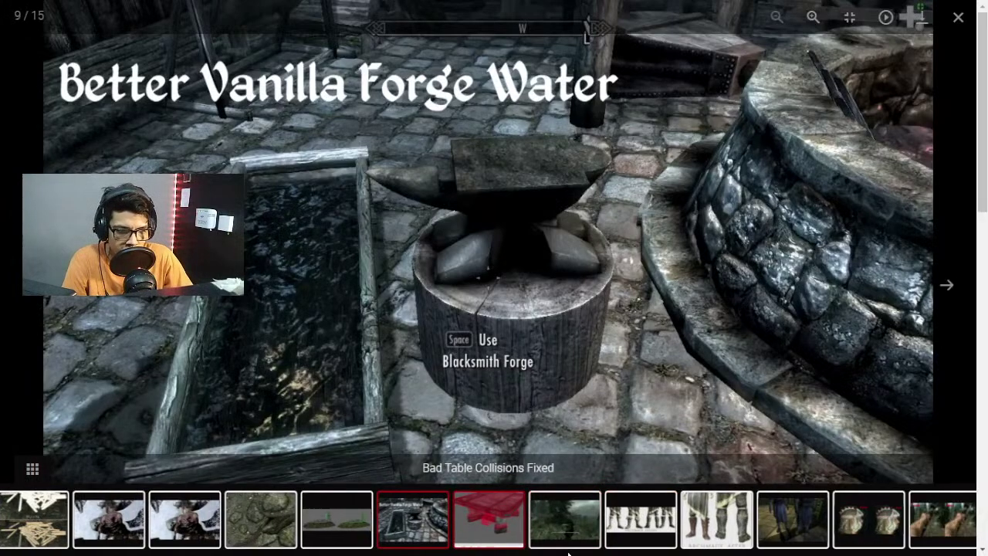
left_click(578, 529)
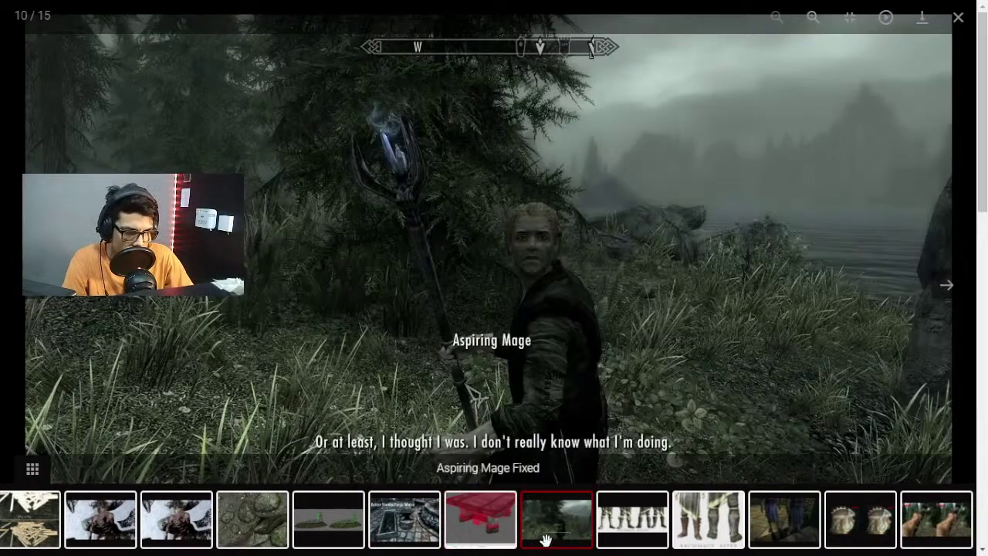
left_click(620, 537)
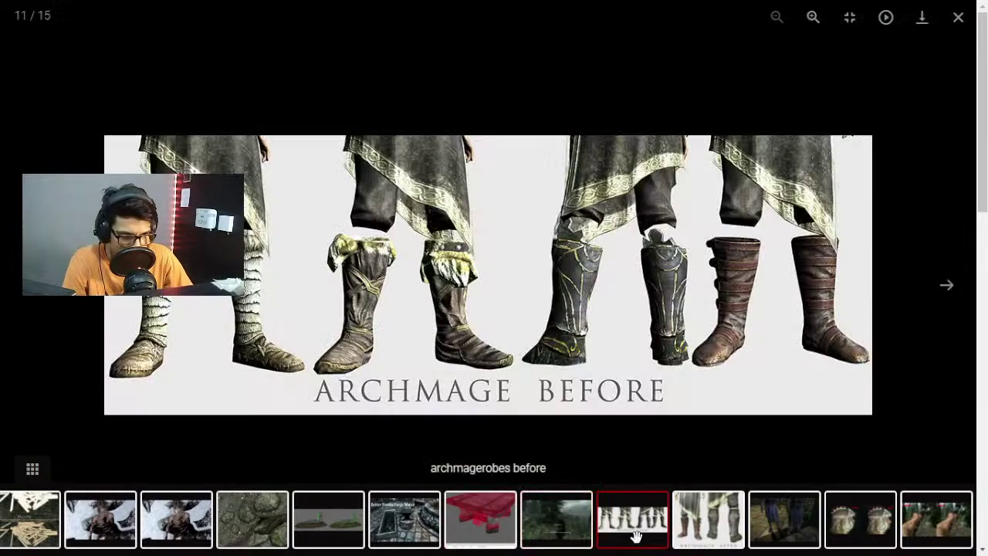
left_click(712, 532)
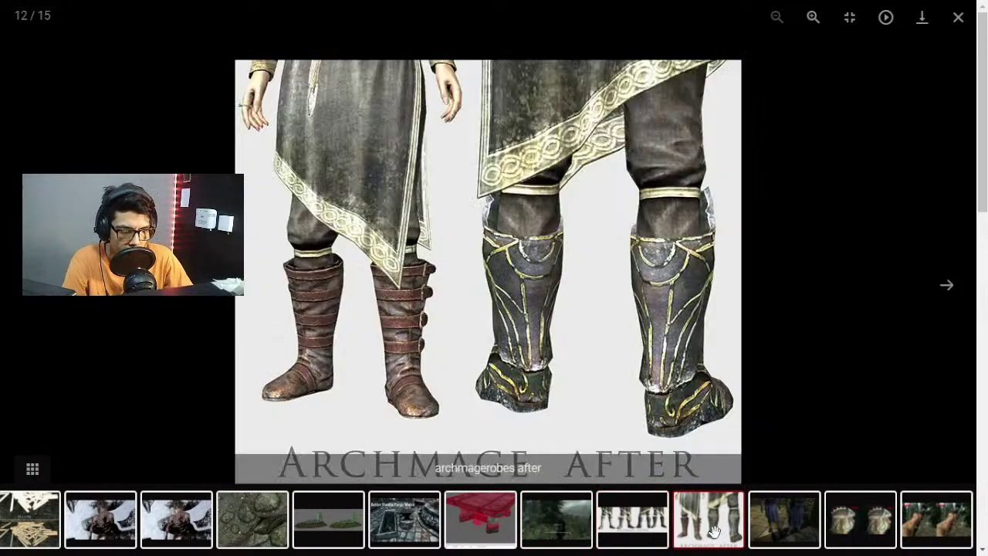
left_click(787, 532)
left_click(862, 538)
left_click(963, 545)
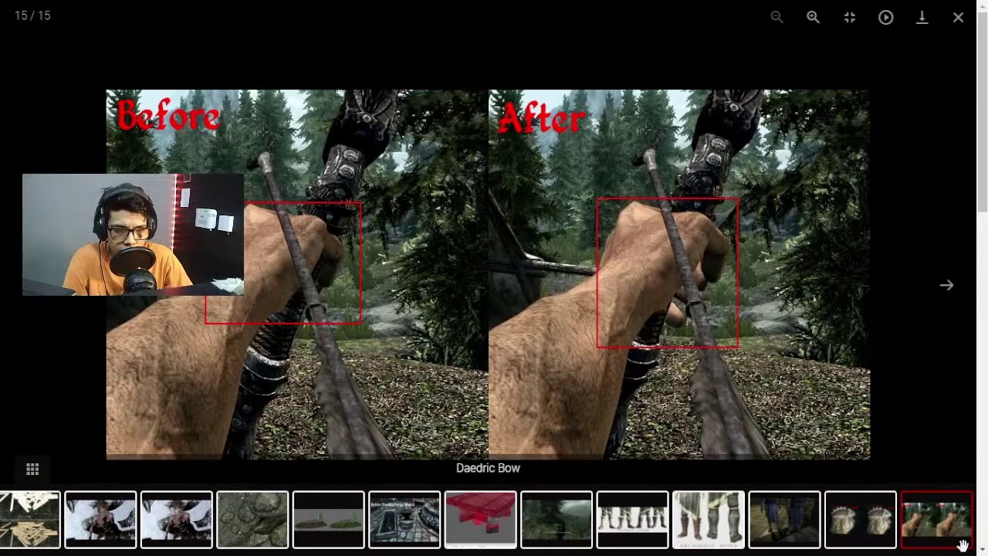
key("Escape")
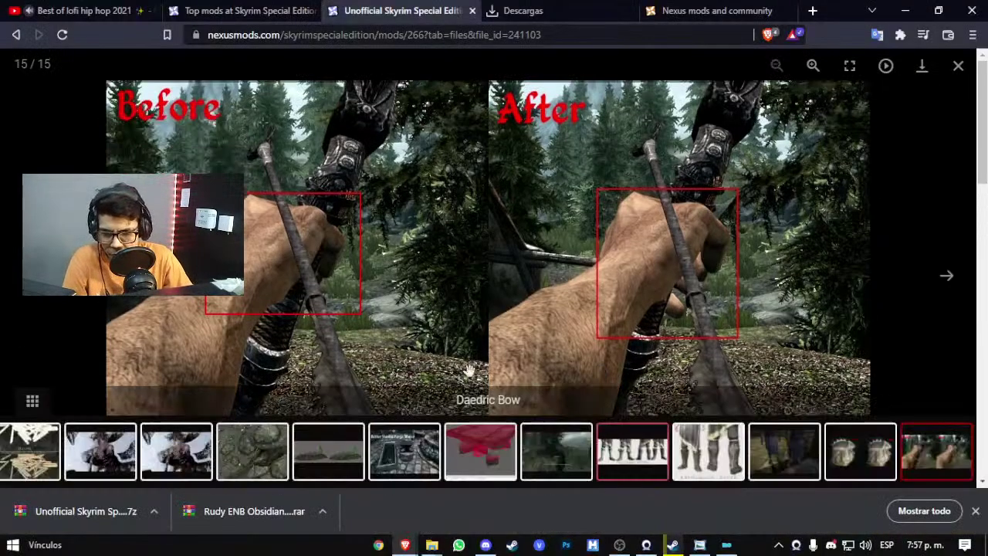
left_click(958, 67)
Step: Show the downloaded Unofficial Skyrim Special Edition Patch archive in its folder, and minimize the folder and browser windows
right_click(121, 506)
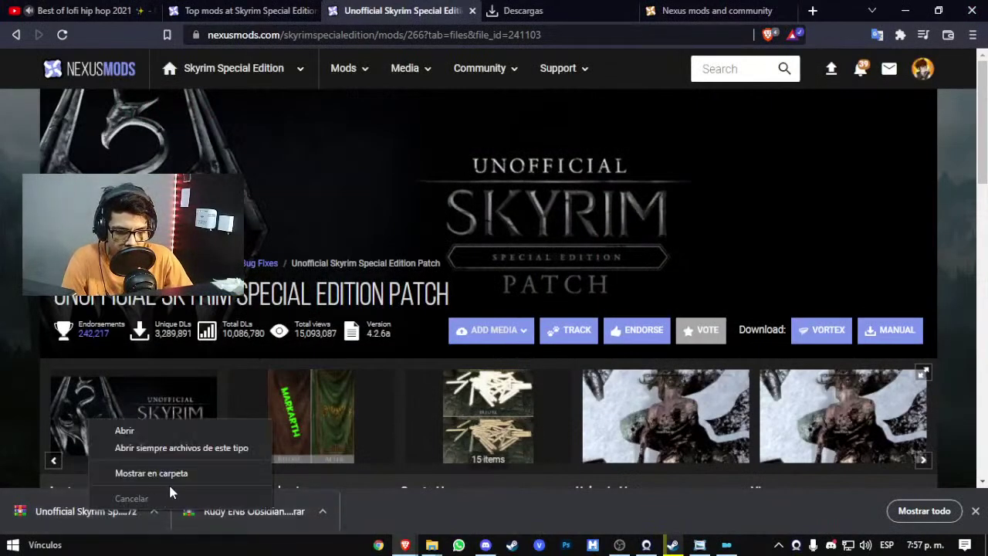
left_click(166, 473)
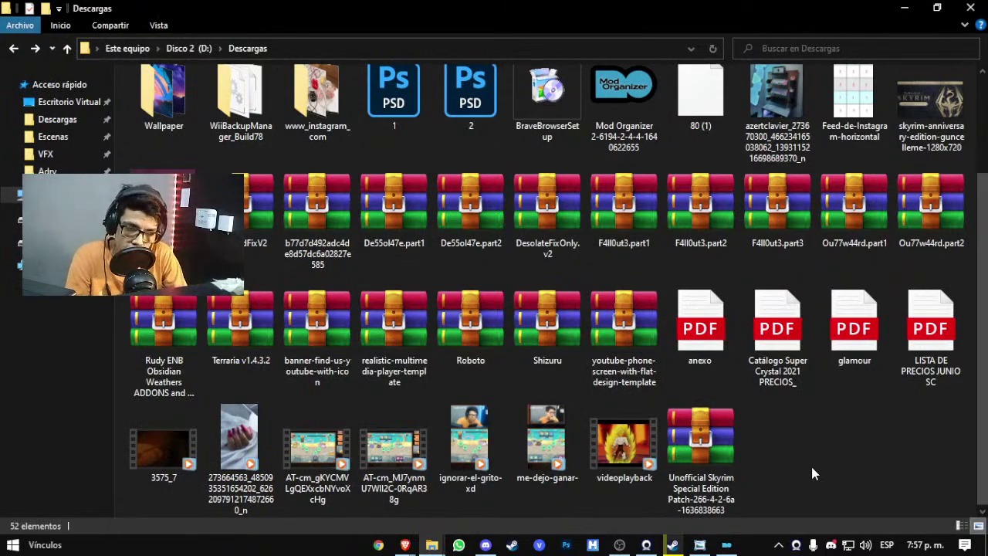
left_click(905, 7)
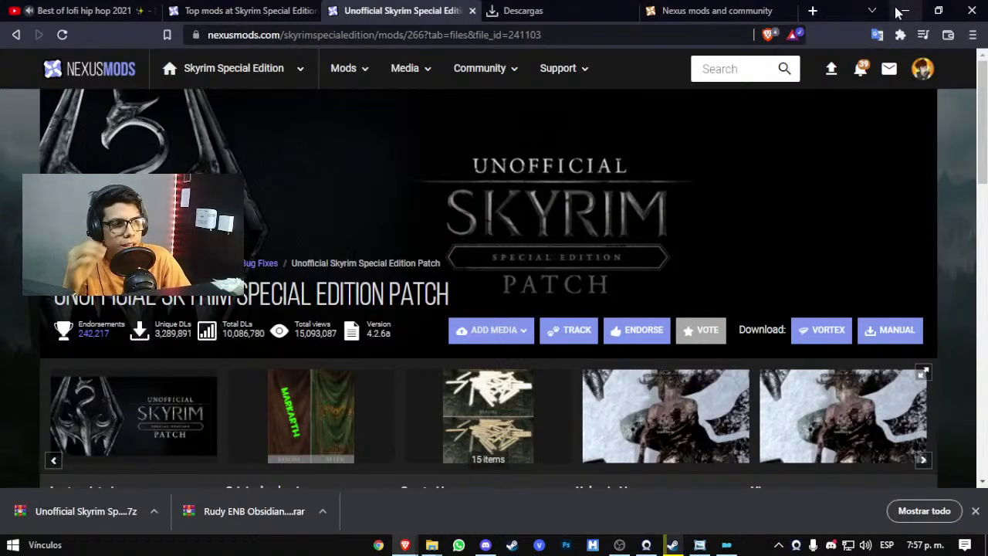
left_click(904, 10)
left_click(904, 8)
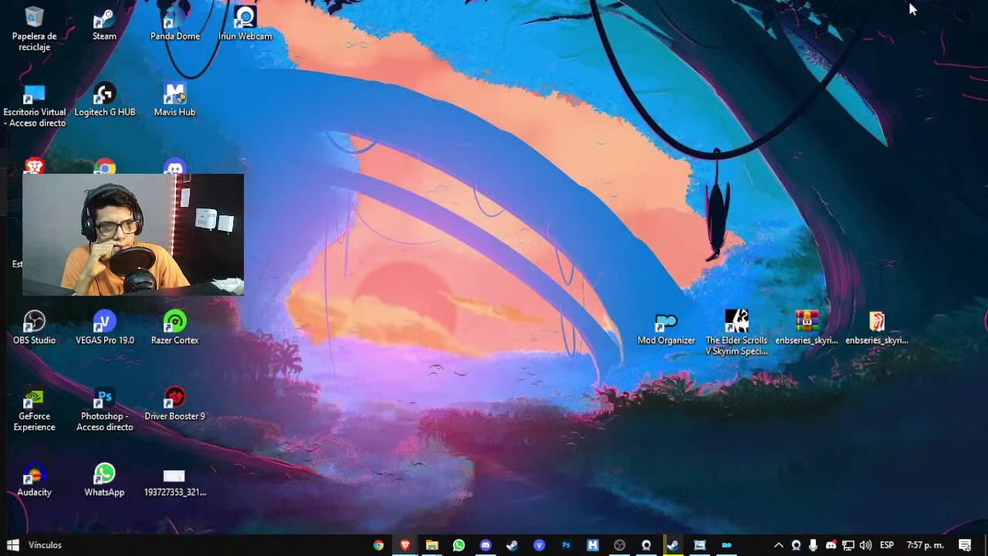
right_click(470, 143)
left_click(504, 184)
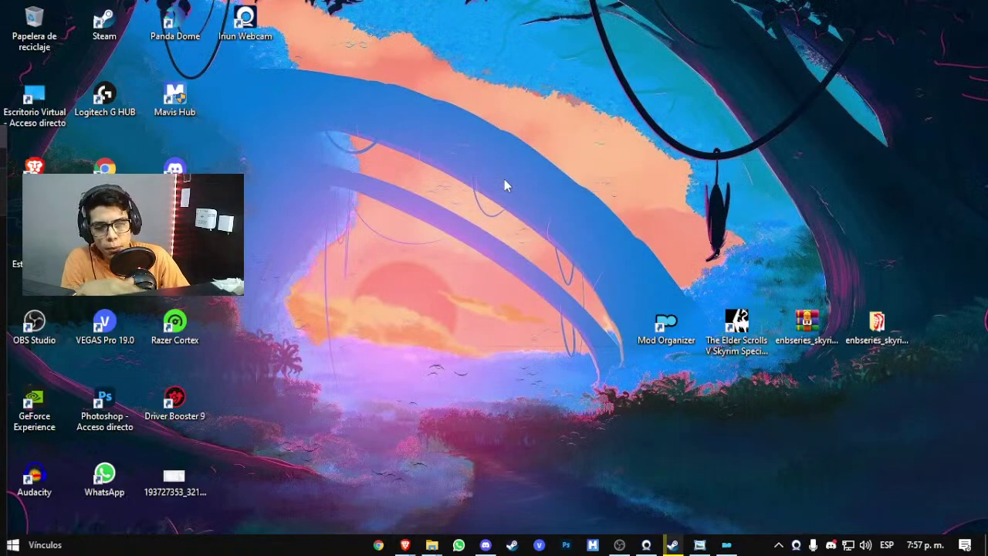
Step: Switch to Mod Organizer, install the Unofficial Skyrim Special Edition Patch archive from the Descargas folder, and enable the mod
left_click(726, 544)
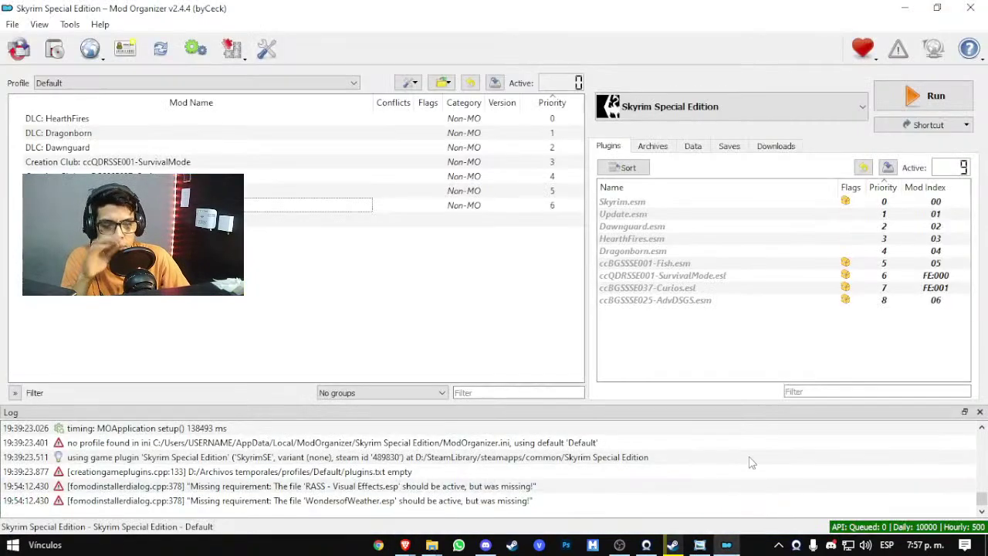
left_click(13, 24)
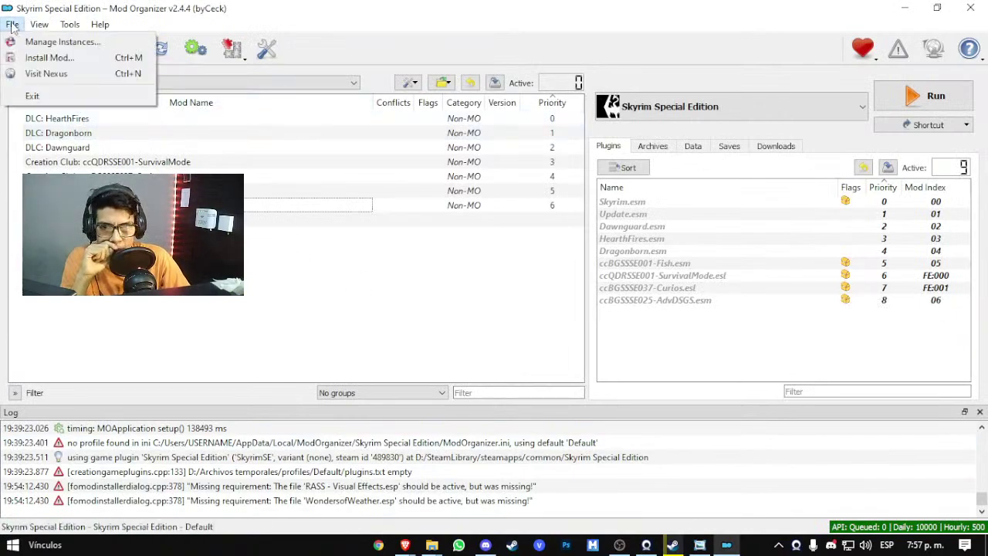
left_click(51, 58)
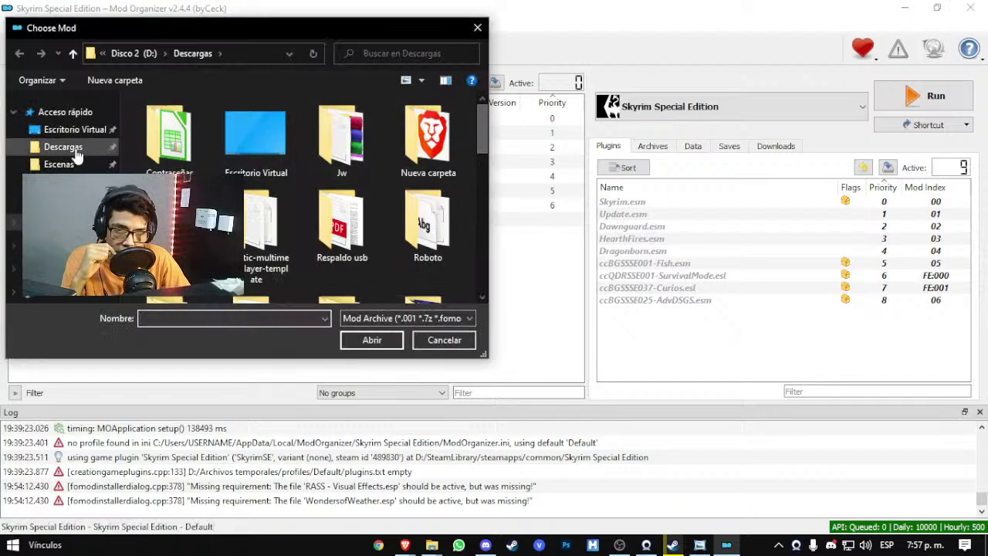
scroll(480, 191, "down", 1)
scroll(480, 191, "down", 5)
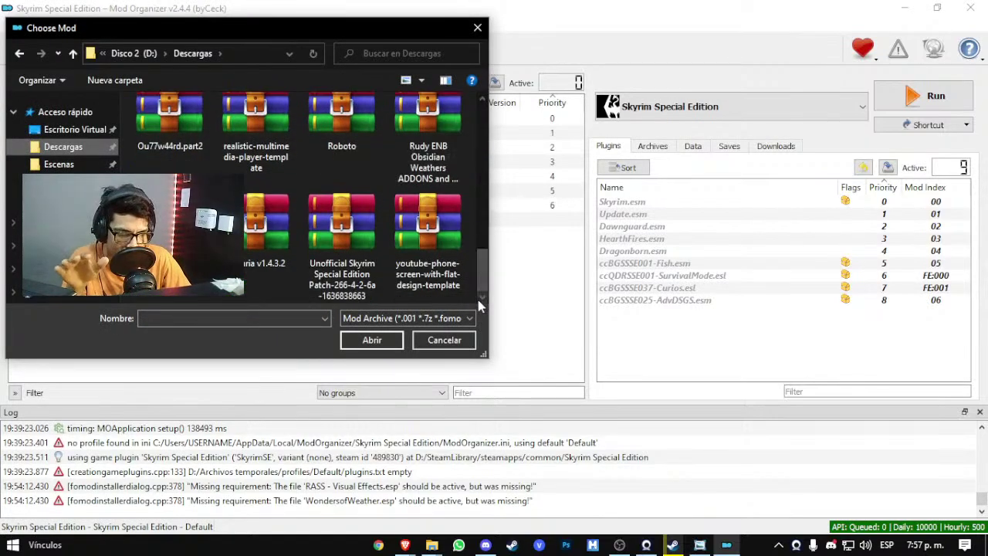
left_click(342, 228)
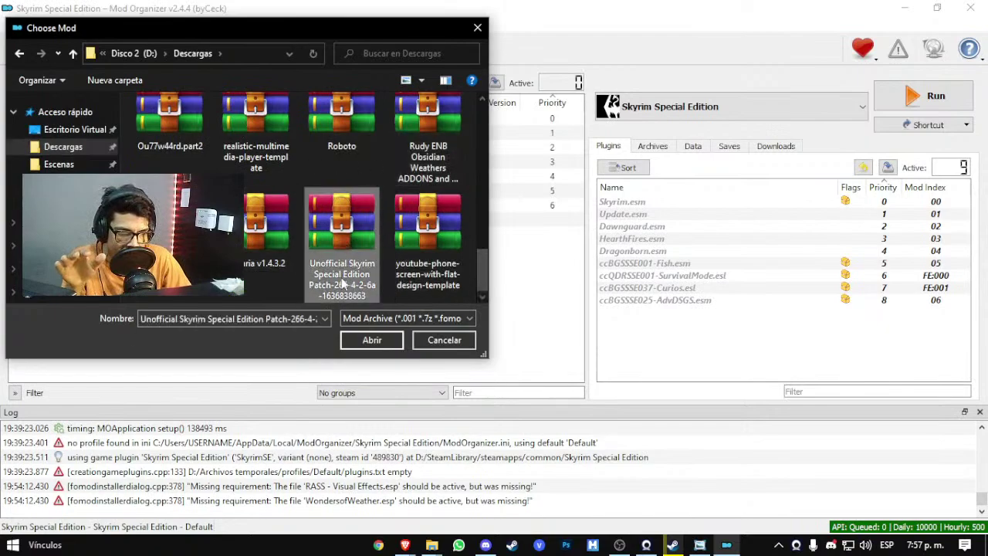
left_click(372, 339)
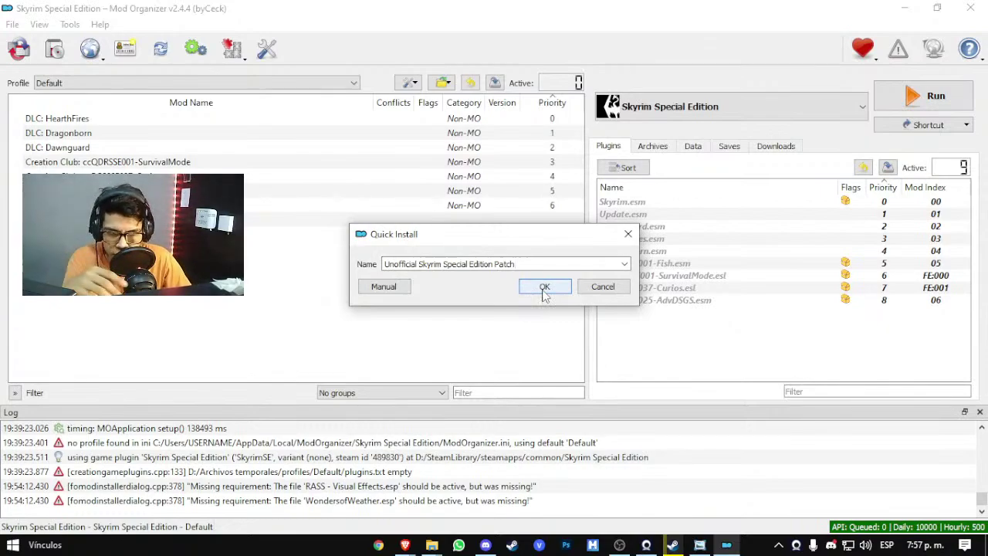
left_click(544, 287)
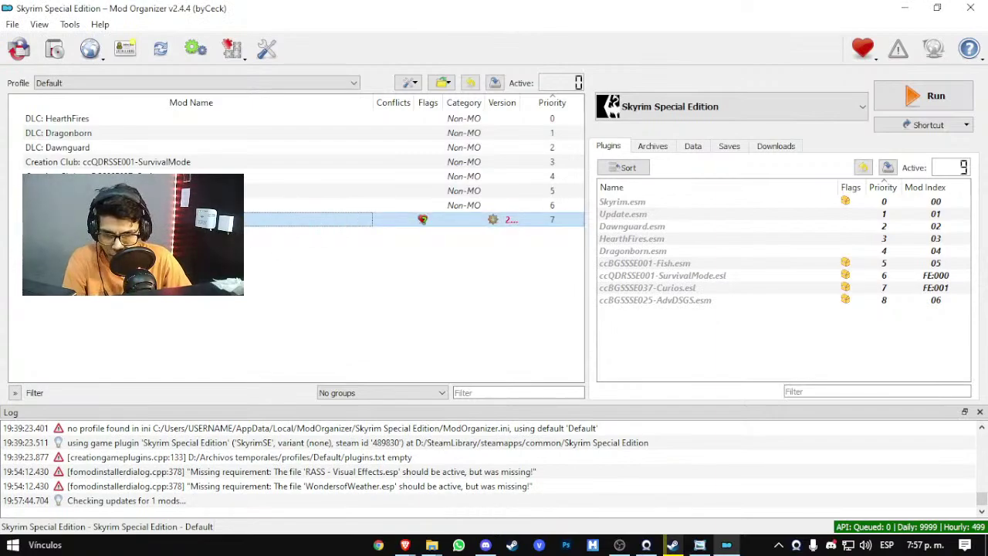
left_click_drag(791, 357, 711, 187)
left_click(385, 309)
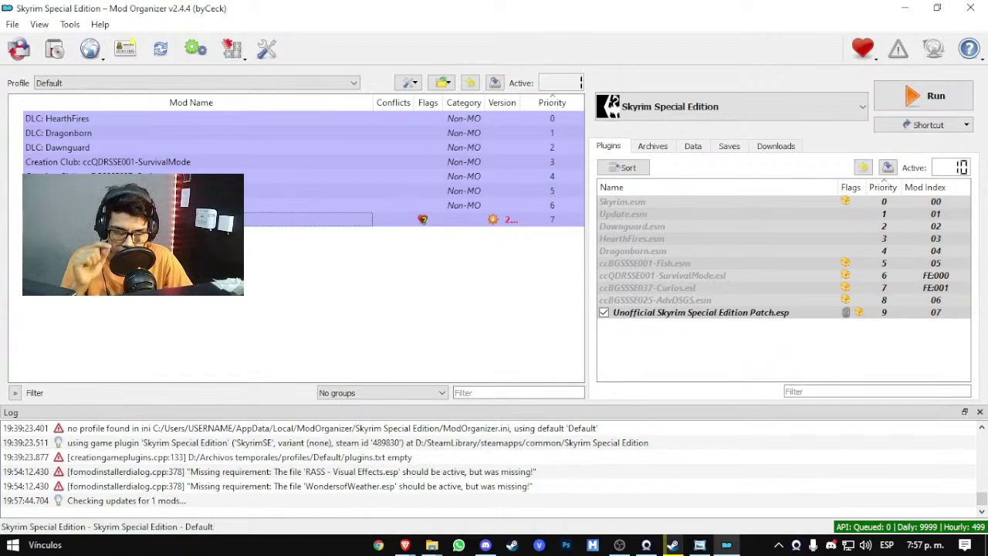
Step: Choose Skyrim Special Edition Launcher as the executable and run it
left_click(789, 106)
left_click(779, 185)
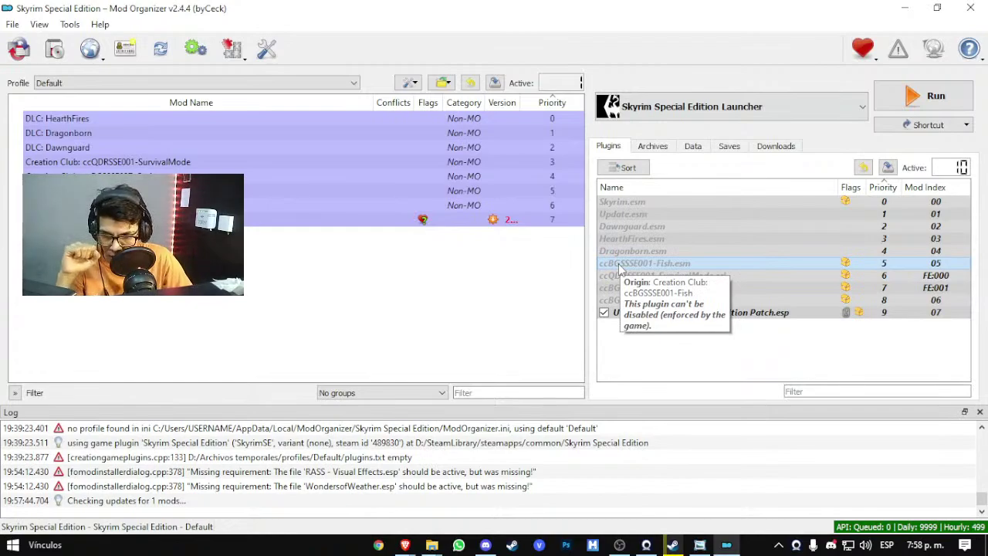
left_click(299, 278)
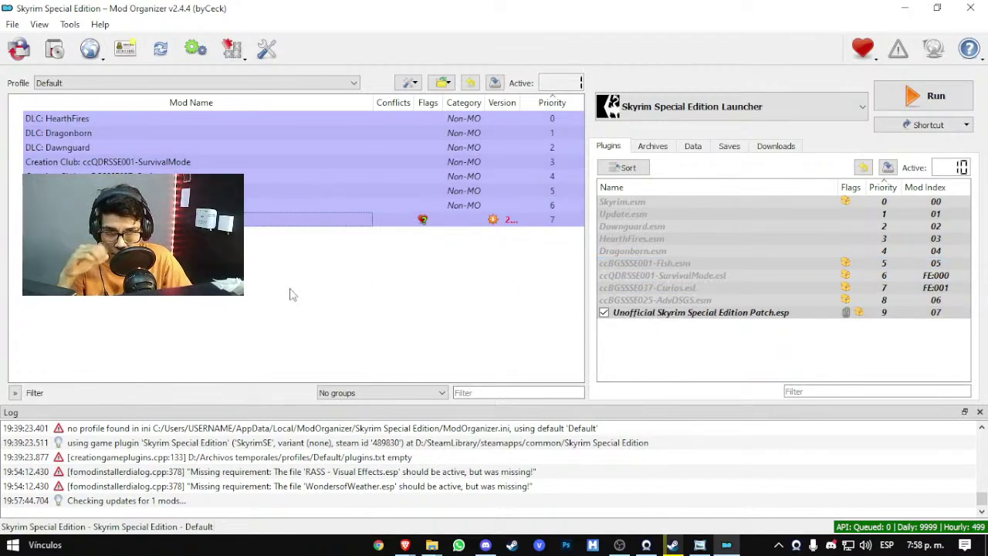
left_click(772, 347)
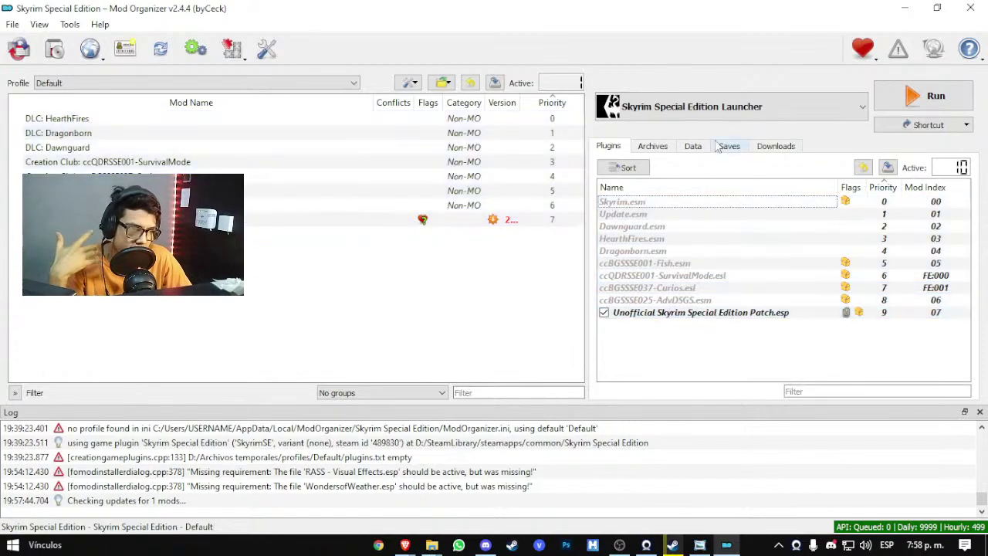
left_click(899, 100)
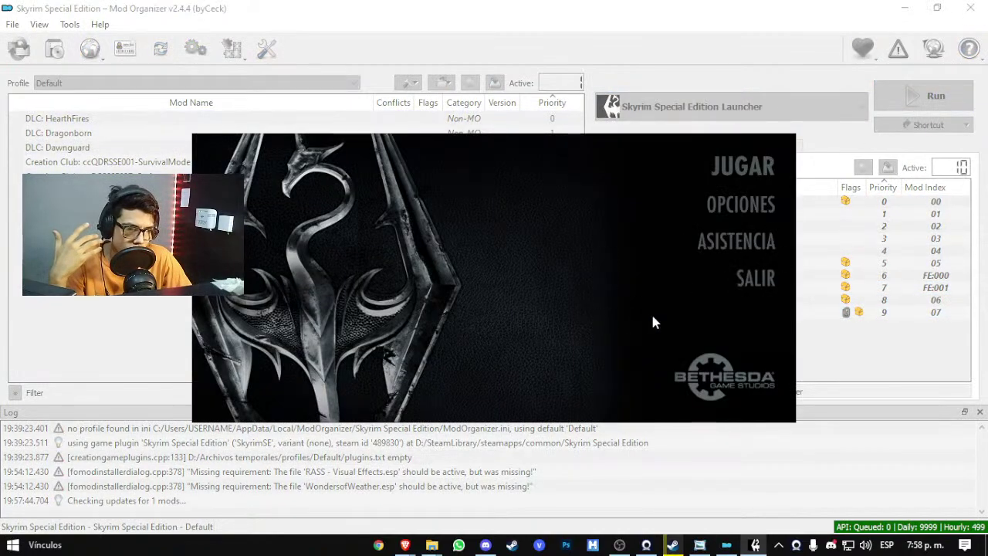
Step: Set the game resolution to 1366x768 in the launcher's options, accept them, and start the game
left_click(725, 205)
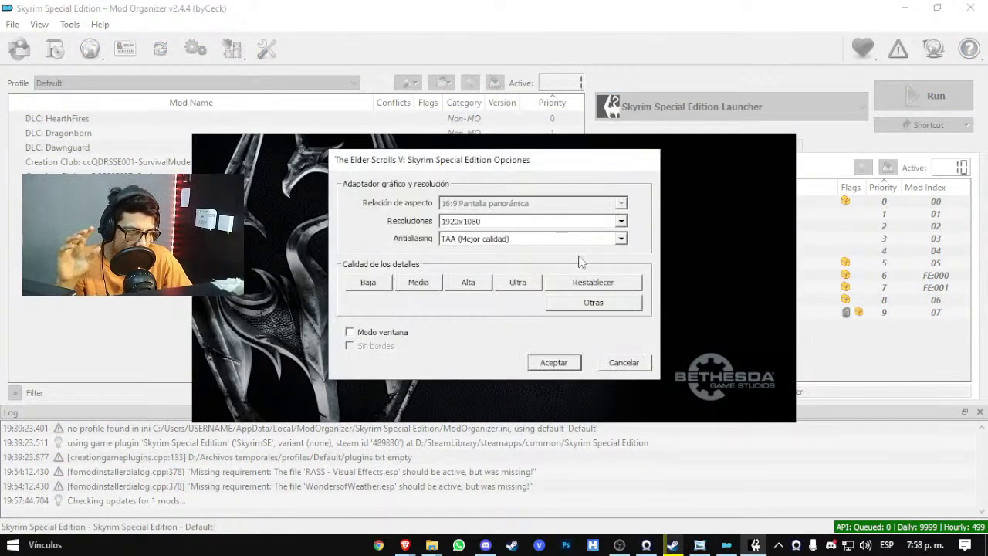
left_click(561, 224)
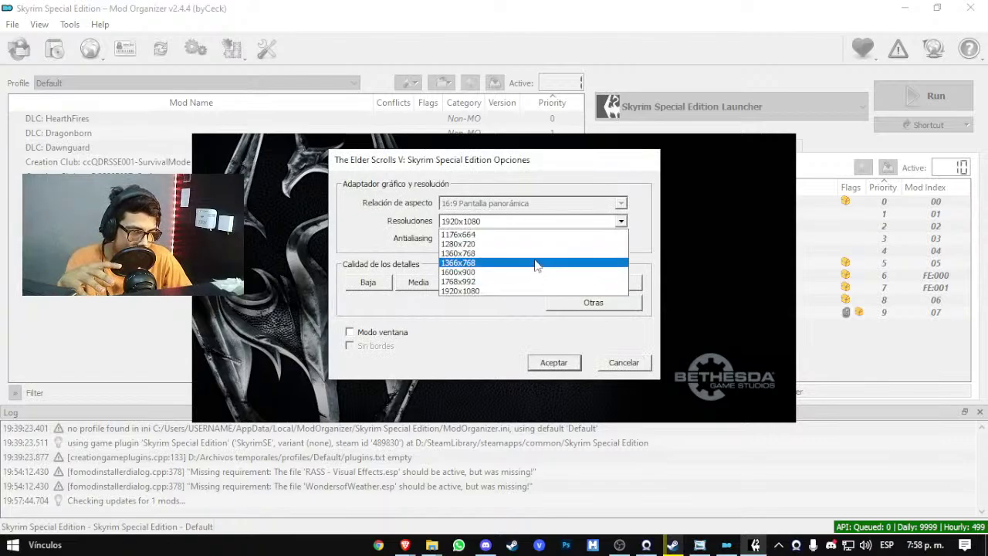
left_click(536, 262)
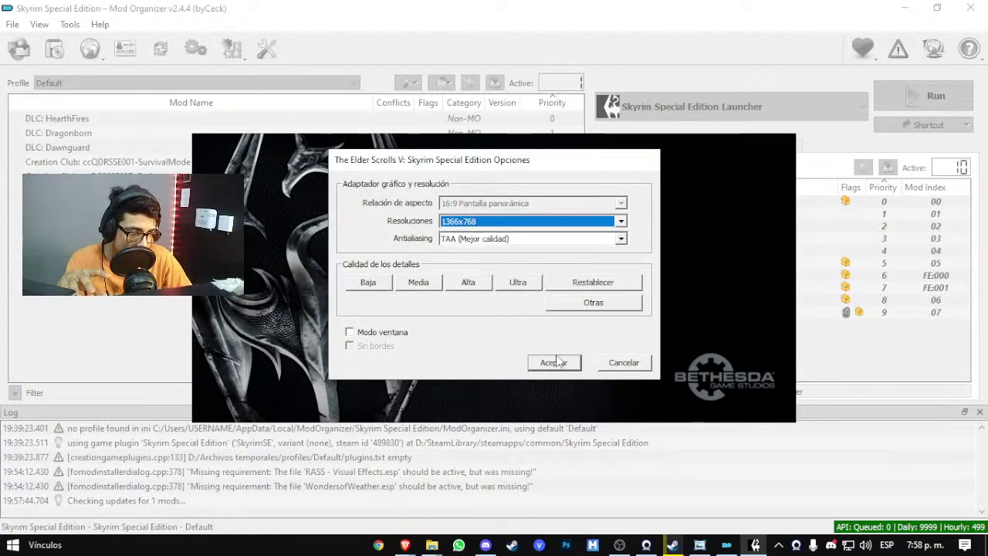
left_click(554, 362)
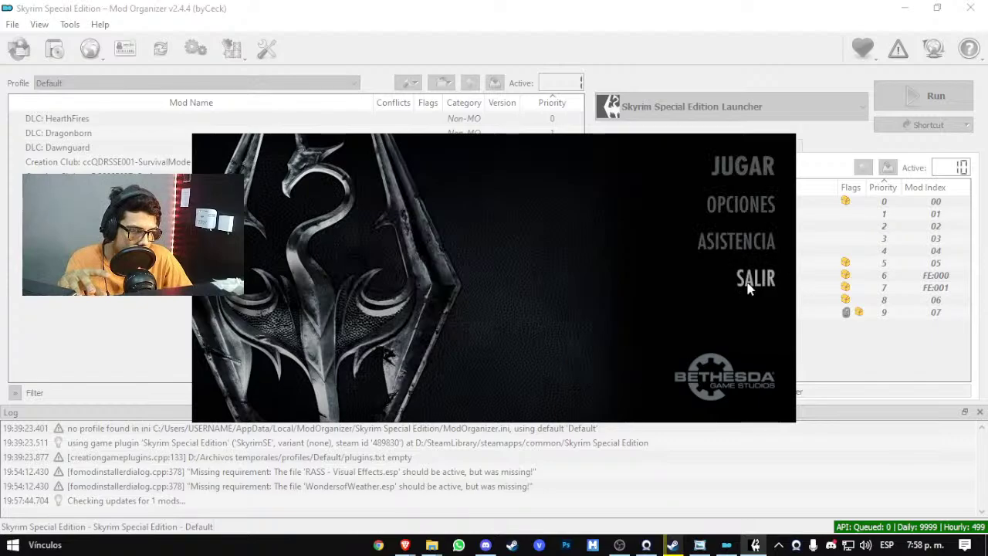
left_click(740, 168)
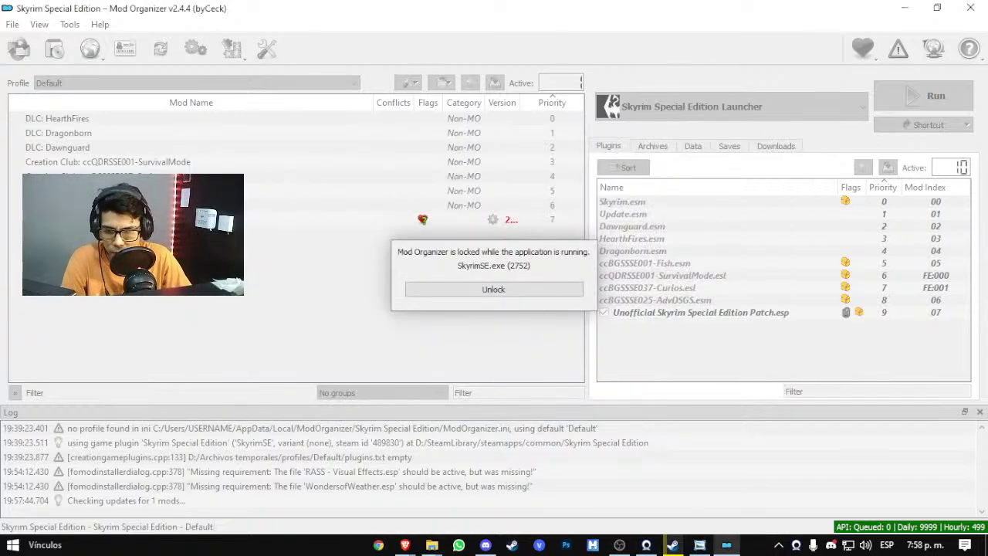
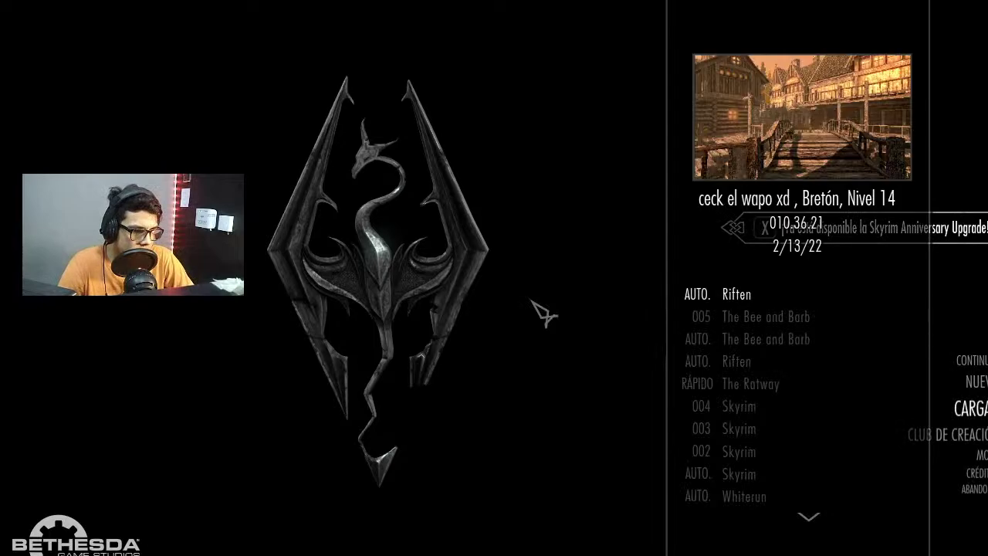
Step: Load the most recent Riften autosave and accept continuing with the loaded mods
key("Down")
key("Down")
key("Down")
key("Down")
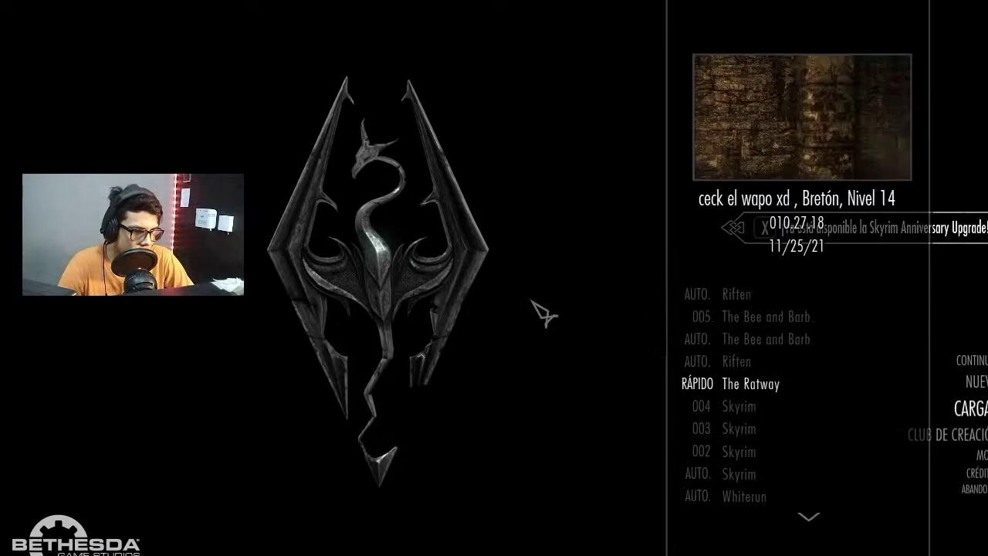
key("Up")
key("Up")
key("Up")
key("Up")
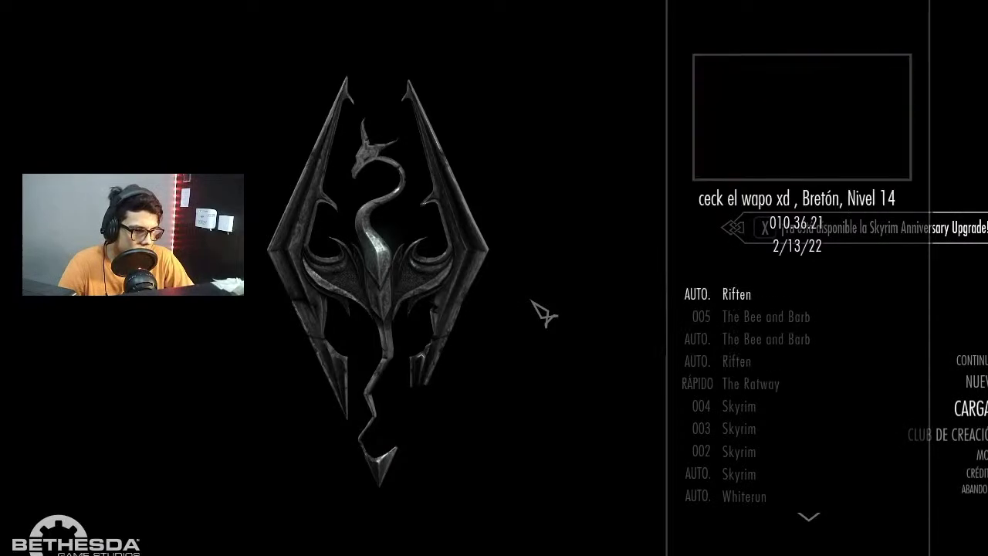
key("Return")
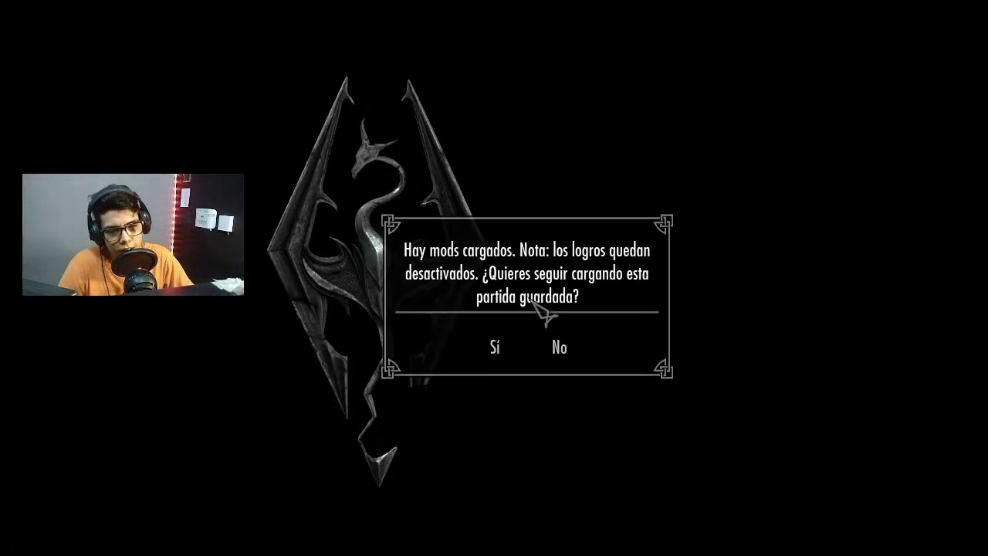
key("Return")
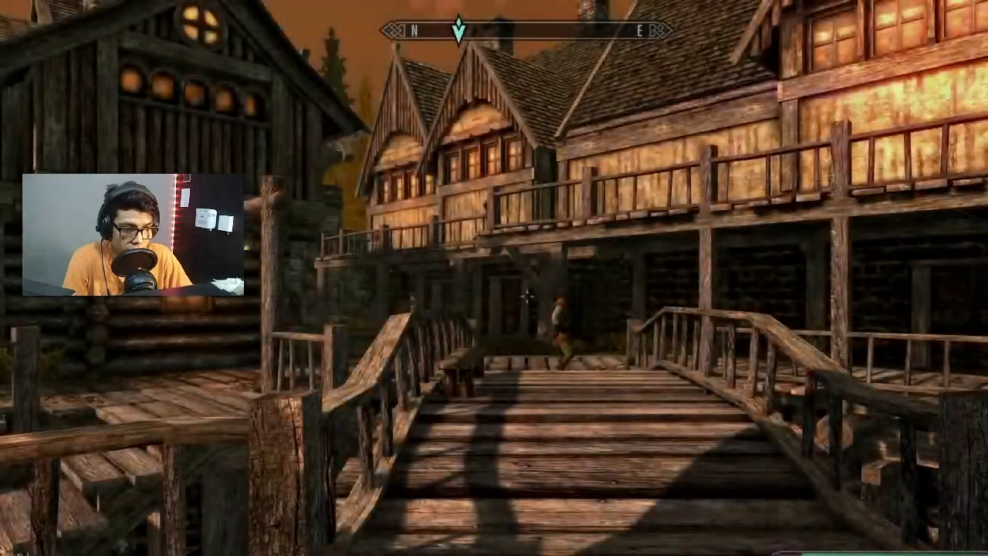
Step: Walk through Riften, leave by the city's wooden gate, and take the carriage to Whiterun
key("w")
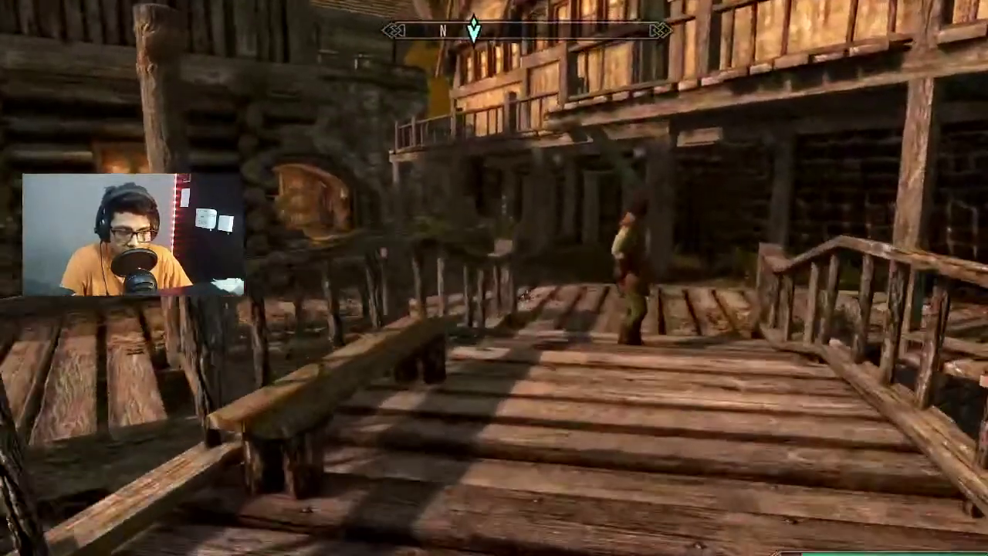
key("Tab")
left_click(511, 334)
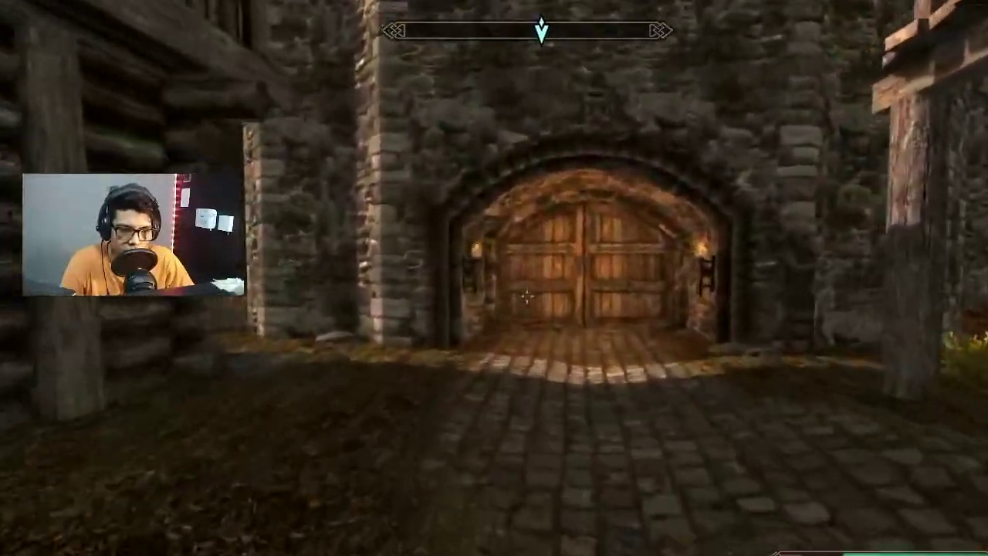
key("w")
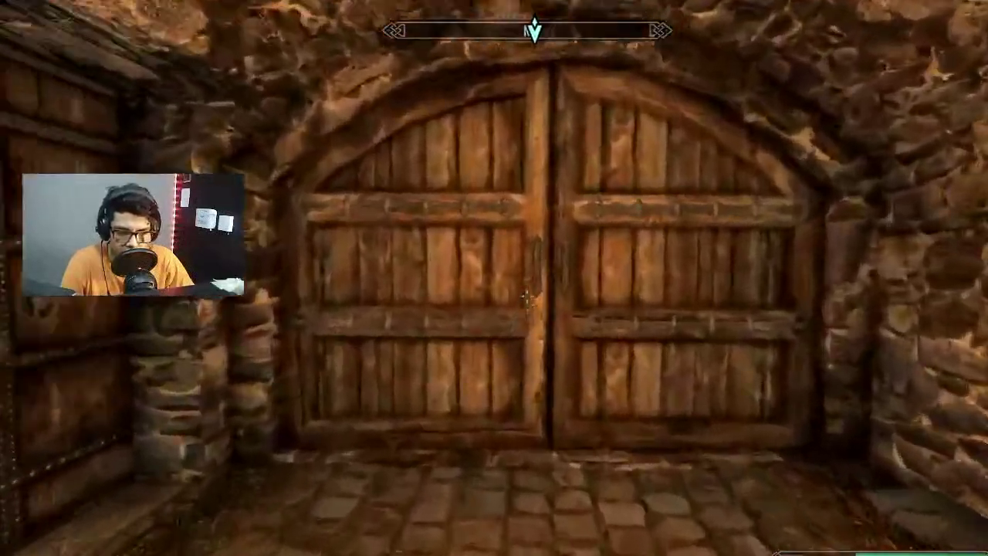
key("e")
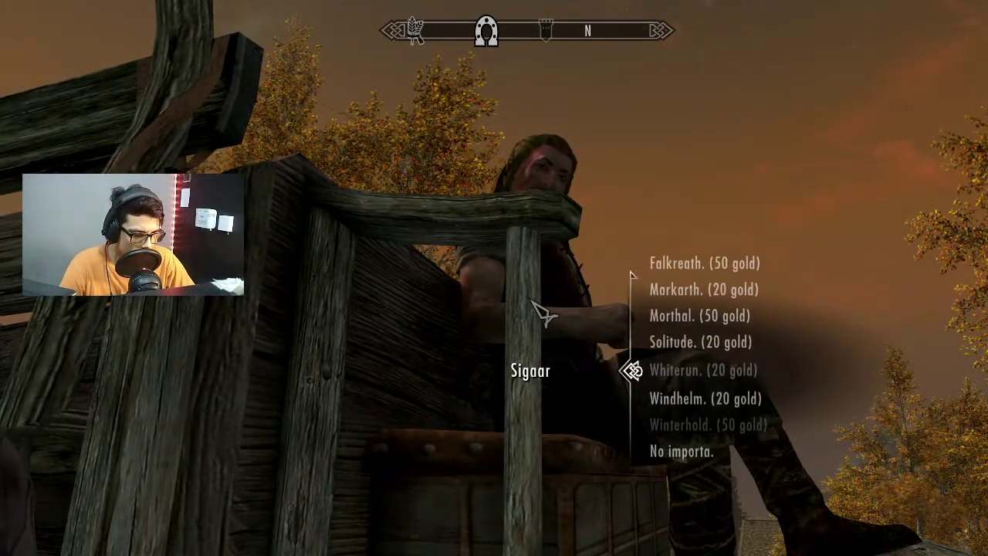
key("e")
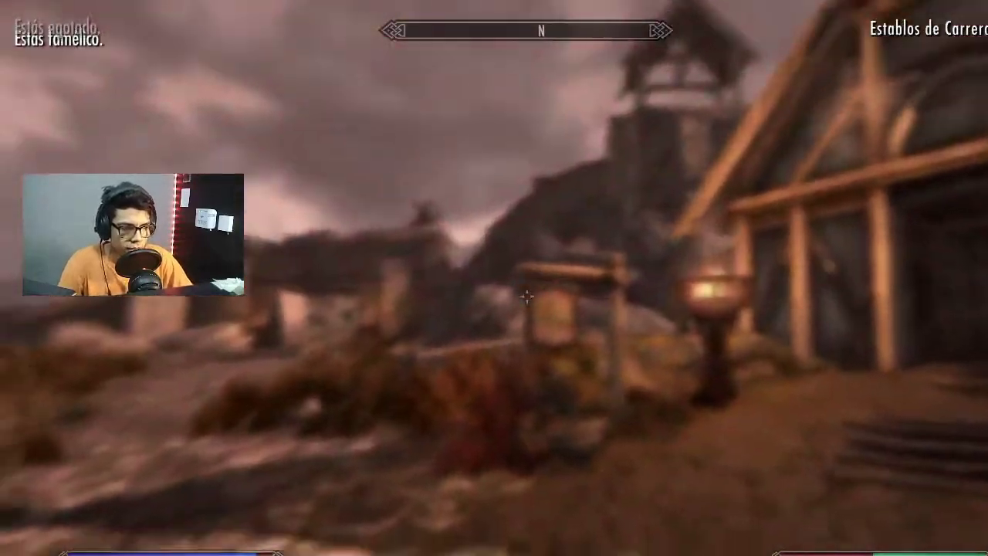
key("j")
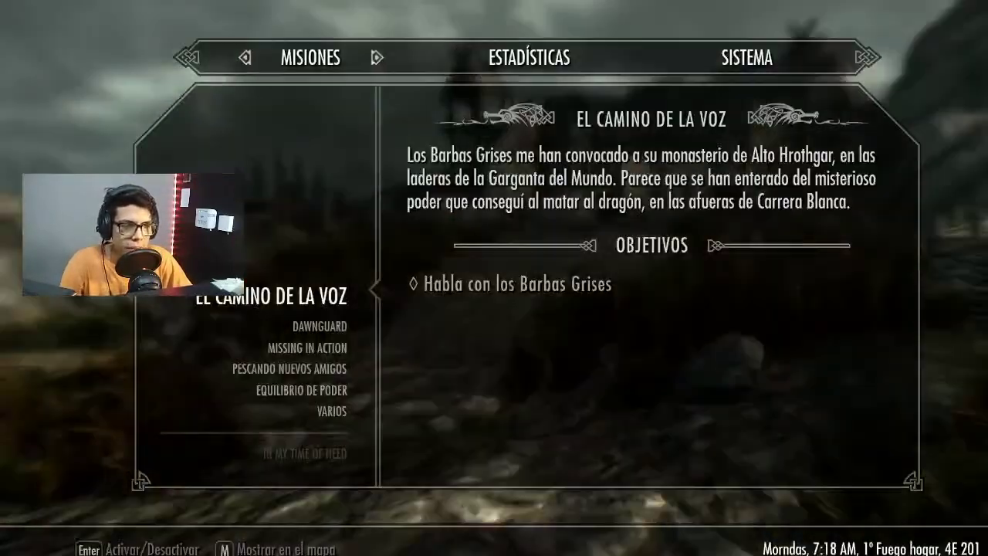
left_click(746, 58)
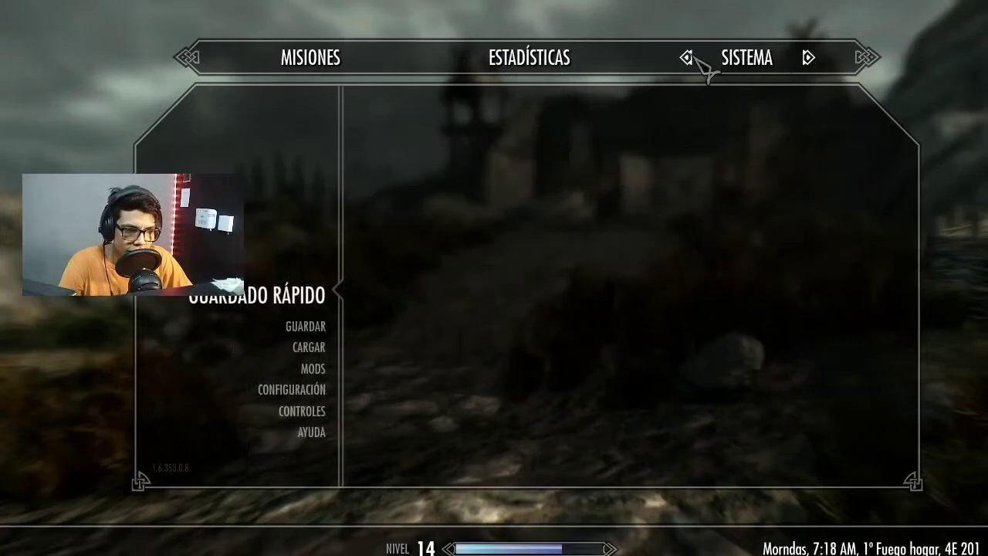
scroll(448, 250, "down", 7)
key("Escape")
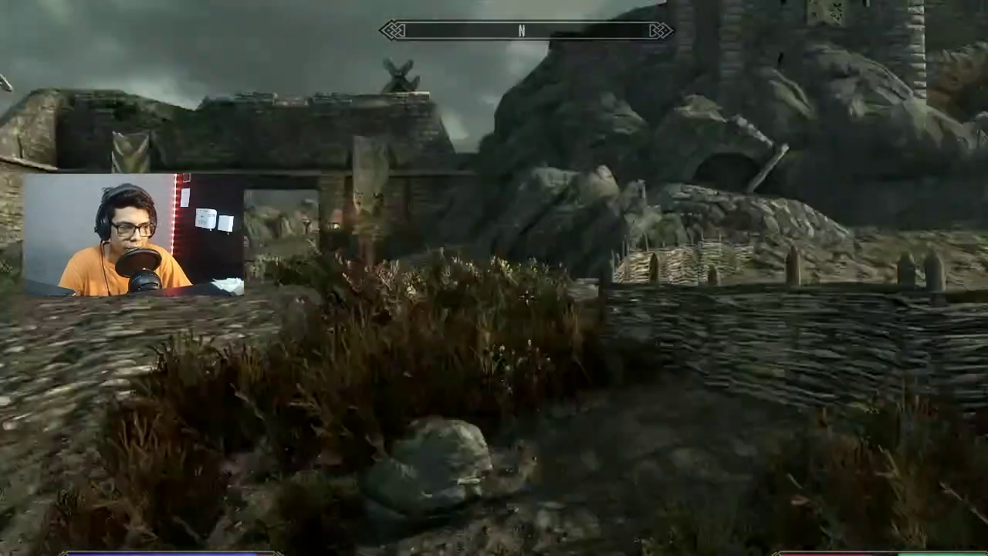
Step: Examine the banner on the stone gate near the Whiterun stables up close, and quit the game to the desktop
key("w")
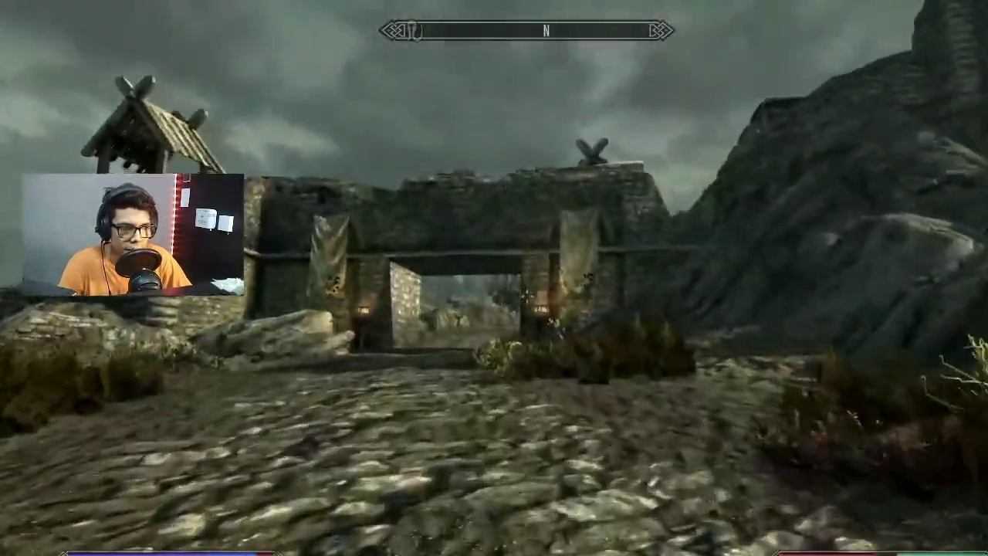
key("w")
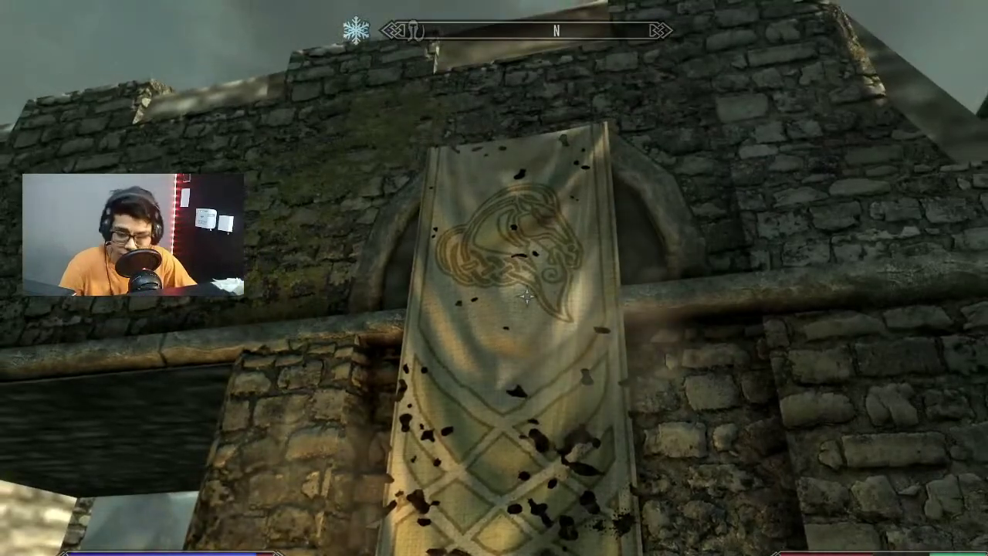
key("Escape")
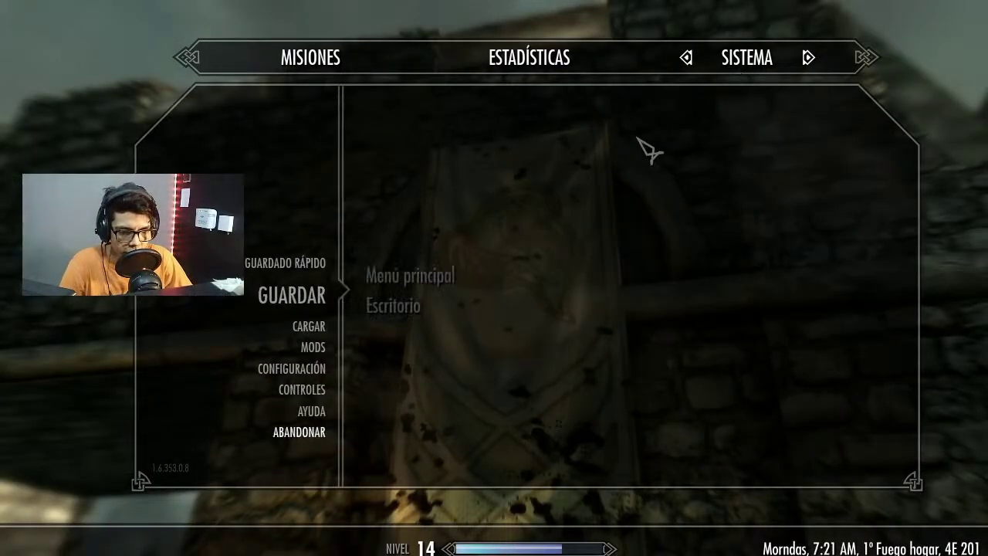
left_click(409, 312)
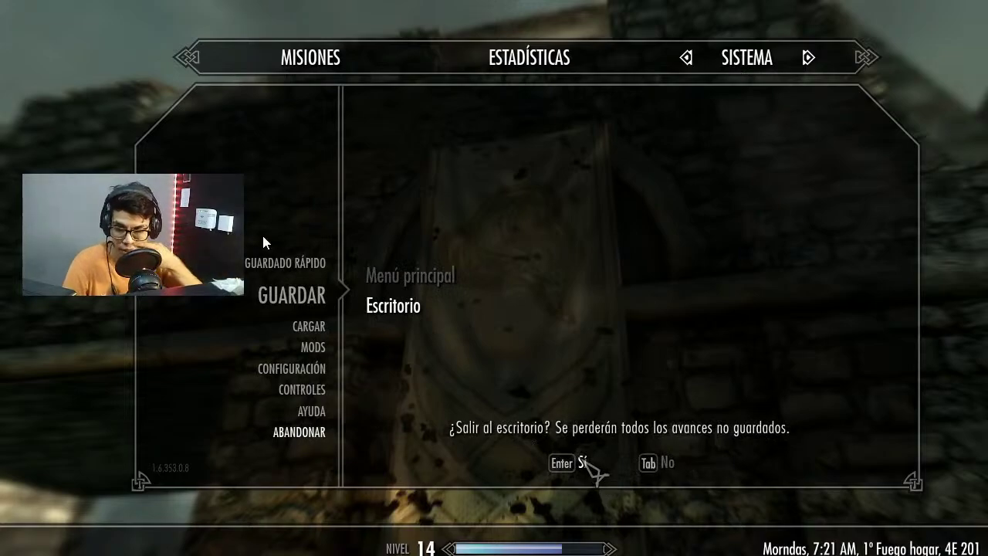
left_click(587, 463)
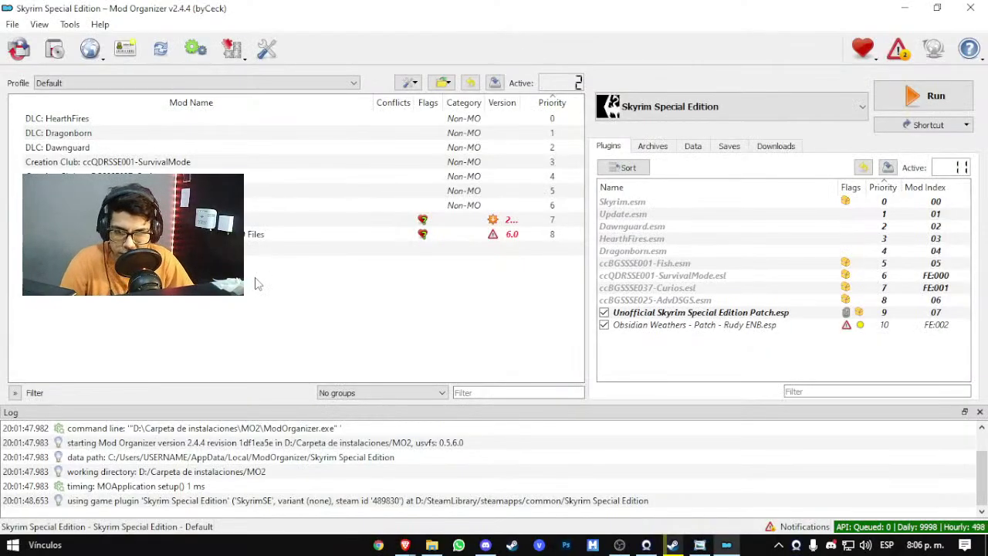
Step: Switch to the mod list image in Windows Photo Viewer and examine the entries following the Unofficial Skyrim Special Edition Patch
left_click(709, 546)
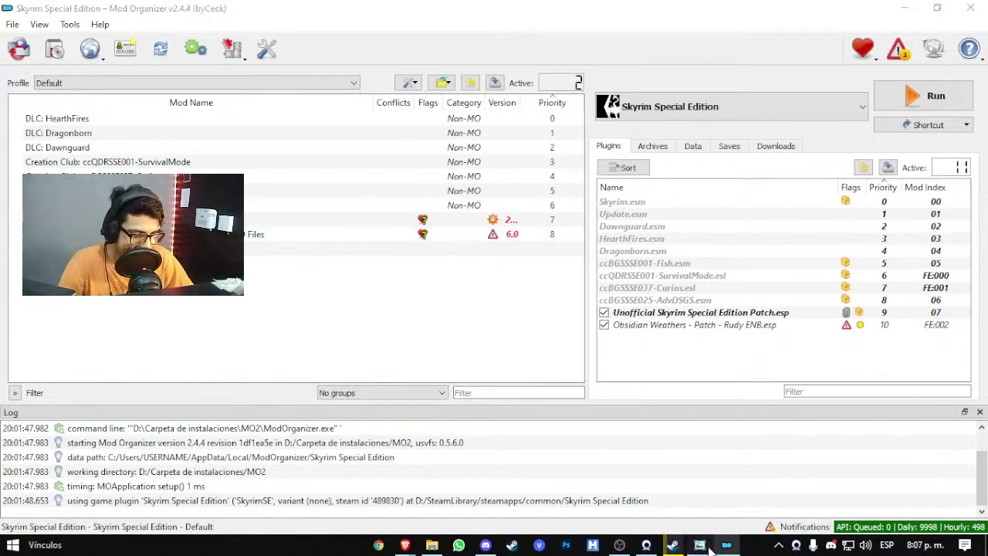
scroll(231, 301, "down", 1)
scroll(230, 302, "up", 3)
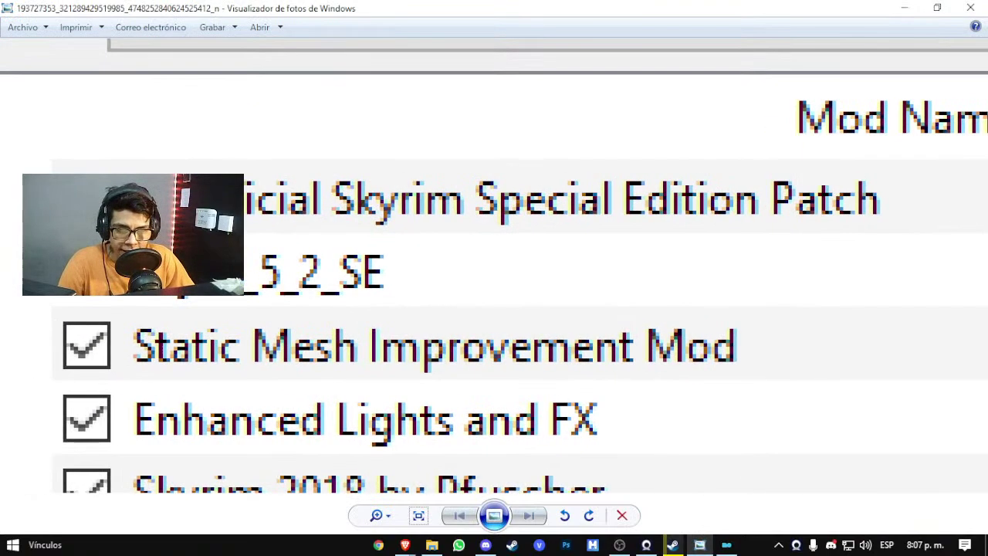
left_click_drag(598, 401, 618, 237)
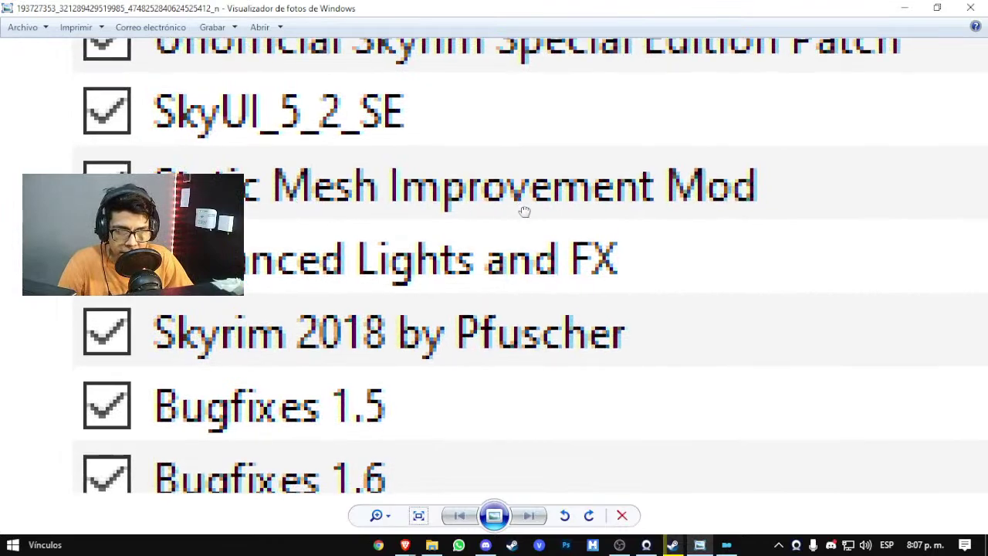
left_click_drag(522, 209, 474, 289)
Step: Switch to the Nexus Mods top mods page in the browser and search the mods for "smin"
left_click(368, 476)
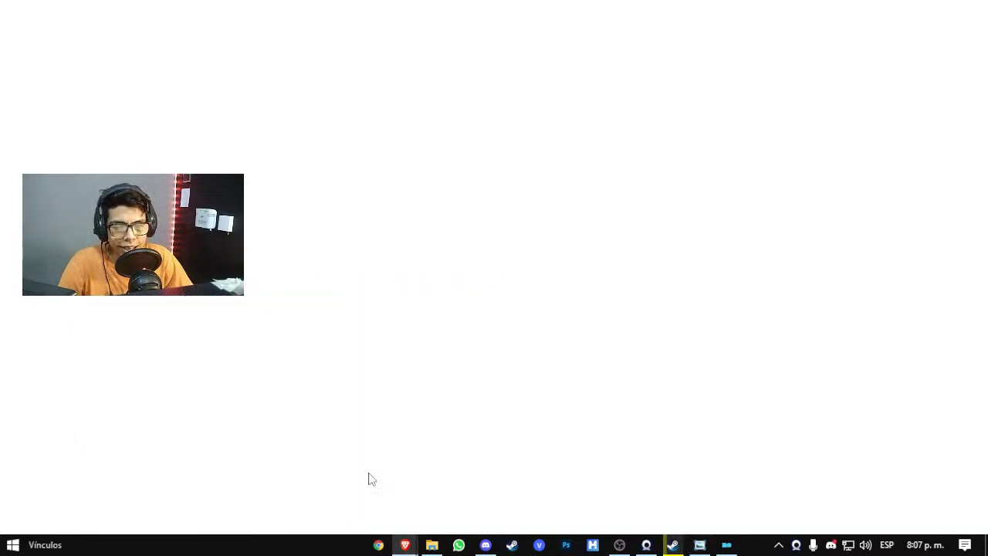
left_click(278, 11)
scroll(702, 98, "up", 3)
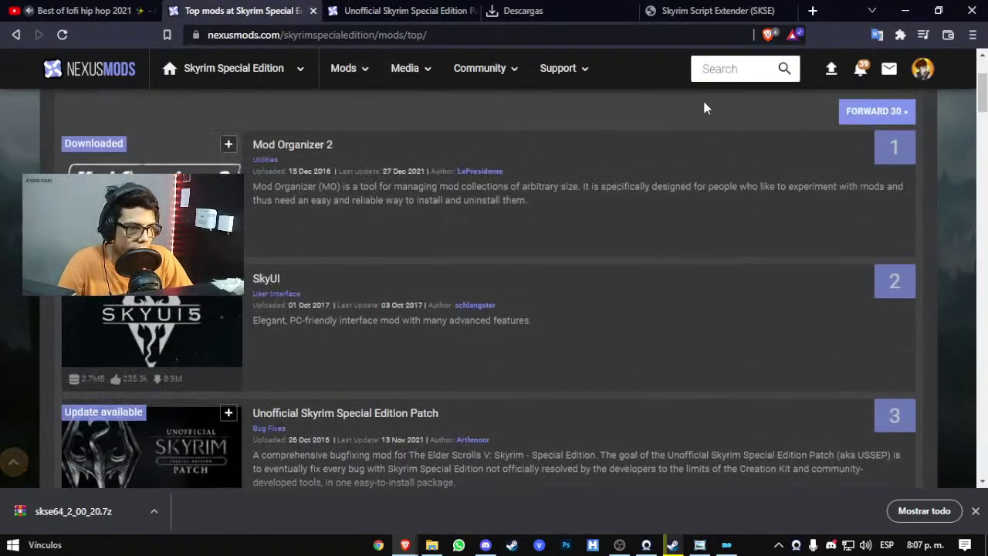
left_click(715, 77)
type("s")
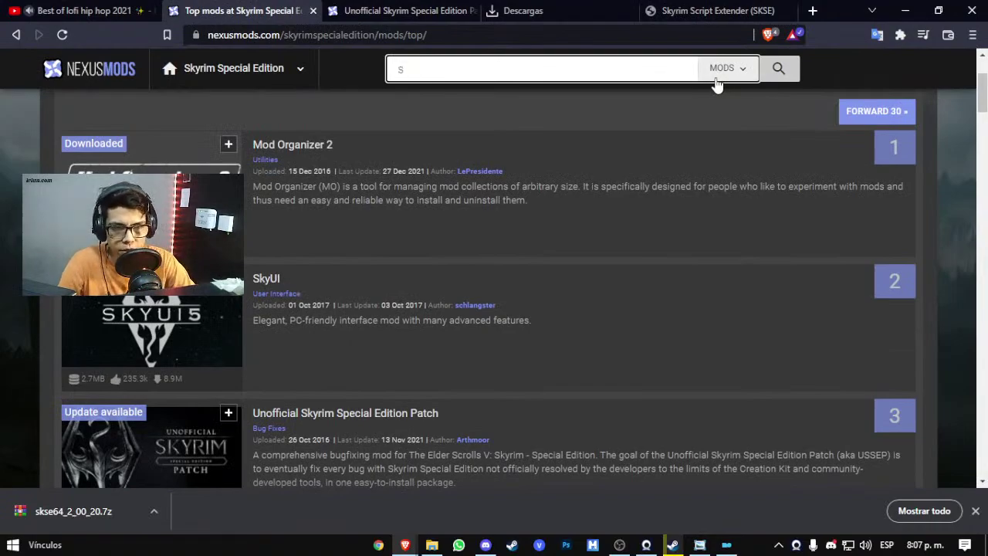
type("min")
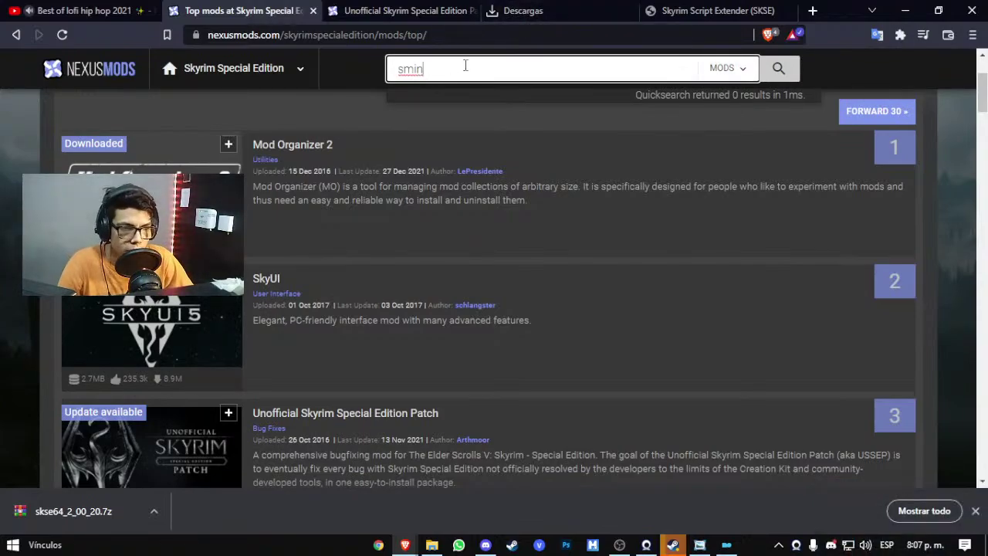
Step: Open Static Mesh Improvement Mod - SMIM from the top mods list and show its downloadable files
double_click(413, 69)
scroll(499, 209, "down", 5)
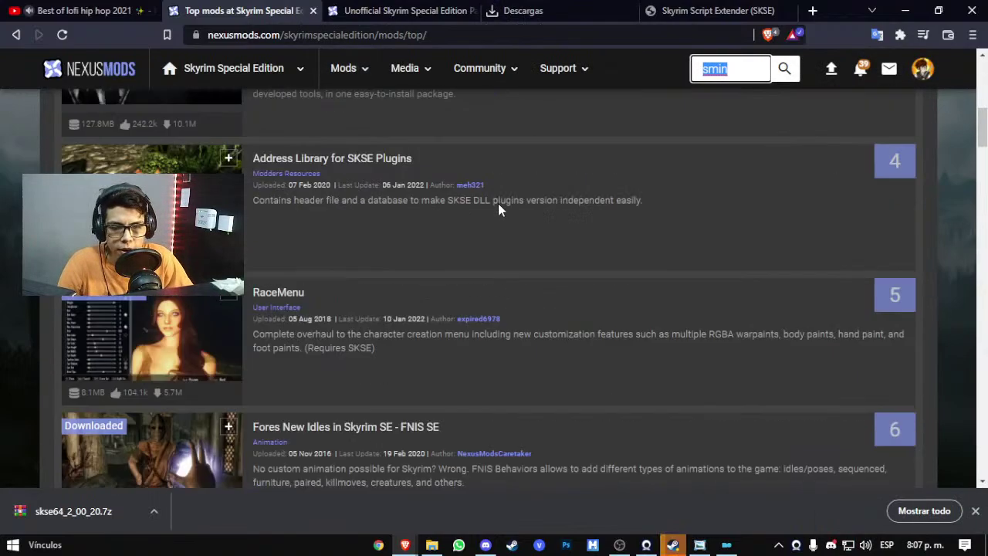
scroll(576, 222, "down", 3)
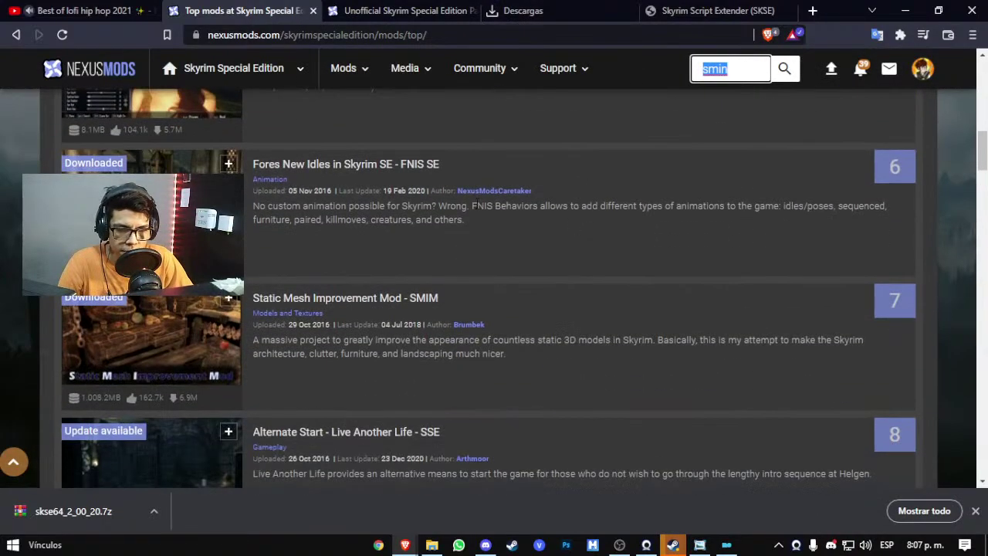
left_click(354, 301)
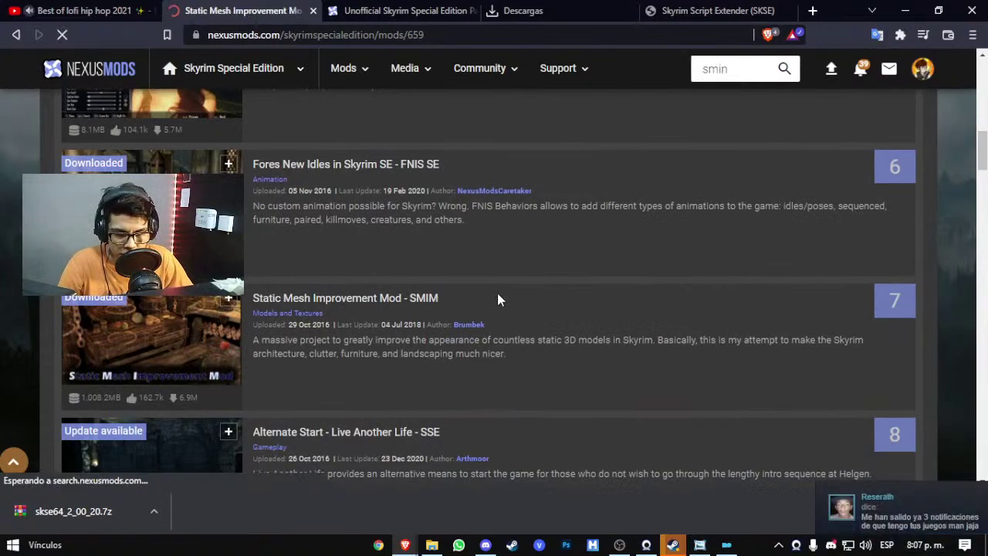
scroll(421, 293, "down", 5)
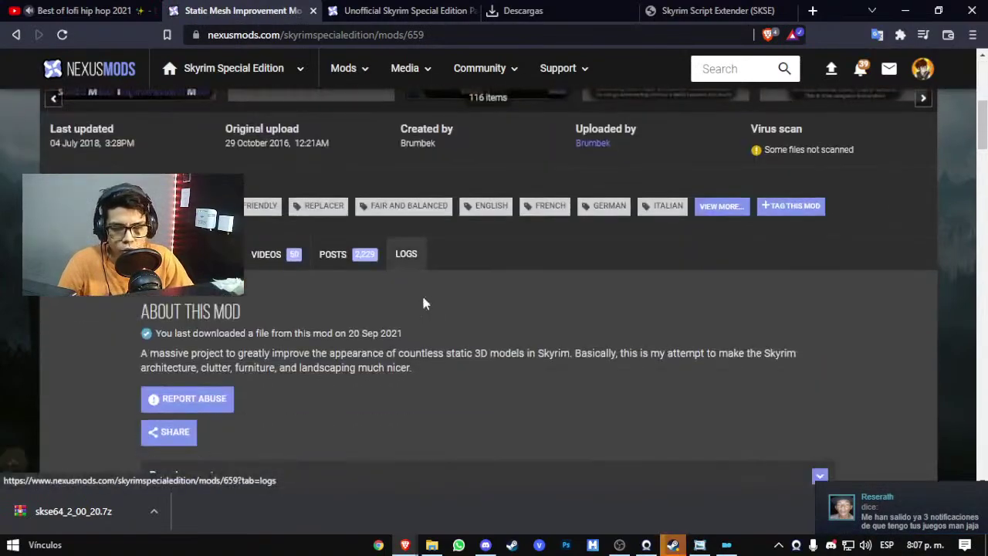
left_click(407, 253)
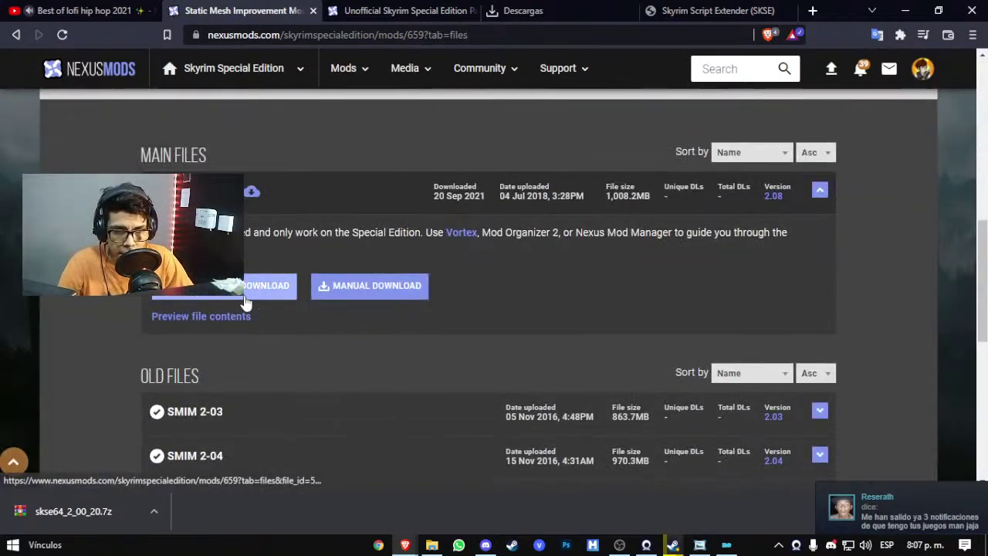
Step: Start the free slow manual download of the SMIM SE 2-08 main file
left_click(361, 291)
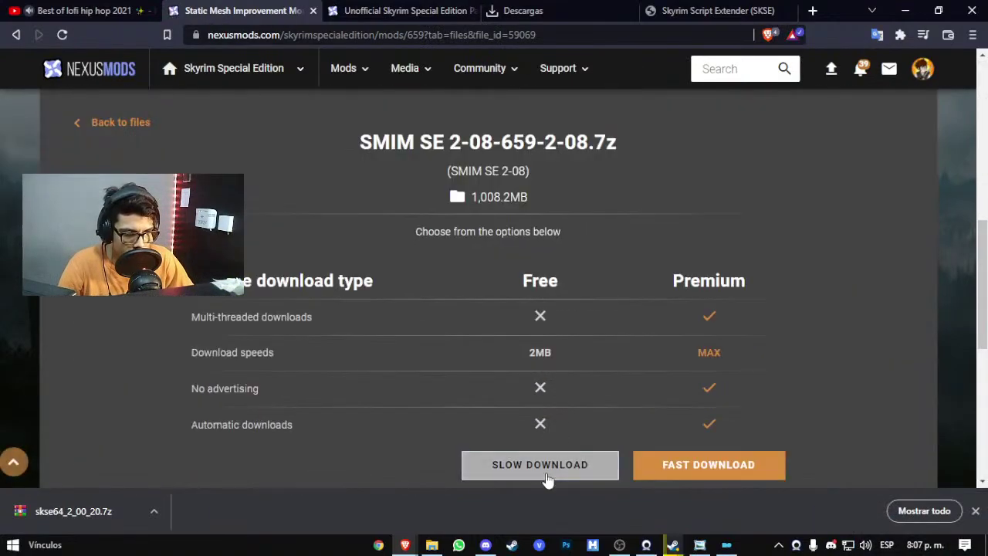
left_click(540, 467)
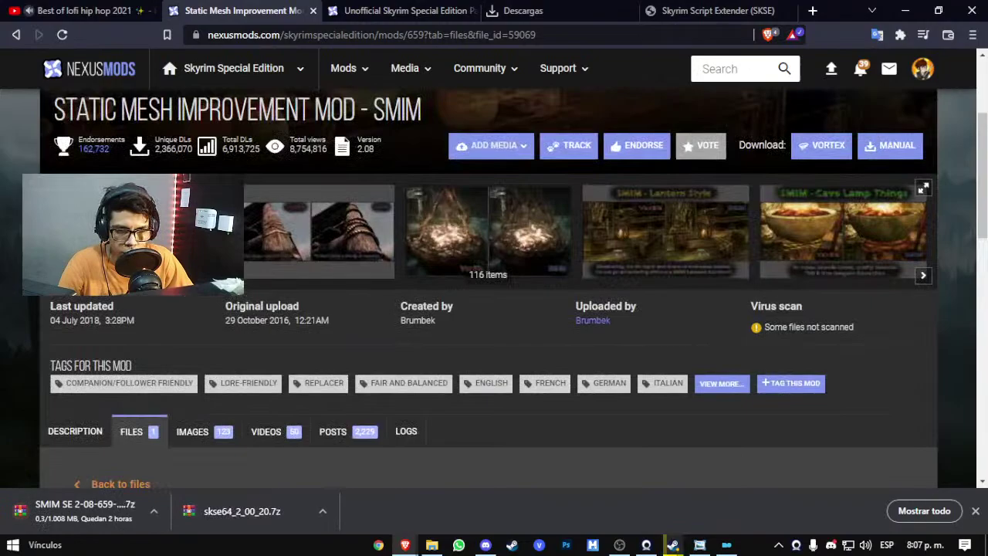
Step: Open the mod's image gallery, dismiss the downloads bar and view the Farmhouse Ropes Comparison in full screen
left_click(488, 274)
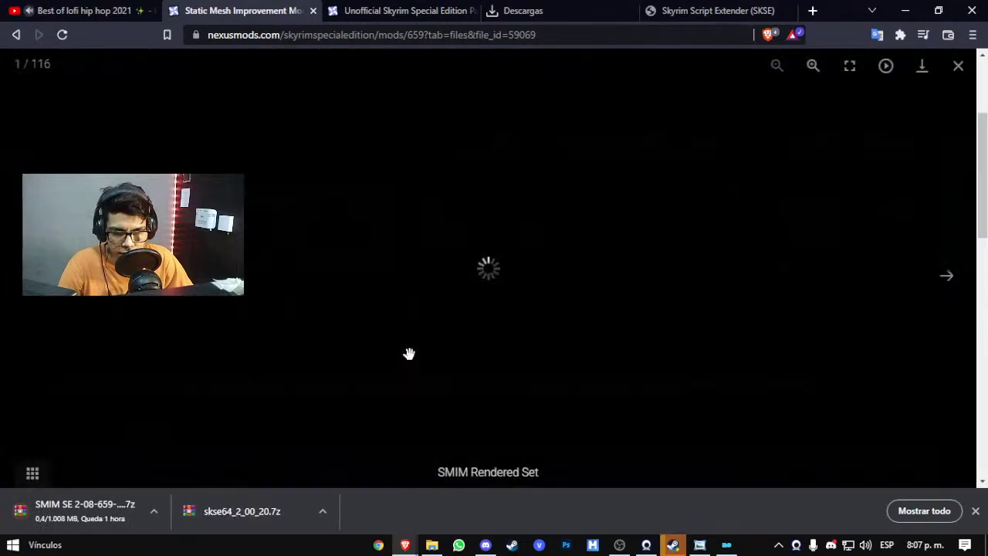
left_click(975, 511)
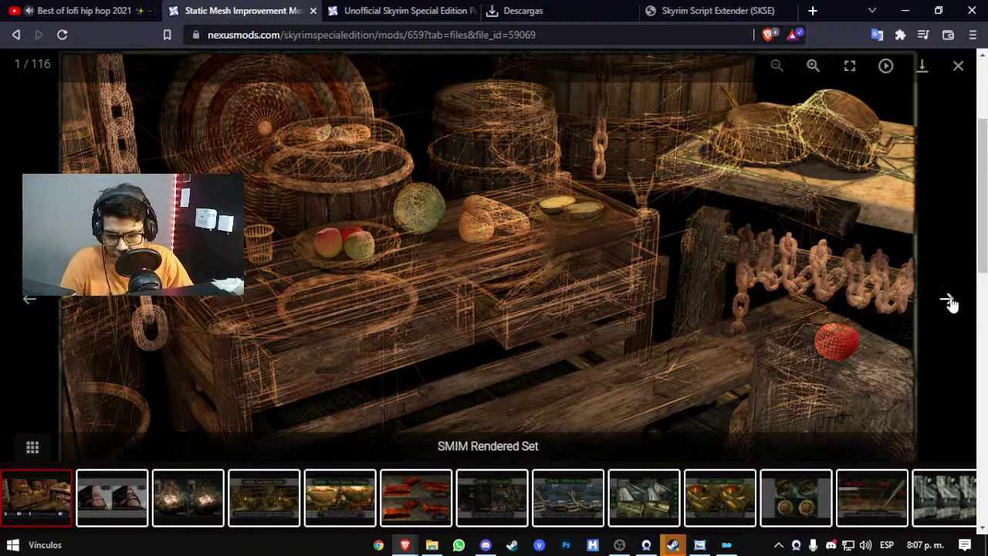
left_click(947, 301)
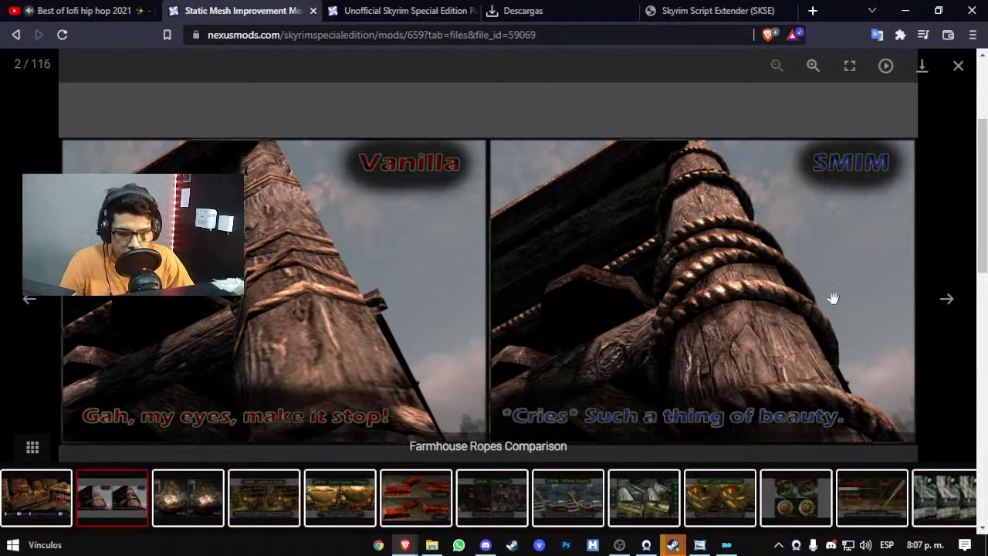
left_click(845, 67)
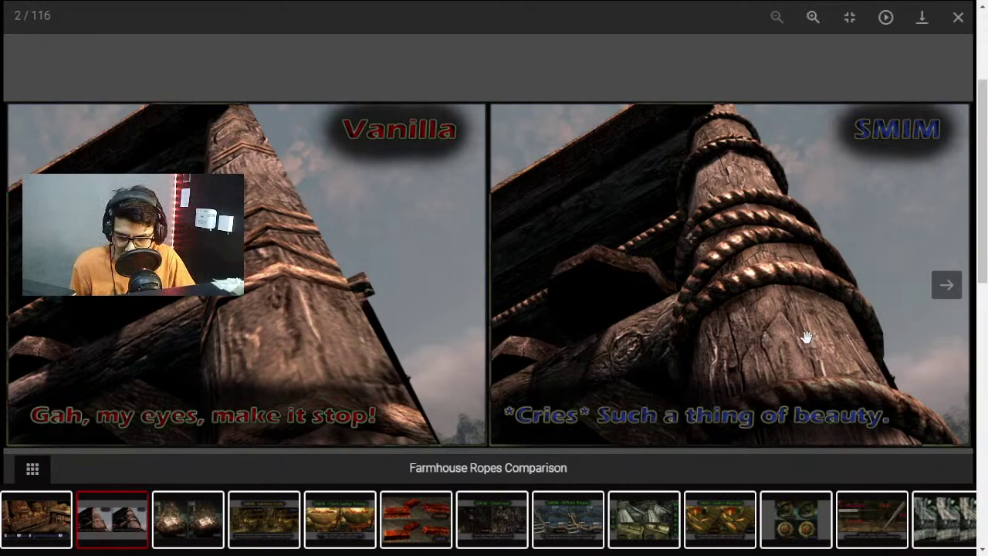
Step: Compare the vanilla and SMIM models in the gallery images from Markarth Brazier through Whiterun Bench
left_click(953, 290)
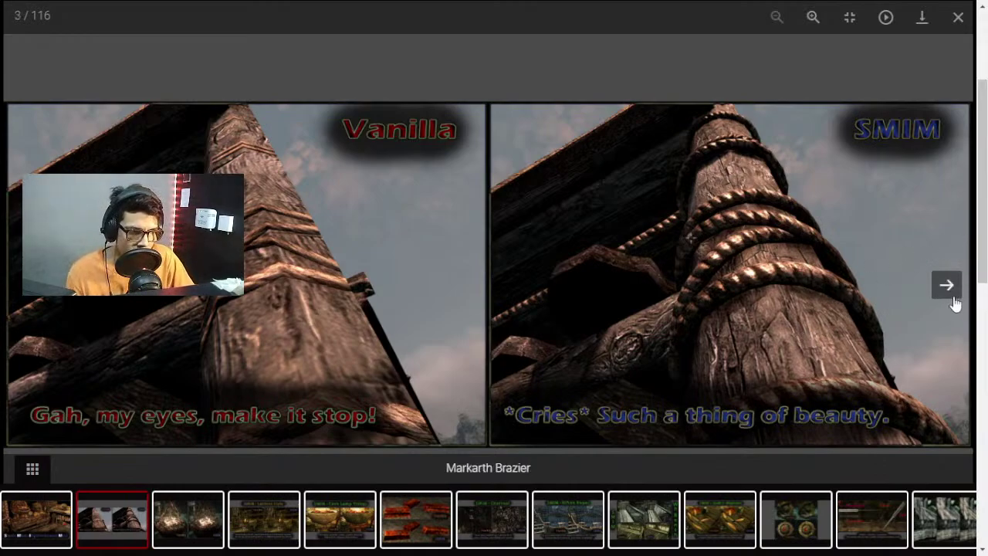
left_click(954, 304)
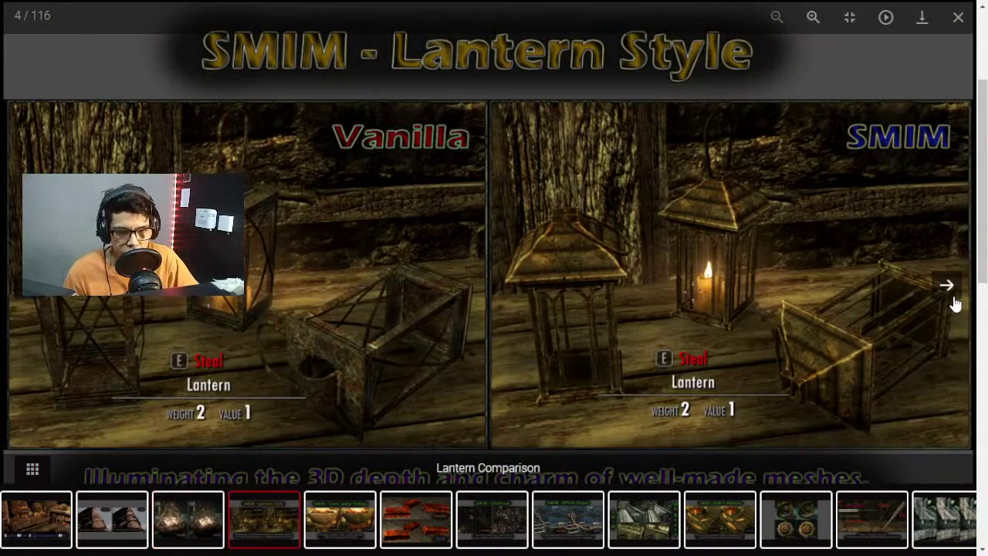
left_click(954, 305)
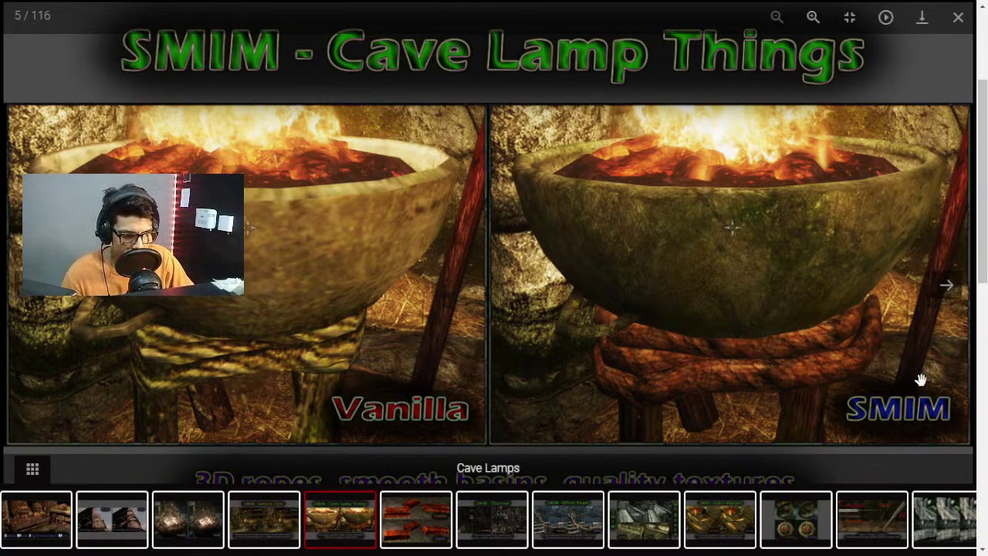
left_click(946, 285)
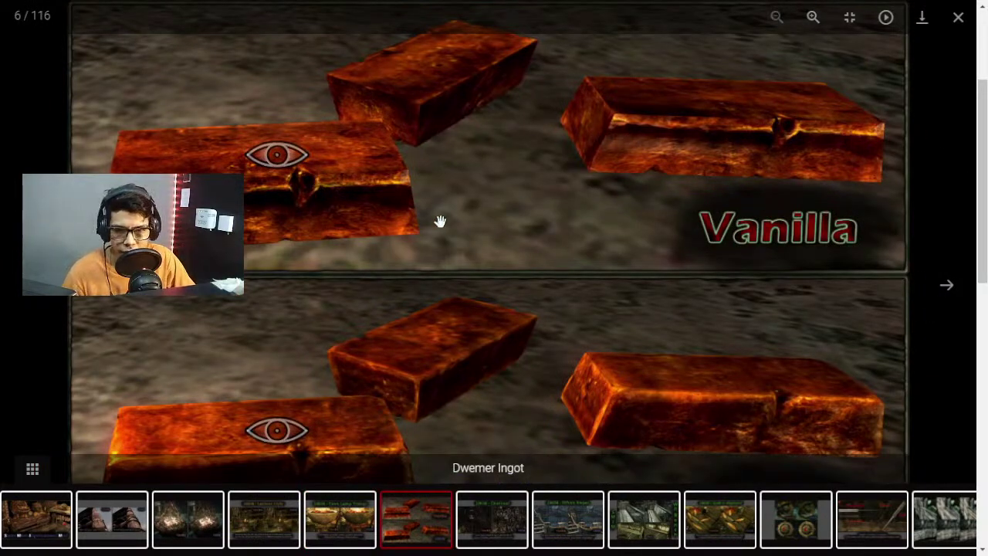
left_click(945, 291)
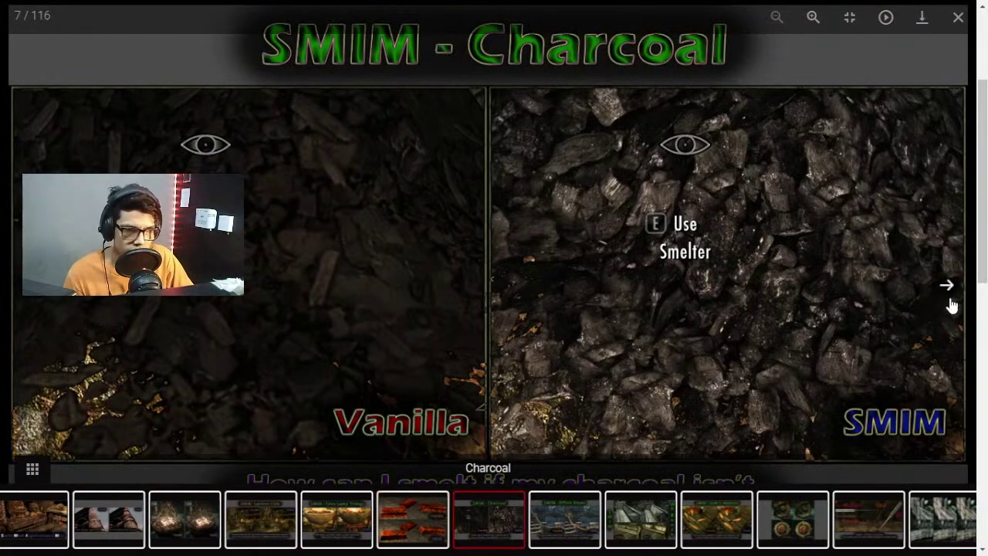
left_click(951, 303)
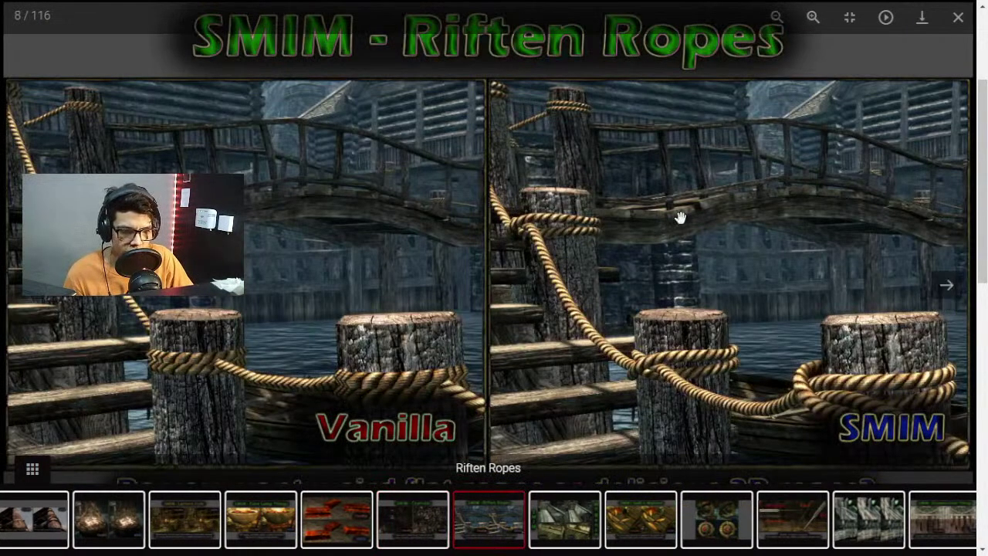
left_click(954, 303)
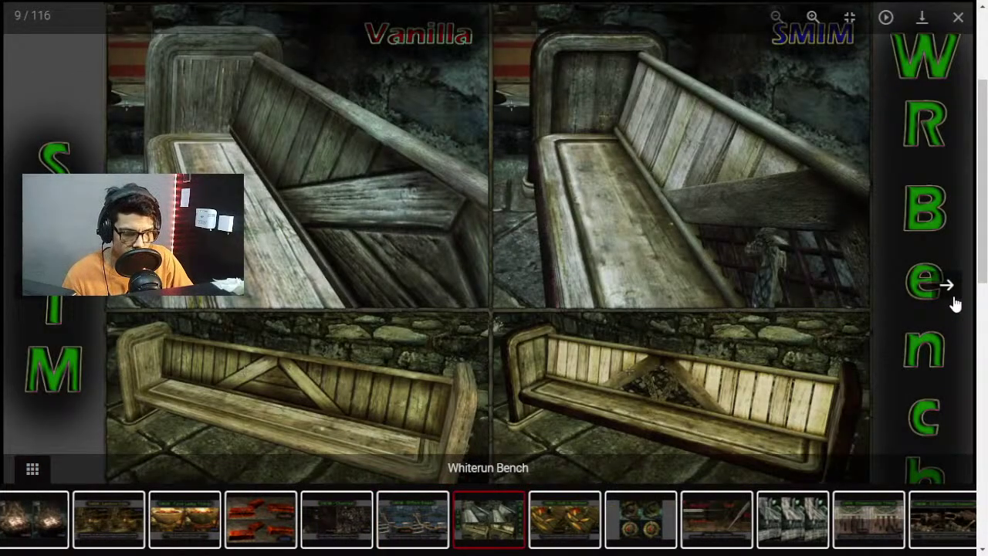
Step: Continue through the gallery past the Lockpick and Dreamcatcher Things images to the Skeleton Remains Comparison
left_click(954, 304)
left_click(954, 304)
left_click(954, 304)
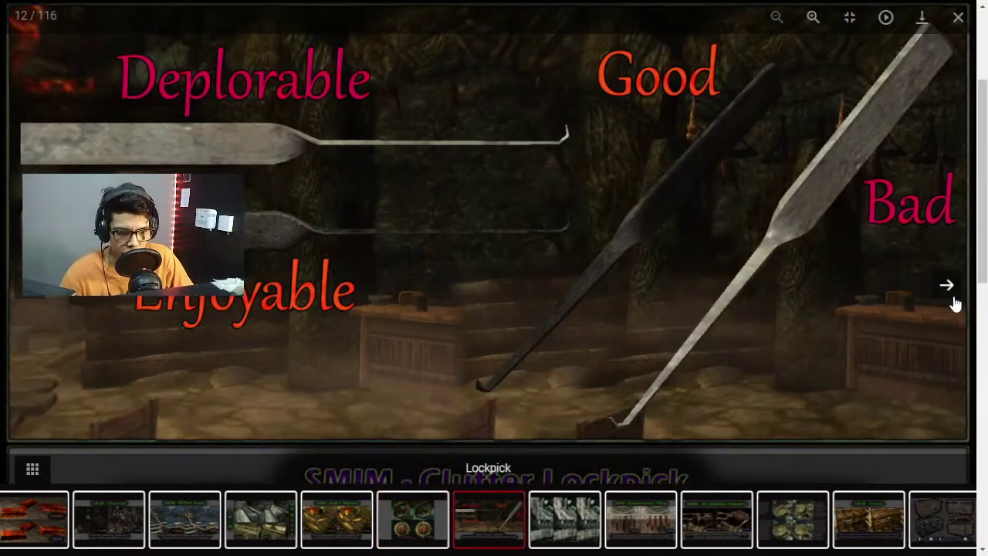
left_click(954, 304)
left_click(955, 304)
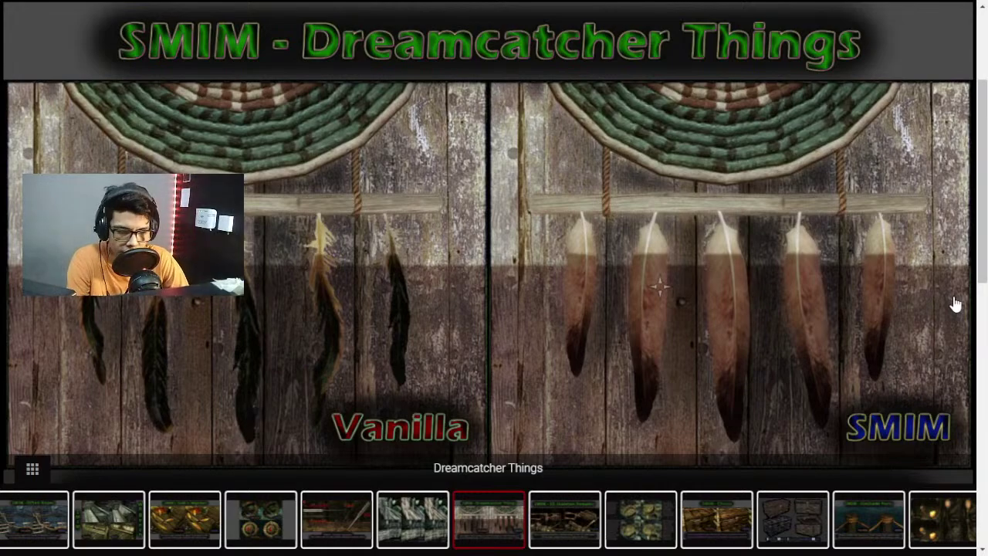
mouse_move(951, 299)
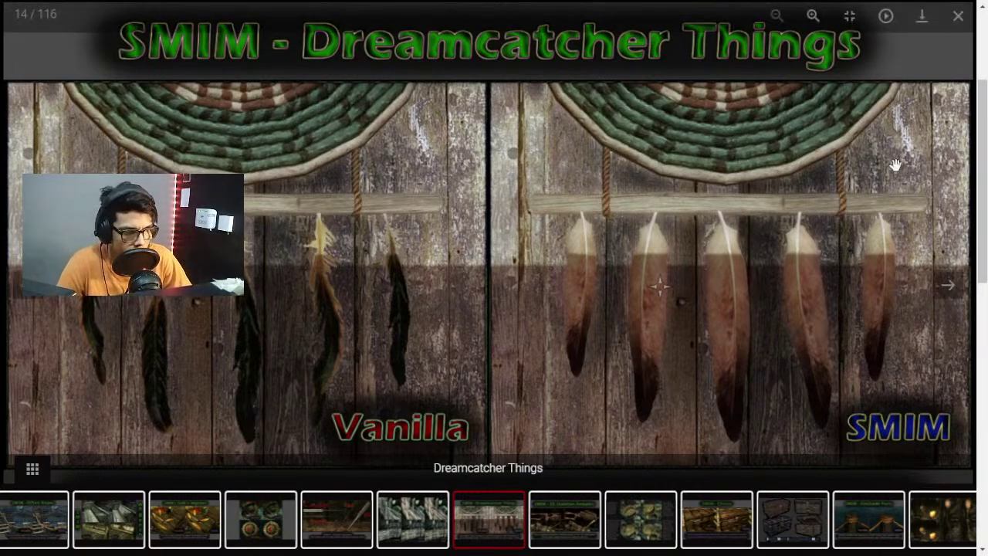
left_click(947, 287)
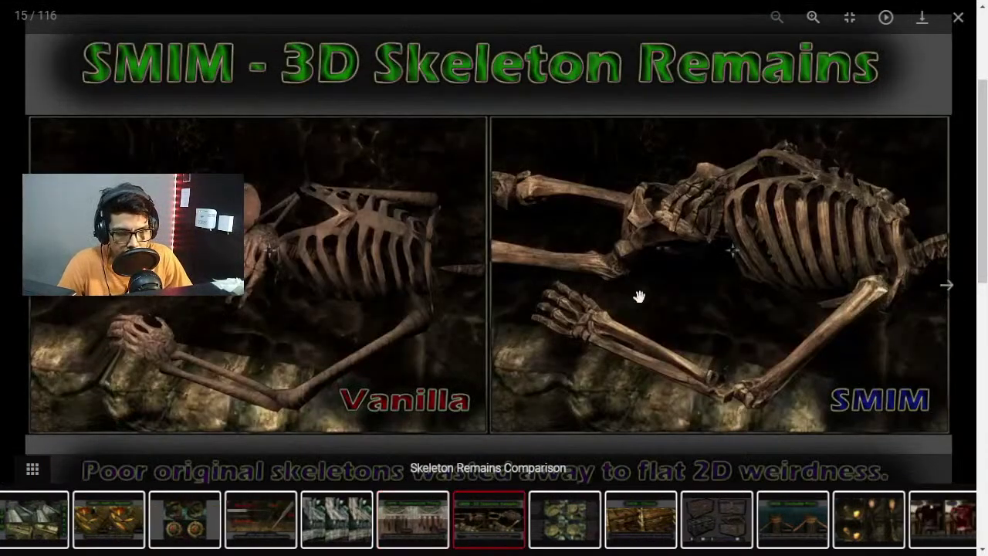
Step: Browse past the Chest Renders and examine the Bloody Tankard and Rocks Blackreach comparisons
left_click(949, 299)
left_click(949, 299)
left_click(949, 299)
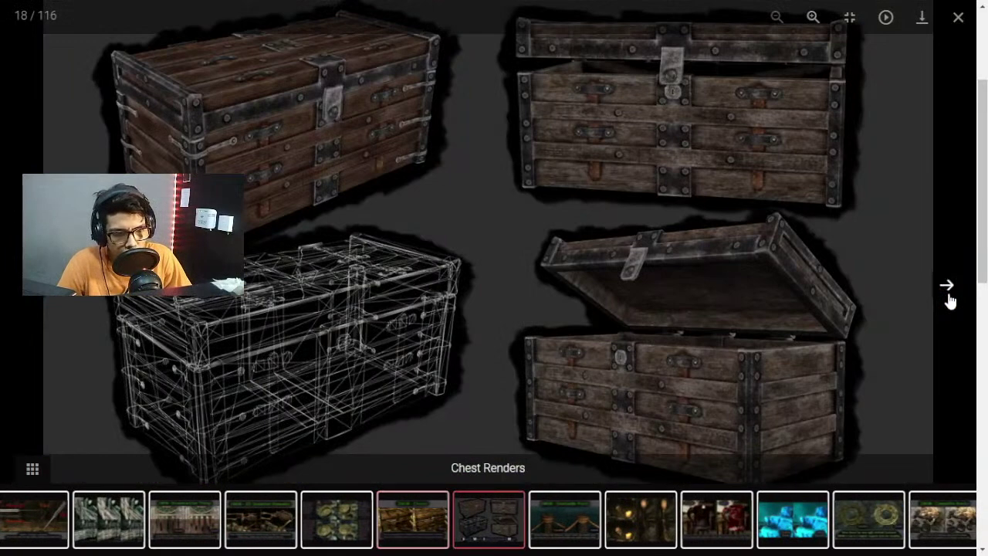
left_click(949, 300)
left_click(949, 299)
left_click(949, 299)
left_click(949, 299)
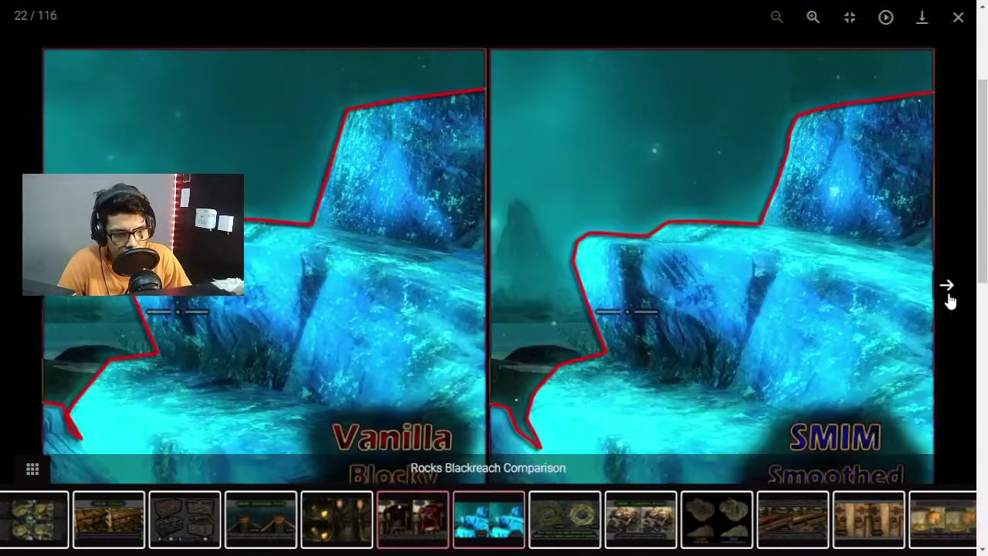
left_click(38, 308)
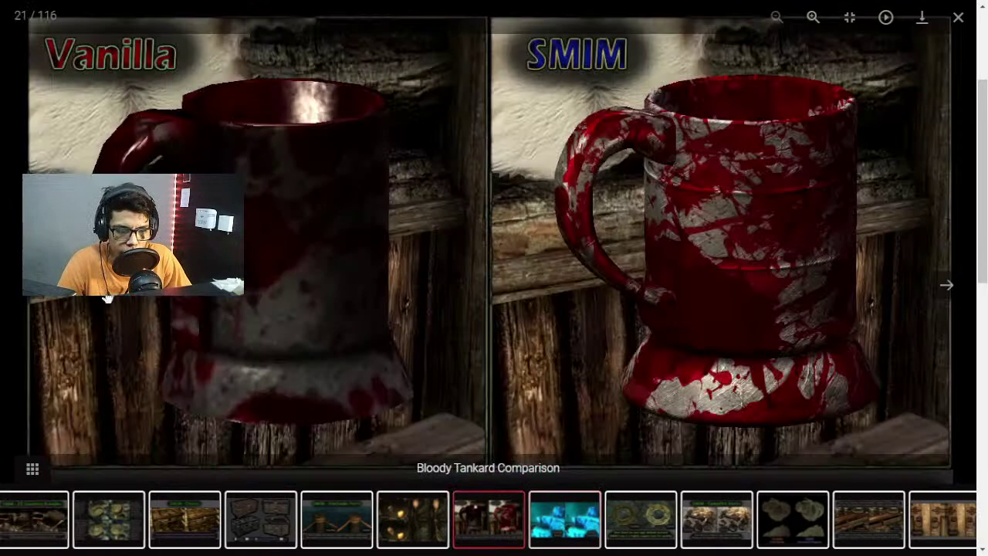
left_click(942, 301)
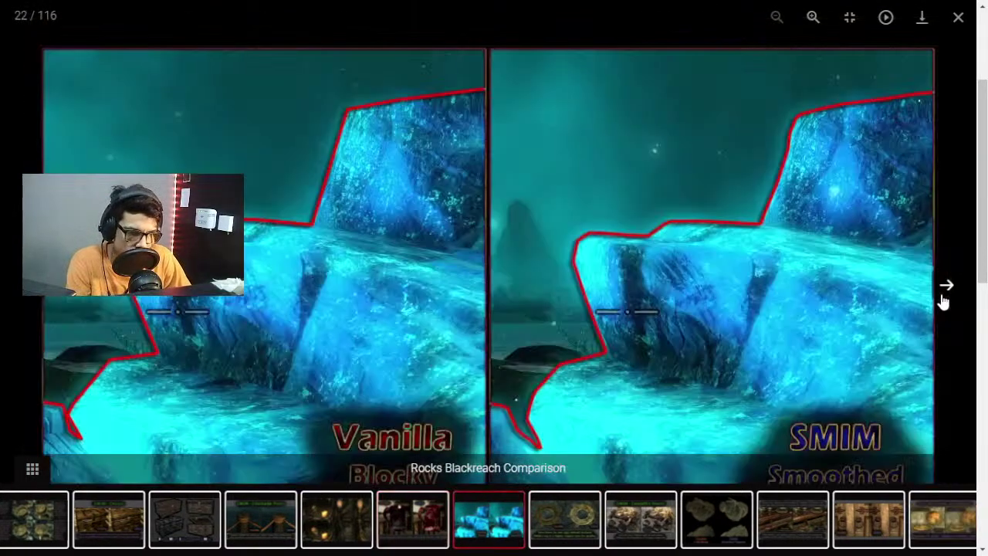
Step: Examine the gallery images from Dwemer Cog to Dwemer Metal Plate, looking again at the Whiterun Door Comparison
left_click(942, 301)
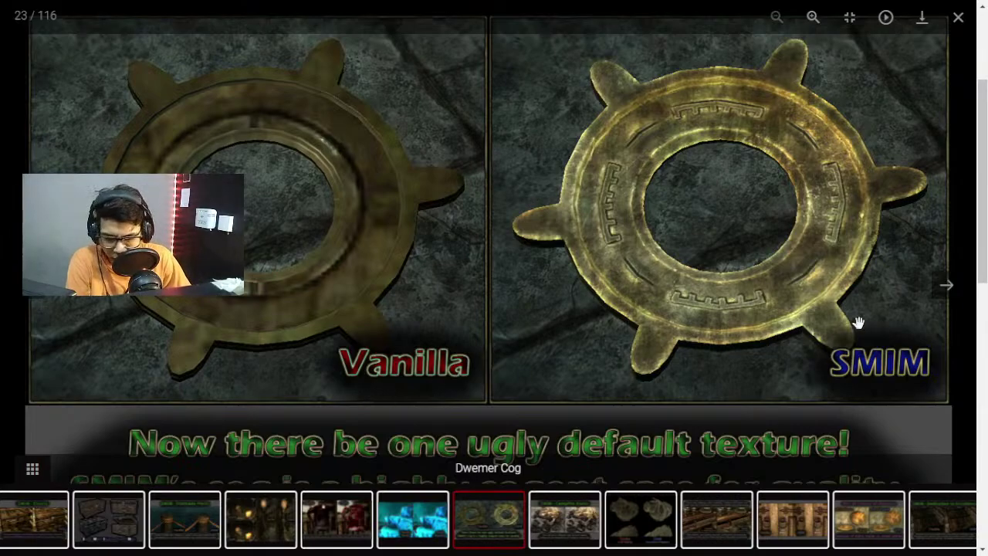
left_click(946, 287)
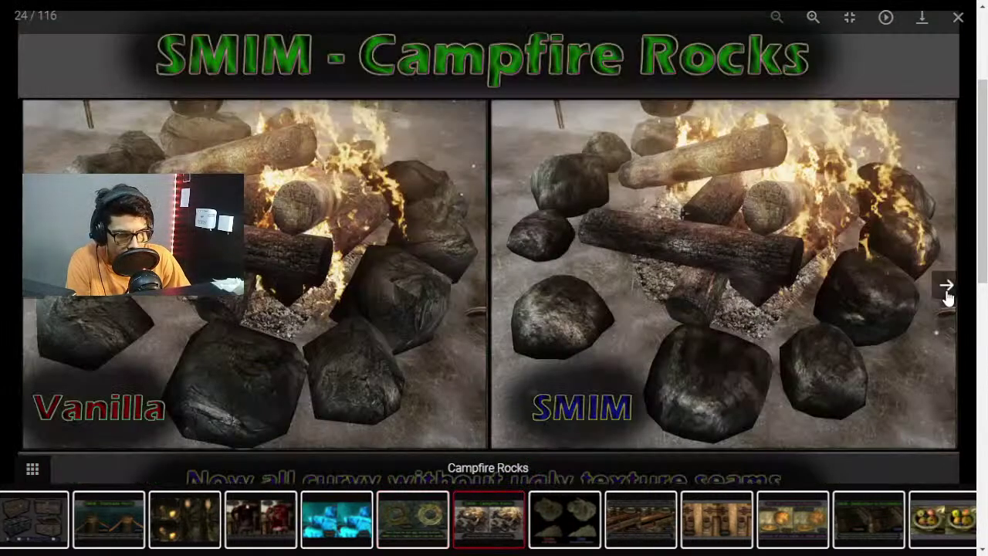
left_click(946, 287)
left_click(946, 288)
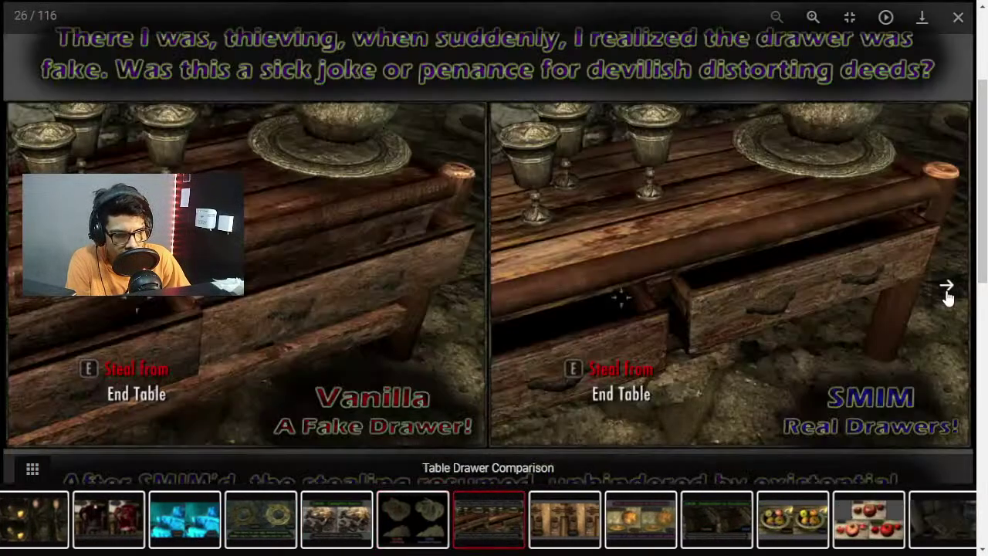
left_click(946, 287)
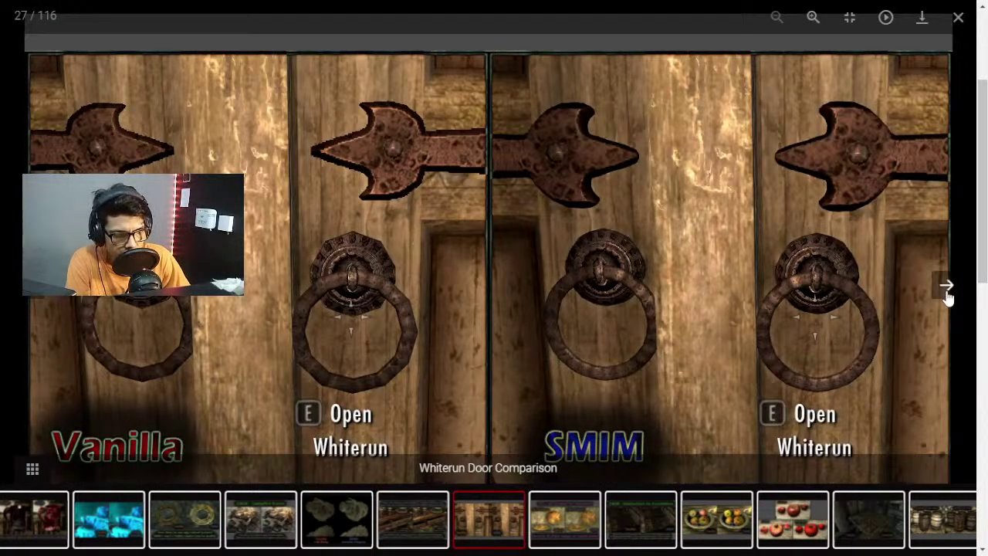
left_click(946, 287)
left_click(40, 305)
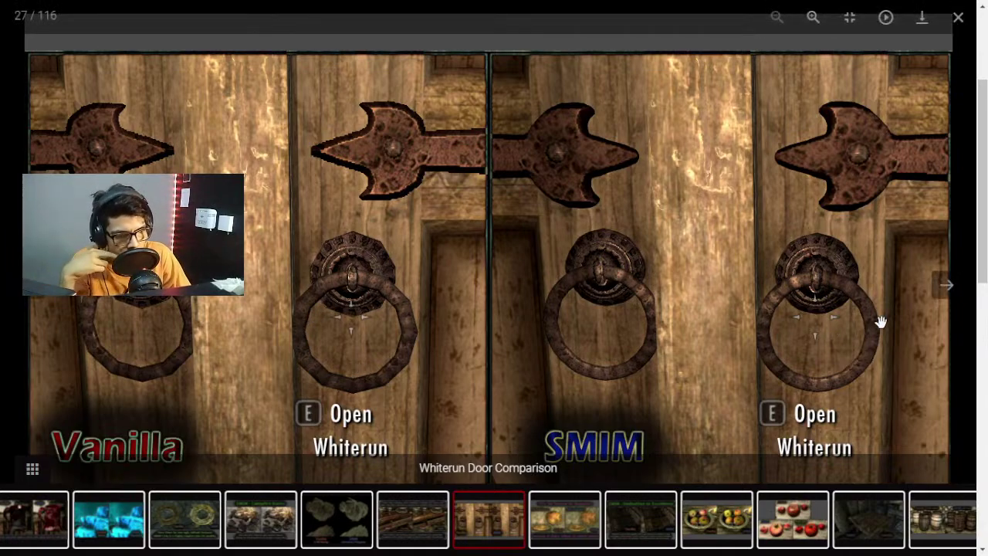
left_click(936, 301)
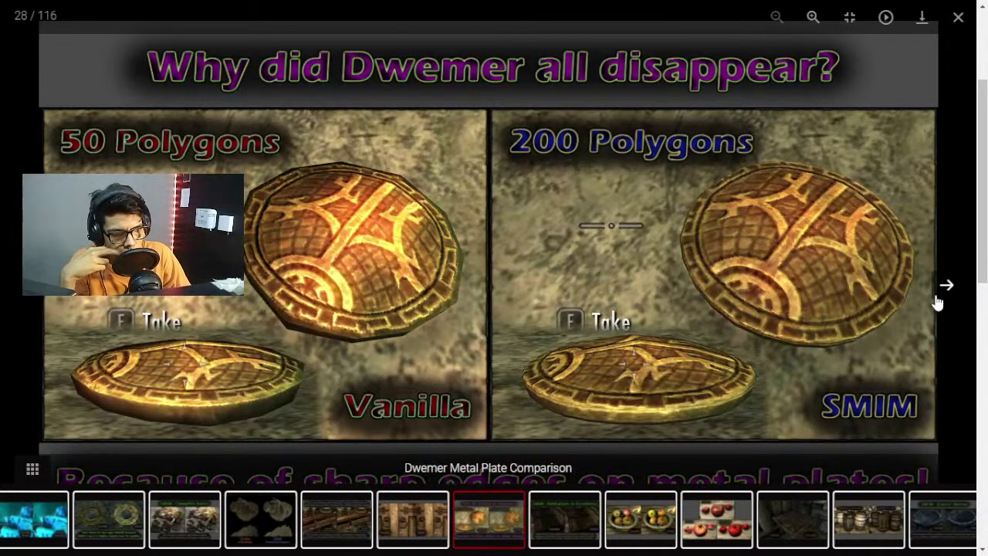
Step: View the comparisons from Crates through Giant Mortar, and close the image gallery
left_click(937, 301)
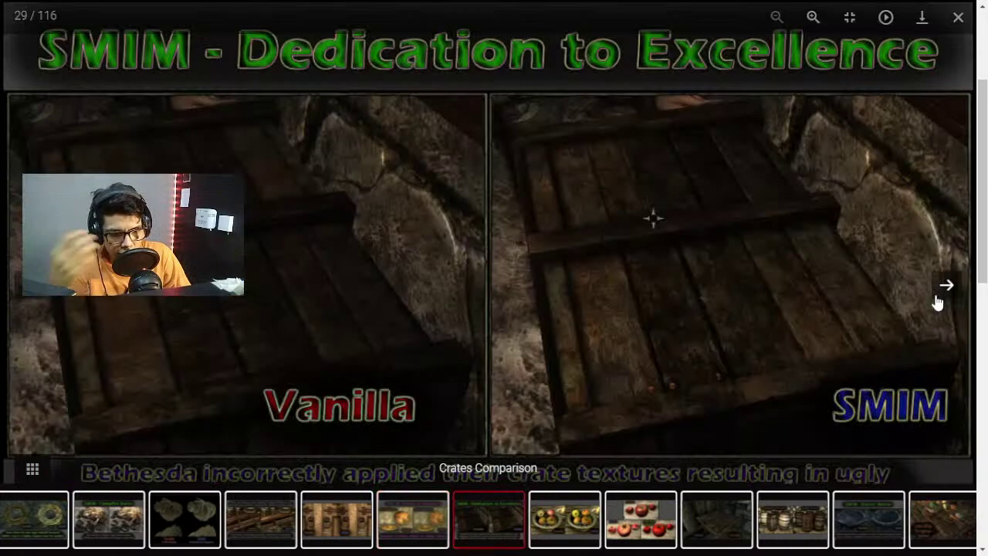
left_click(937, 302)
left_click(937, 301)
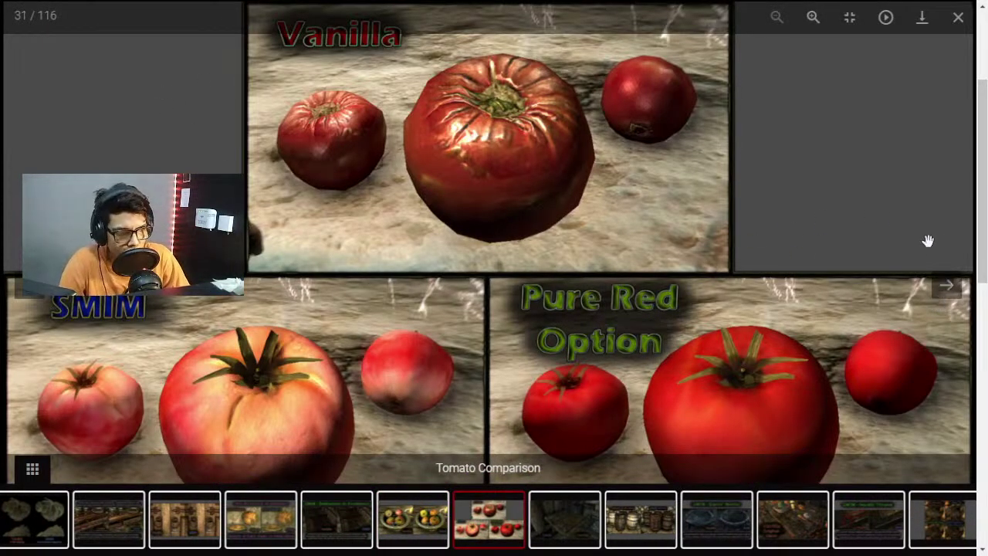
left_click(954, 294)
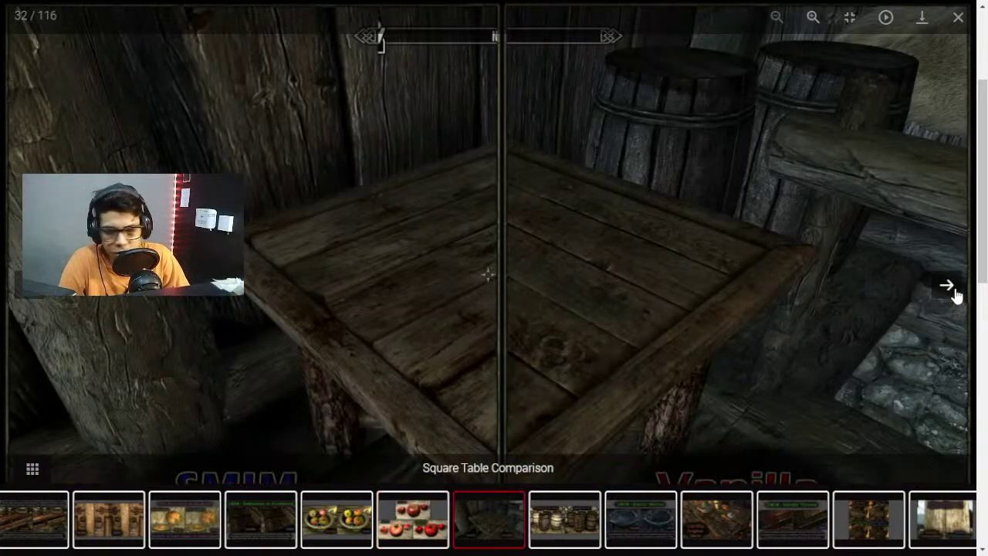
left_click(955, 294)
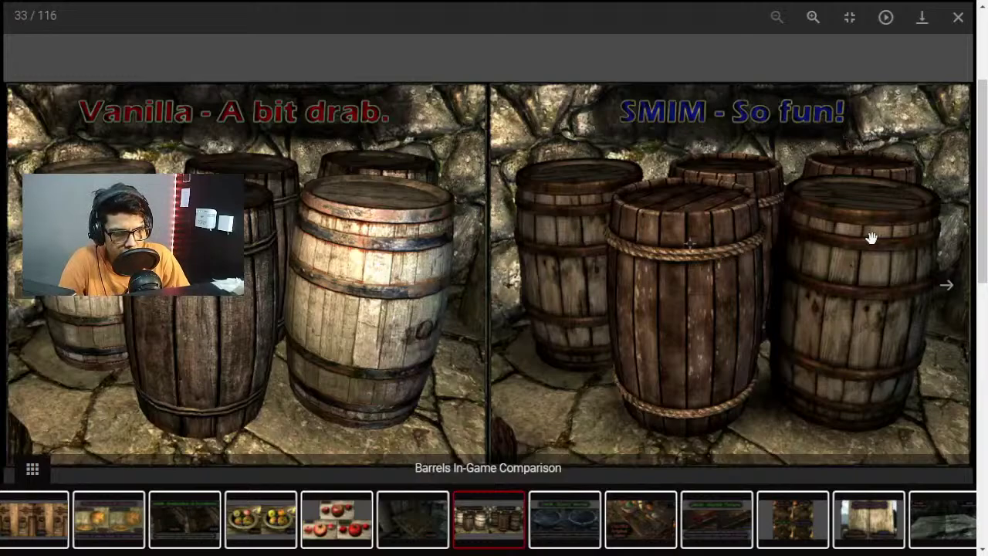
left_click(955, 292)
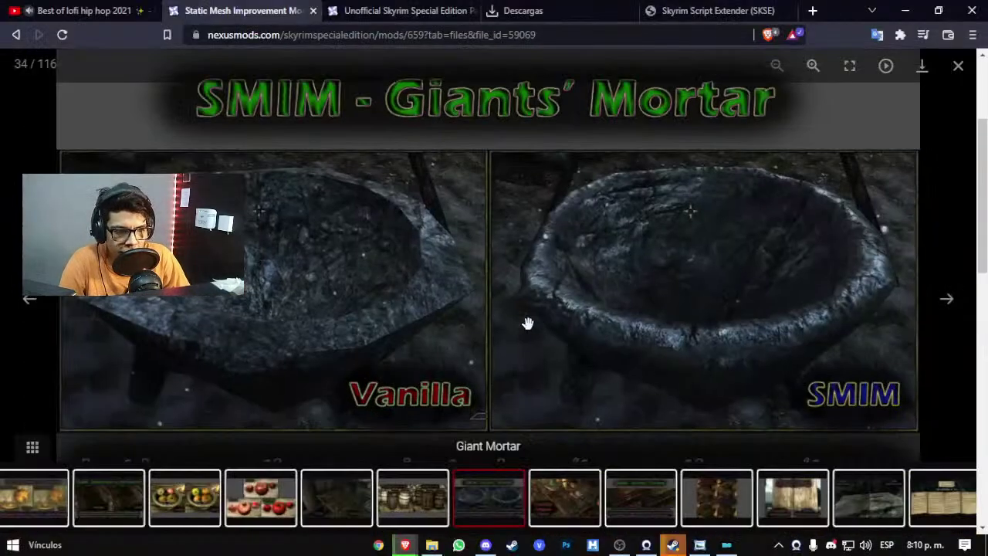
left_click(957, 66)
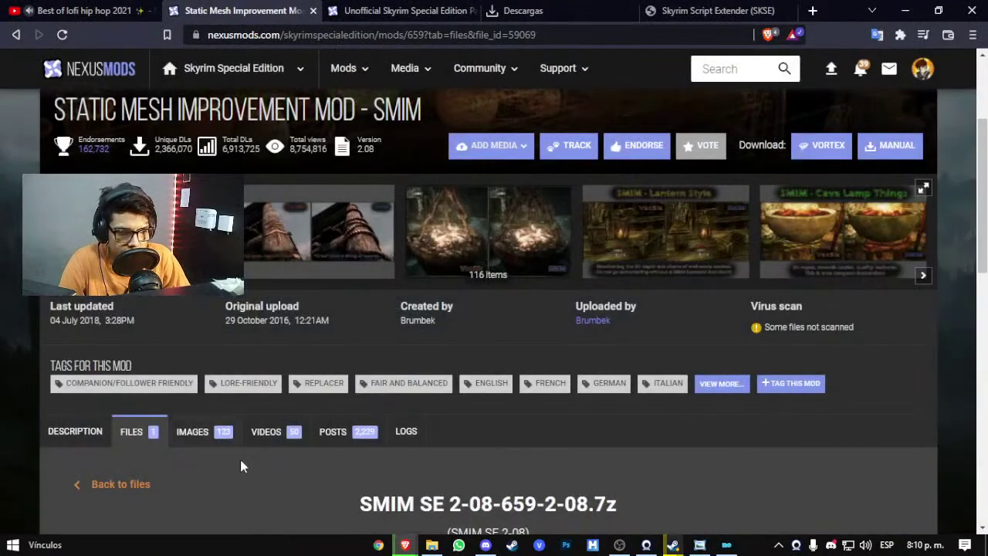
Step: Check the SMIM download's progress in the browser's download list and clear all finished entries from it
scroll(474, 383, "down", 9)
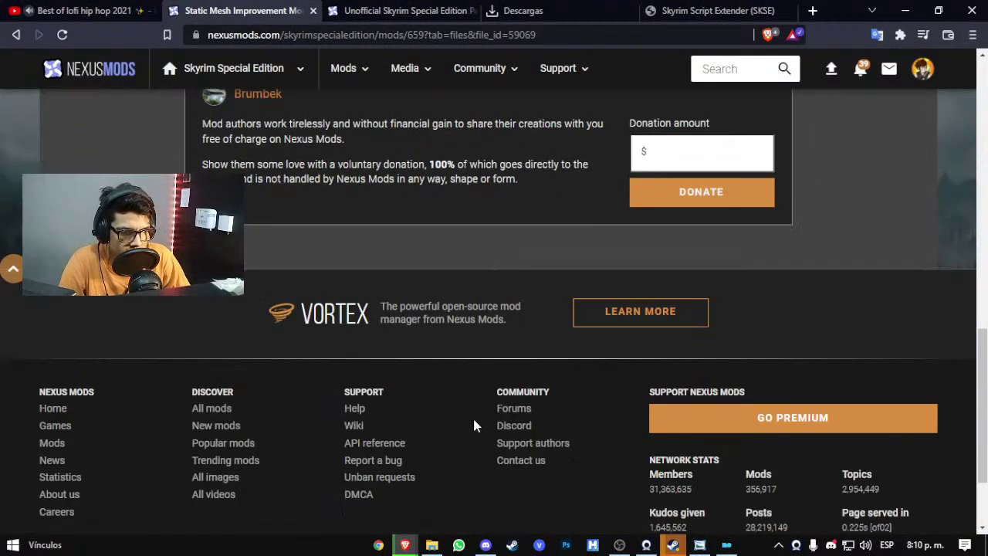
scroll(473, 425, "up", 10)
left_click(972, 35)
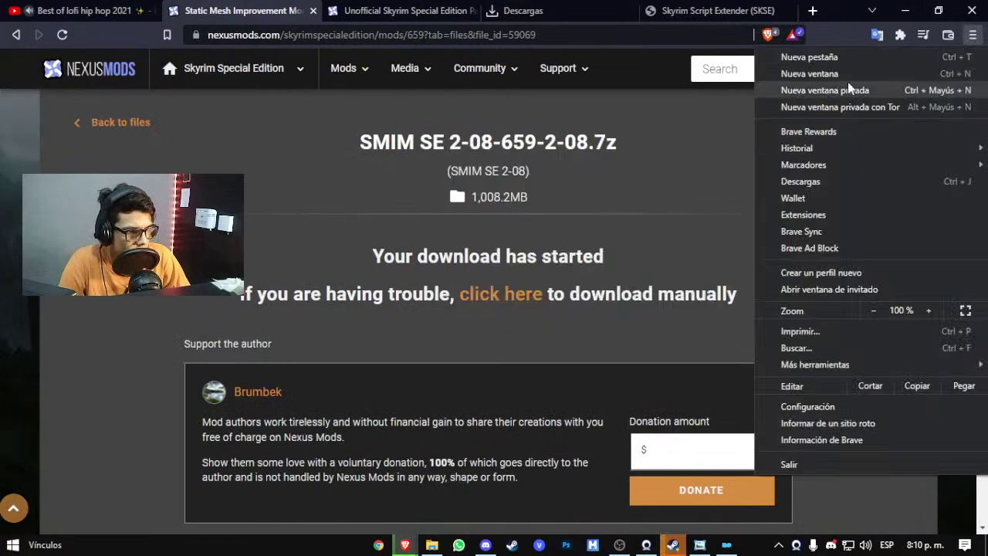
left_click(845, 180)
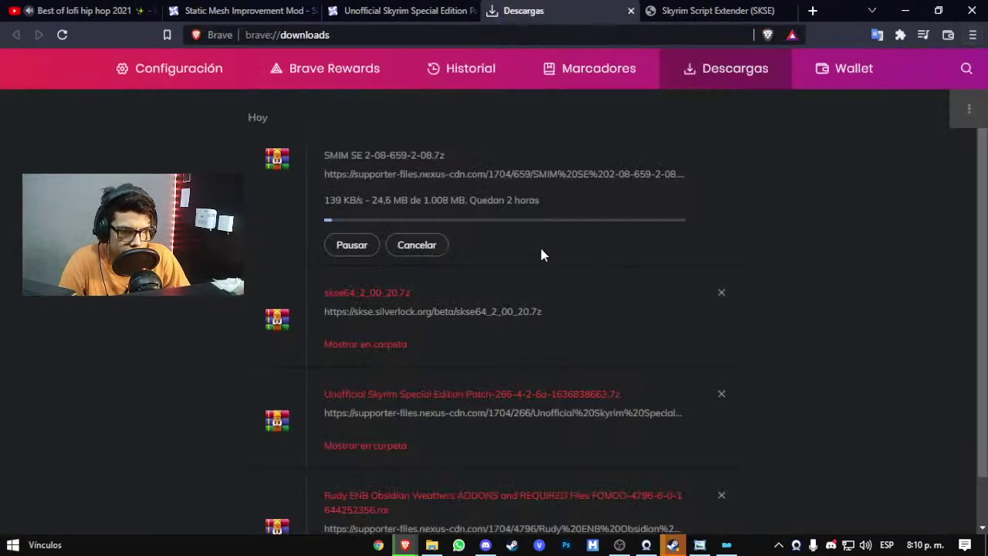
left_click(968, 108)
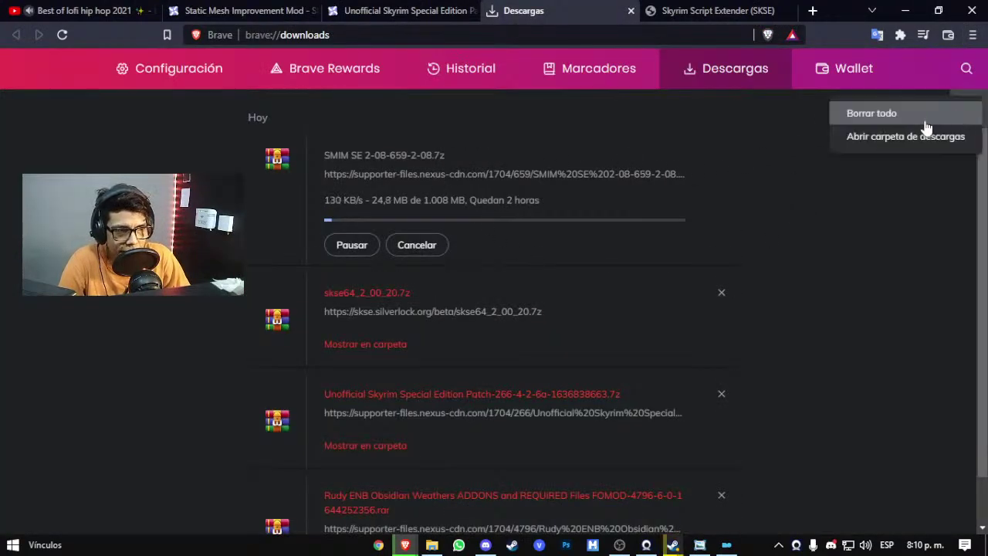
left_click(868, 110)
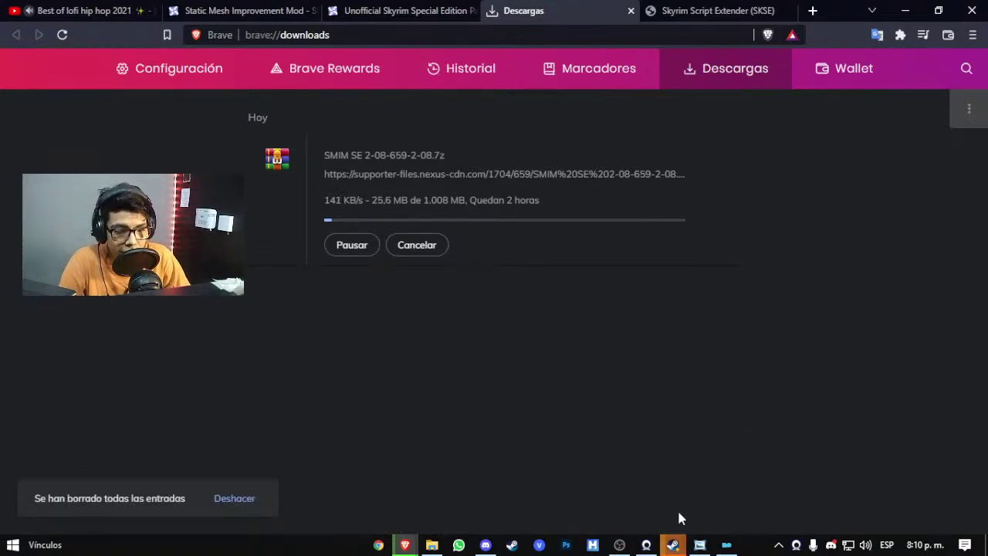
Step: Switch to the Steam chat, reply "NA" to the friend's message and minimise the chat window
mouse_move(672, 543)
left_click(708, 433)
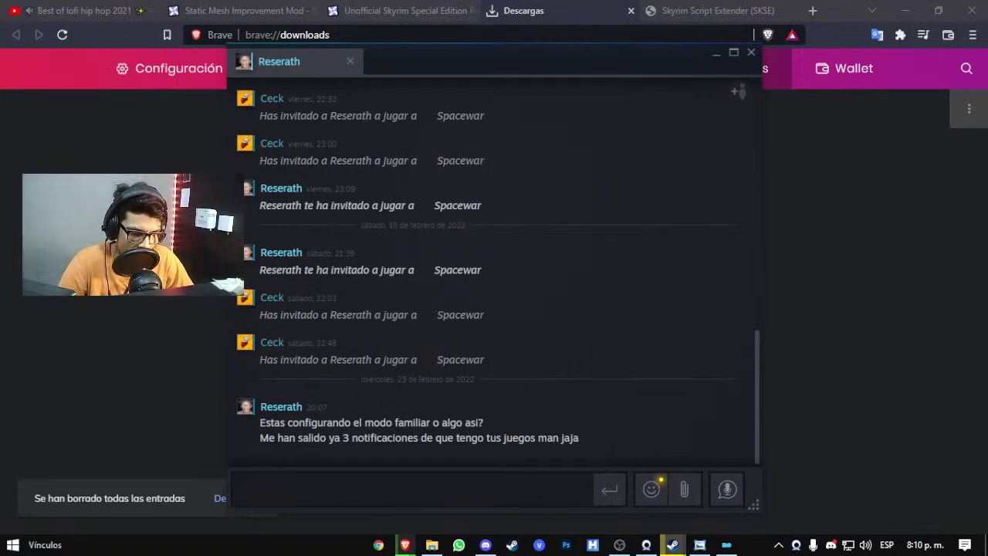
type("NA")
key("Return")
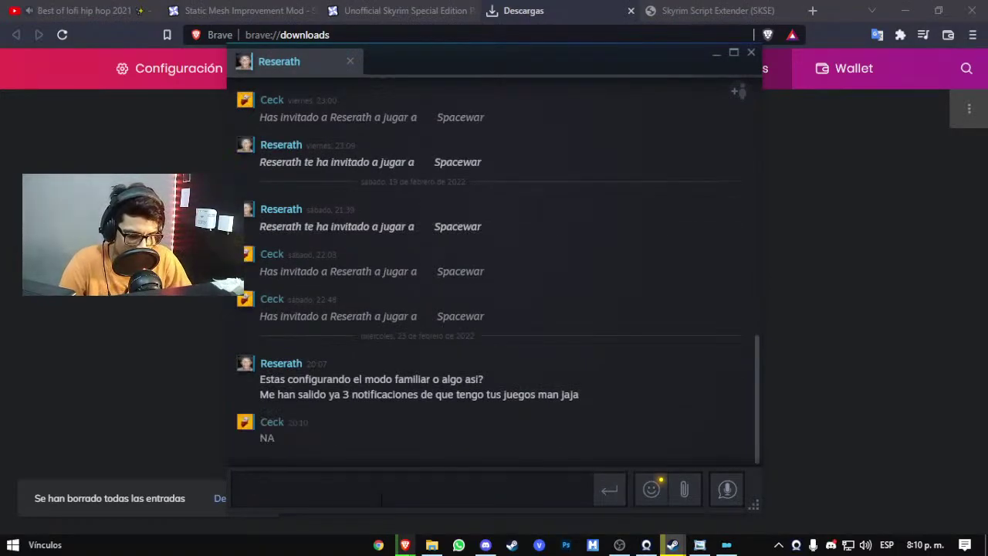
left_click(716, 52)
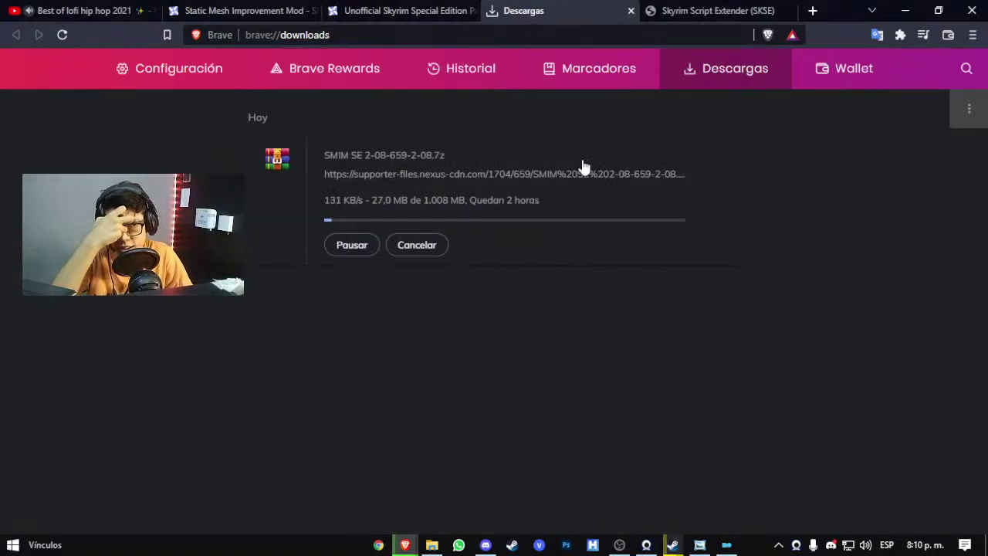
Step: Close the Skyrim Script Extender page and show the root of Disco 2 (D:) in File Explorer
left_click(643, 8)
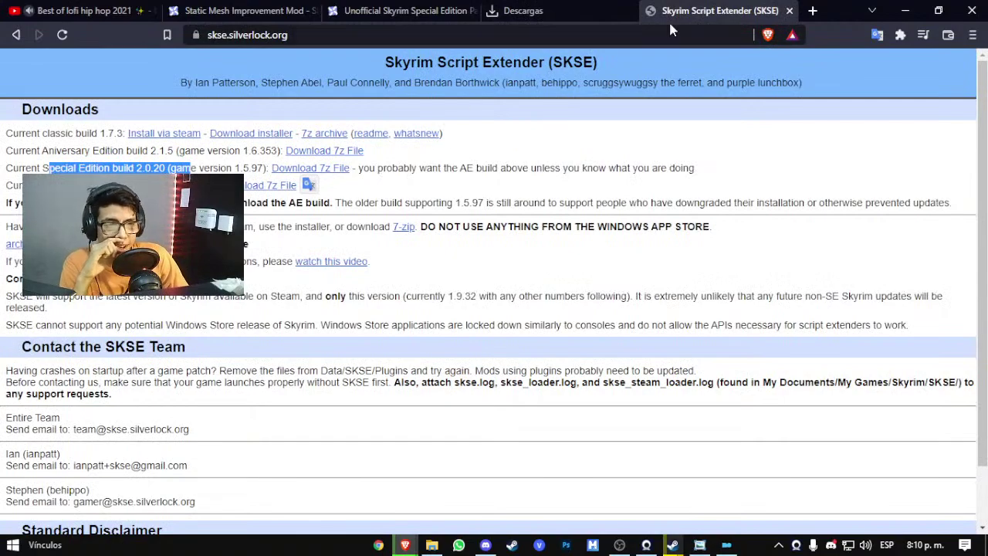
left_click(789, 10)
left_click(431, 544)
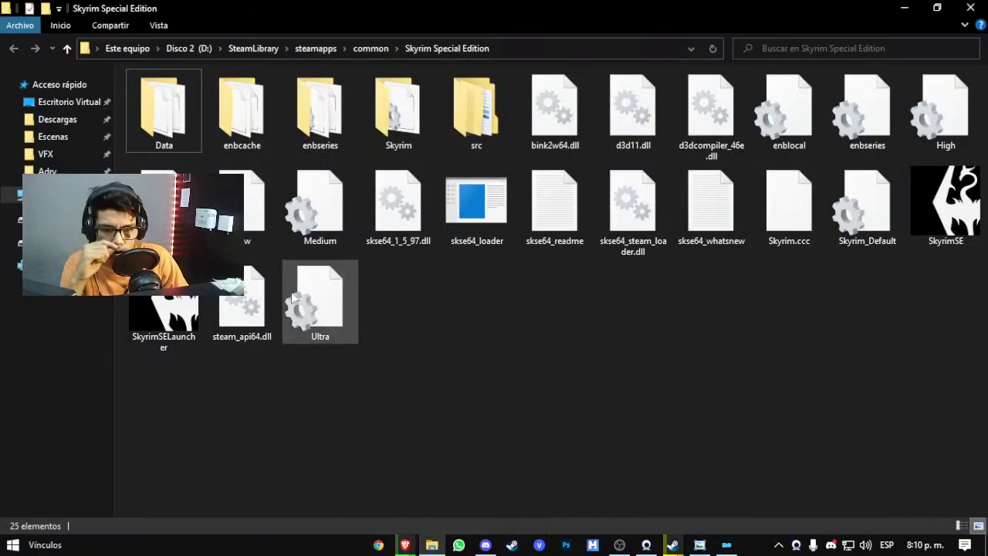
left_click(188, 48)
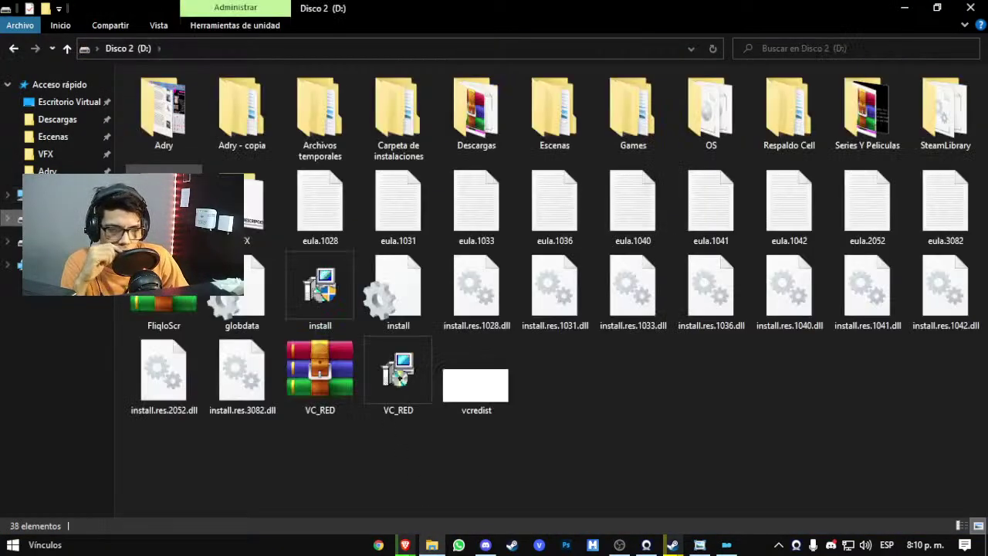
Step: Look through the first folders on Disco 2 (D:) up to Carpeta de instalaciones, including mods inside Archivos temporales
double_click(159, 135)
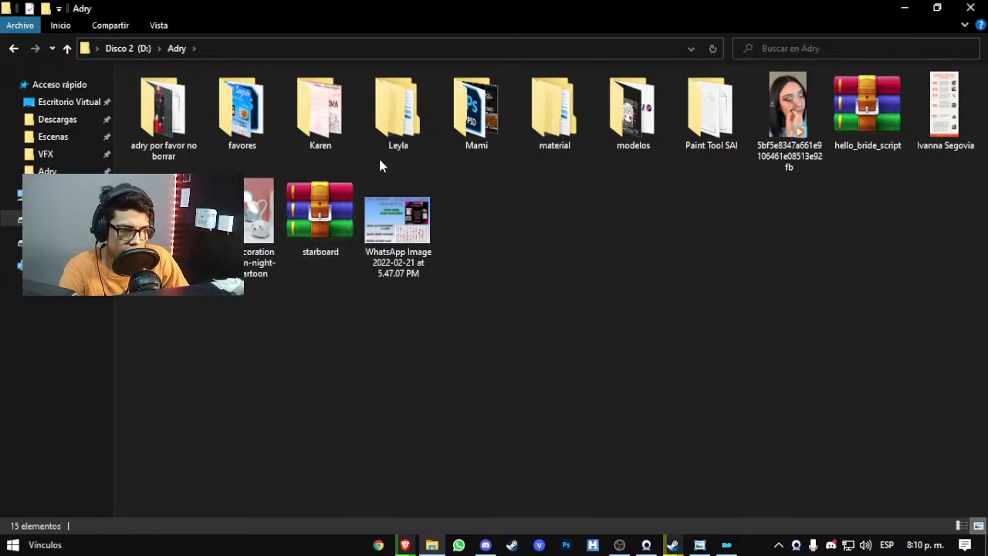
key("alt+Left")
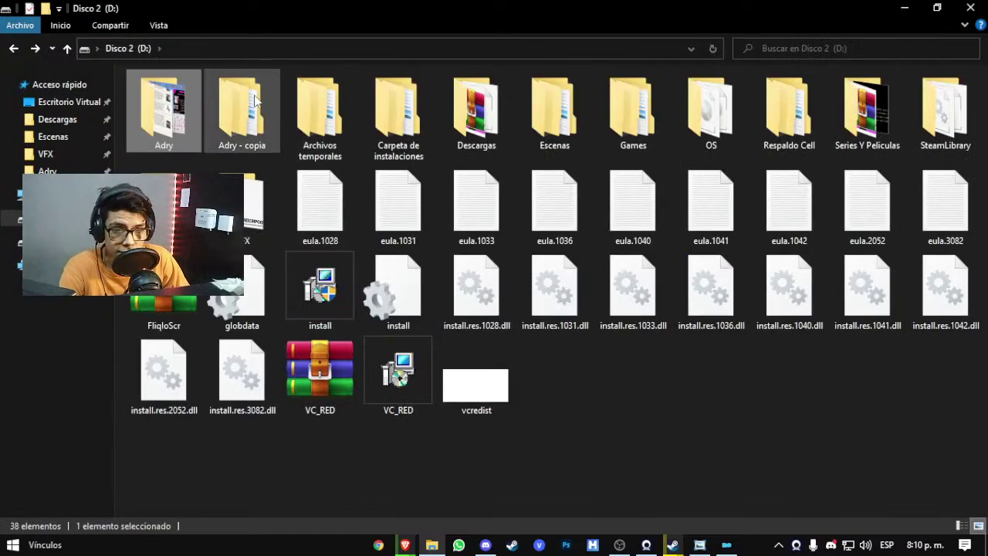
double_click(254, 99)
key("alt+Left")
double_click(343, 134)
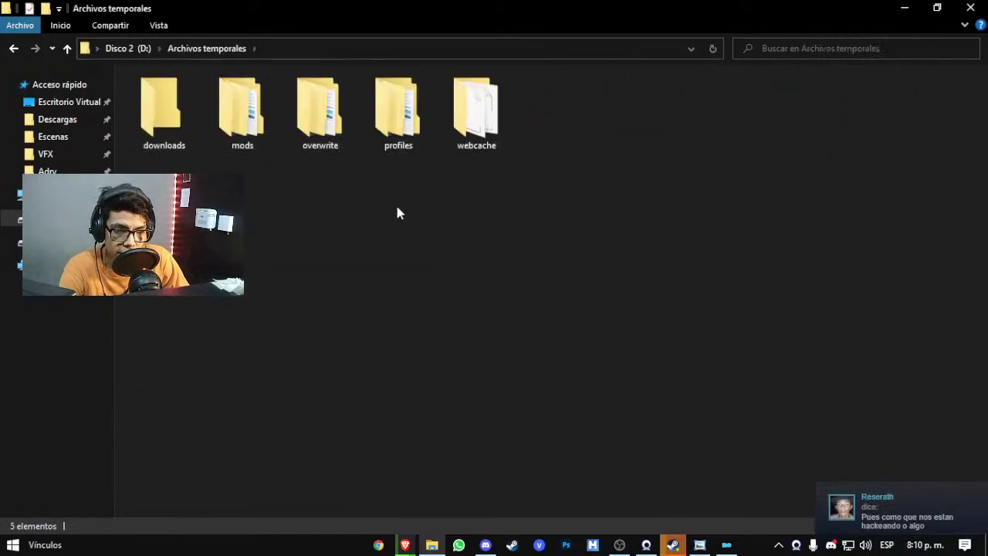
double_click(255, 115)
key("alt+Left")
key("alt+Left")
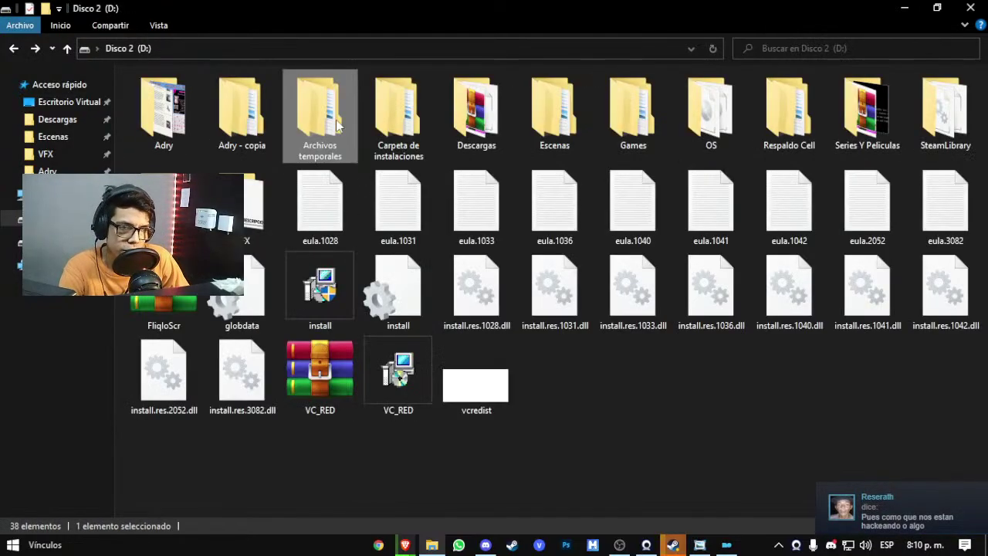
double_click(398, 116)
key("alt+Left")
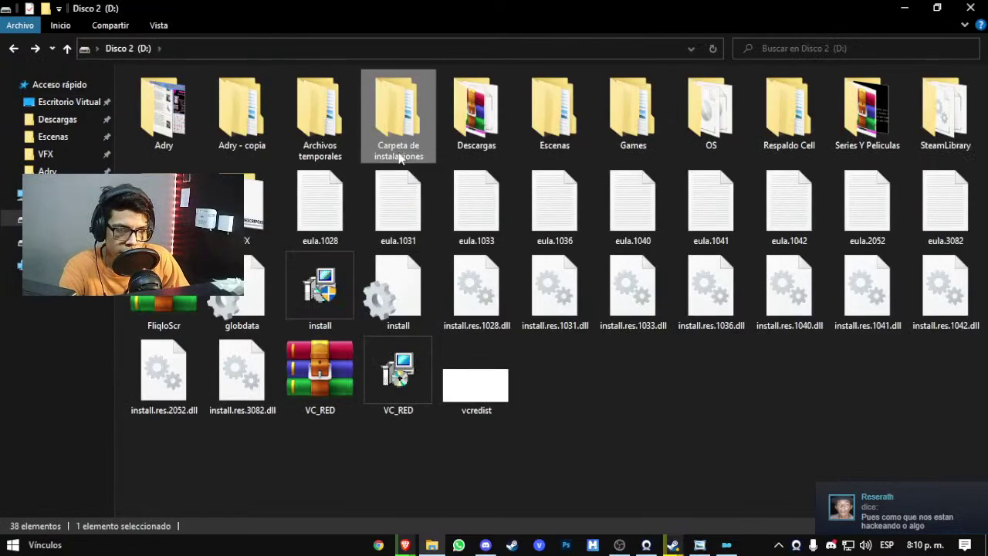
Step: Examine the Descargas folder with its OperaGX and steam subfolders, and return to the root of drive D:
double_click(456, 116)
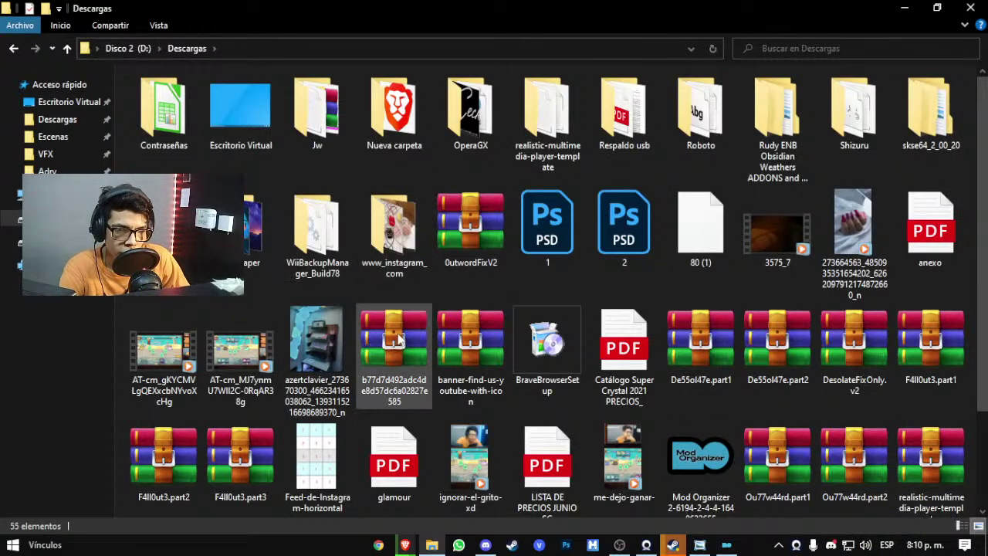
double_click(488, 114)
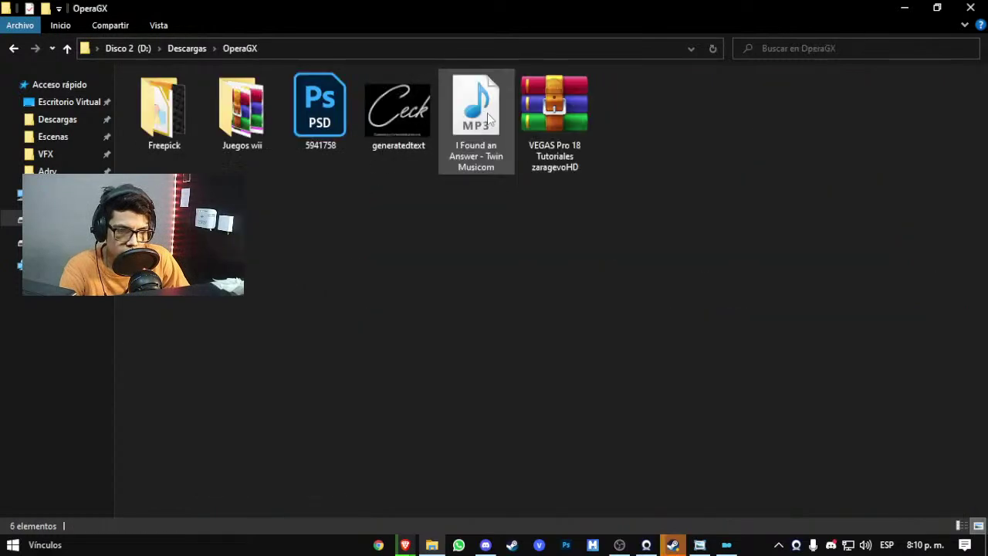
key("alt+Left")
key("alt+Left")
key("alt+Left")
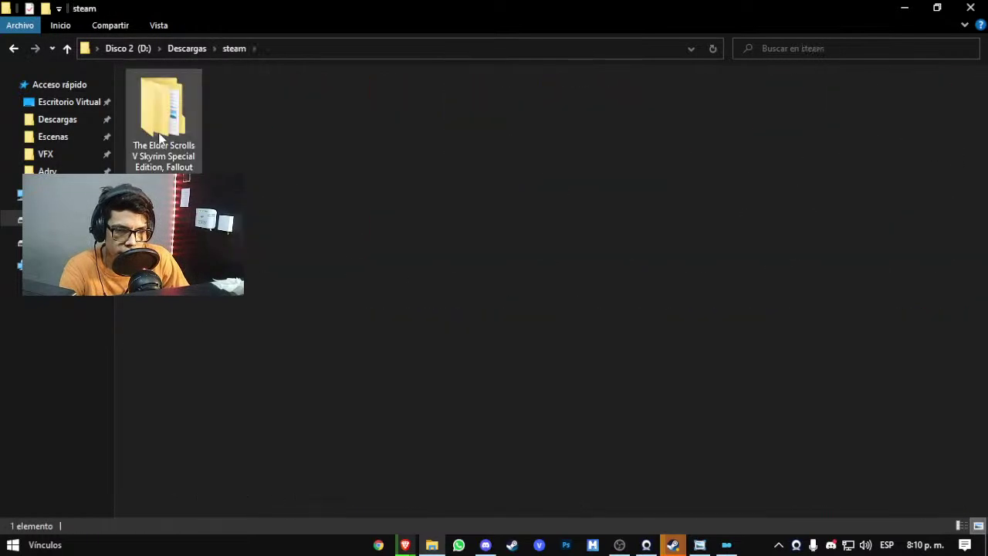
key("alt+Left")
key("alt+Left")
key("alt+Left")
key("alt+Left")
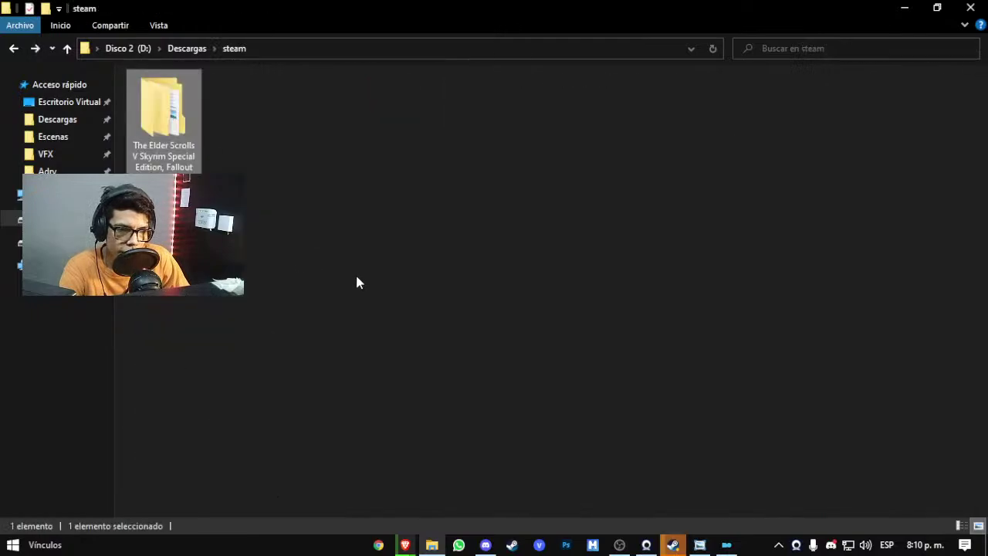
key("alt+Left")
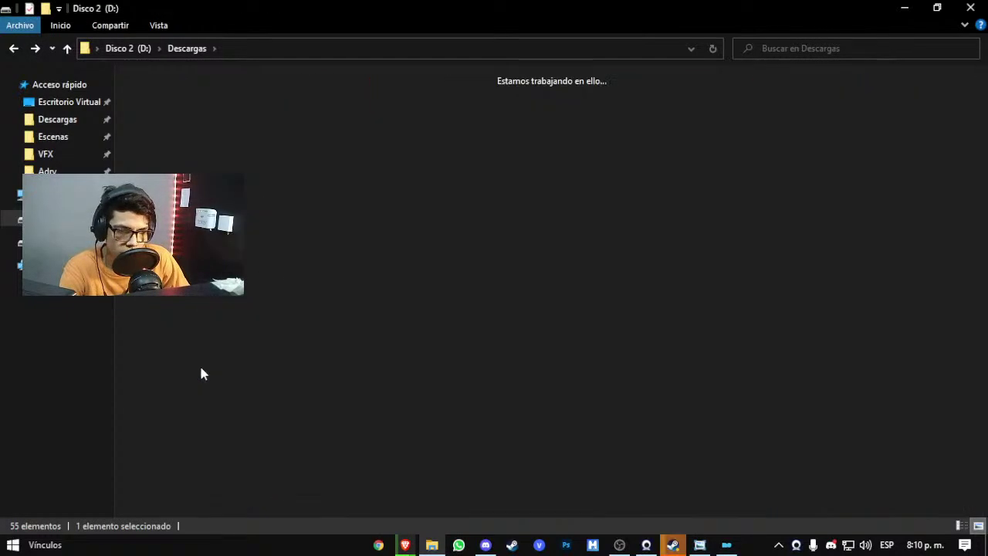
Step: Examine the Escenas folder and its The Elder Scrolls V Skyrim Special Edition subfolder, and return to the drive's root
double_click(549, 116)
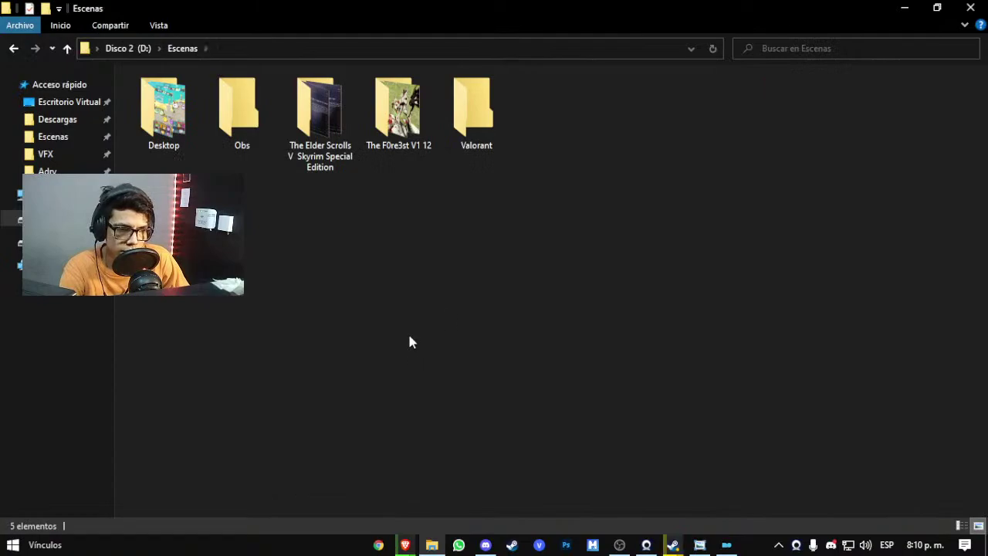
double_click(345, 146)
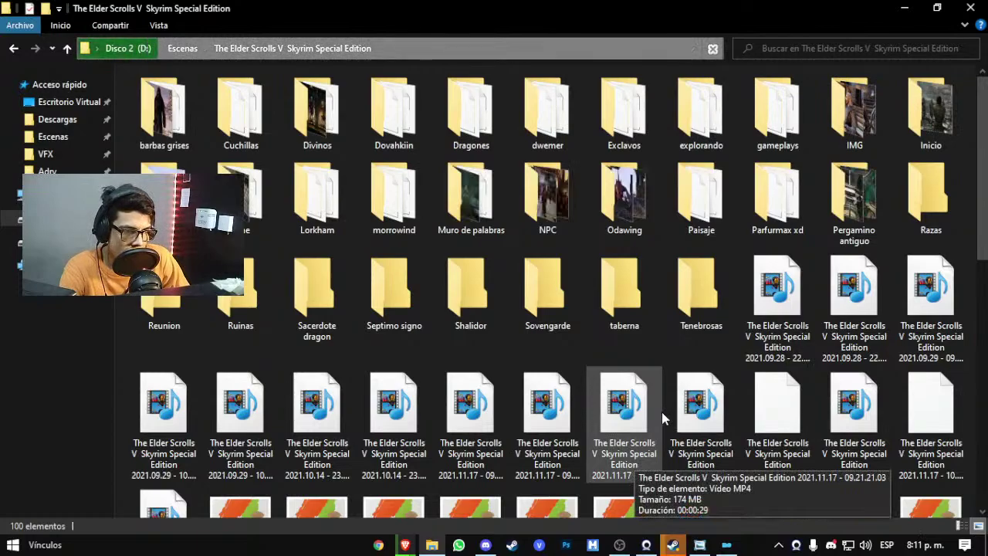
scroll(661, 412, "down", 2)
scroll(661, 411, "down", 5)
scroll(661, 411, "up", 3)
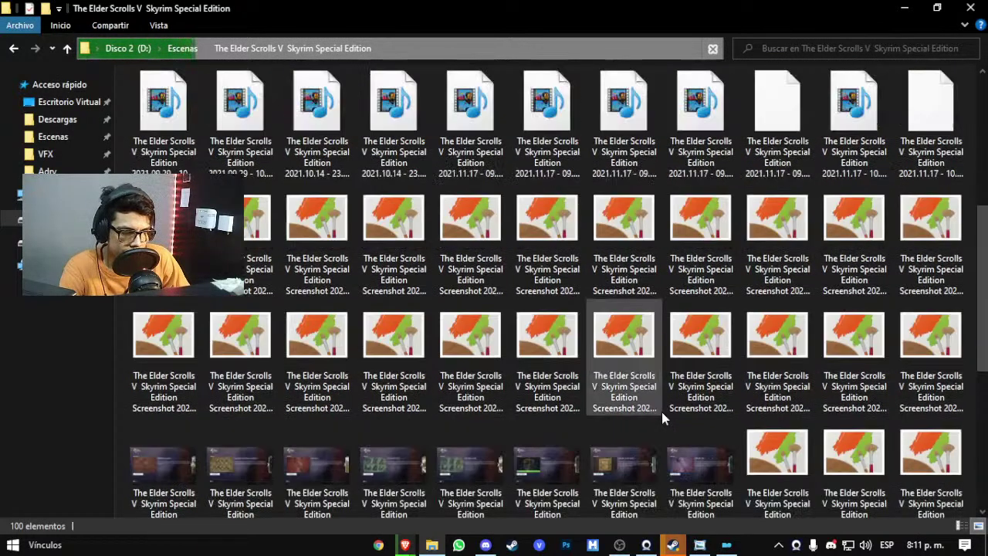
scroll(661, 411, "up", 3)
key("alt+Up")
key("alt+Up")
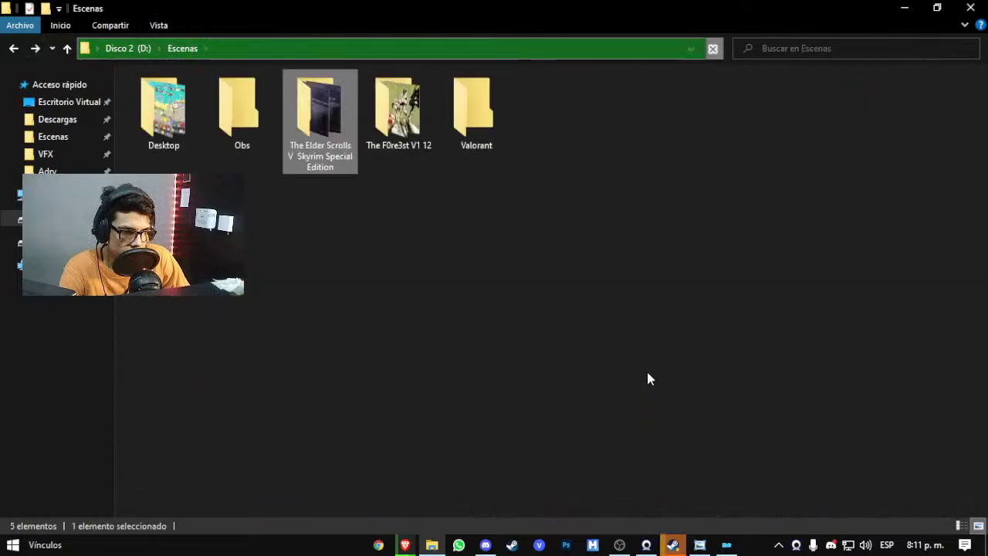
Step: Check the contents of the Games, OS, Respaldo Cell and Series Y Peliculas folders on drive D:
double_click(667, 143)
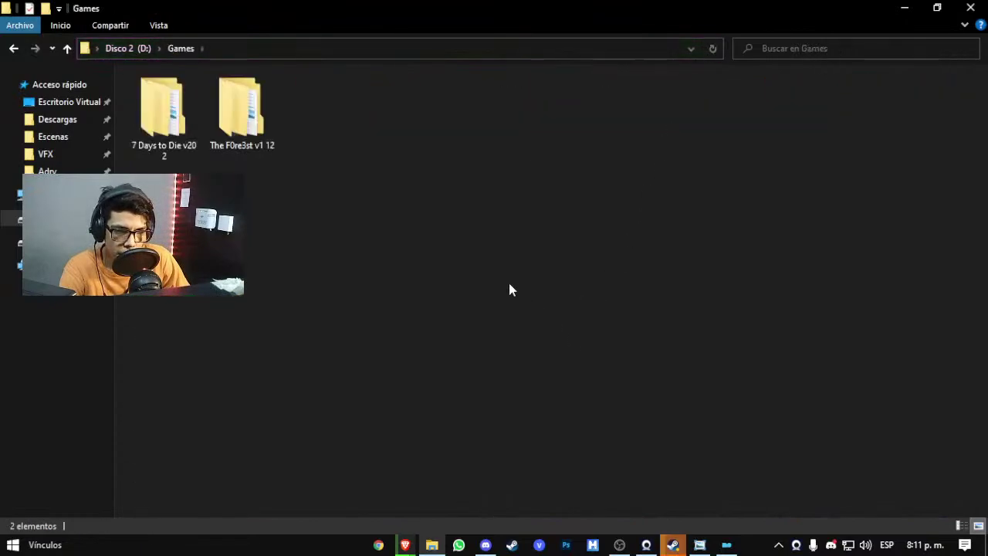
key("alt+Up")
double_click(706, 128)
key("alt+Up")
double_click(772, 132)
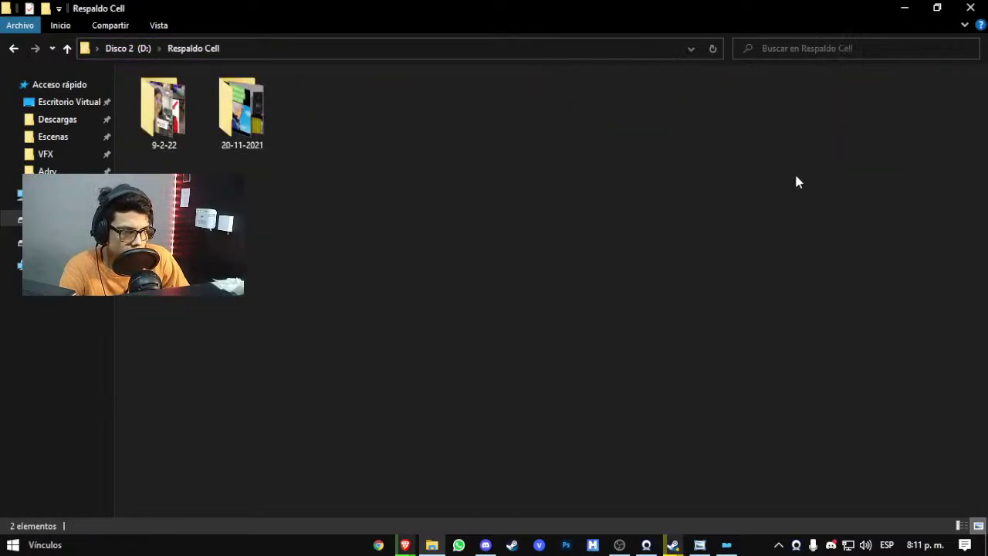
key("alt+Up")
double_click(870, 108)
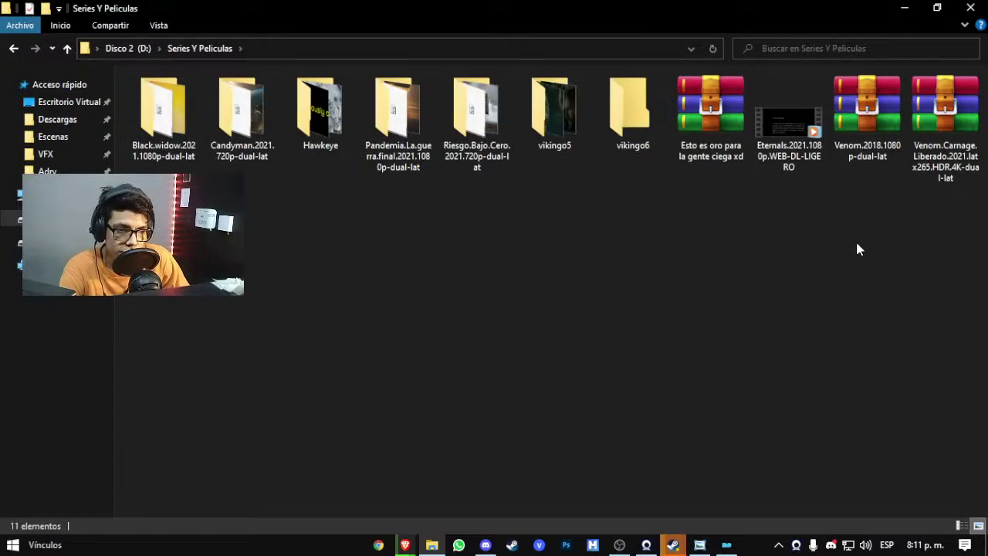
Step: Look into SteamLibrary and the folder following it on drive D:, and return to the drive's root
key("alt+Up")
key("Right")
key("Return")
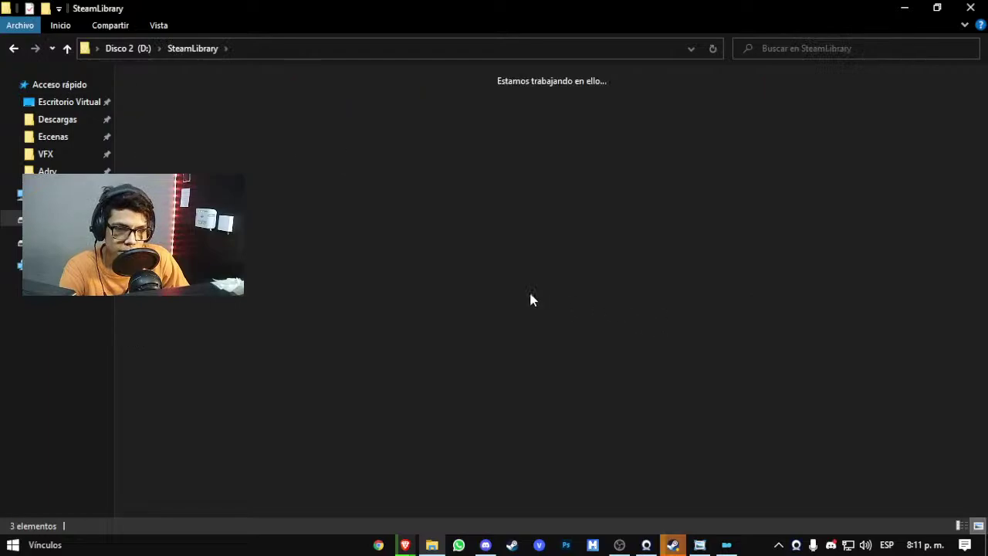
key("alt+Up")
key("Right")
key("Return")
key("alt+Up")
Step: Open the VFX folder on drive D: and look through its Apps, Audio and Comandos obs subfolders
double_click(243, 208)
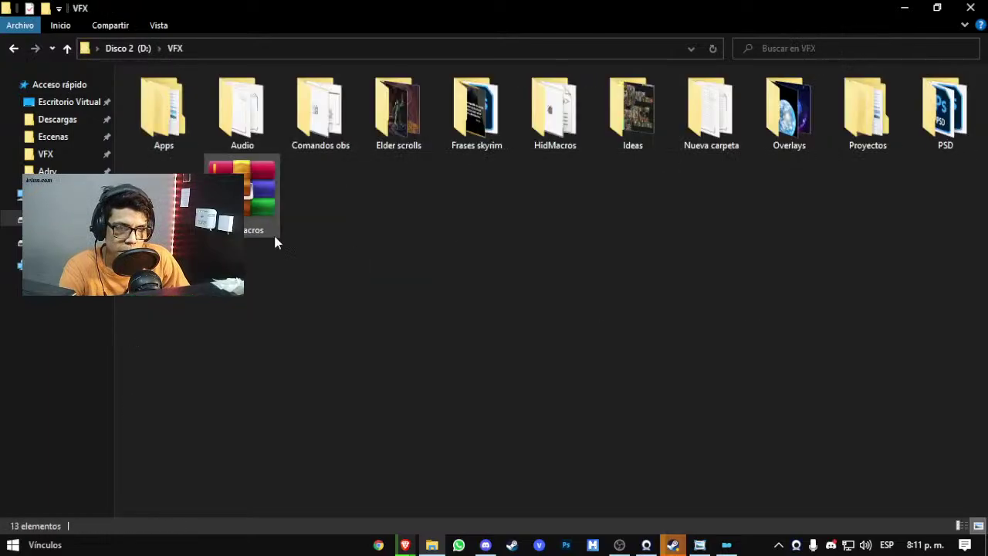
key("Right")
key("Return")
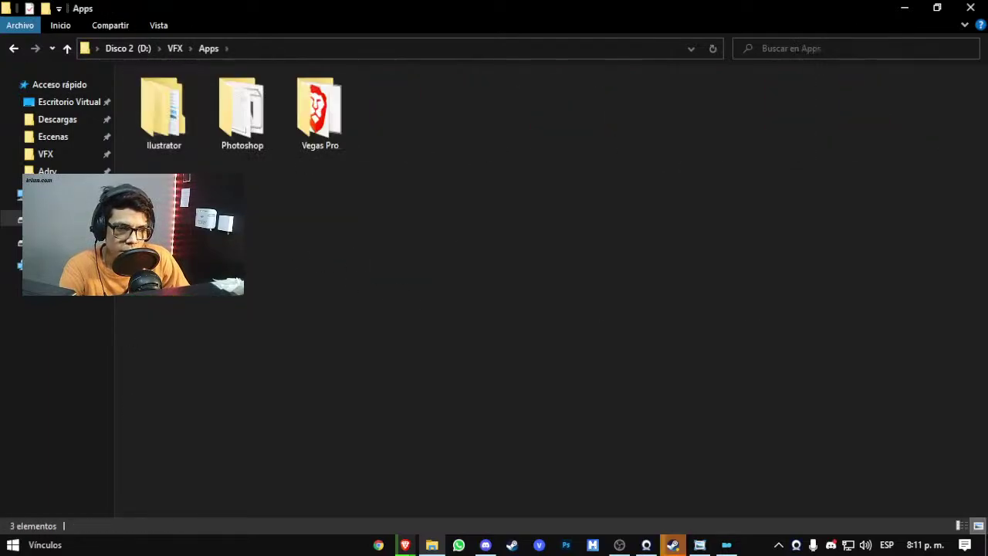
key("alt+Up")
key("Right")
key("Return")
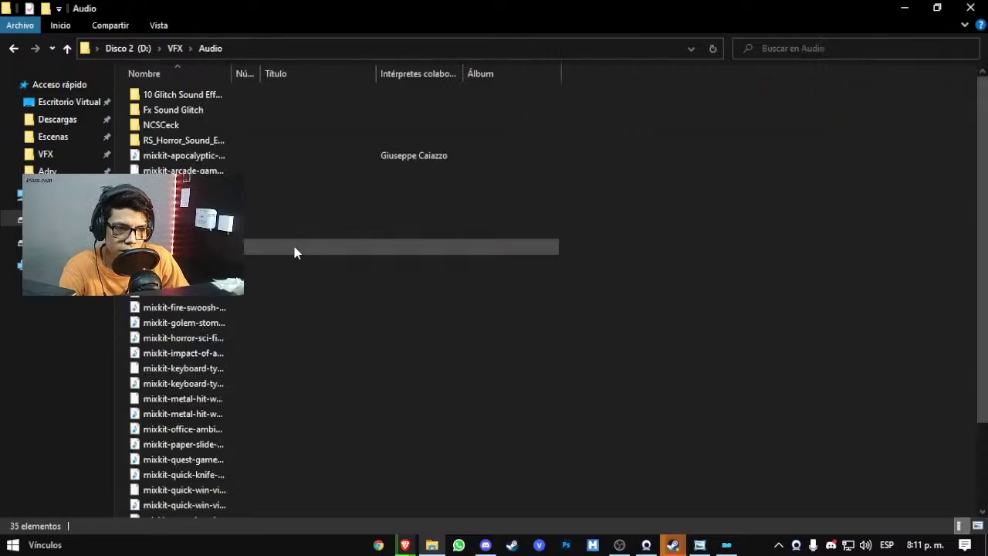
key("alt+Up")
key("Right")
key("Return")
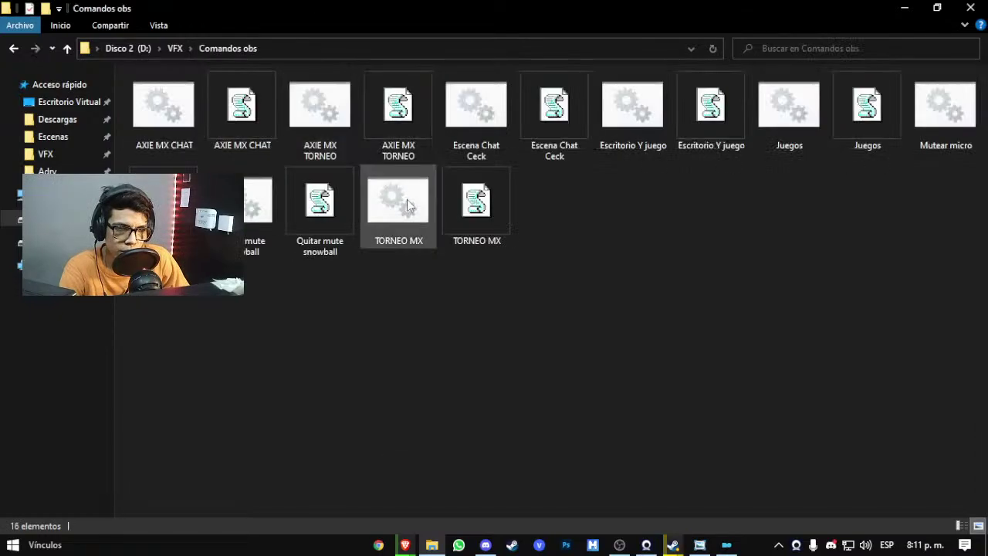
Step: Check the Elder scrolls and Frases skyrim subfolders, and return to the VFX folder
key("alt+Up")
key("Right")
key("Return")
key("alt+Up")
key("Right")
key("Return")
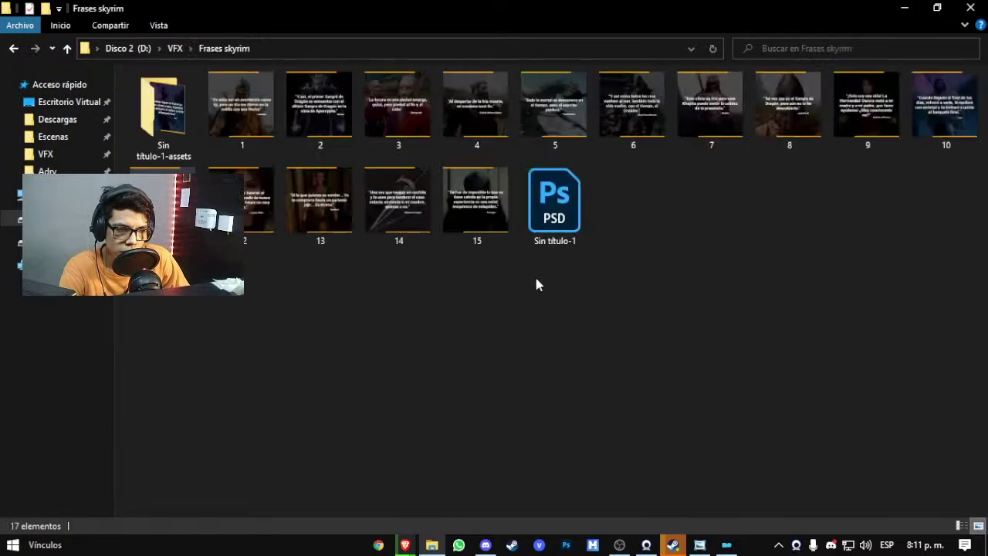
key("alt+Up")
left_click(610, 236)
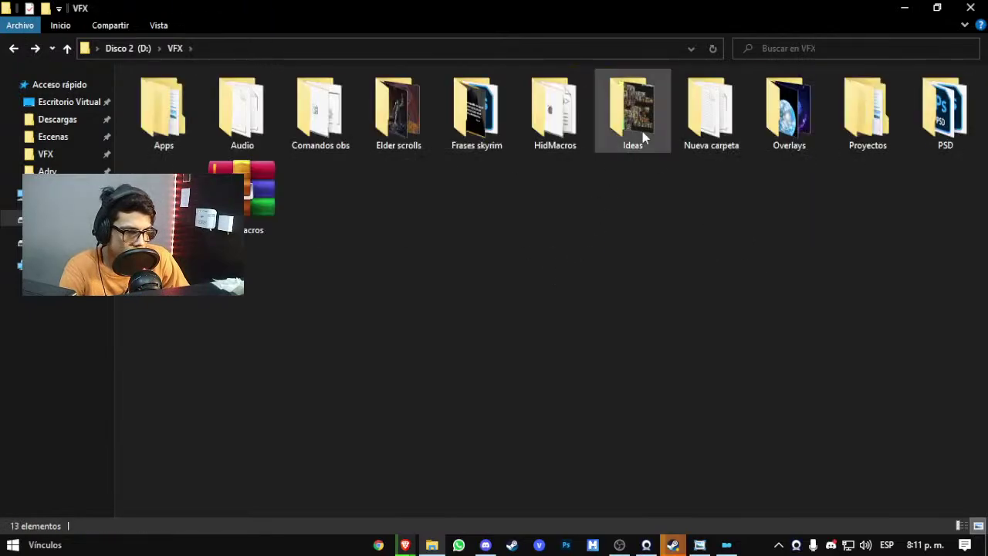
Step: Look through the Nueva carpeta and Overlays subfolders of the VFX folder, and return to VFX
double_click(711, 139)
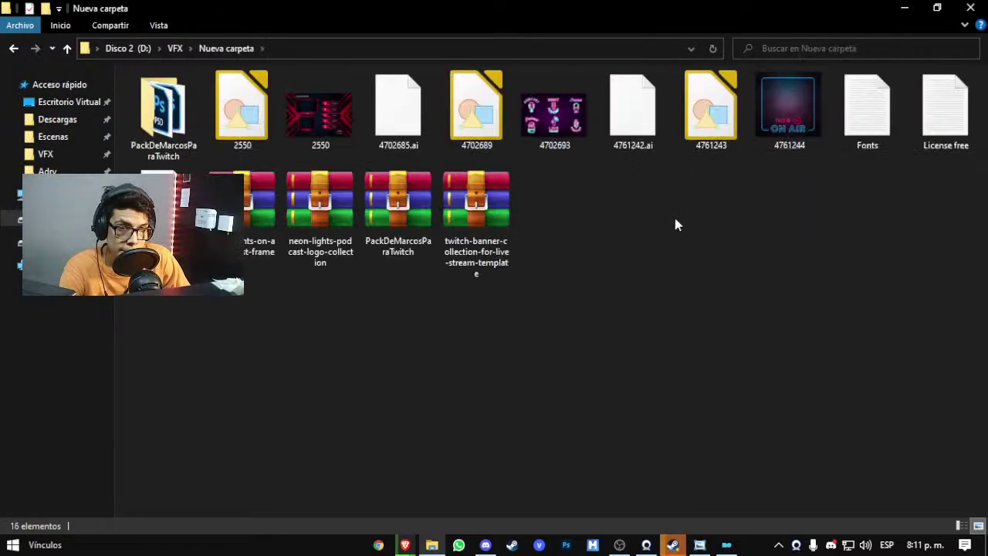
key("alt+Up")
key("Right")
key("Return")
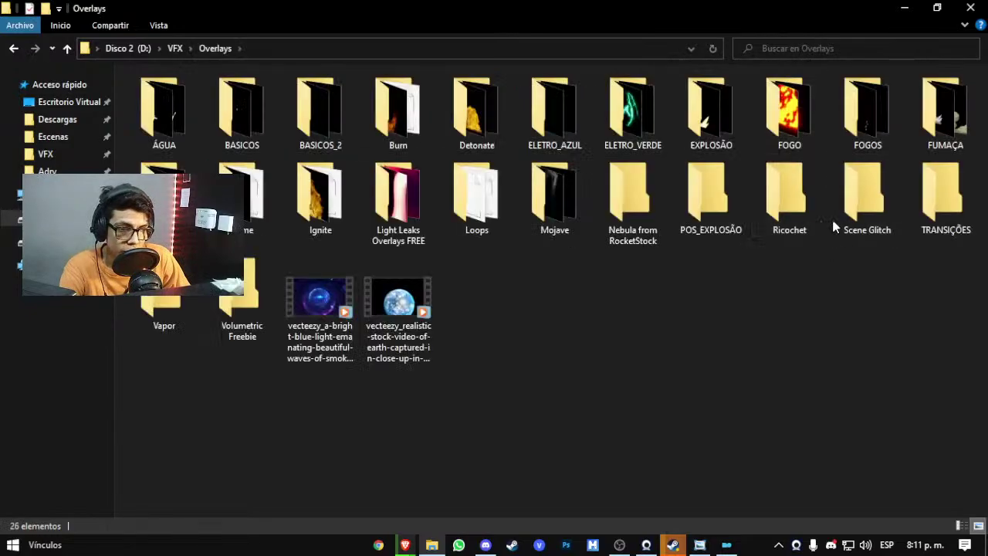
key("alt+Up")
Step: Look into the Proyectos folder and its third subfolder, check the PSD folder, and put the file explorer away
double_click(857, 120)
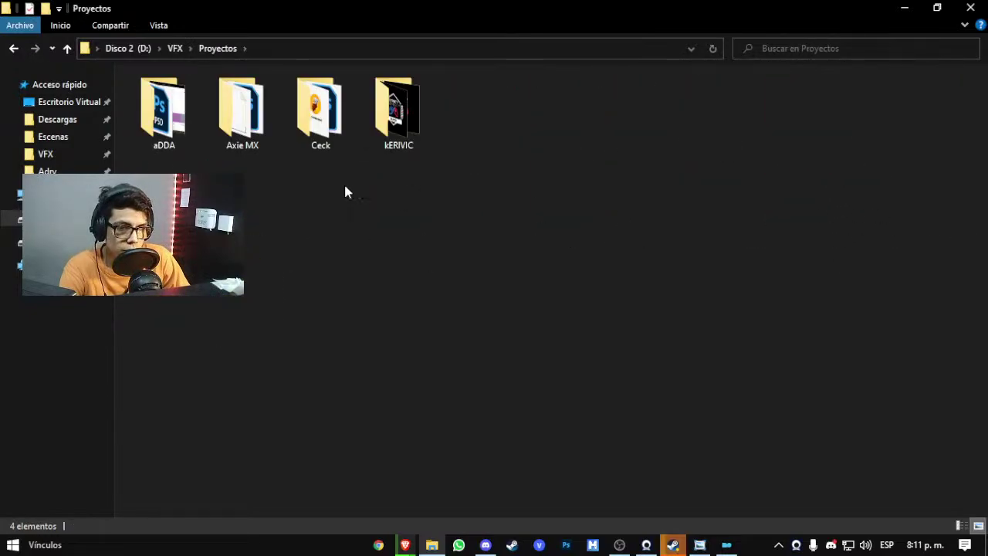
double_click(320, 110)
key("alt+Up")
key("alt+Up")
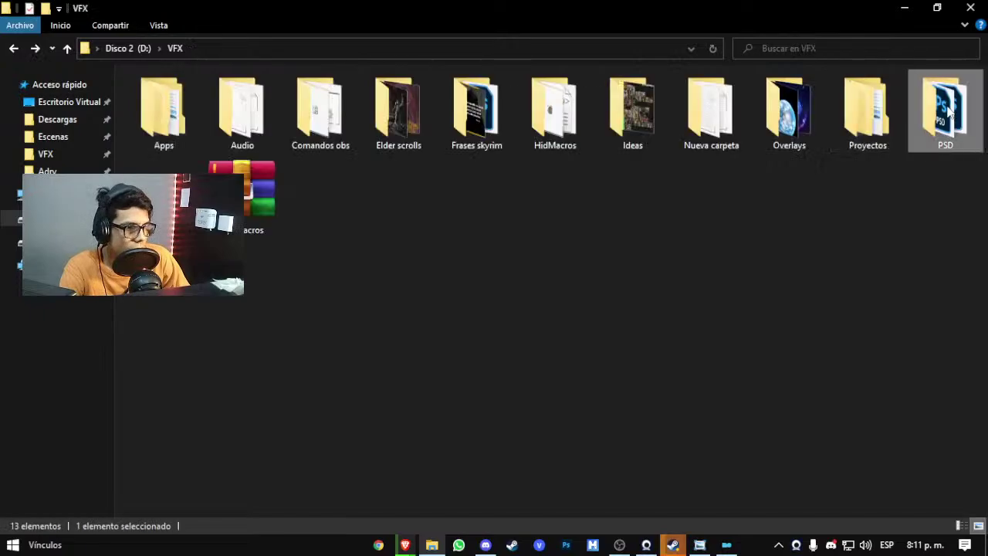
double_click(945, 112)
left_click(902, 11)
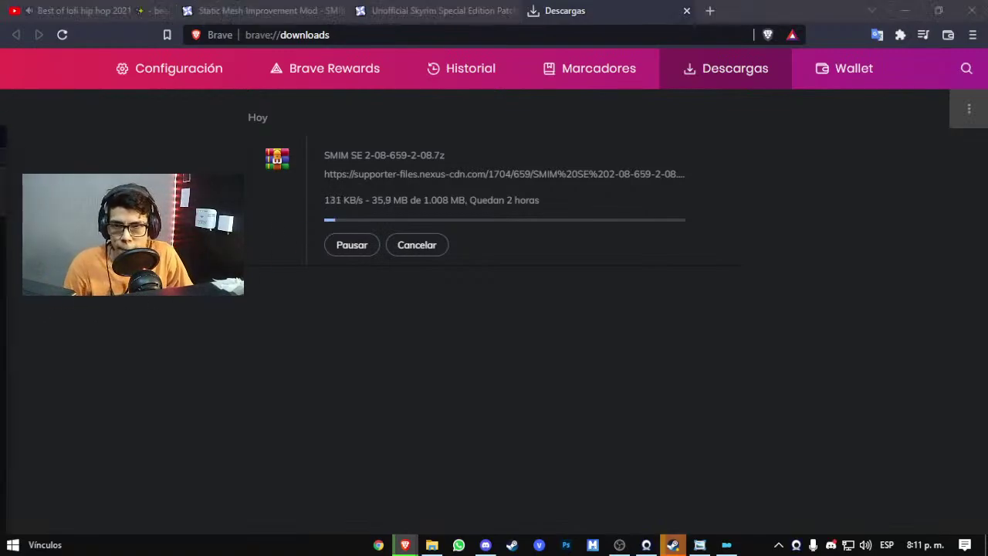
Step: Review the mod list image from the Unofficial Patch down to the Skyrim 2020 and performance entries, and return to the browser downloads
left_click(699, 545)
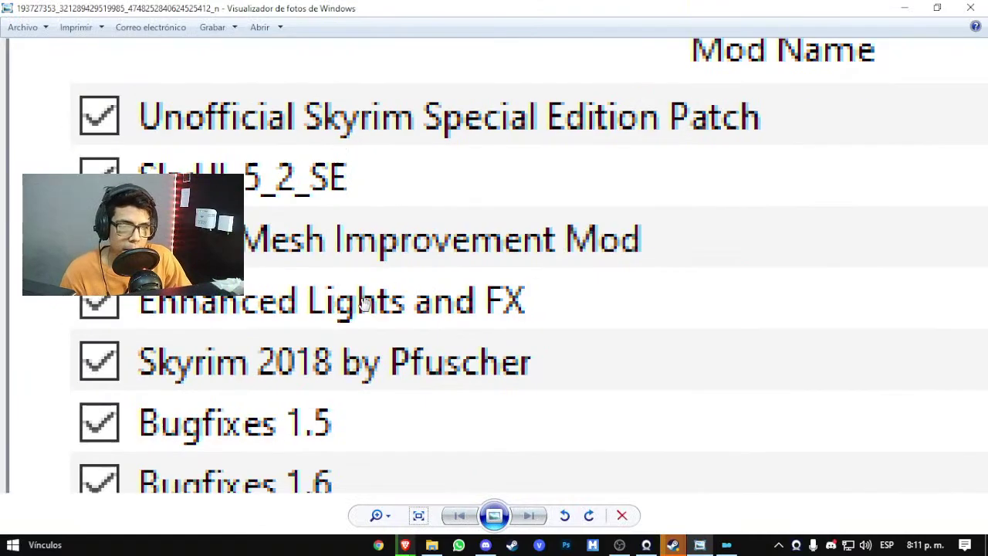
scroll(197, 337, "down", 1)
scroll(198, 337, "up", 2)
left_click_drag(197, 337, 279, 86)
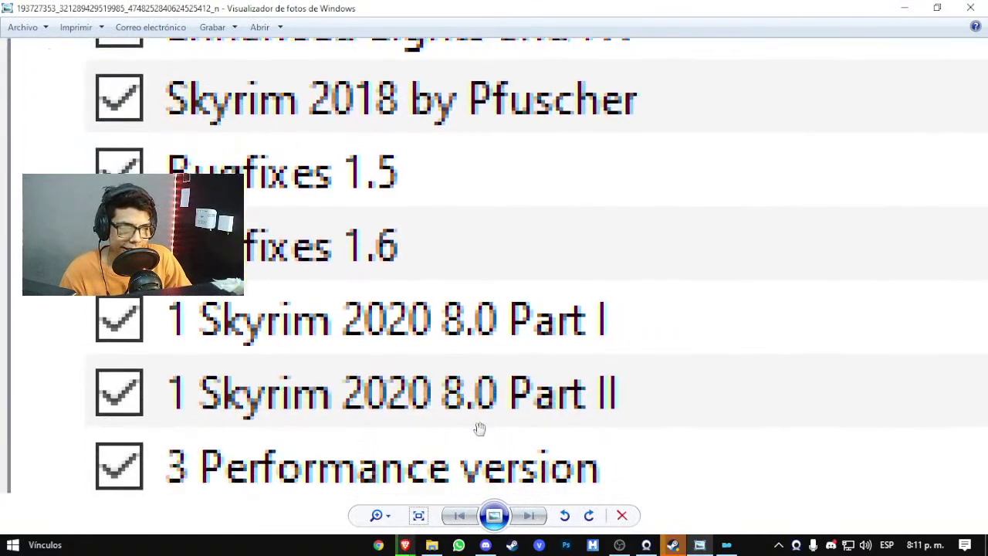
left_click_drag(480, 429, 431, 31)
left_click_drag(357, 205, 369, 459)
left_click_drag(346, 137, 346, 360)
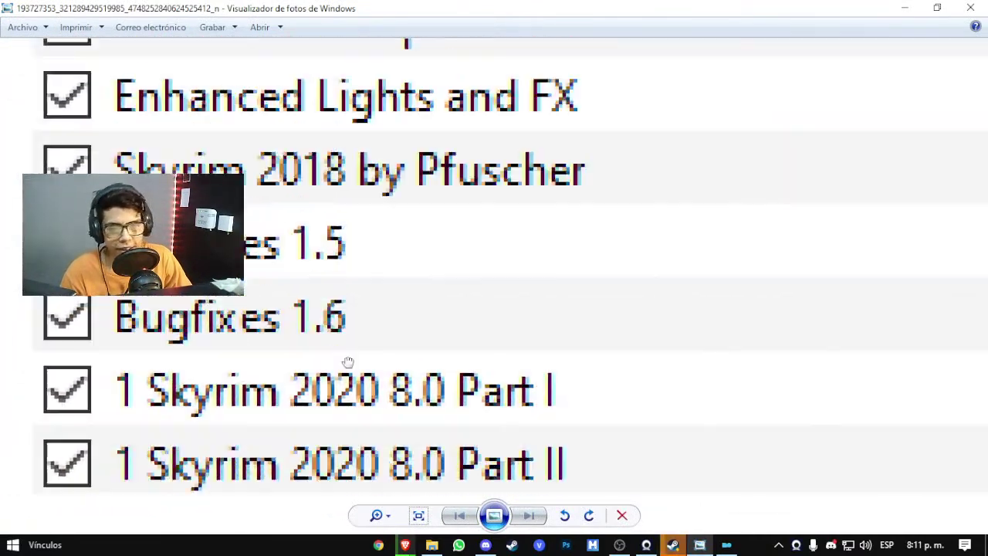
left_click_drag(286, 206, 335, 399)
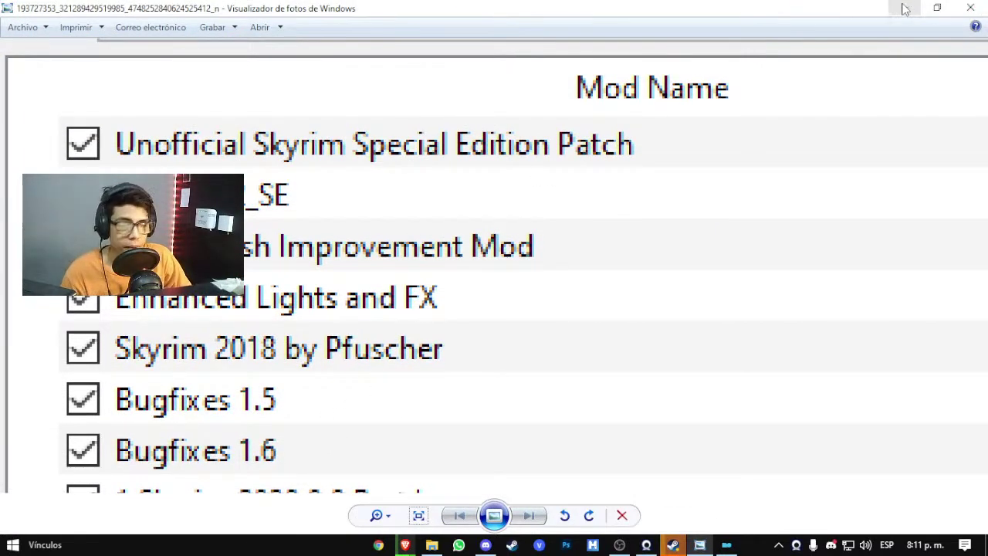
scroll(451, 419, "down", 4)
scroll(505, 285, "down", 2)
scroll(489, 329, "up", 5)
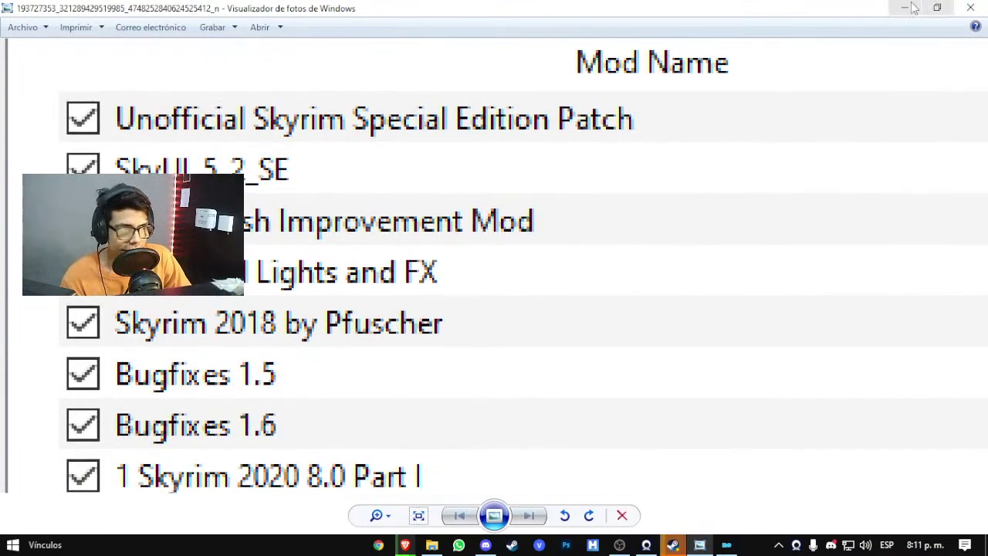
left_click(912, 7)
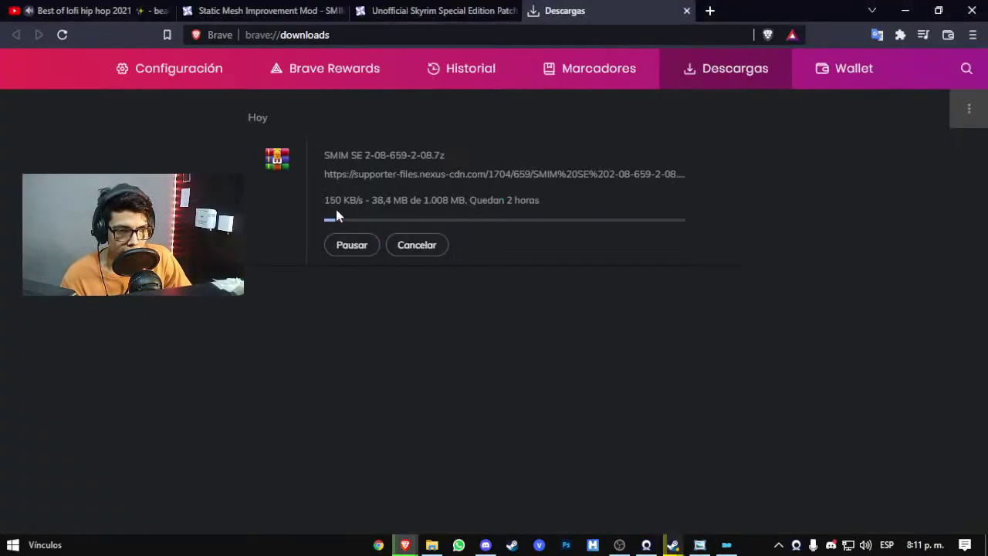
Step: Search Nexus Mods for "pfus" and open the files of the Skyrim 2018 by Pfuscher mod, consulting the mod list image for the name
left_click(433, 10)
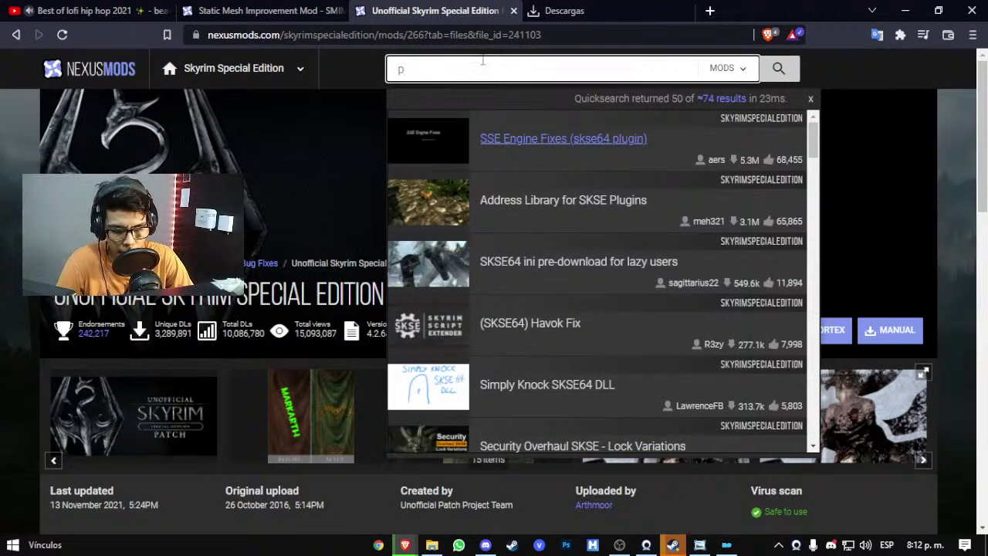
left_click(699, 544)
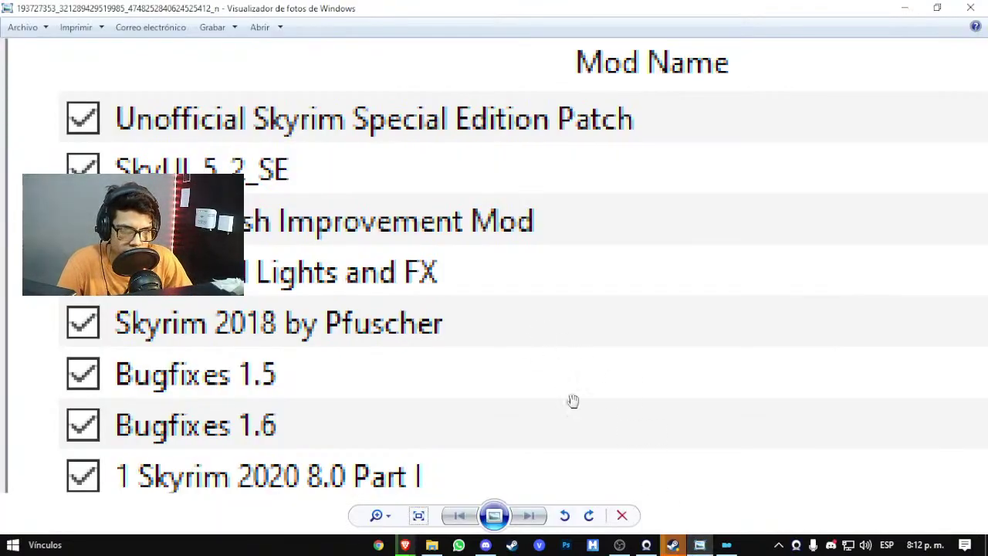
left_click(704, 543)
left_click(577, 68)
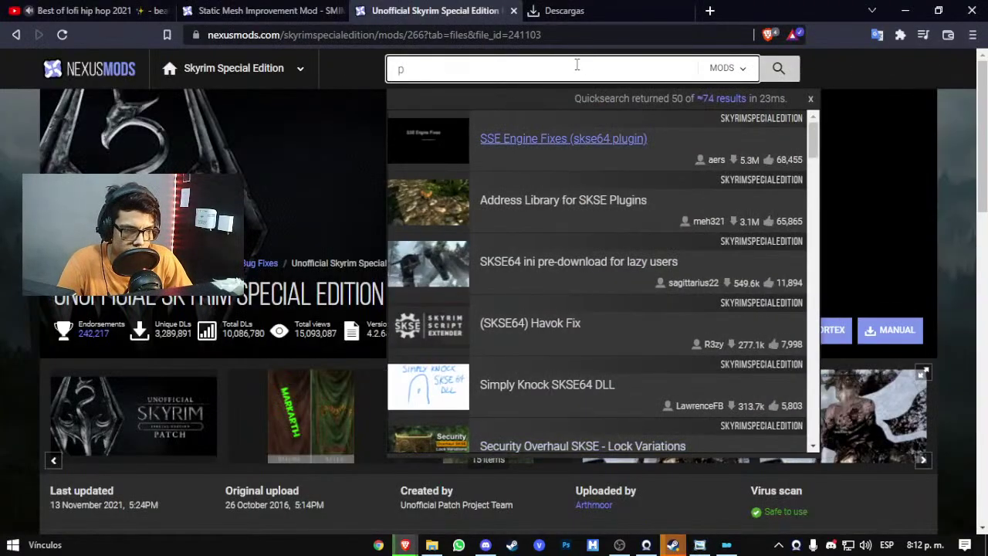
type("fus")
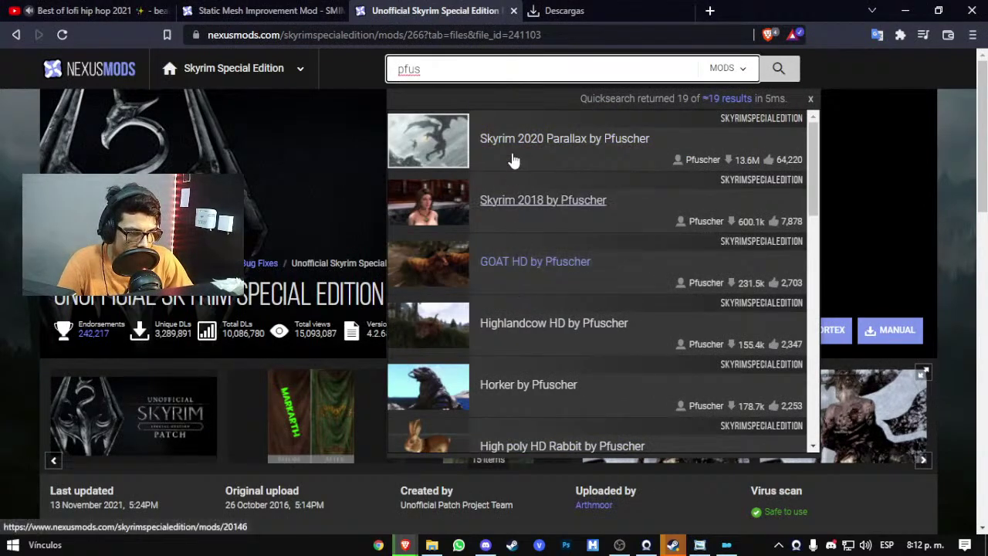
left_click(530, 220)
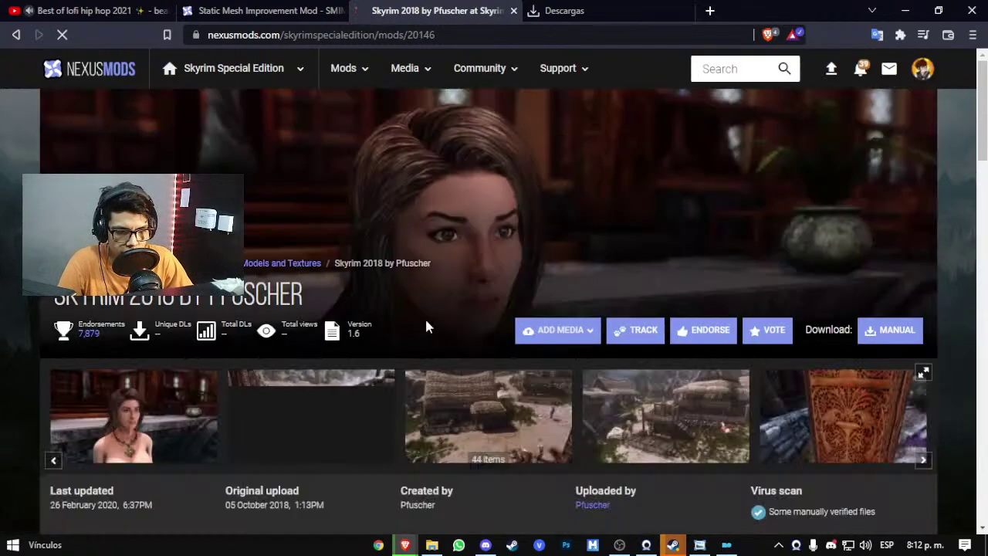
scroll(425, 327, "down", 5)
left_click(208, 178)
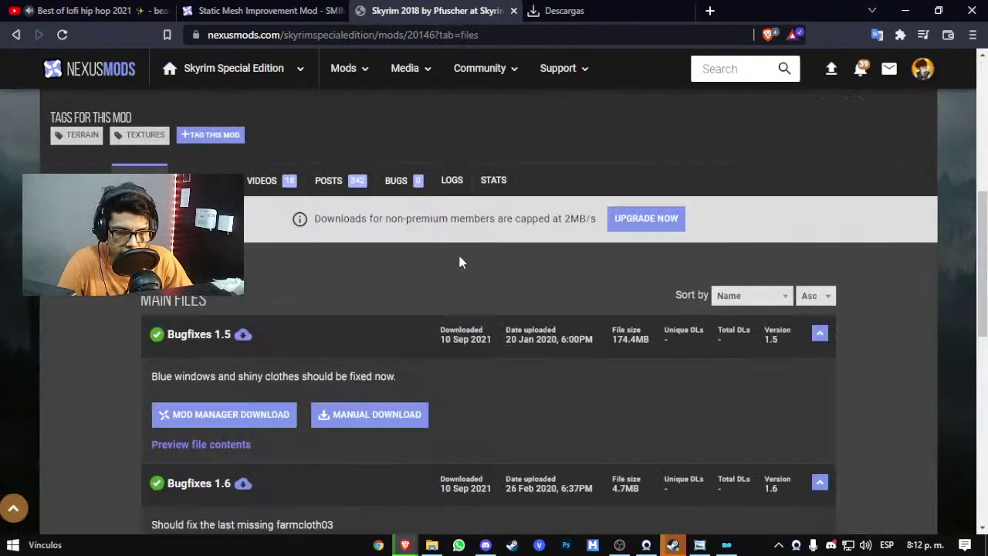
Step: Start the manual download of the Skyrim 2018 main file with the free slow option, and show all browser downloads
scroll(458, 262, "down", 2)
scroll(459, 262, "down", 1)
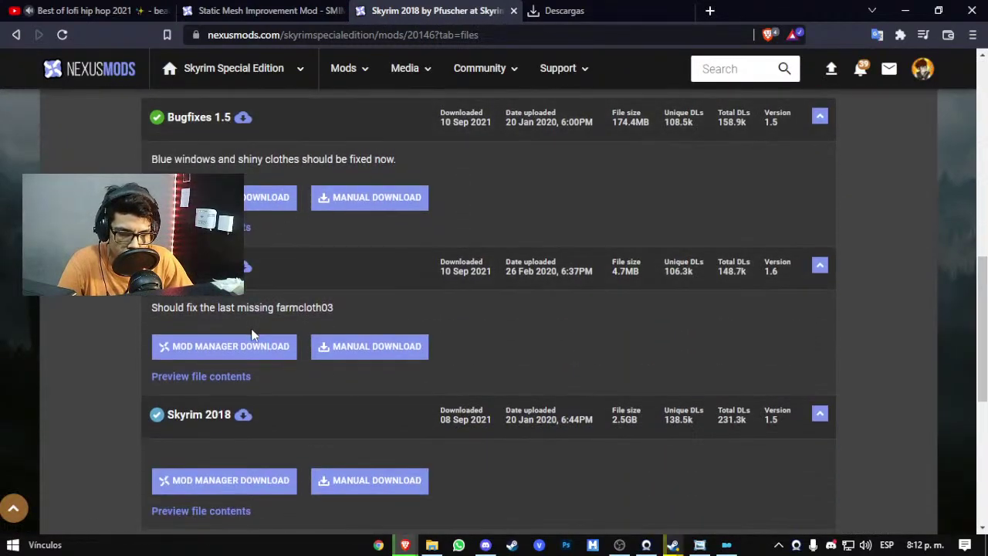
scroll(346, 249, "down", 1)
scroll(346, 248, "down", 1)
left_click(368, 409)
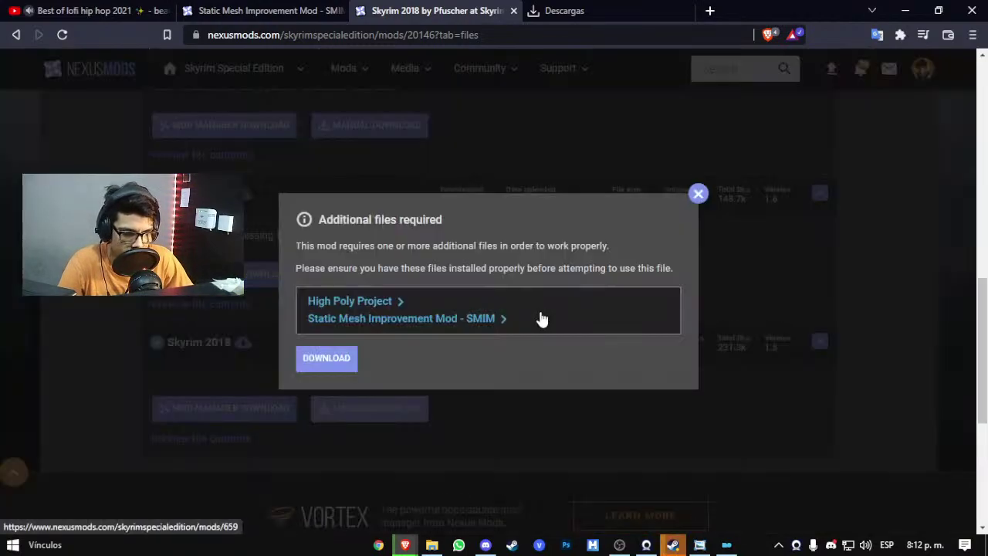
left_click(335, 360)
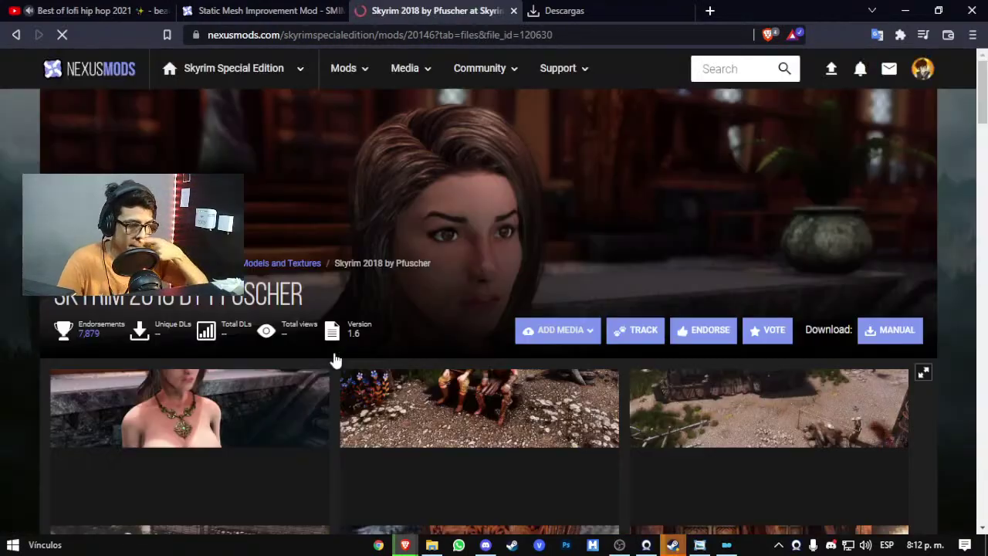
scroll(362, 351, "down", 2)
scroll(388, 352, "up", 1)
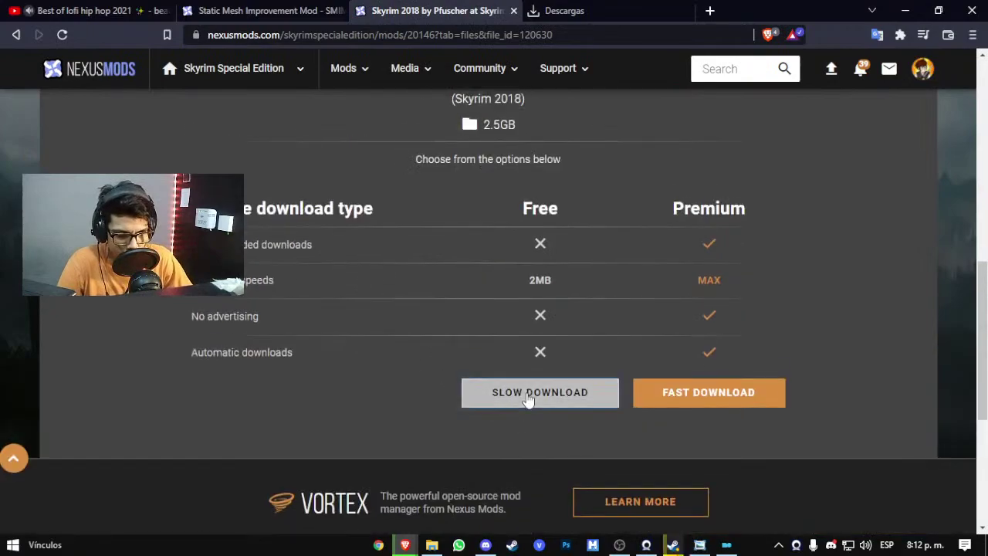
left_click(610, 397)
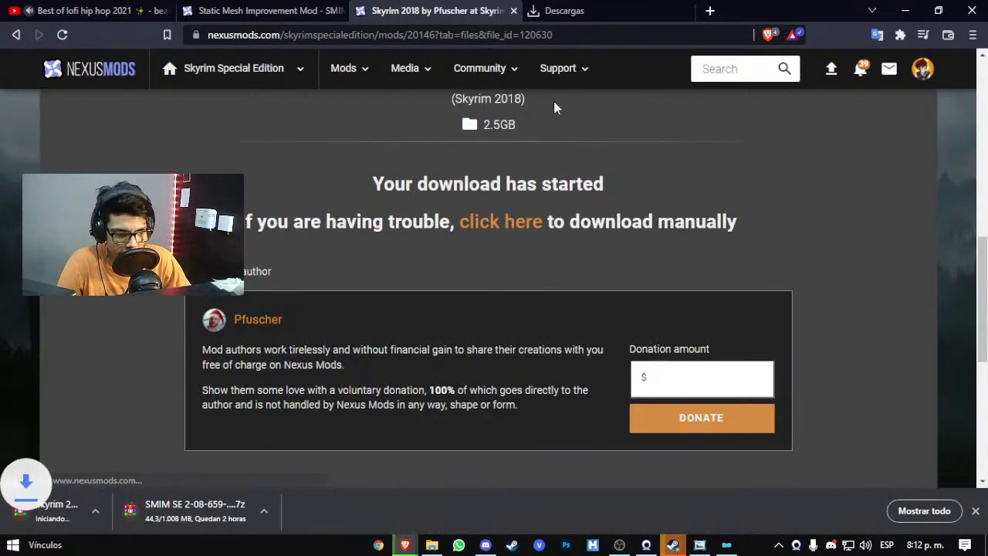
left_click(926, 512)
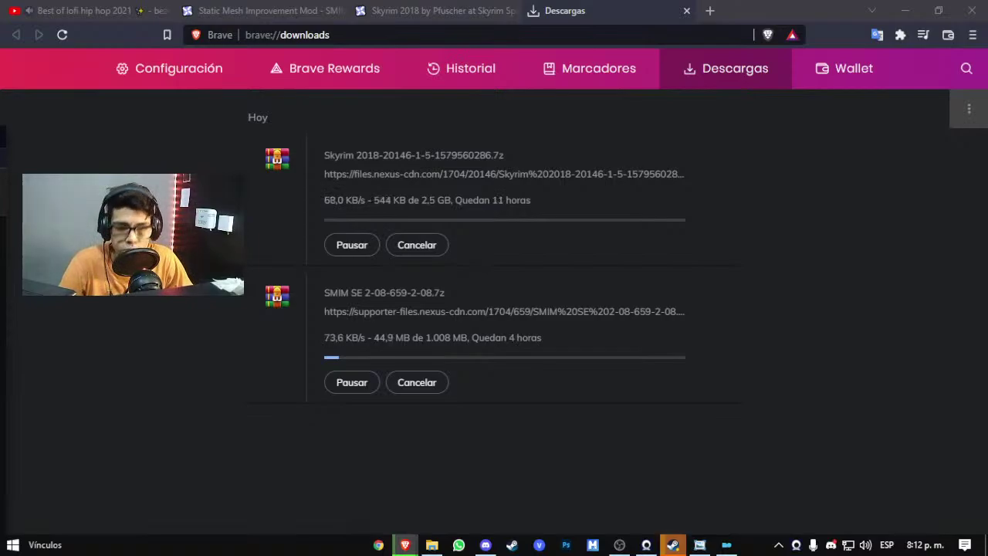
left_click(430, 473)
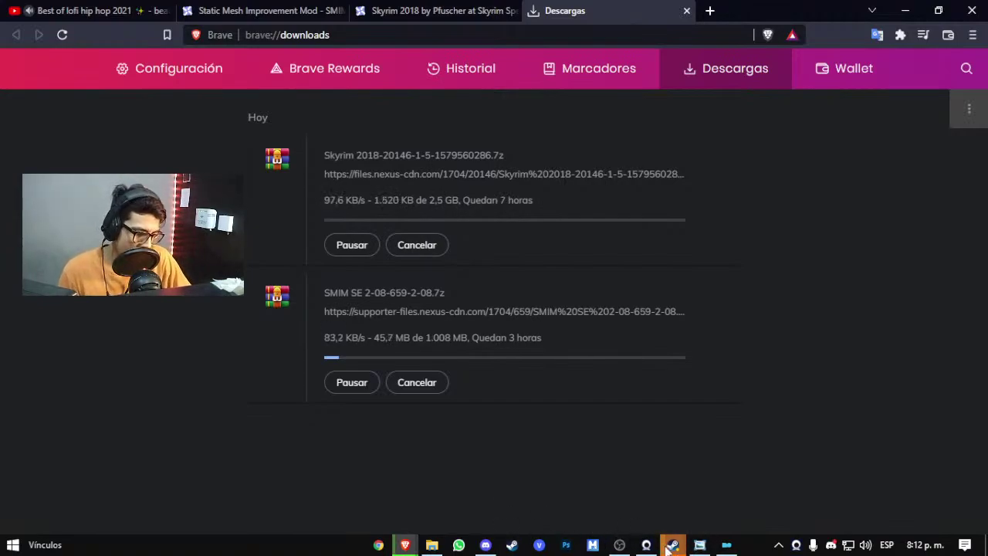
Step: Switch to Mod Organizer, check the flags and versions of the installed mods, and return to the browser
left_click(726, 543)
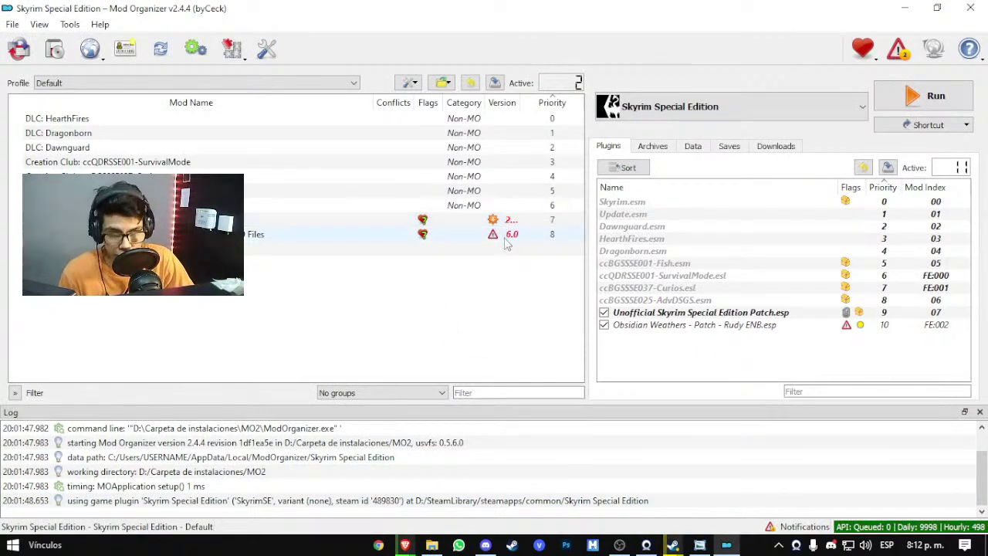
mouse_move(505, 242)
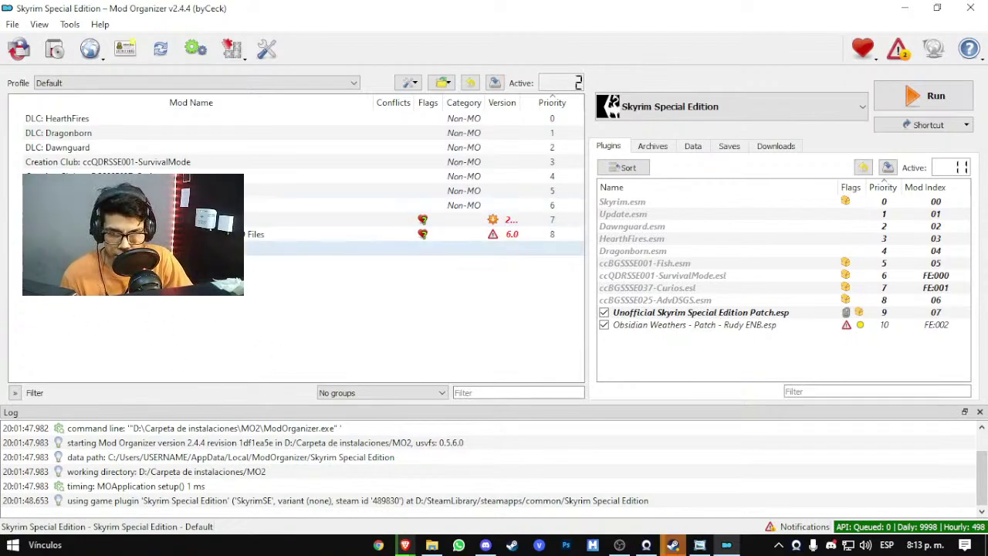
right_click(148, 234)
left_click(403, 309)
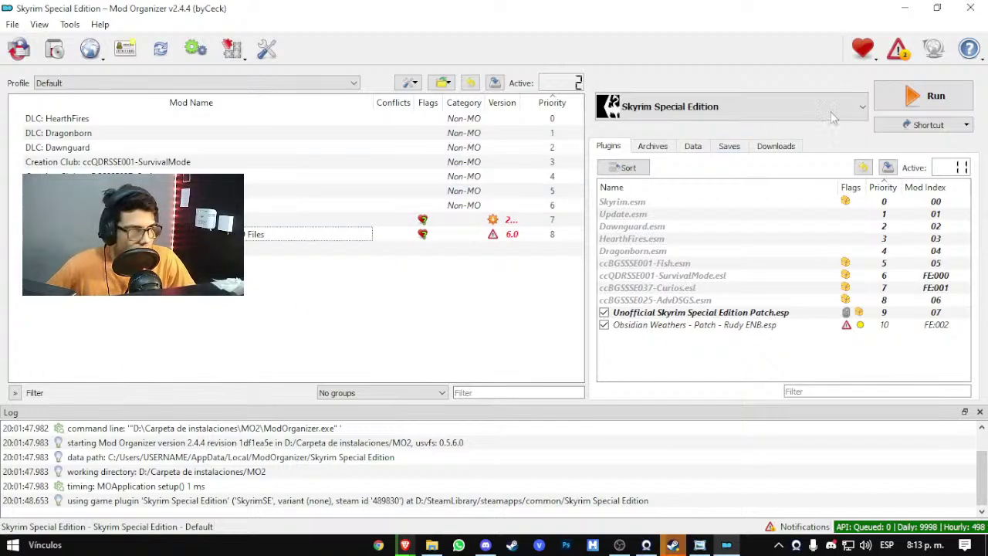
left_click(904, 7)
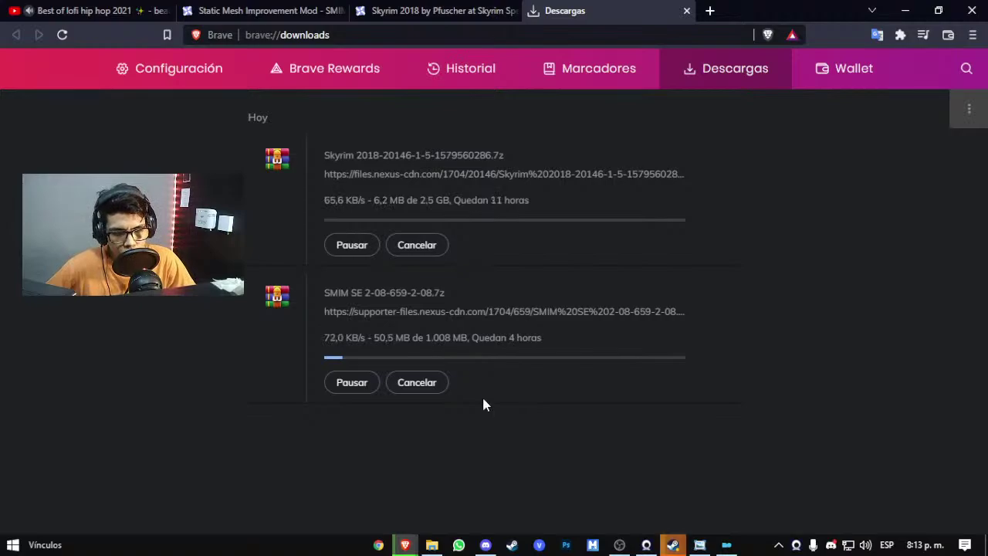
Step: Check the speeds of the Skyrim 2018 and SMIM downloads, and close the tab opened from the download link
left_click(509, 11)
left_click(571, 10)
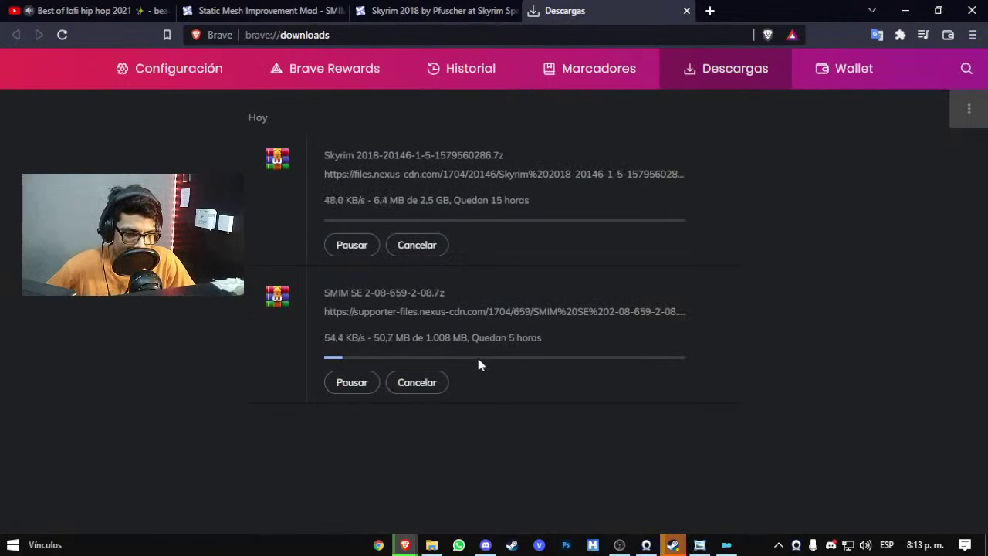
double_click(334, 337)
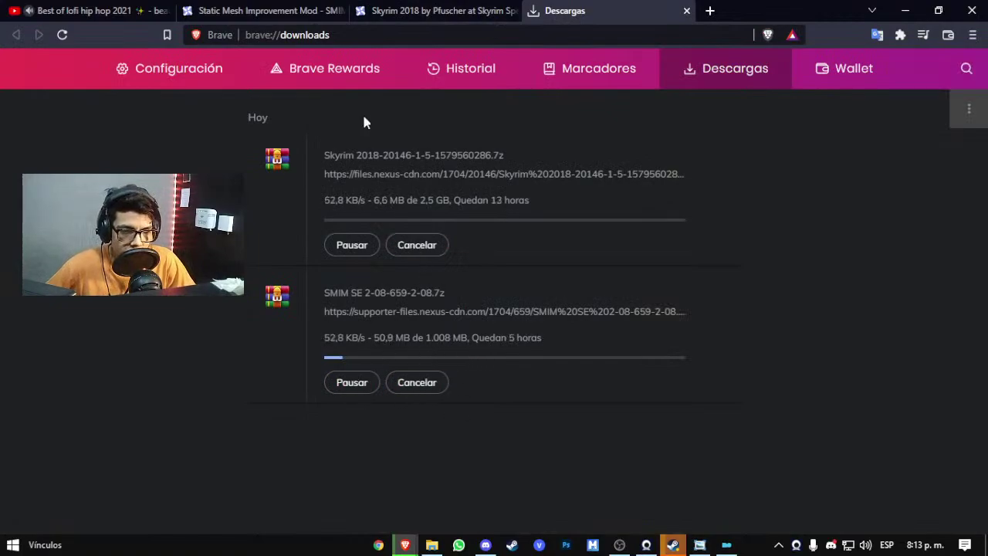
left_click(363, 312)
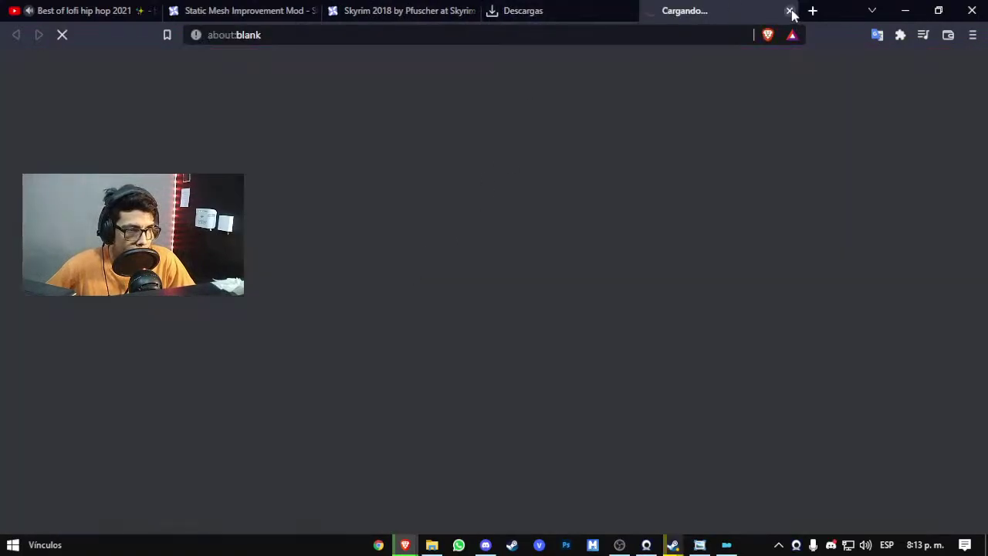
left_click(788, 10)
Step: Cancel the Skyrim 2018 download and remove it from the downloads list
left_click(428, 245)
left_click(722, 157)
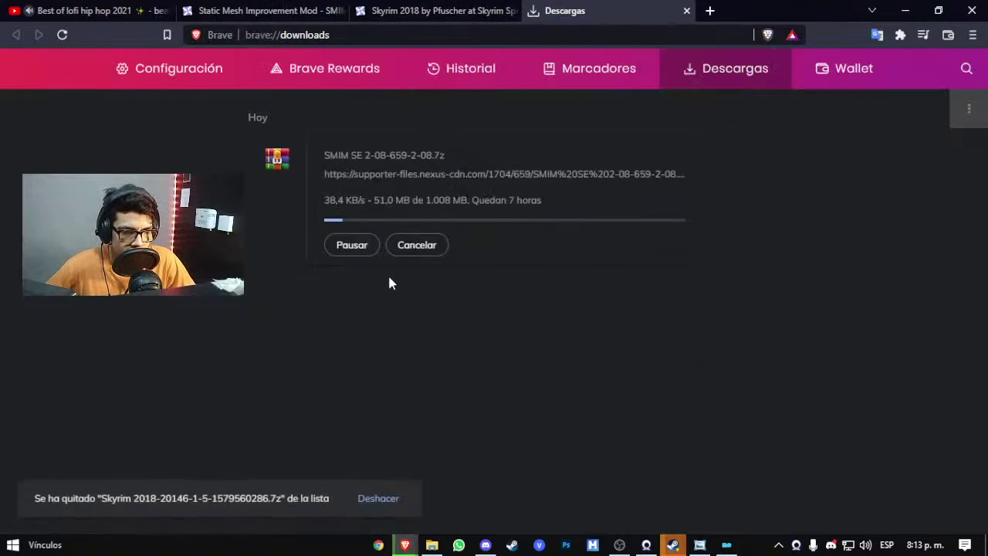
double_click(518, 202)
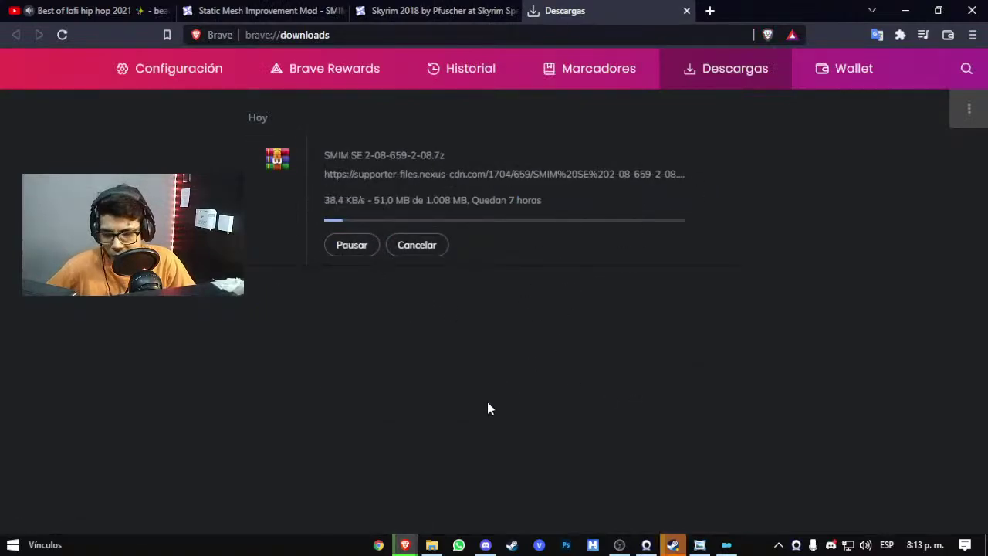
Step: Search the web for speedtest in a new tab and open the Speedtest by Ookla site
left_click(710, 10)
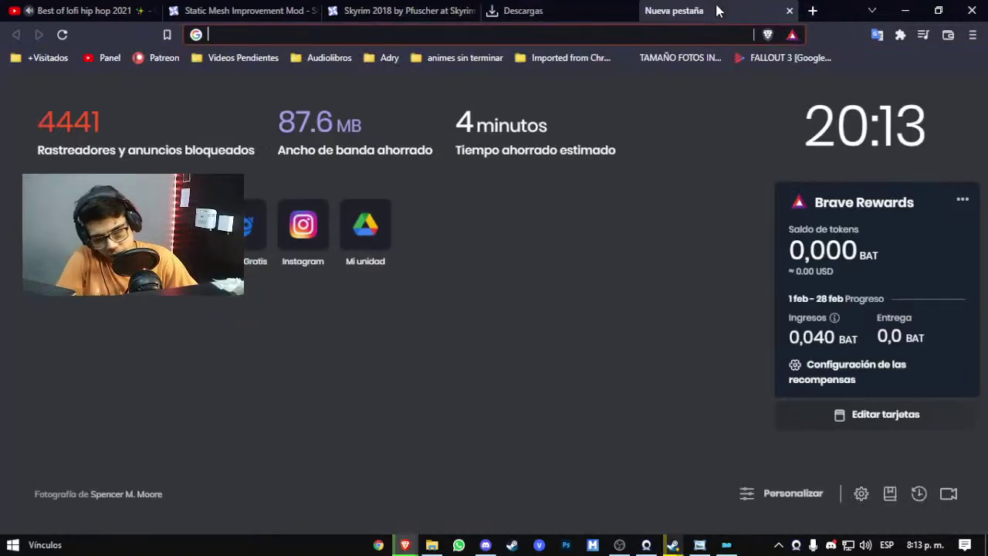
type("speedtes")
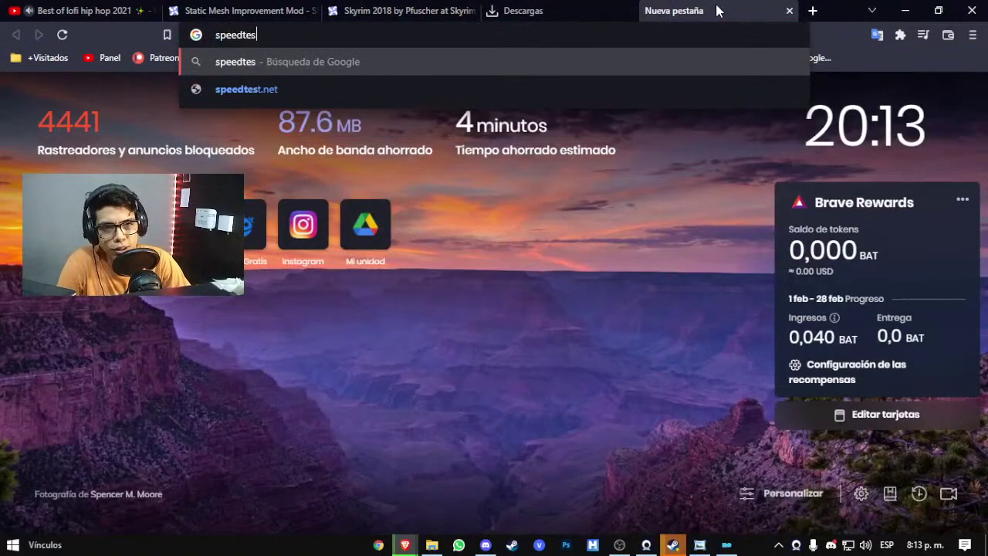
type("t")
key("Return")
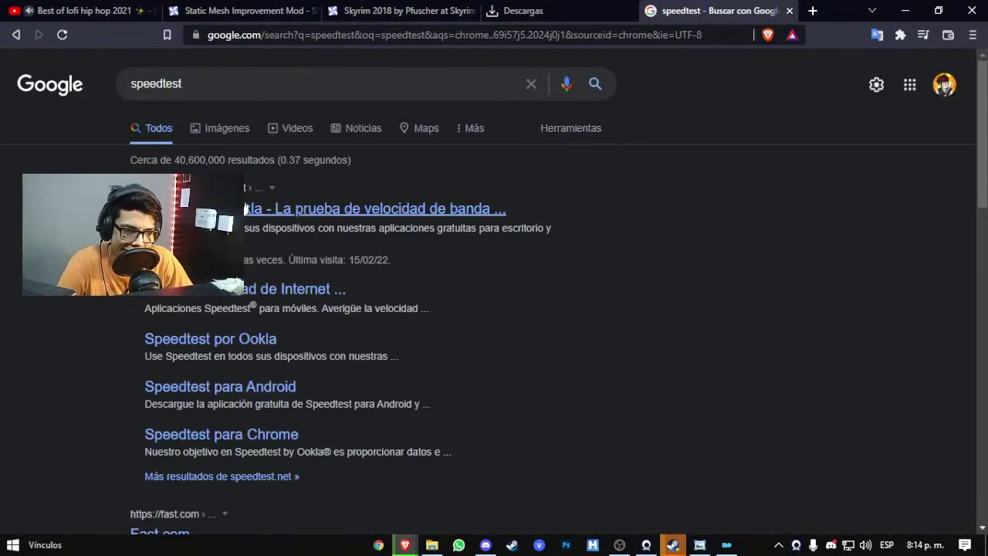
left_click(371, 208)
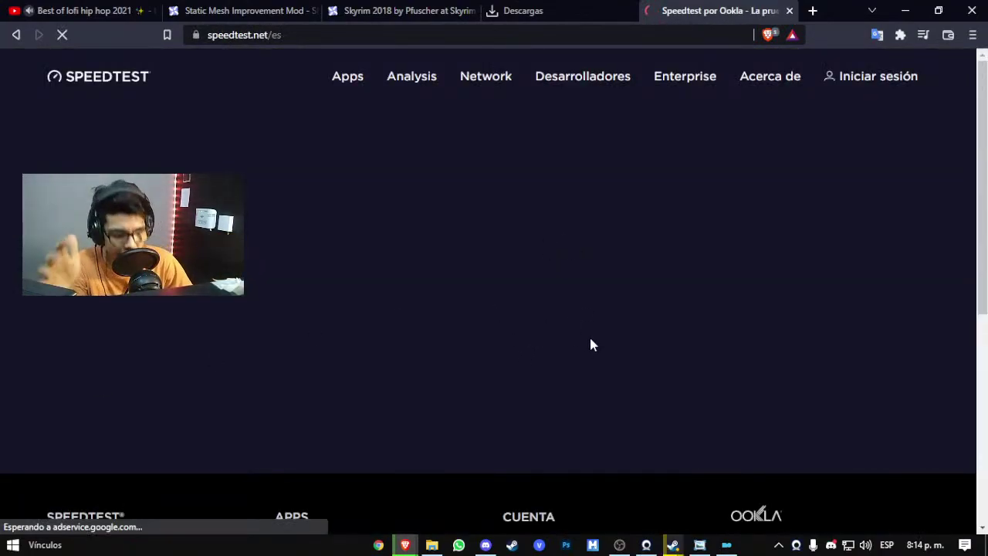
Step: Check the Steam window, return to the Speedtest page and start the internet speed test
left_click(673, 545)
left_click(654, 510)
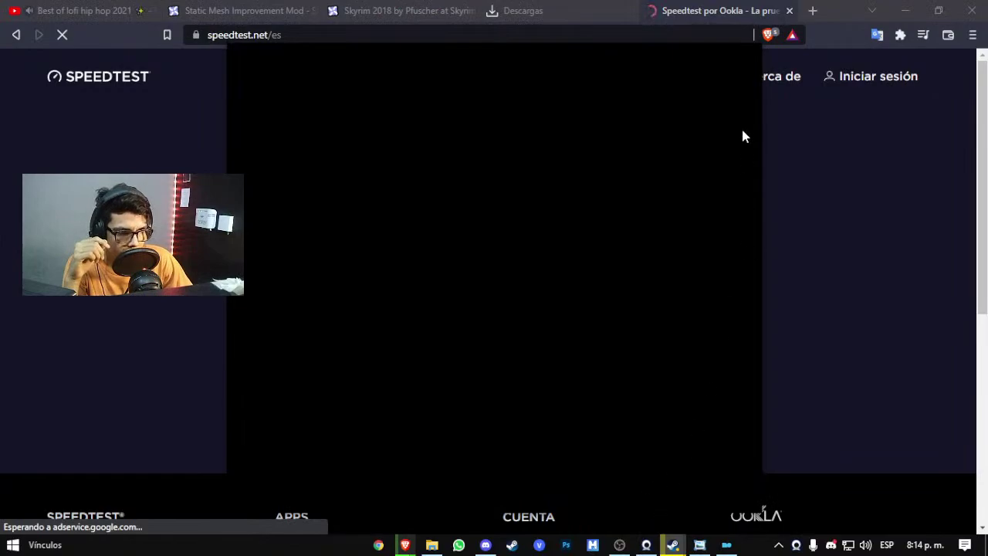
left_click(719, 10)
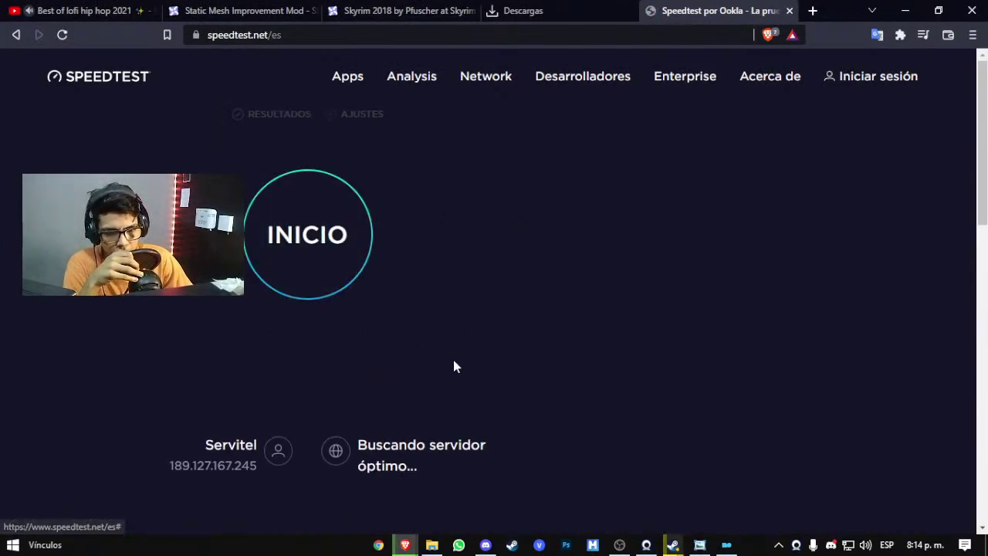
left_click(388, 375)
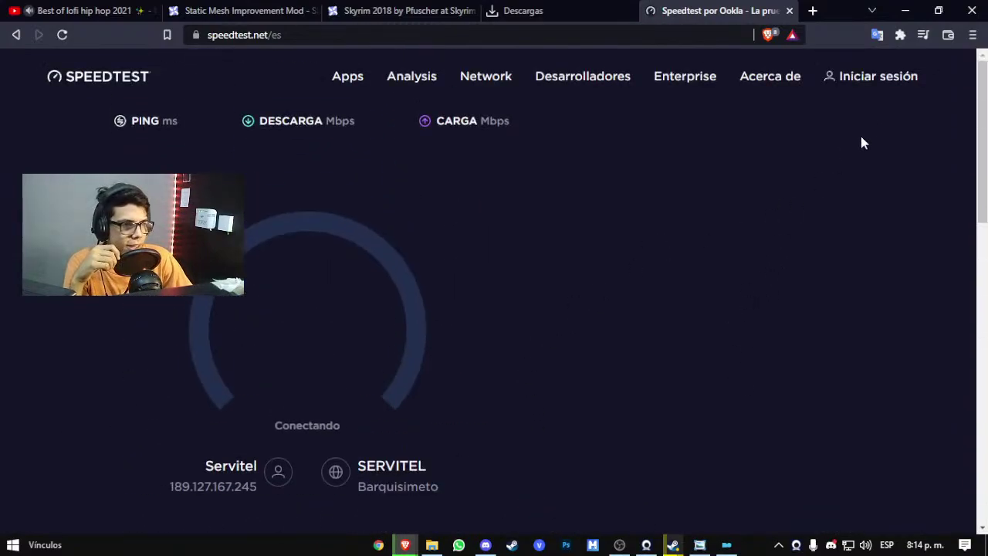
left_click(972, 34)
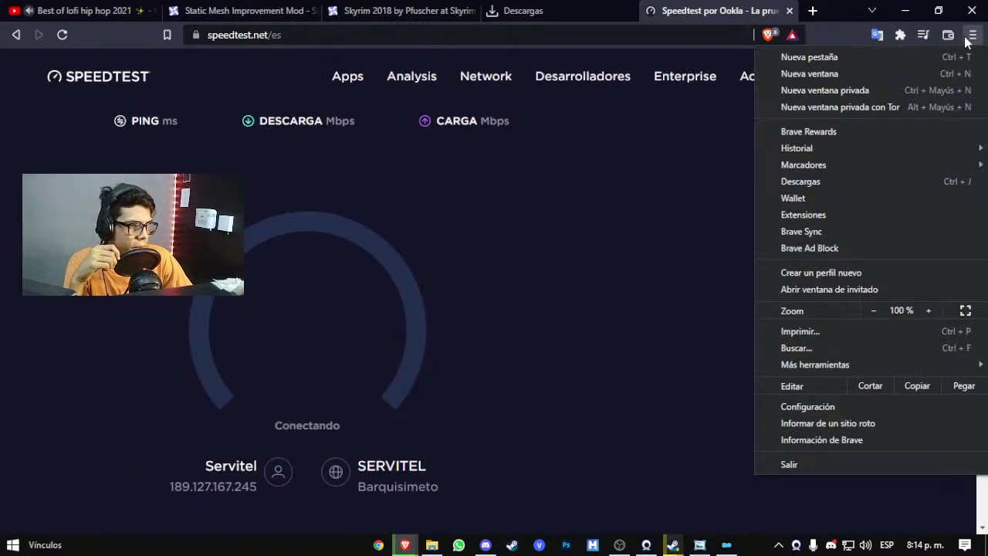
left_click(873, 310)
left_click(929, 310)
left_click(442, 337)
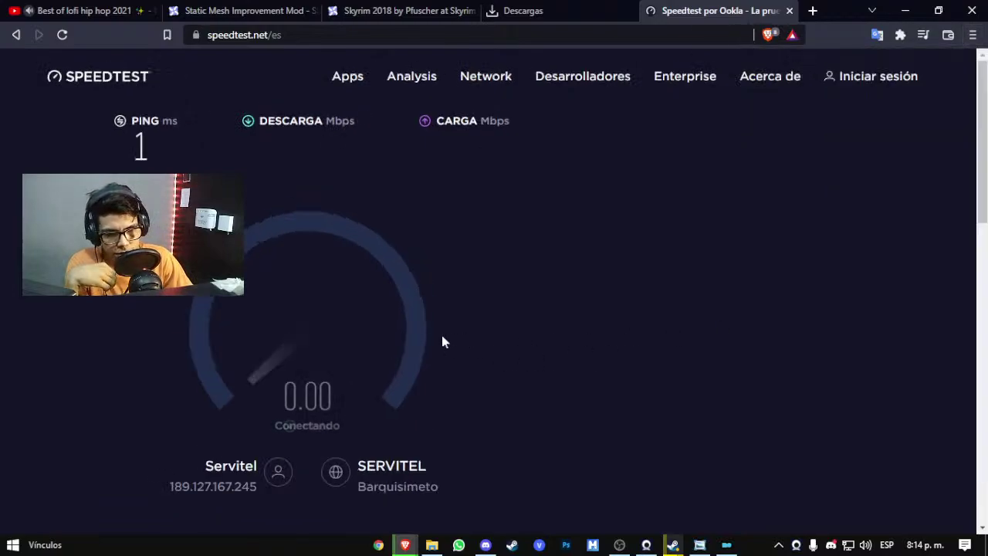
Step: Check the running speed test against the browser's downloads list, and close the Speedtest tab
scroll(441, 341, "down", 5)
scroll(441, 341, "up", 5)
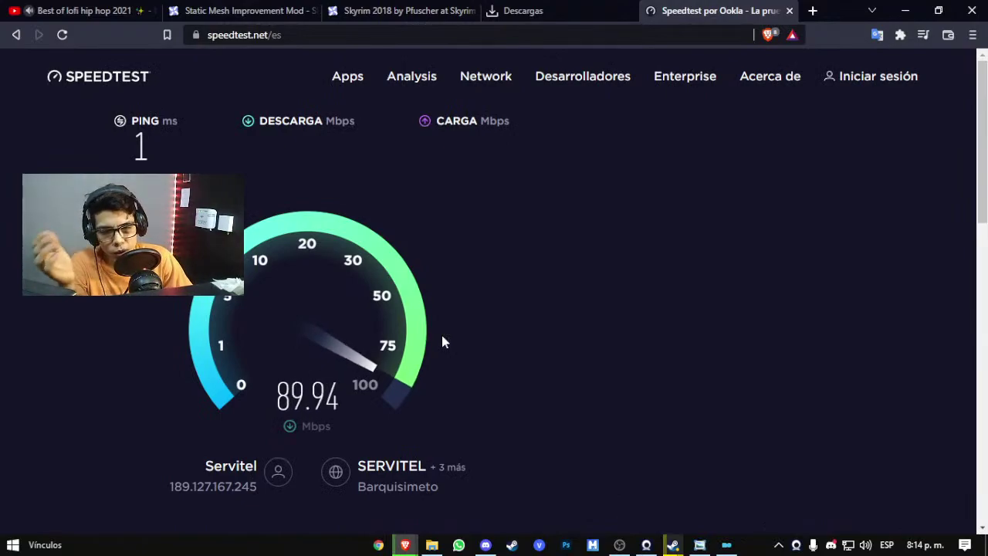
left_click(535, 8)
left_click(767, 9)
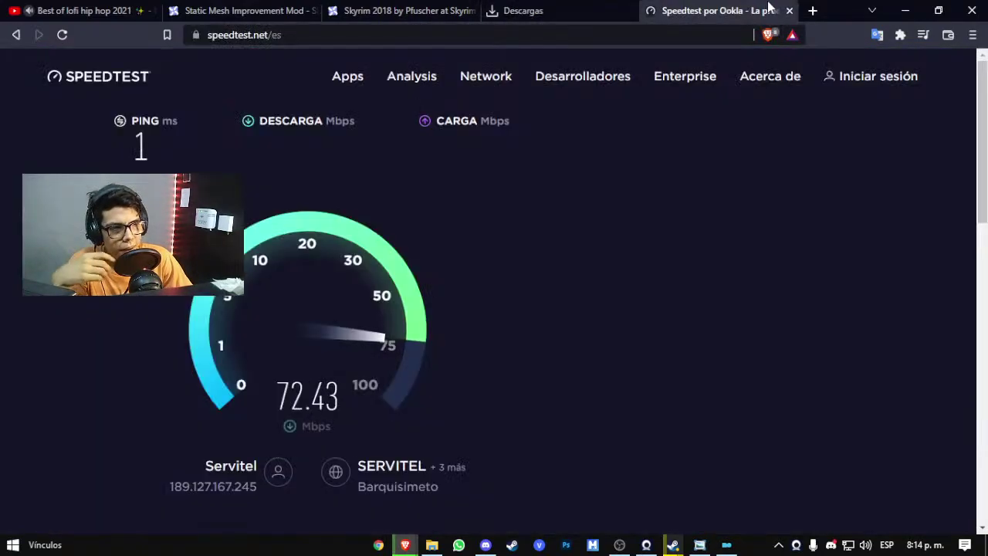
left_click(788, 10)
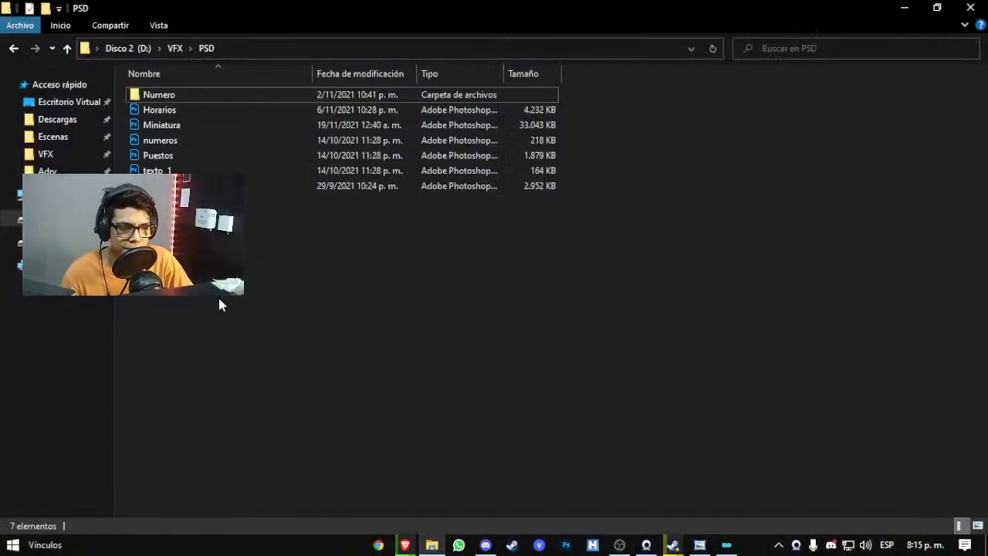
Step: In File Explorer, look through the Tipos de Khajiitas folder in Escritorio Virtual and its Guion subfolder, and minimise the window
left_click(73, 101)
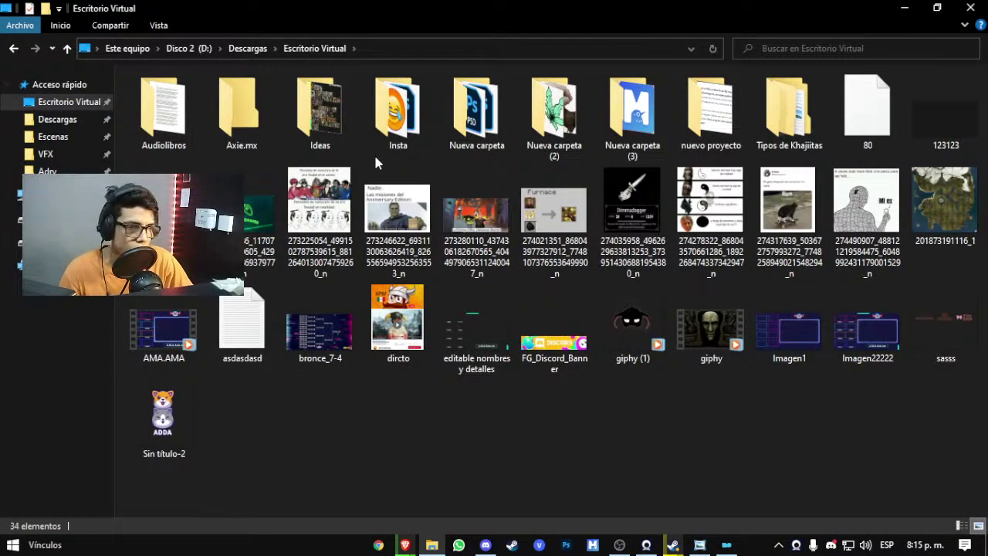
double_click(789, 108)
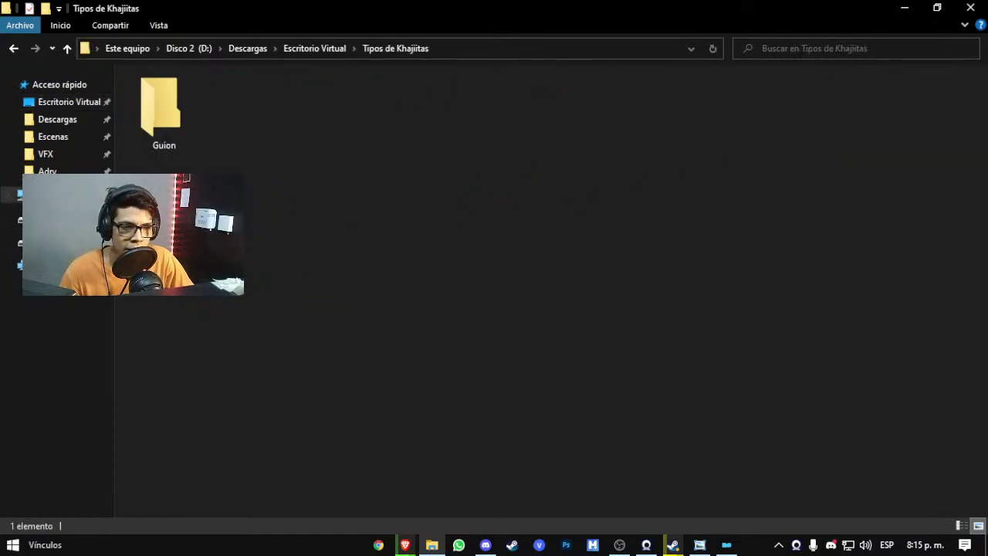
double_click(164, 111)
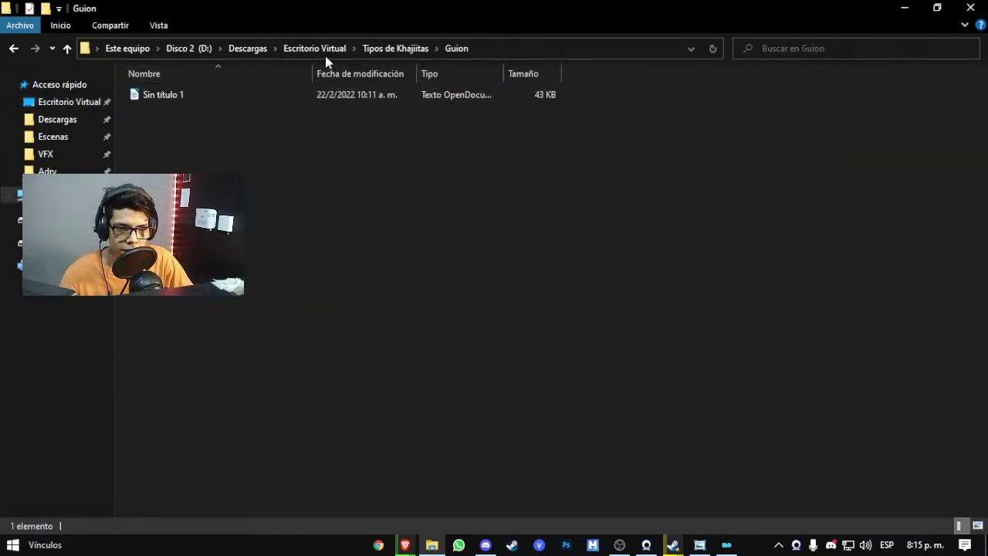
left_click(366, 48)
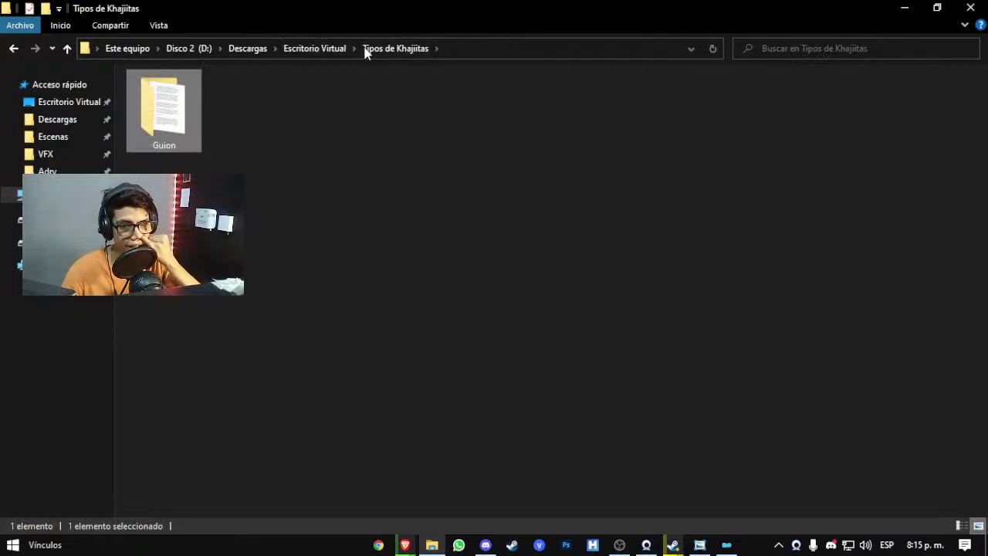
left_click(904, 8)
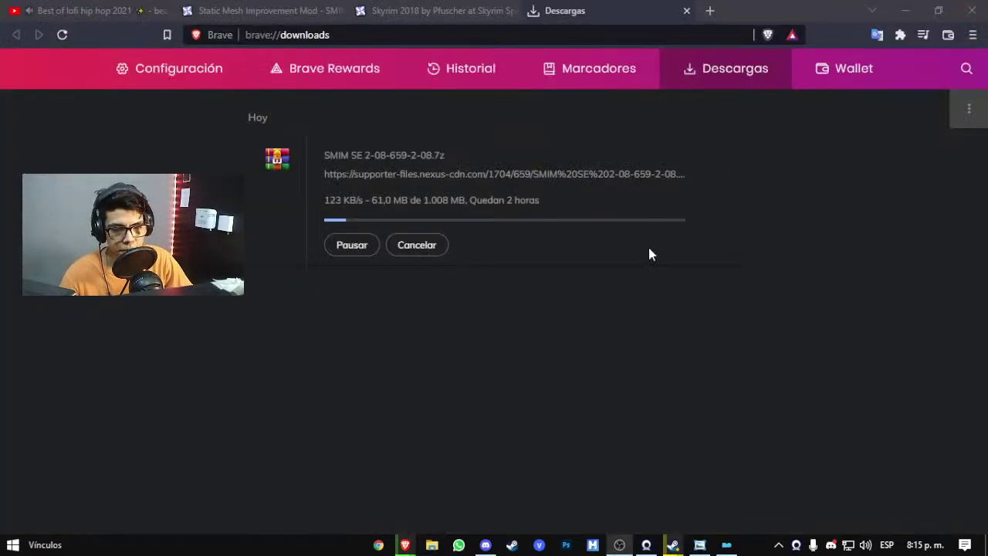